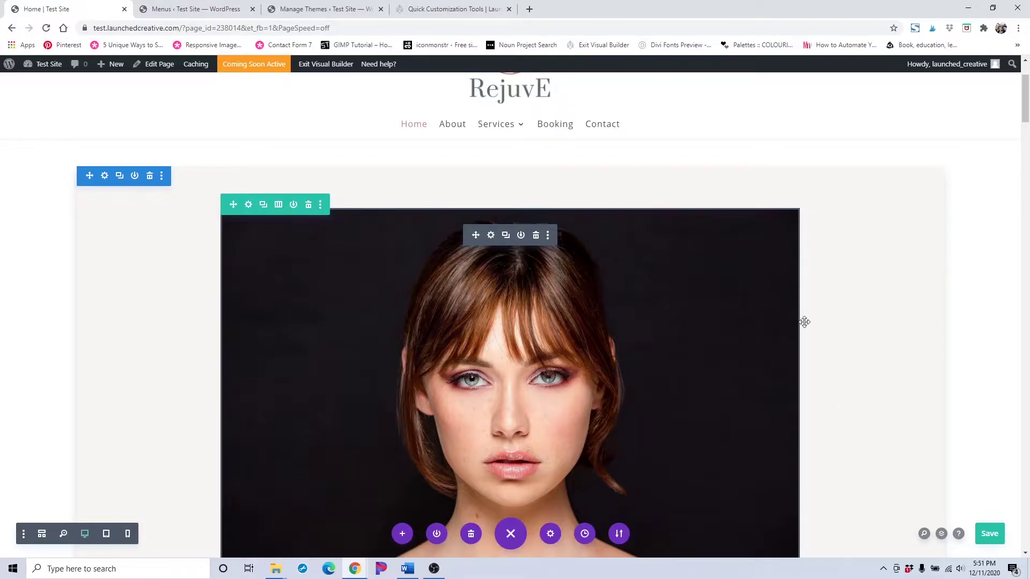
scroll(678, 279, "down", 1)
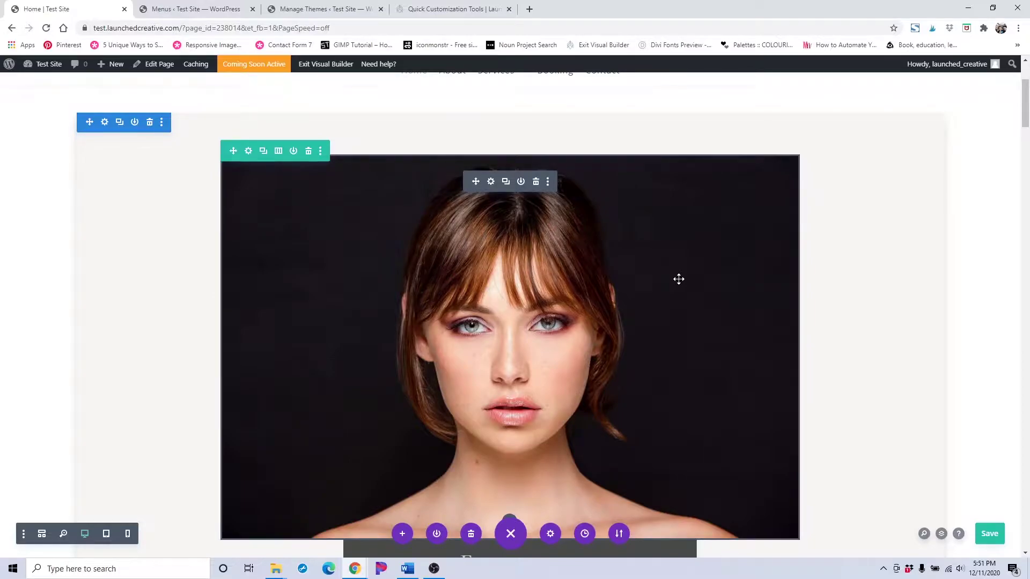
scroll(678, 279, "down", 1)
scroll(679, 278, "down", 1)
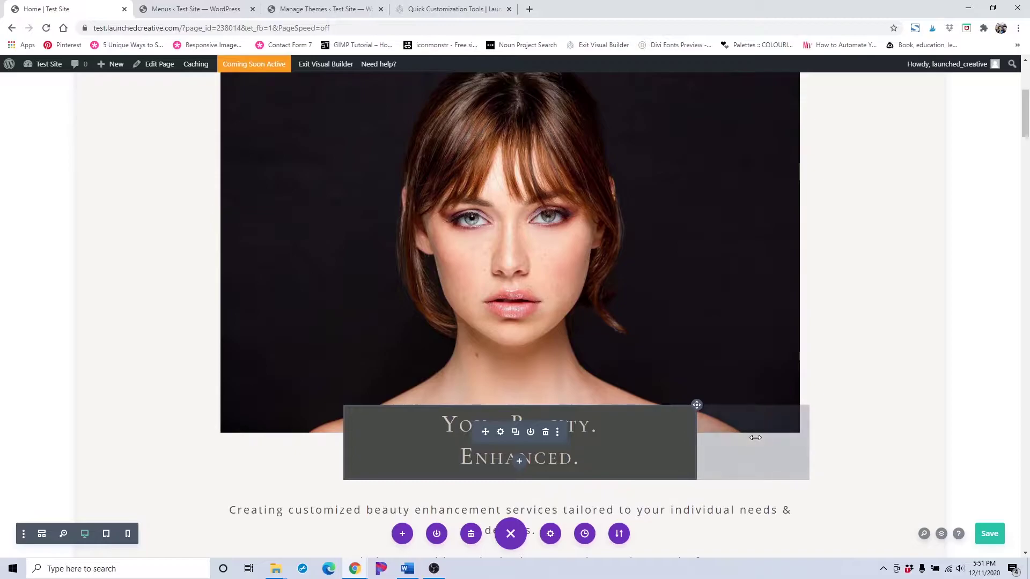
scroll(754, 436, "up", 2)
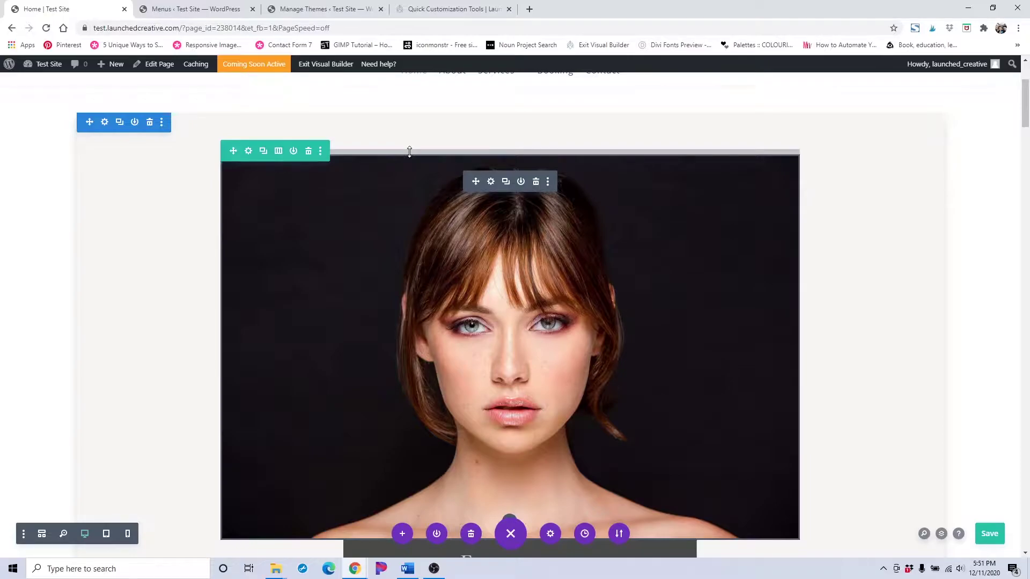
- On the Quick Customization Tools support page, open the Step 5 Using Global Presets link in a new tab
left_click(474, 14)
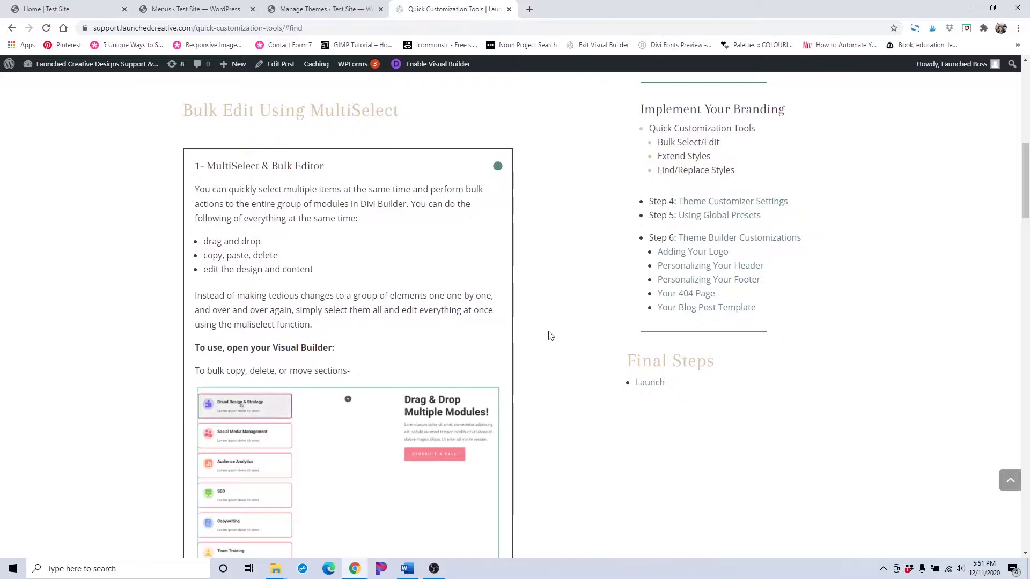
scroll(548, 334, "up", 2)
scroll(550, 337, "up", 1)
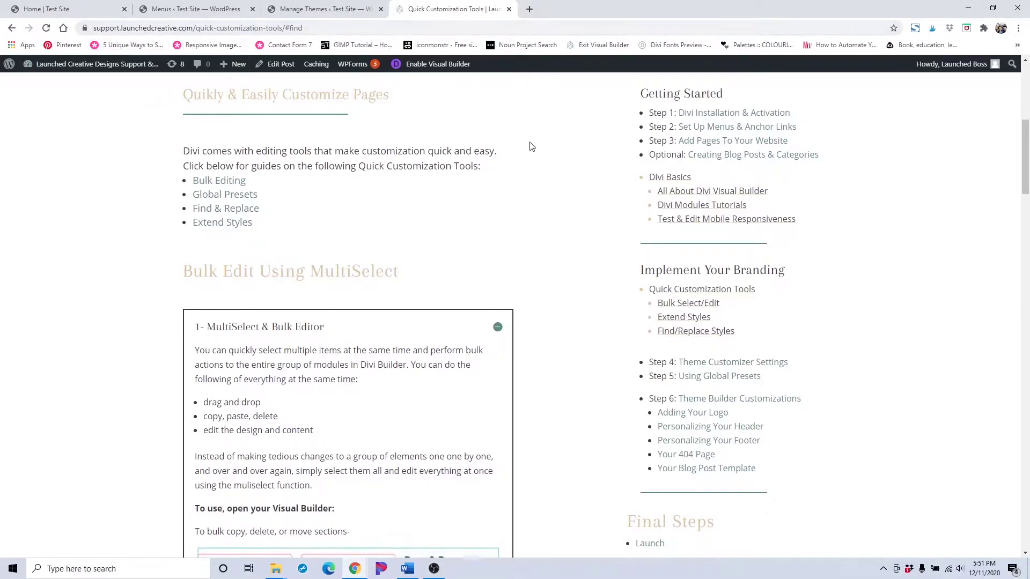
right_click(724, 379)
left_click(745, 385)
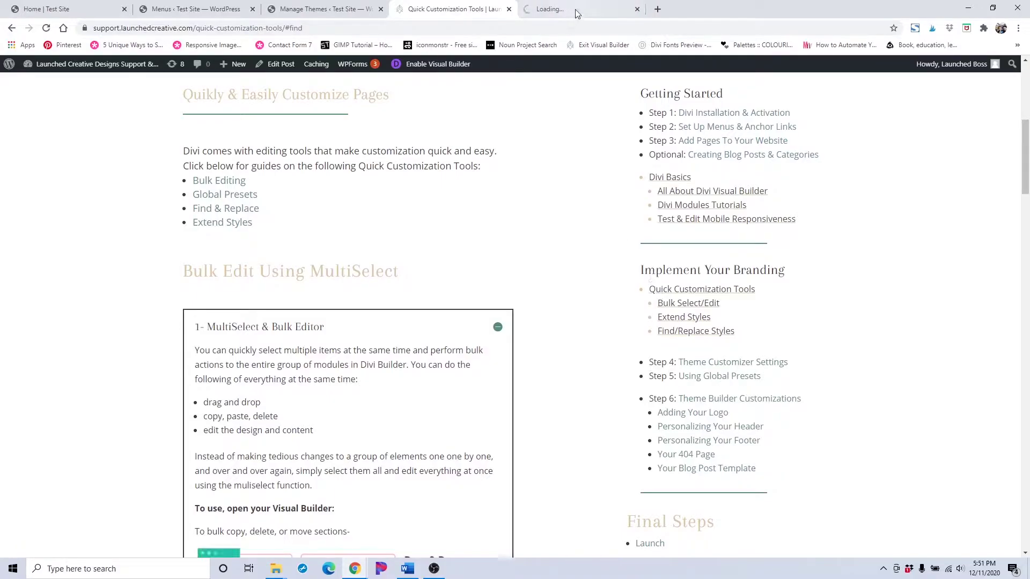
left_click(311, 9)
left_click(203, 6)
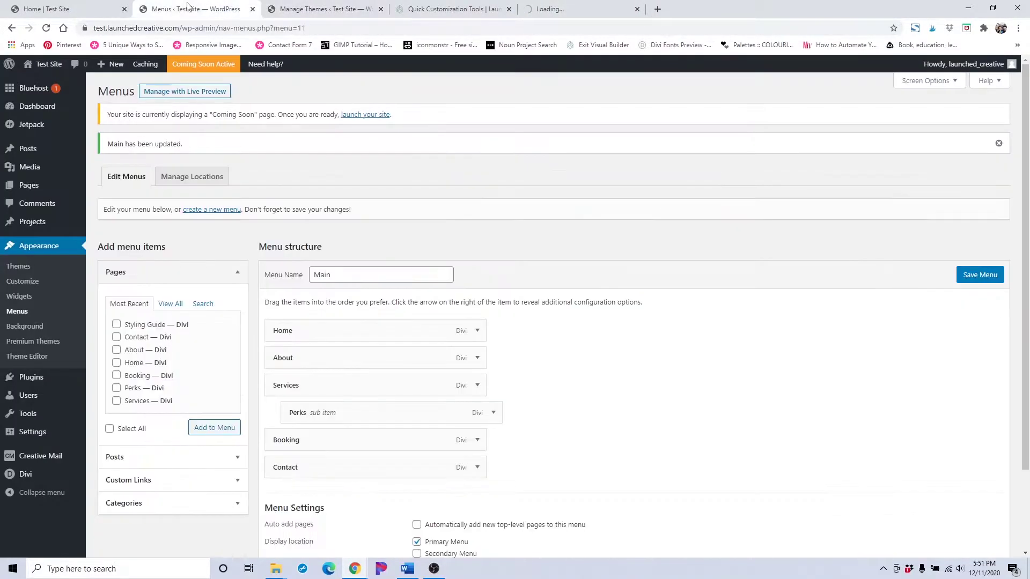
left_click(48, 9)
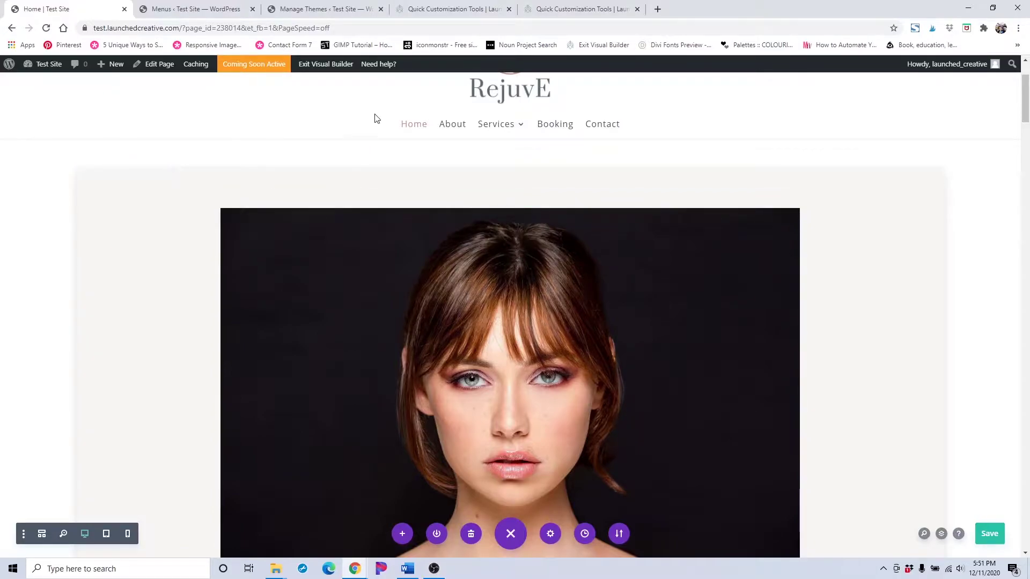
left_click(542, 9)
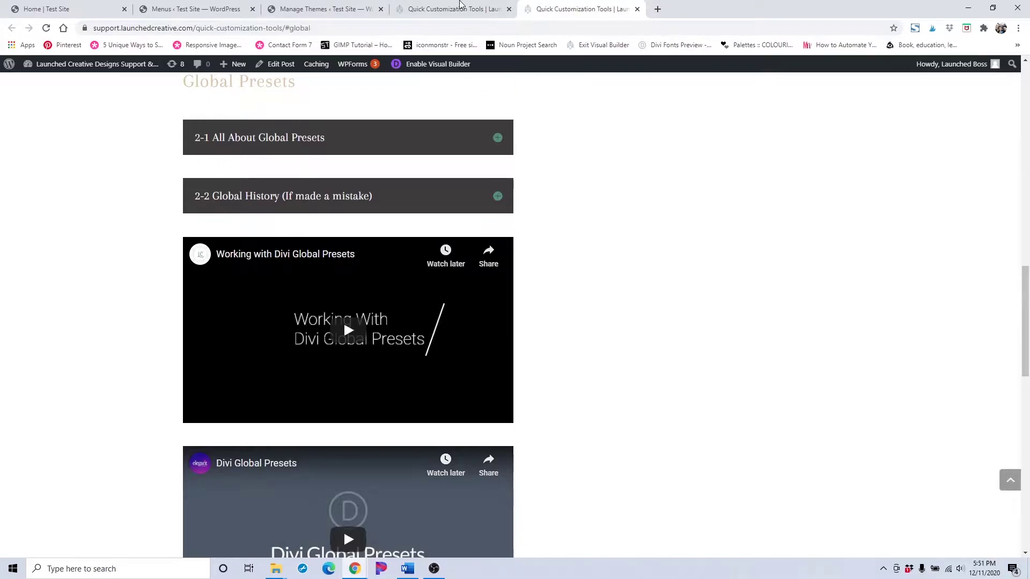
- Return to the first Quick Customization Tools guide and collapse its MultiSelect & Bulk Editor entry
left_click(460, 8)
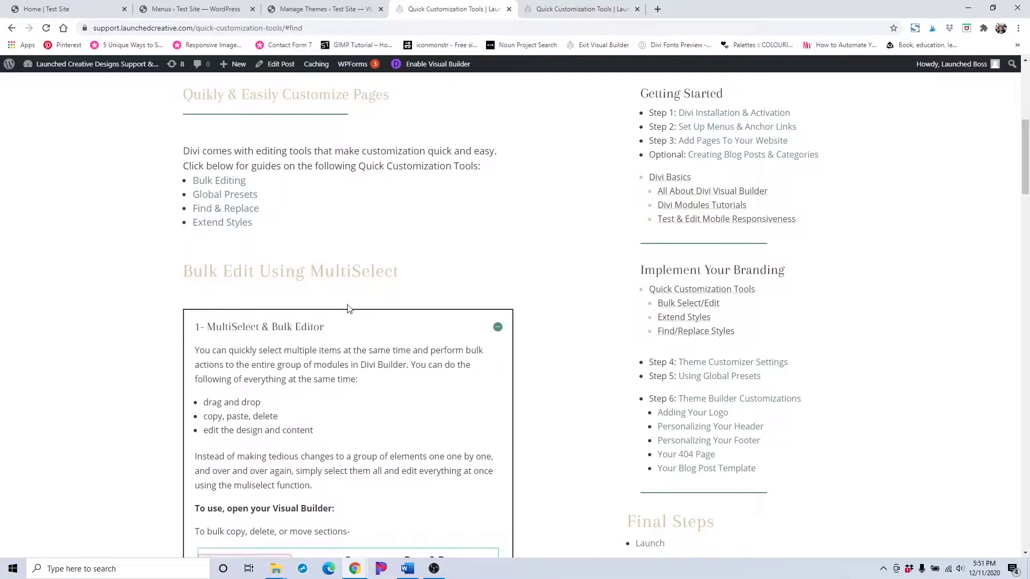
scroll(348, 308, "down", 1)
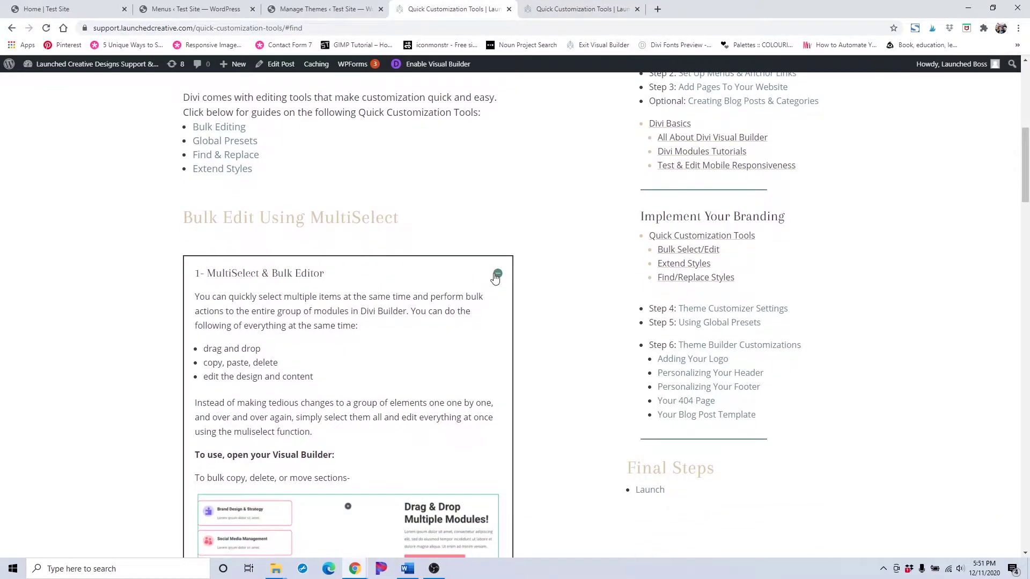
left_click(498, 275)
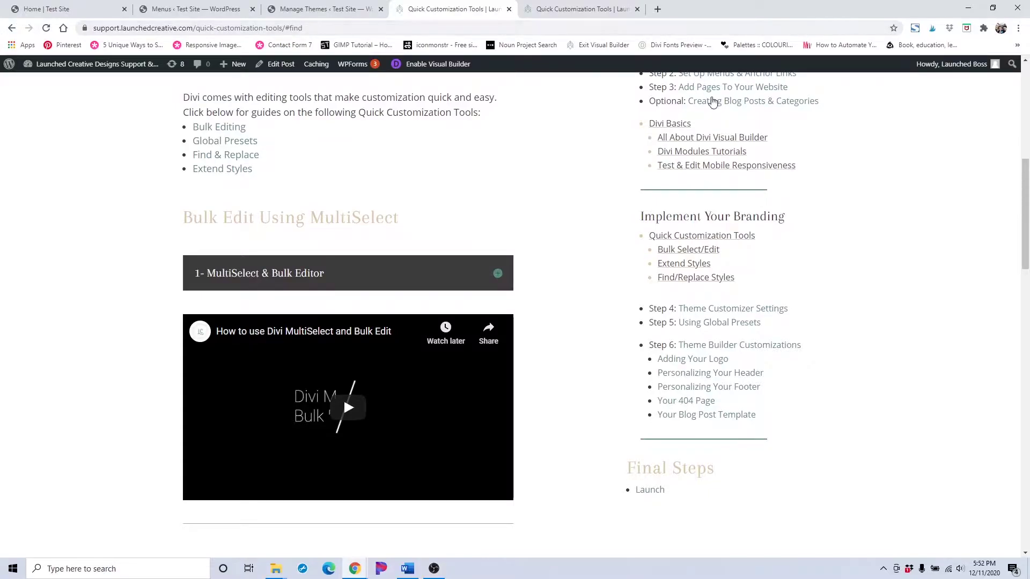
- Review the guide's branding links, then the Global Presets section in the other copy of the guide
scroll(697, 193, "up", 2)
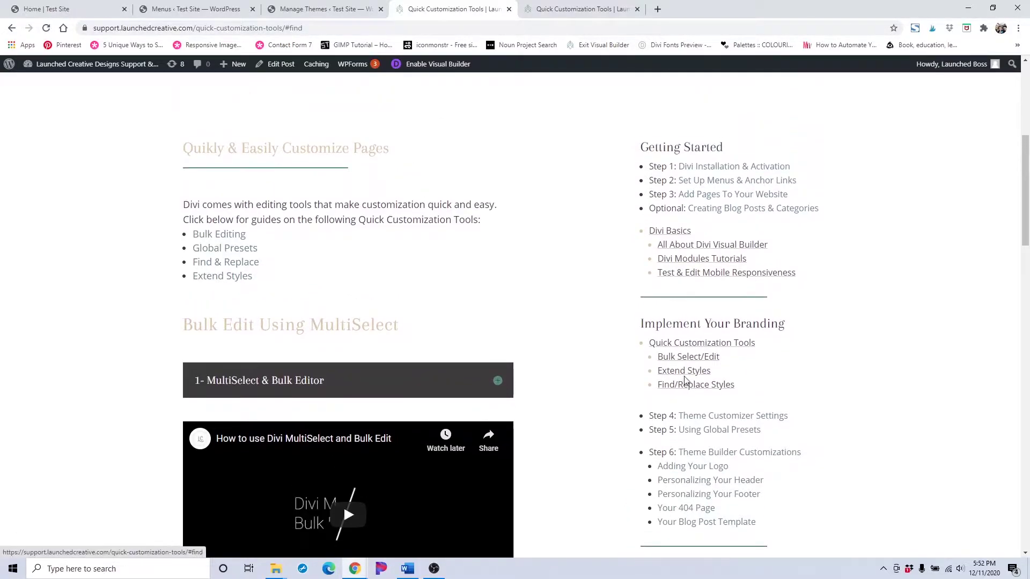
left_click(558, 11)
scroll(538, 193, "up", 13)
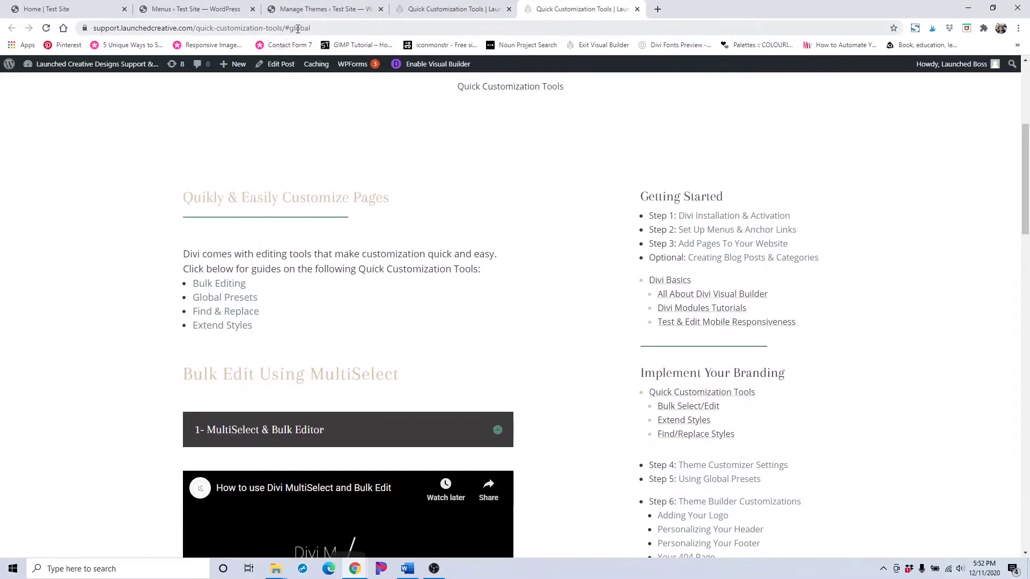
scroll(349, 182, "down", 10)
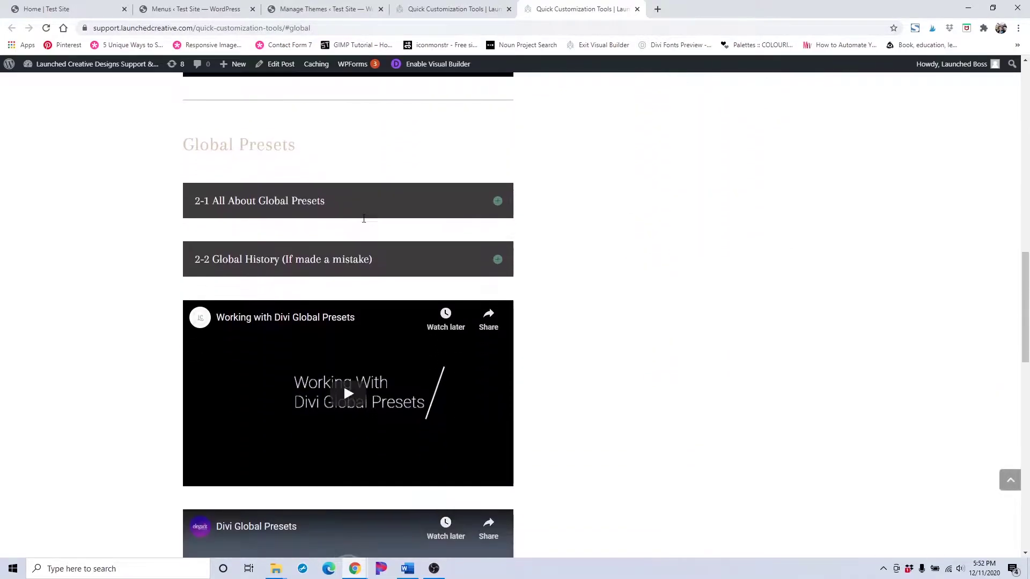
- Return to the Home page builder and open the Background options of the section containing the portrait image
left_click(194, 8)
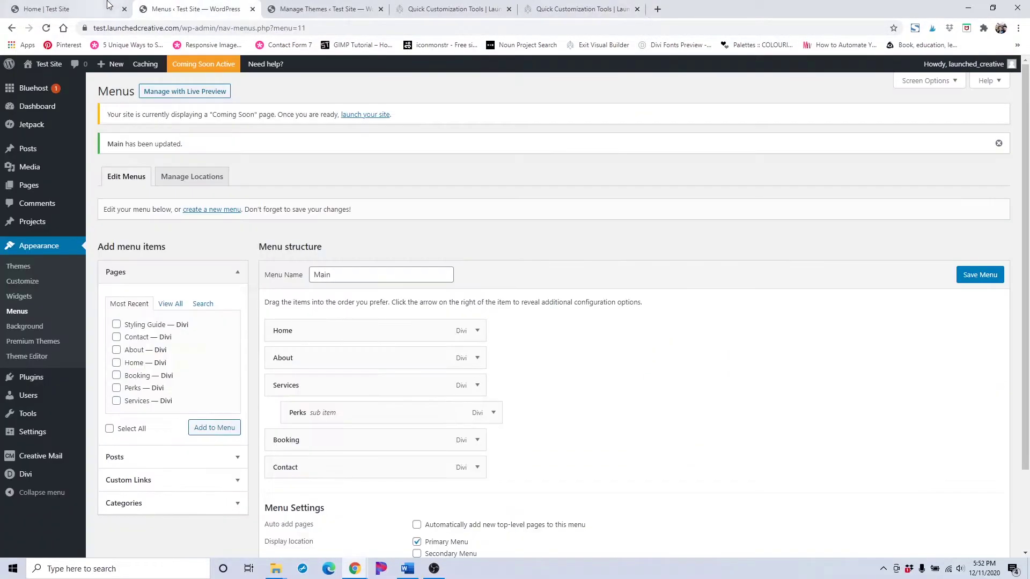
left_click(83, 8)
mouse_move(309, 225)
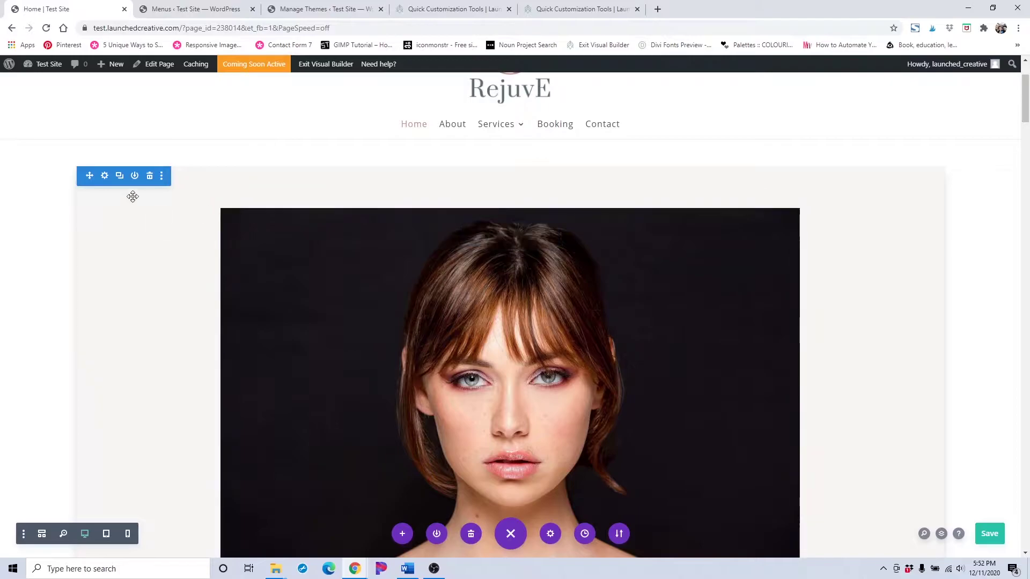
left_click(105, 177)
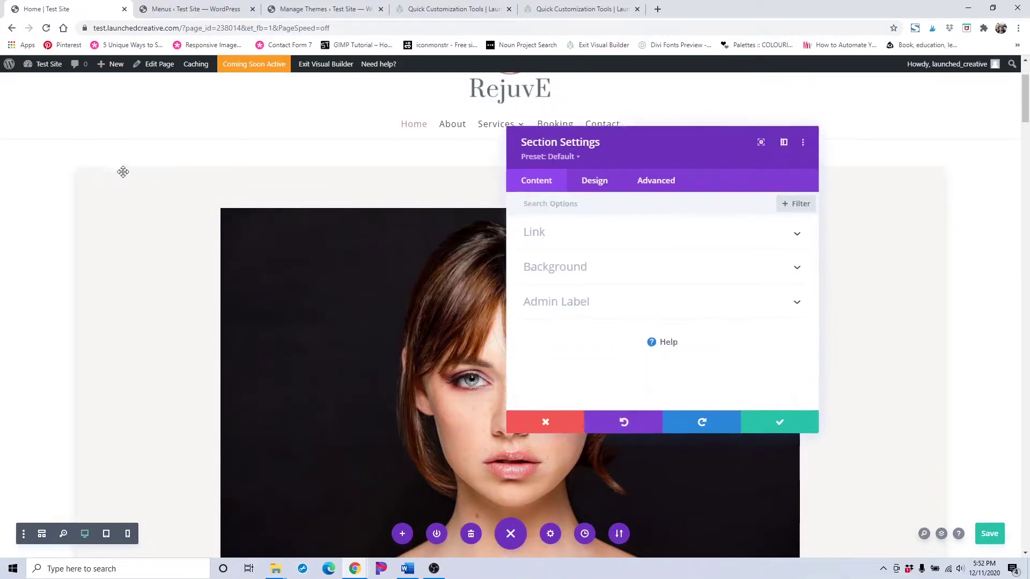
left_click(593, 269)
scroll(595, 273, "down", 1)
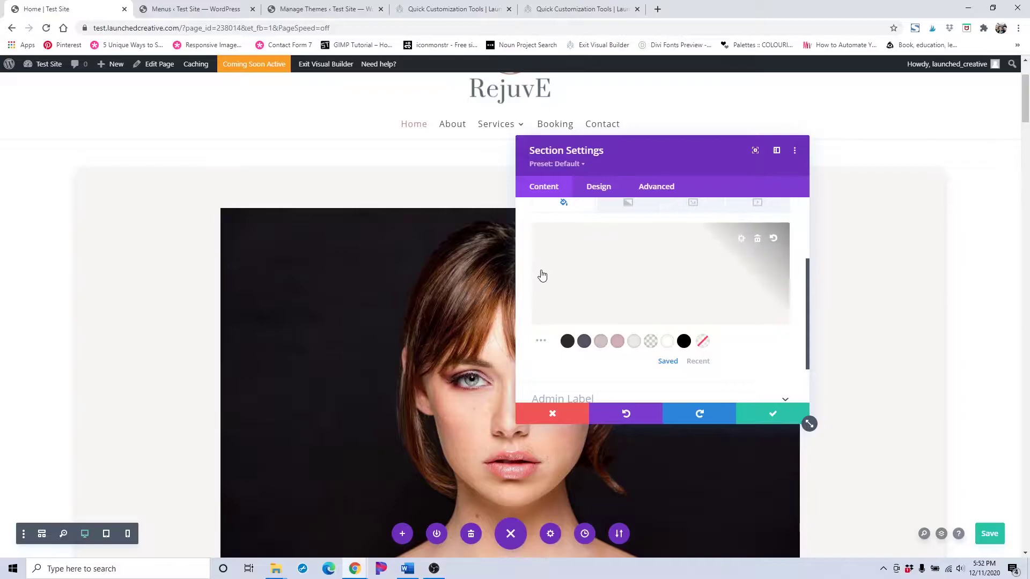
- Use Find & Replace on the section's background color to replace #f8f5f3 with #eaeaea within This Page
scroll(540, 273, "down", 1)
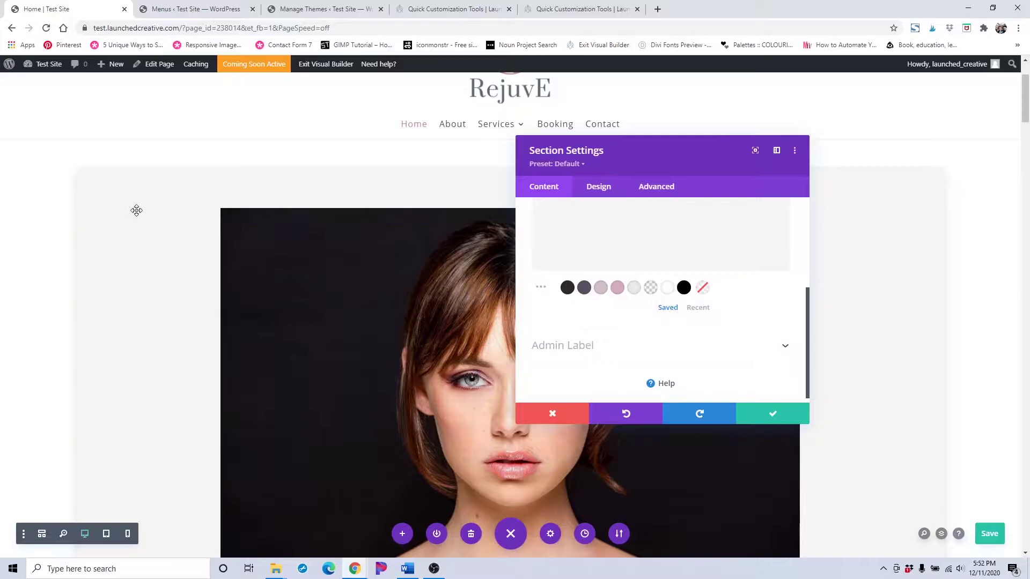
scroll(609, 287, "up", 2)
scroll(604, 296, "down", 1)
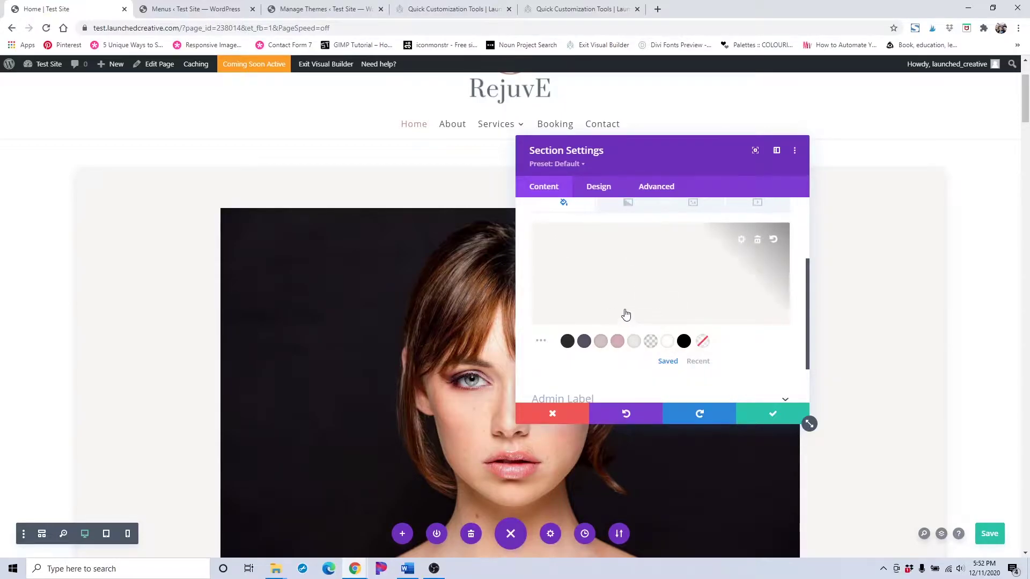
scroll(633, 290, "up", 1)
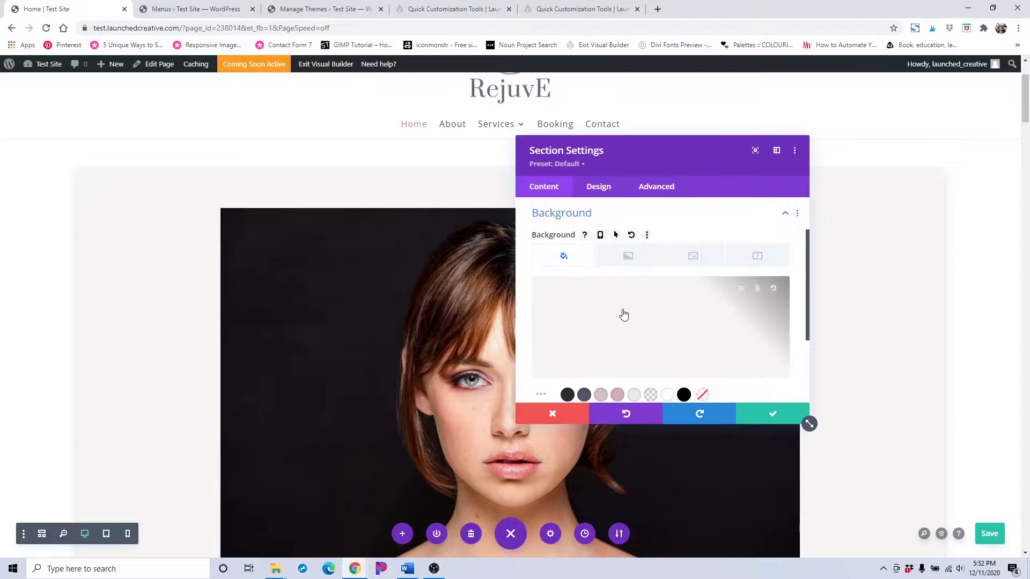
right_click(618, 323)
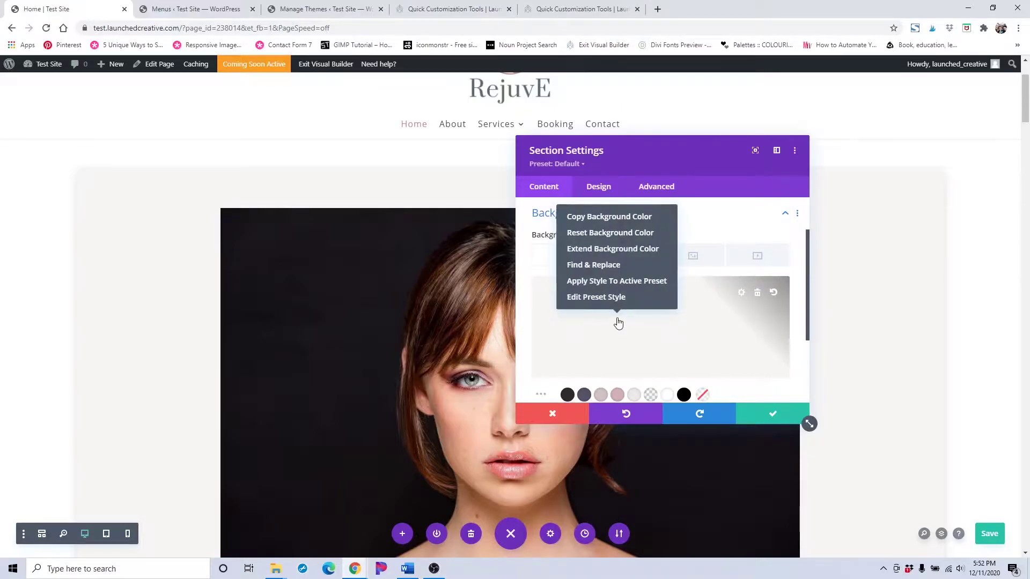
left_click(602, 266)
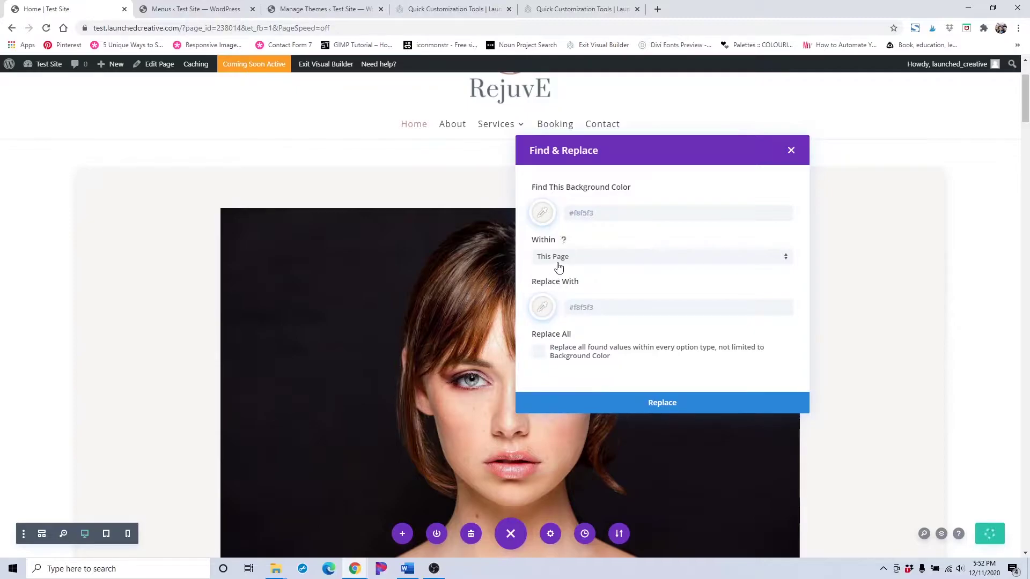
left_click(544, 308)
scroll(570, 308, "down", 2)
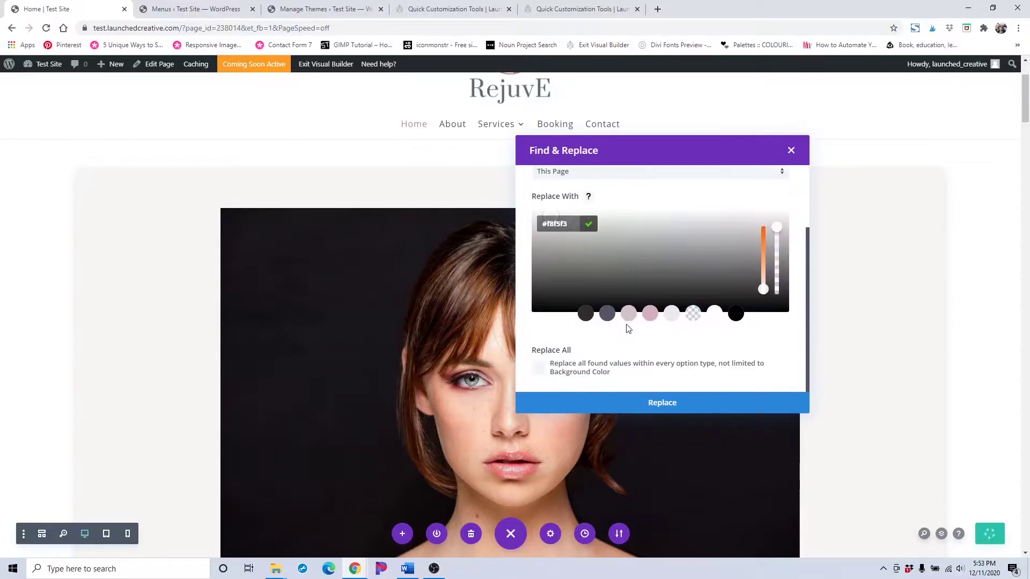
left_click(672, 313)
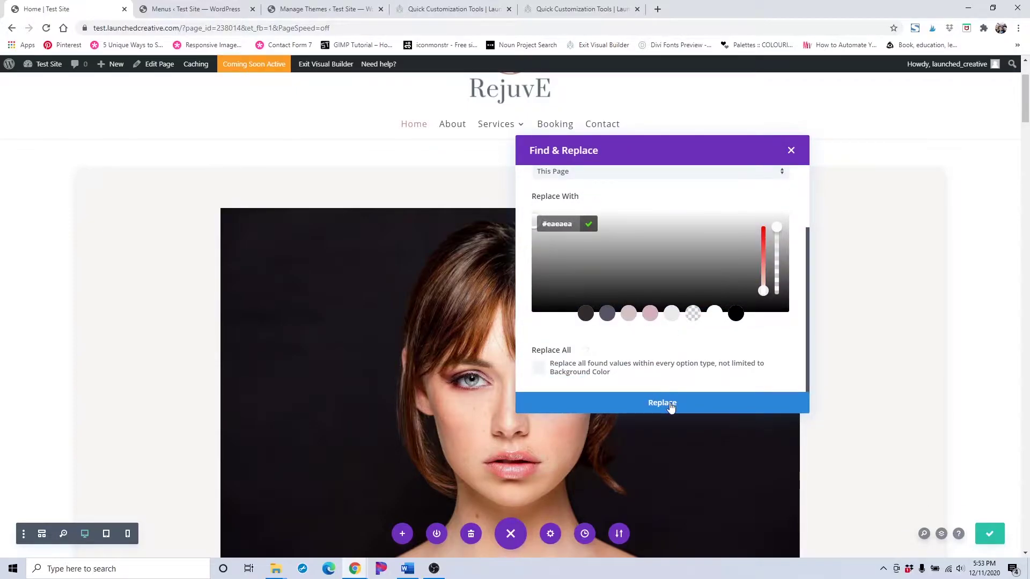
left_click(672, 408)
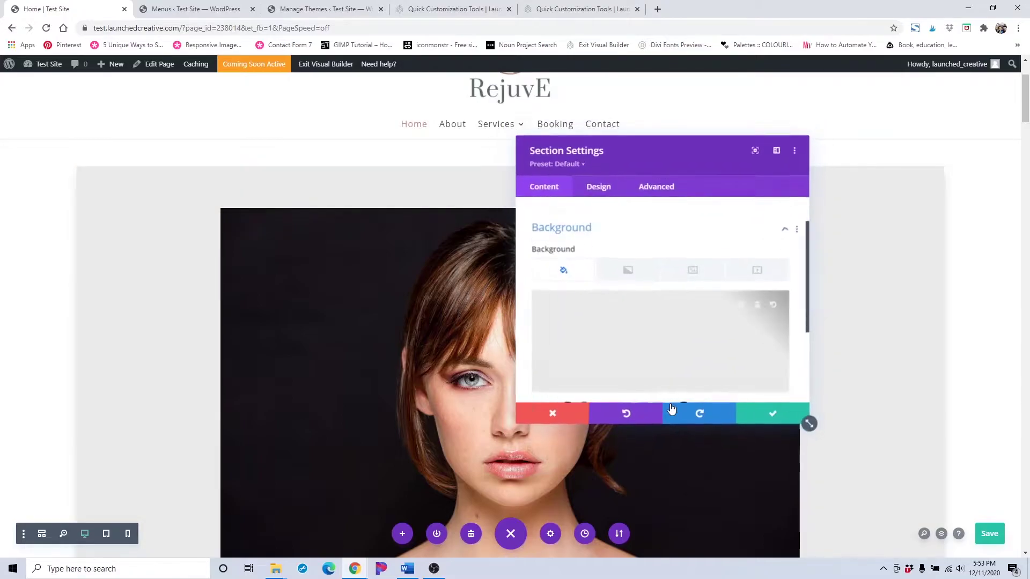
scroll(305, 256, "down", 3)
scroll(324, 296, "down", 1)
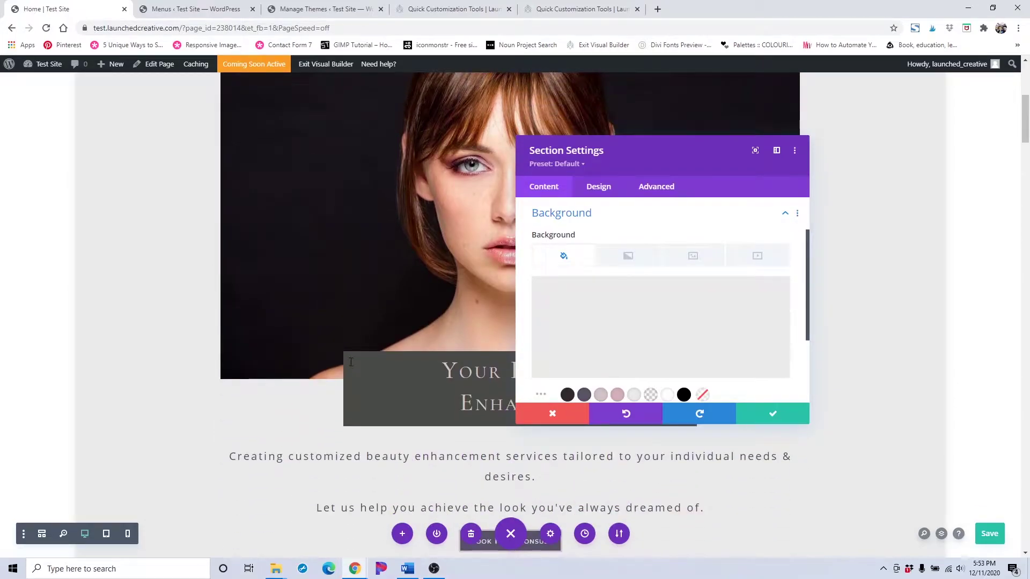
scroll(351, 362, "up", 3)
- From the Quick Customization Tools guide, open the Divi Modules Tutorials link in a new tab and switch to it
left_click(457, 8)
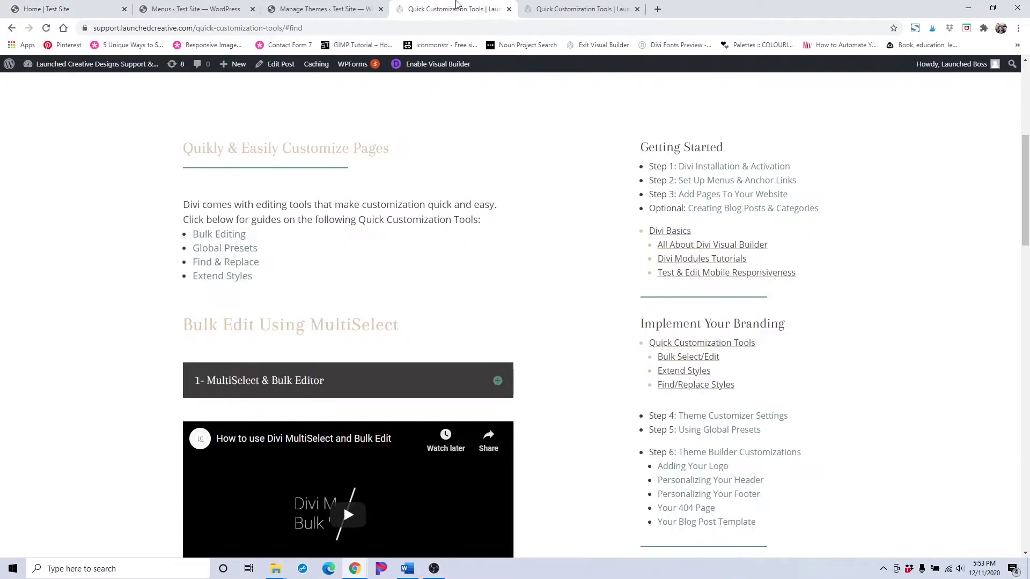
scroll(700, 324, "down", 3)
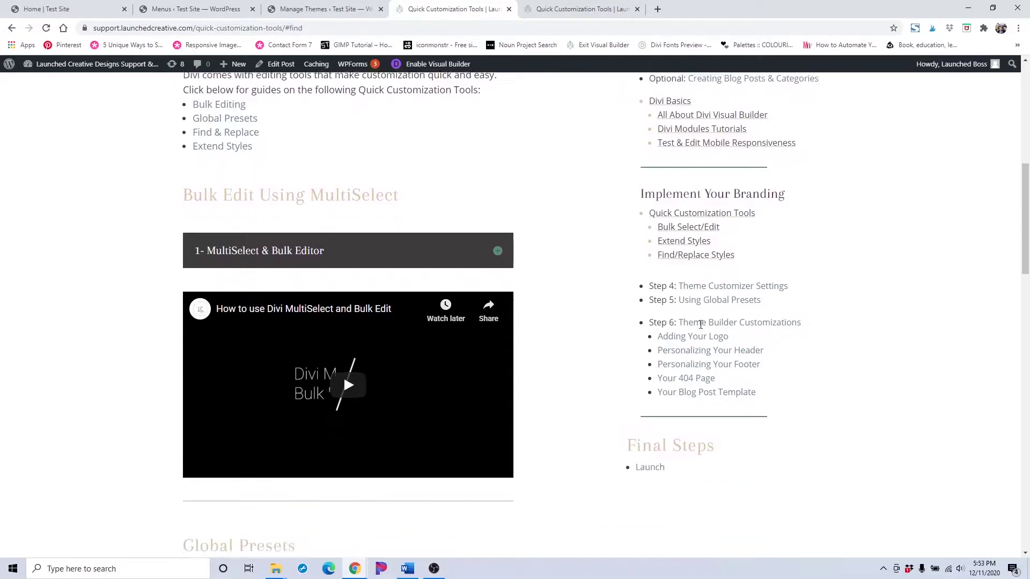
scroll(701, 332, "up", 3)
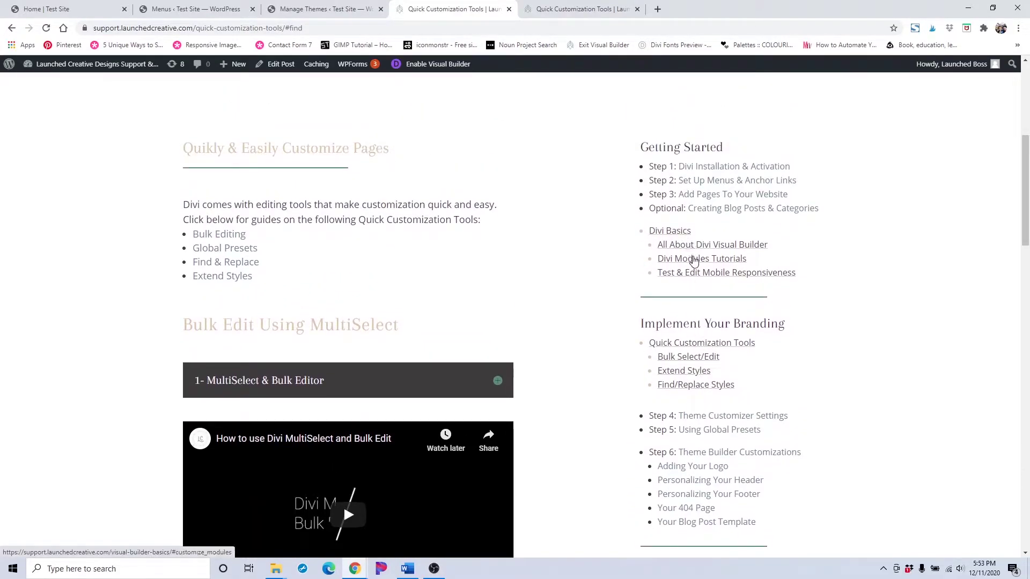
right_click(693, 260)
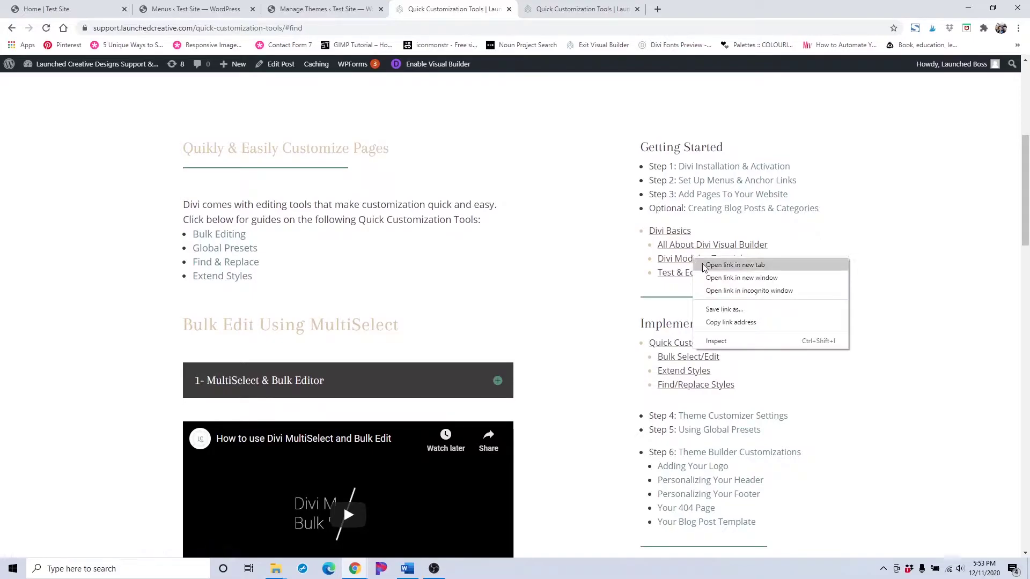
left_click(704, 266)
left_click(562, 5)
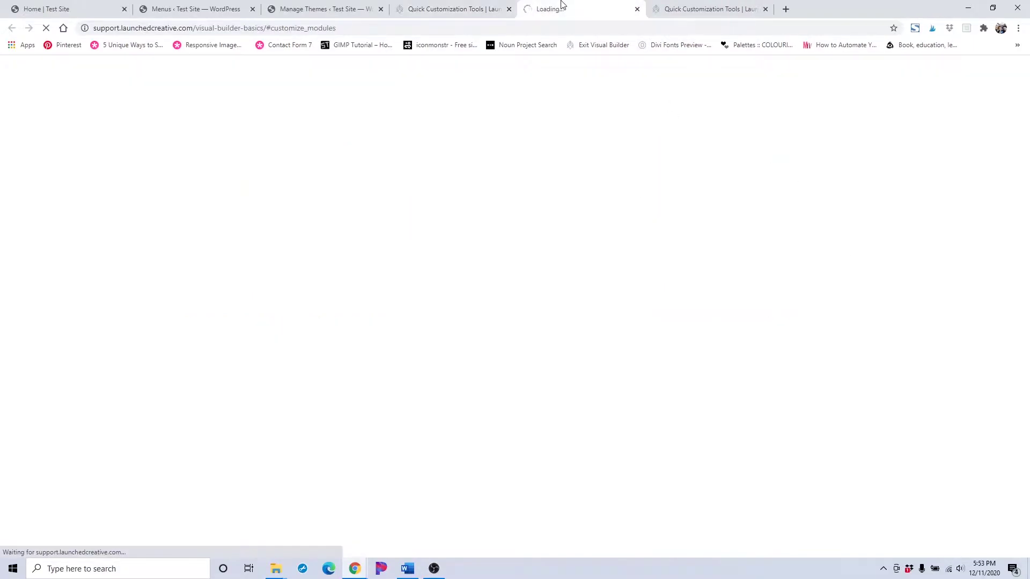
- Return to the Home page builder and bring the "Your Beauty. Enhanced." heading into view
left_click(207, 7)
left_click(86, 6)
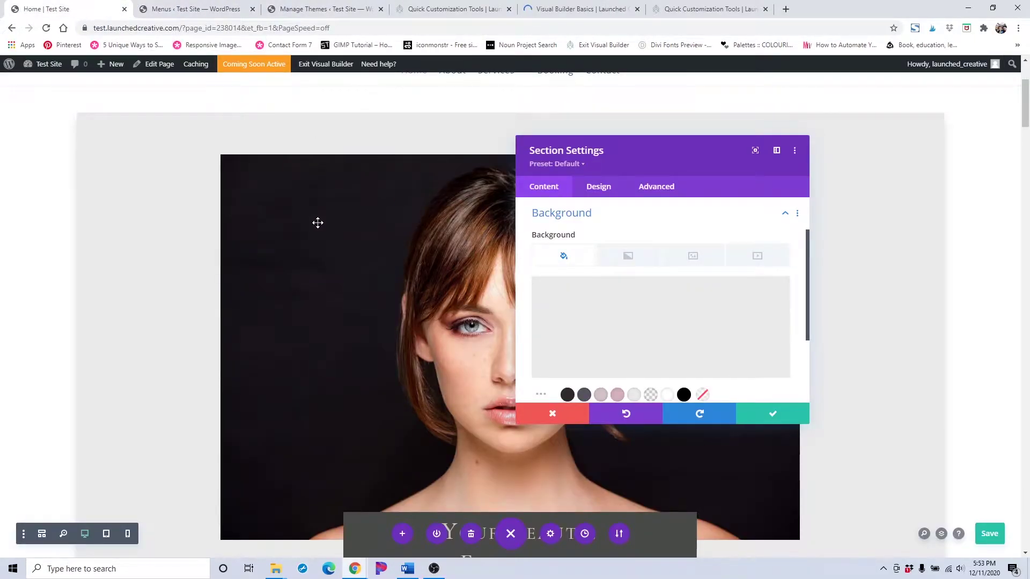
scroll(317, 224, "down", 2)
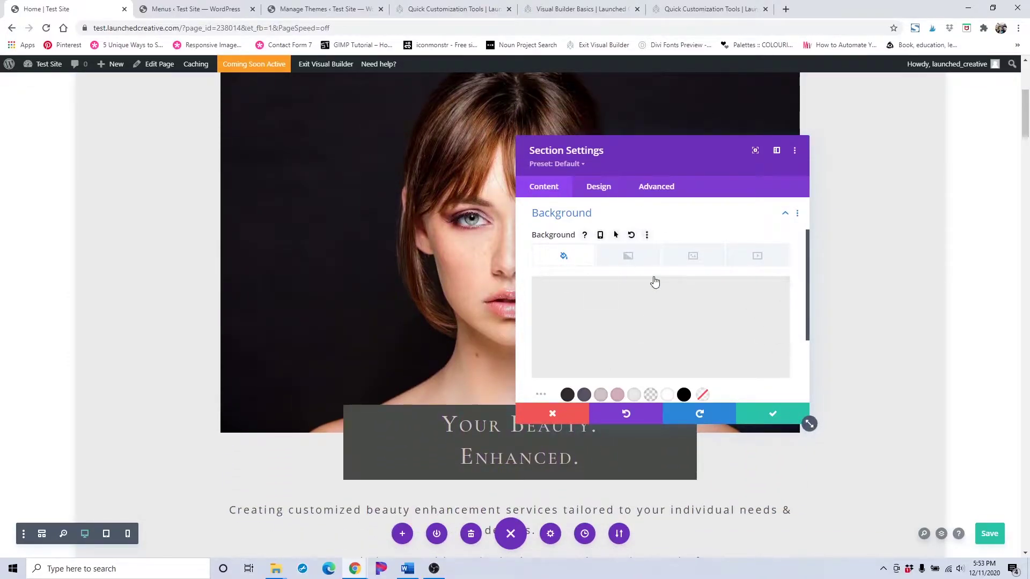
- Save the section settings and undo the last background color replacement
left_click(769, 412)
left_click_drag(1017, 114, 1002, 485)
right_click(1004, 486)
left_click(971, 463)
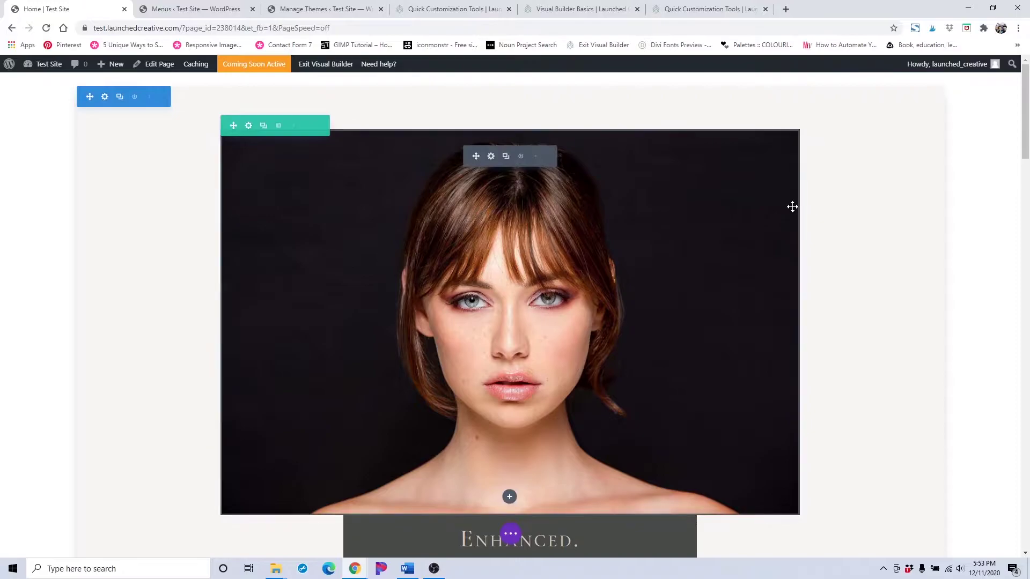
- Open the portrait image's settings and browse the computer's Desktop for a replacement file, cancelling without choosing one
scroll(943, 181, "down", 3)
mouse_move(1025, 118)
left_mouse_down()
mouse_move(1023, 536)
mouse_move(1024, 117)
left_mouse_up()
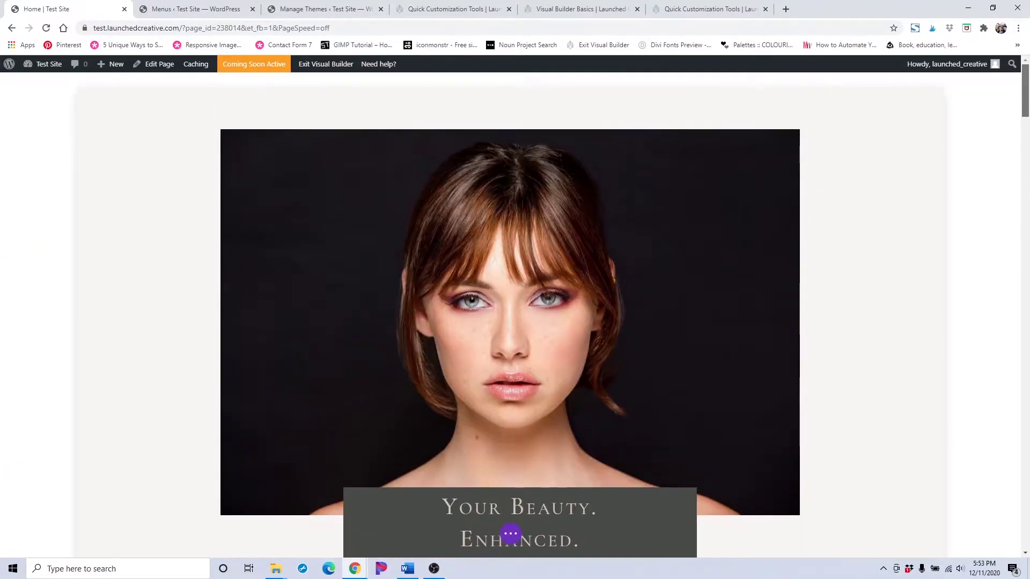
scroll(533, 162, "down", 1)
scroll(533, 162, "up", 1)
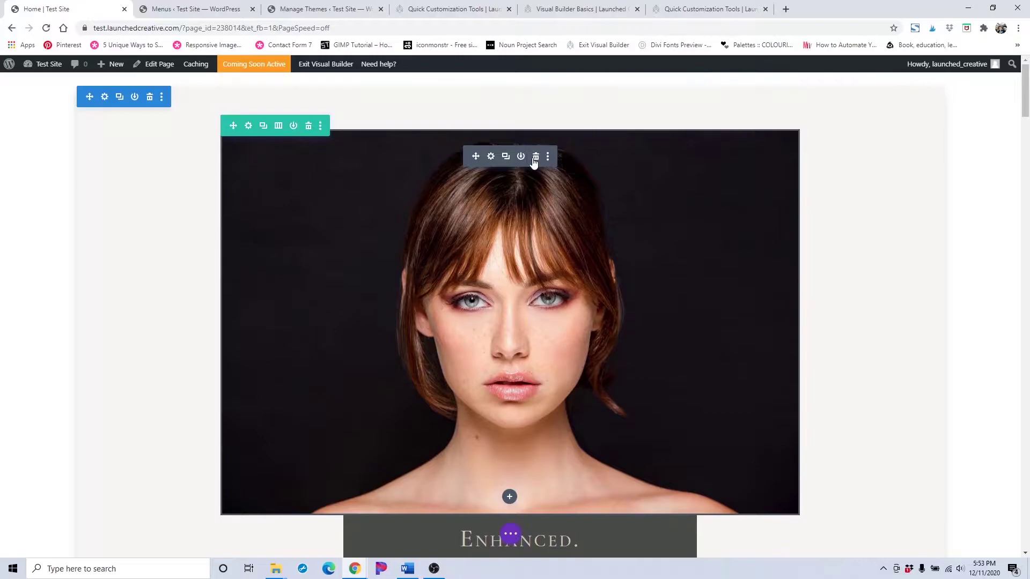
left_click(489, 156)
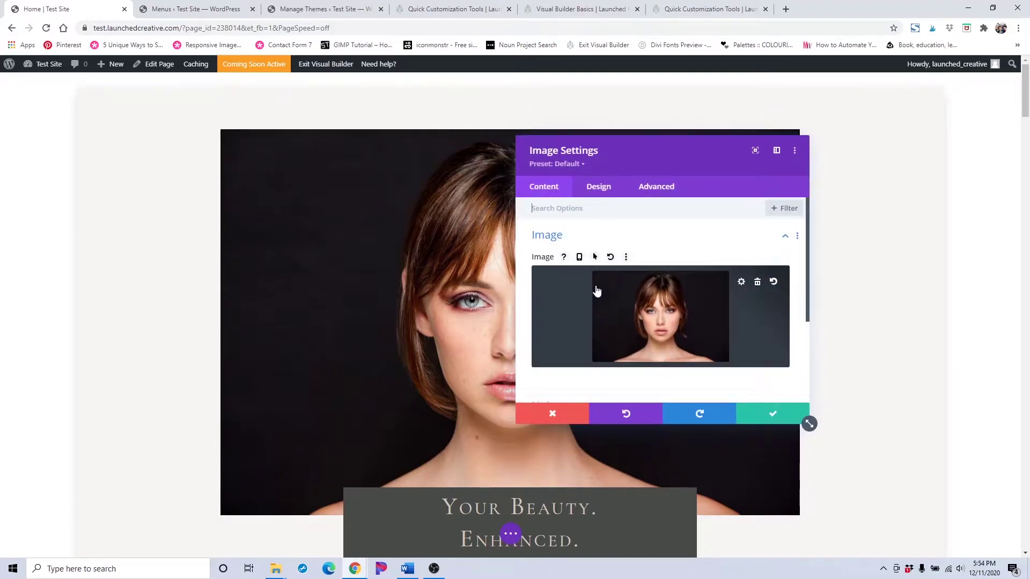
left_click(602, 307)
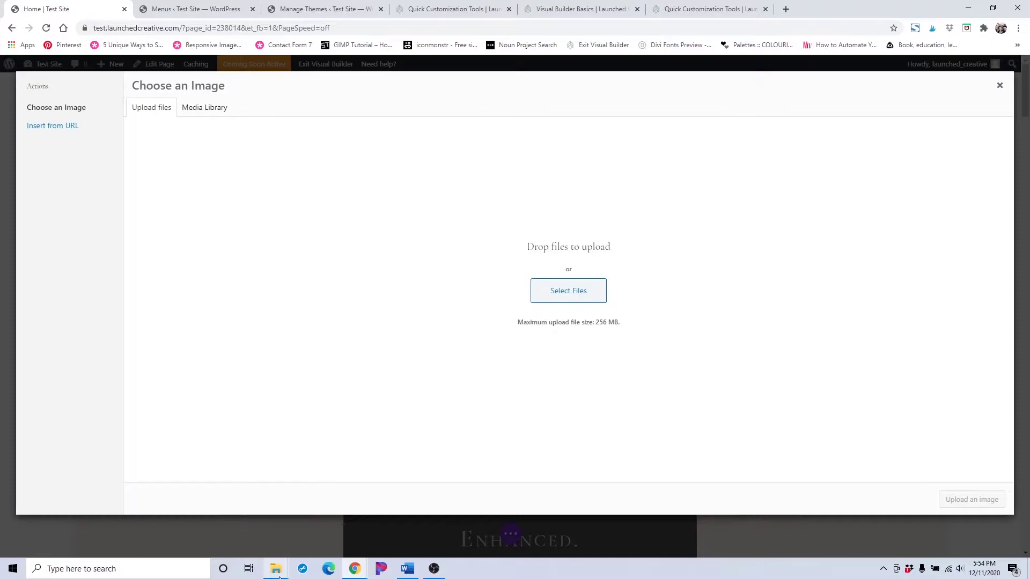
left_click(558, 291)
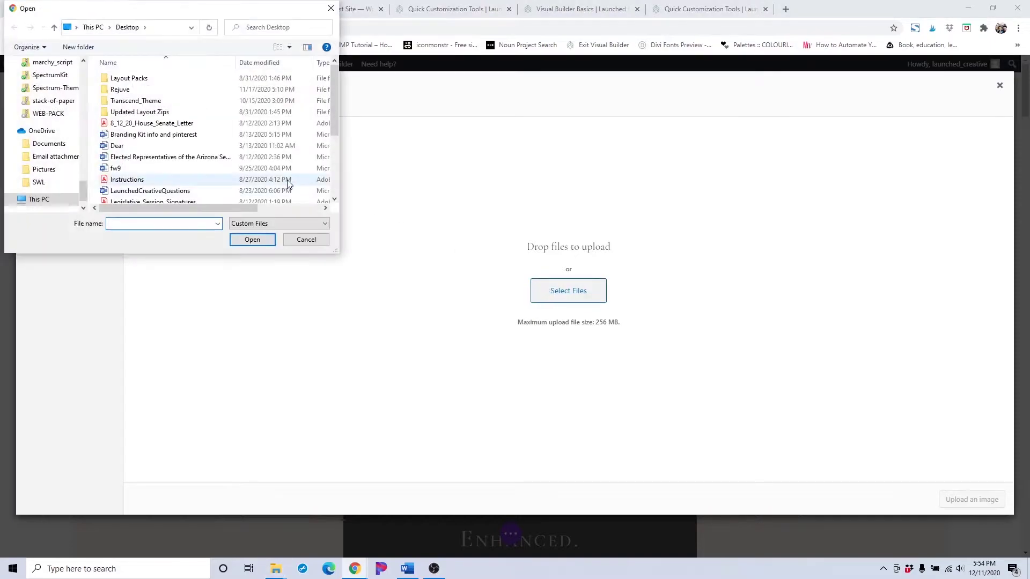
left_click(307, 241)
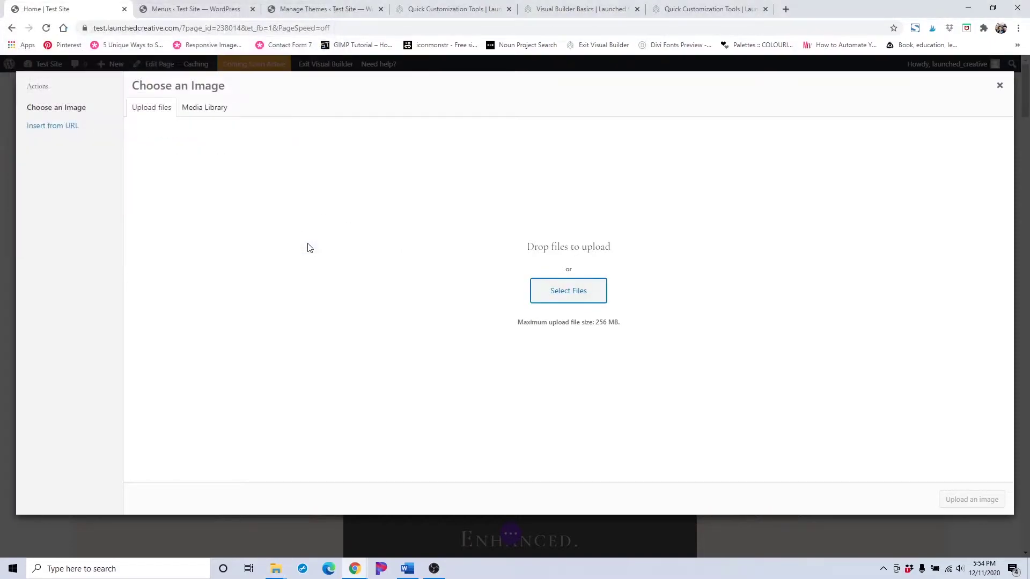
- Select Rejuve_contact.jpg in the Media Library, leave the image chooser without applying it, and close the image settings
left_click(211, 108)
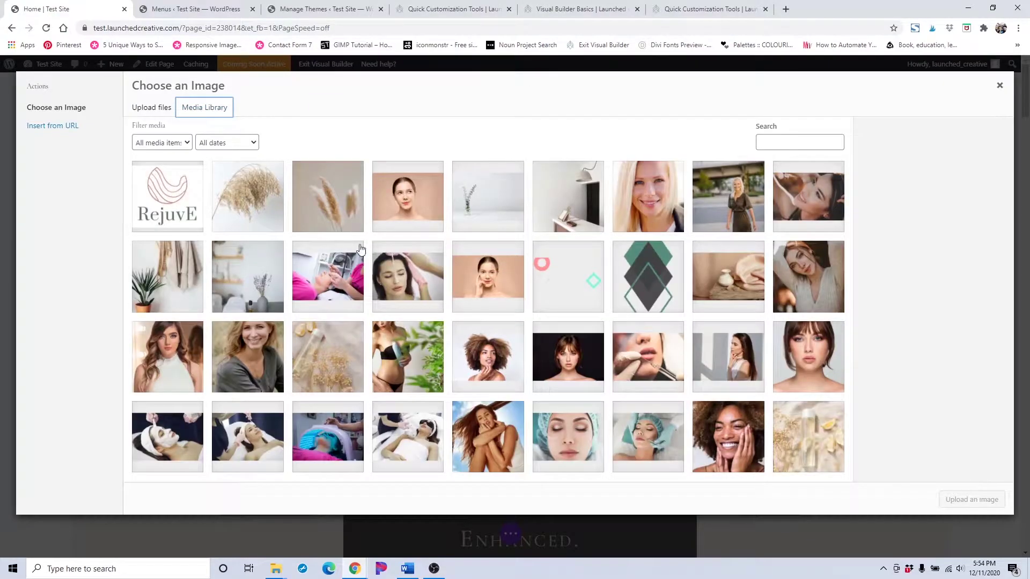
left_click(400, 229)
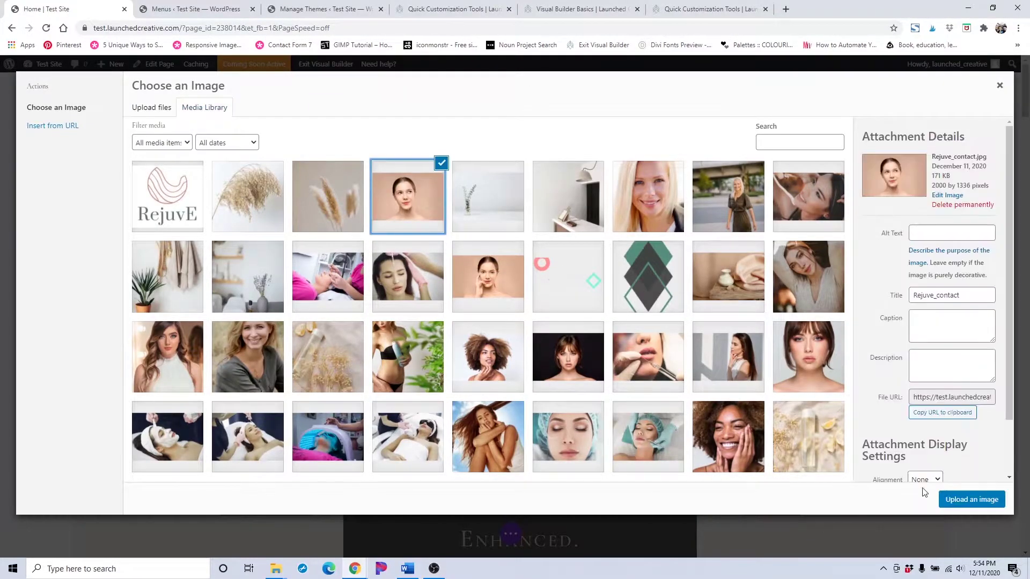
left_click(999, 86)
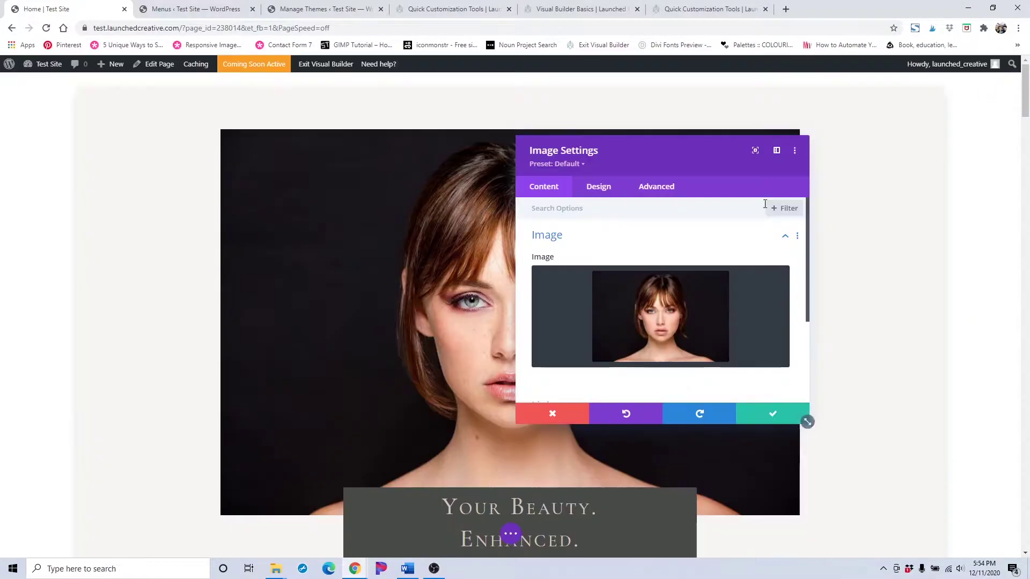
left_click(750, 417)
- Open the Background options of the "Your Beauty. Enhanced." text module, with its settings window moved clear of the heading
scroll(629, 333, "down", 3)
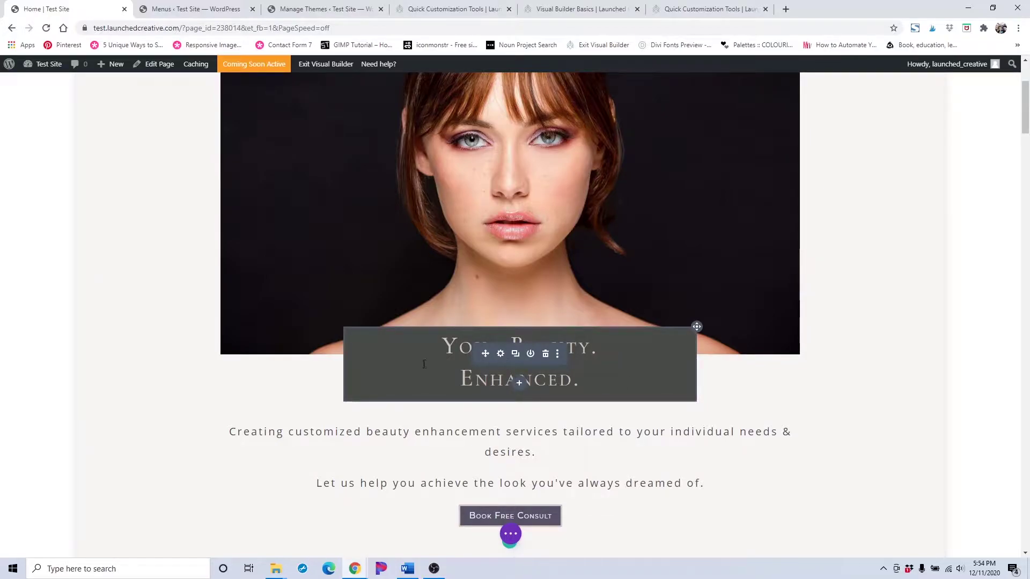
left_click(501, 355)
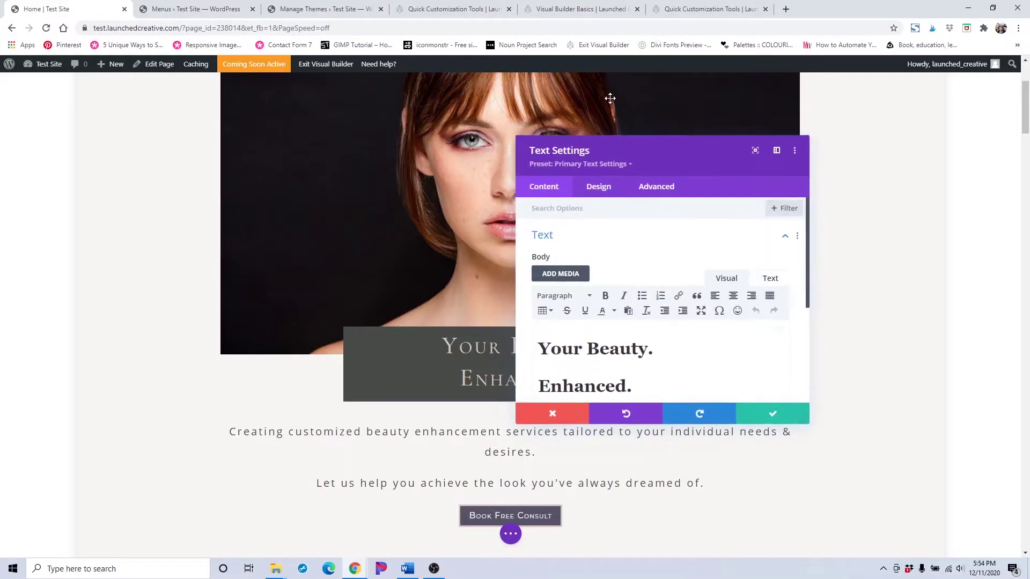
left_click_drag(620, 144, 147, 137)
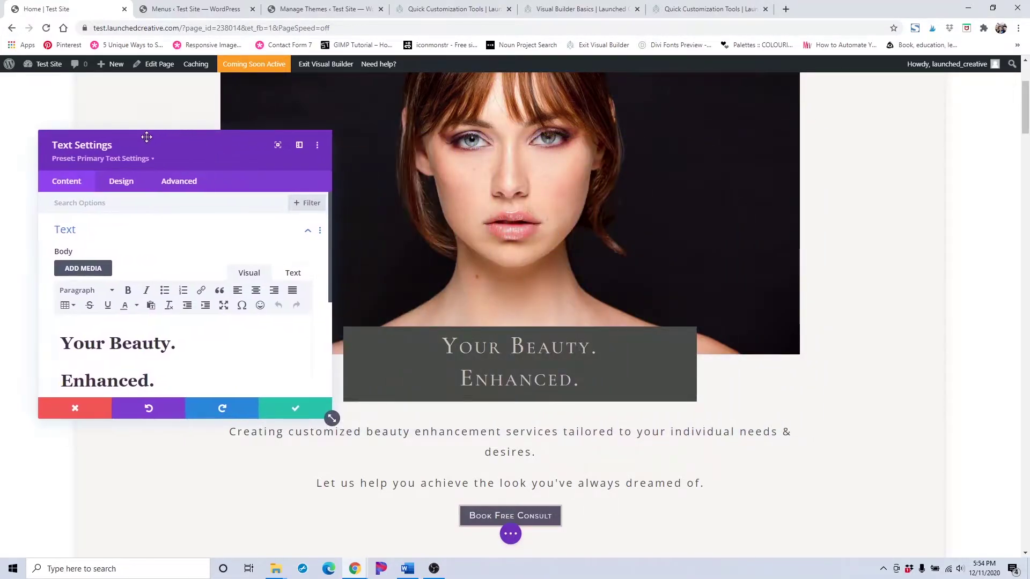
scroll(124, 292, "down", 3)
scroll(132, 287, "up", 2)
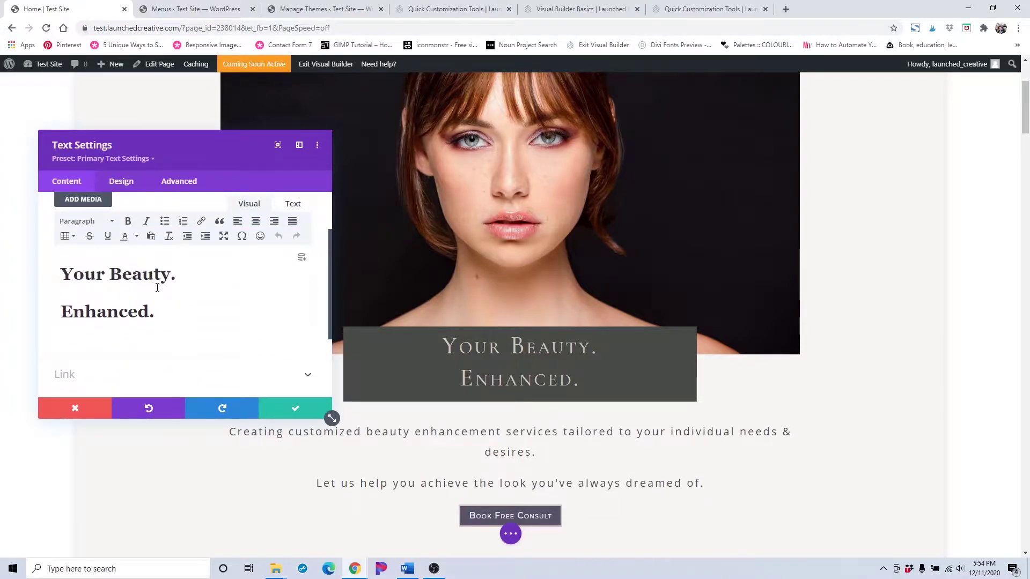
scroll(156, 288, "down", 1)
scroll(134, 332, "down", 1)
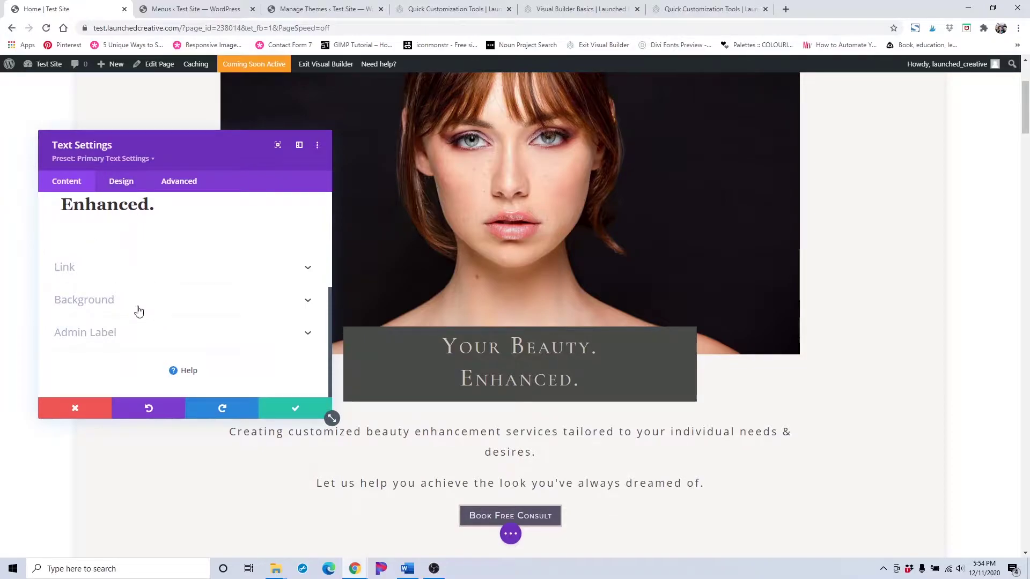
scroll(153, 263, "up", 2)
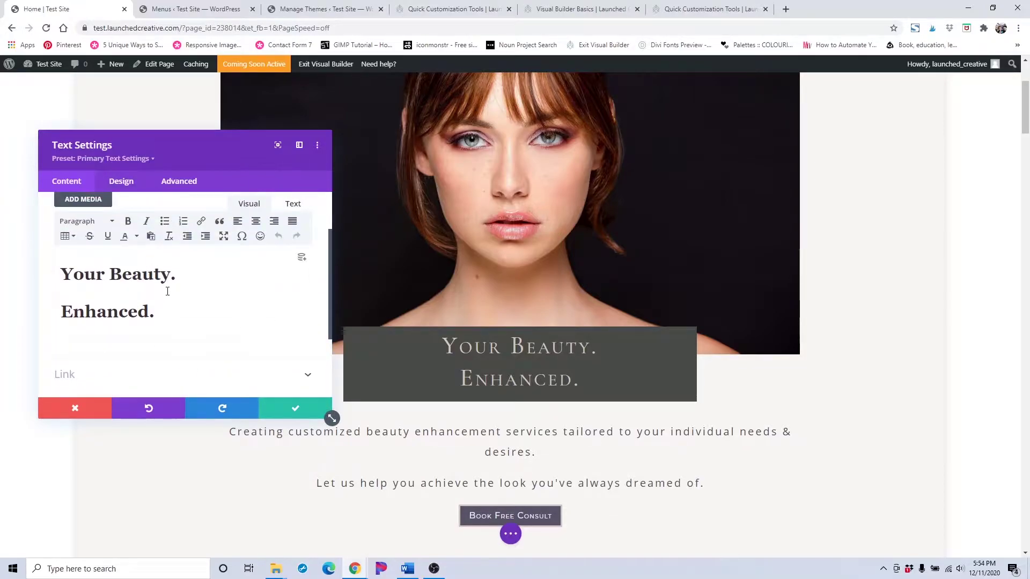
scroll(168, 291, "down", 2)
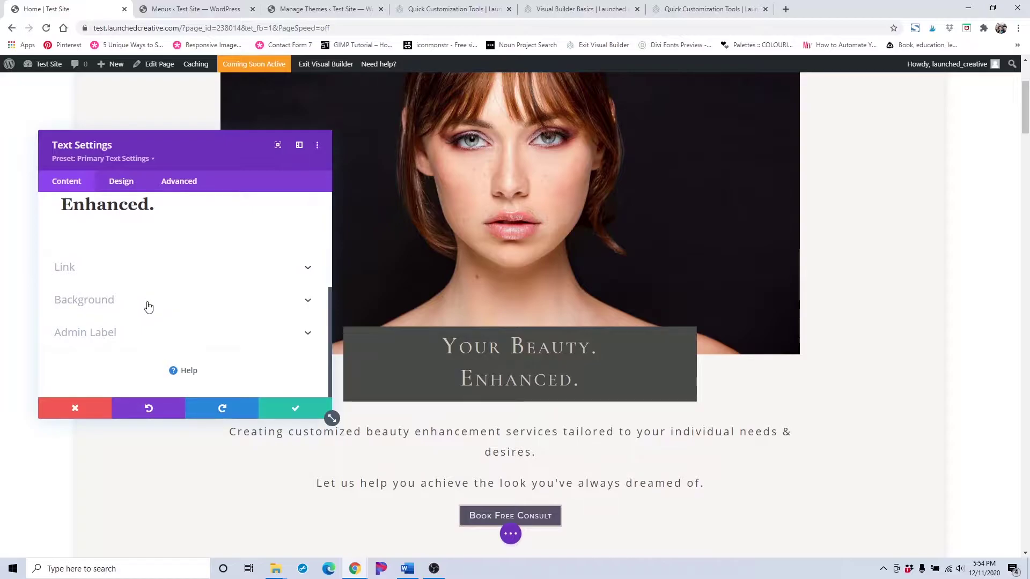
left_click(148, 307)
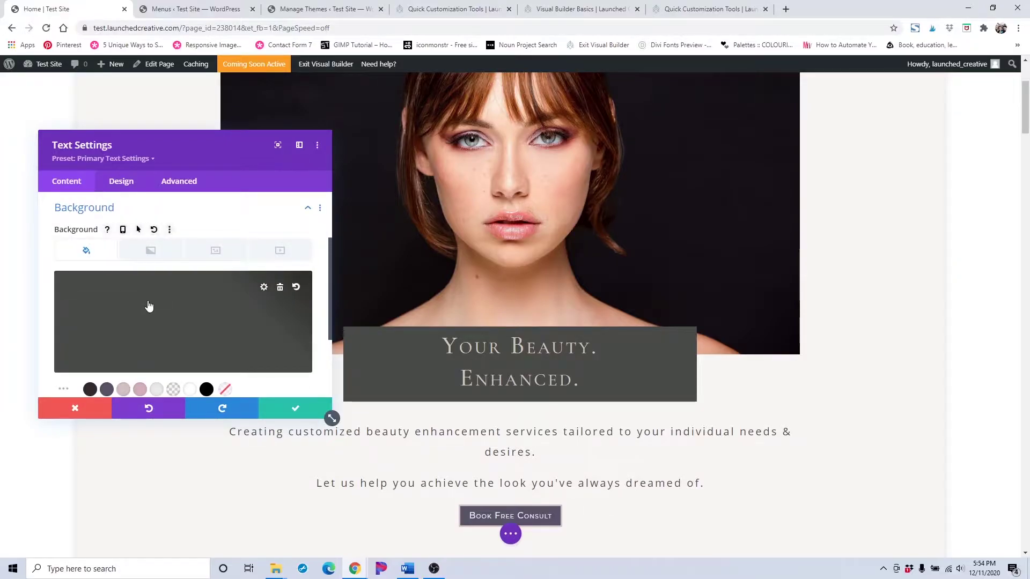
- Use Find & Replace on the text module's background color to replace #484a47 with #575366 within This Page, and save the settings
right_click(148, 306)
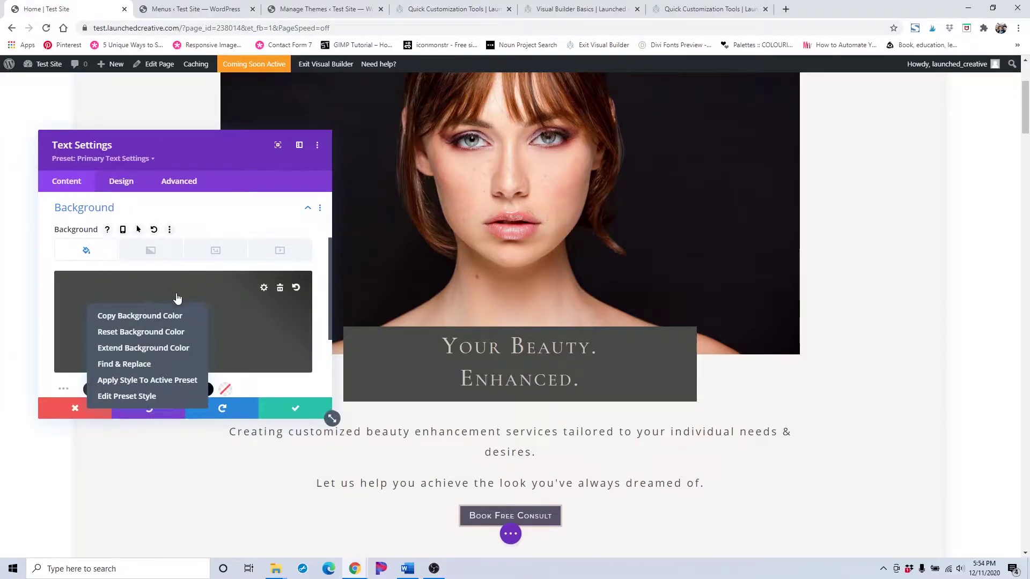
left_click(141, 363)
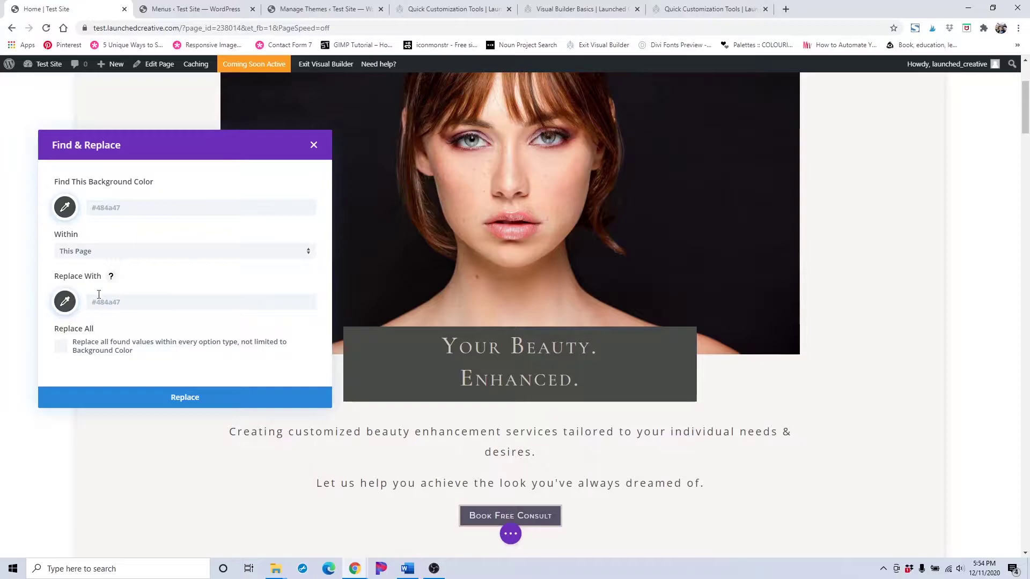
left_click(65, 303)
scroll(133, 309, "down", 2)
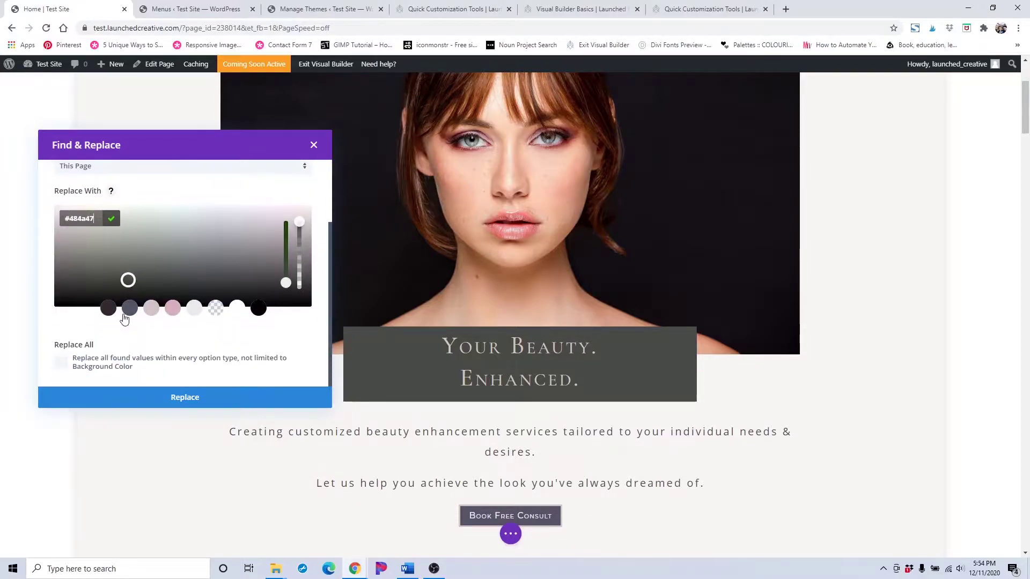
left_click(127, 309)
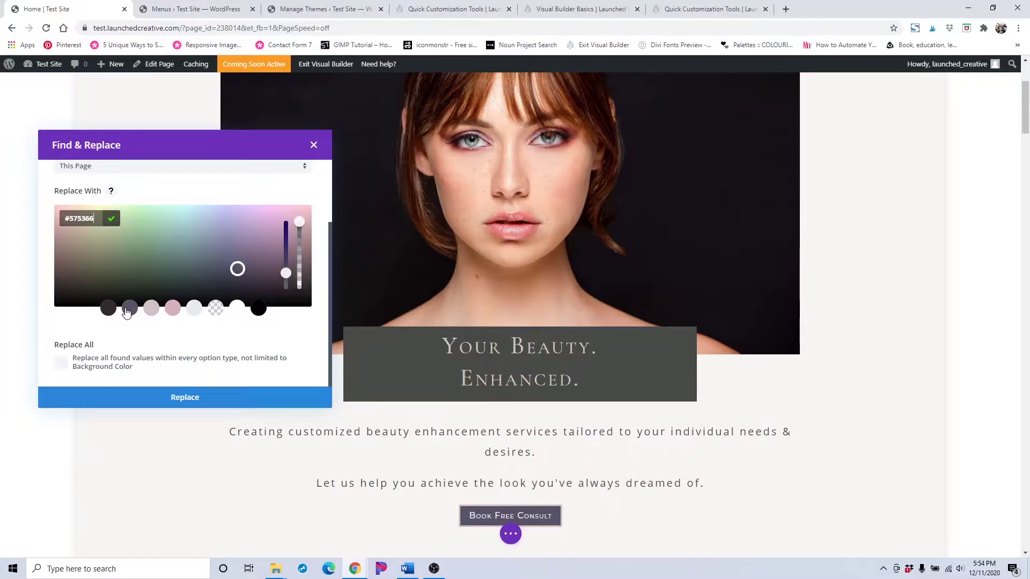
left_click(128, 343)
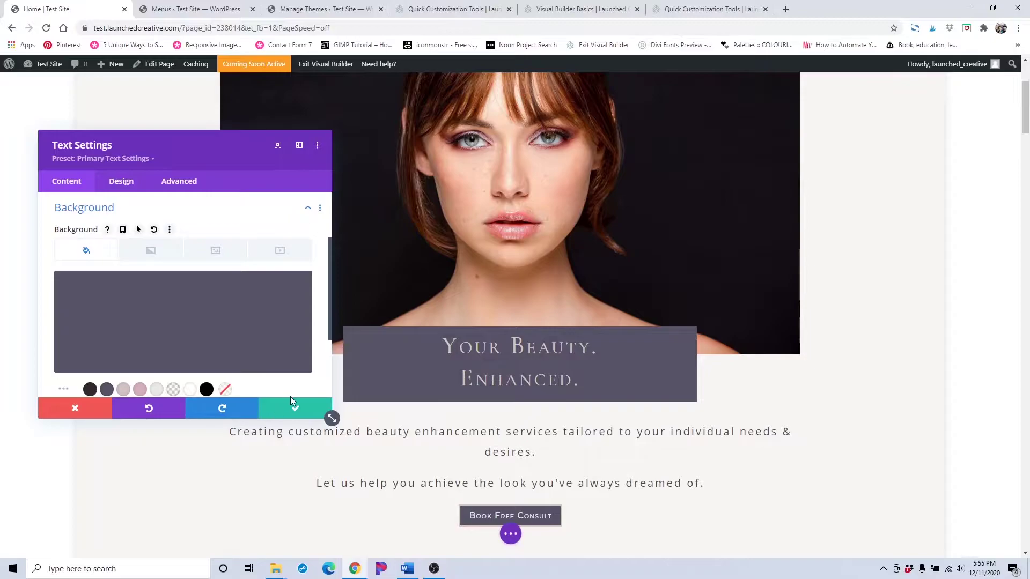
left_click(295, 409)
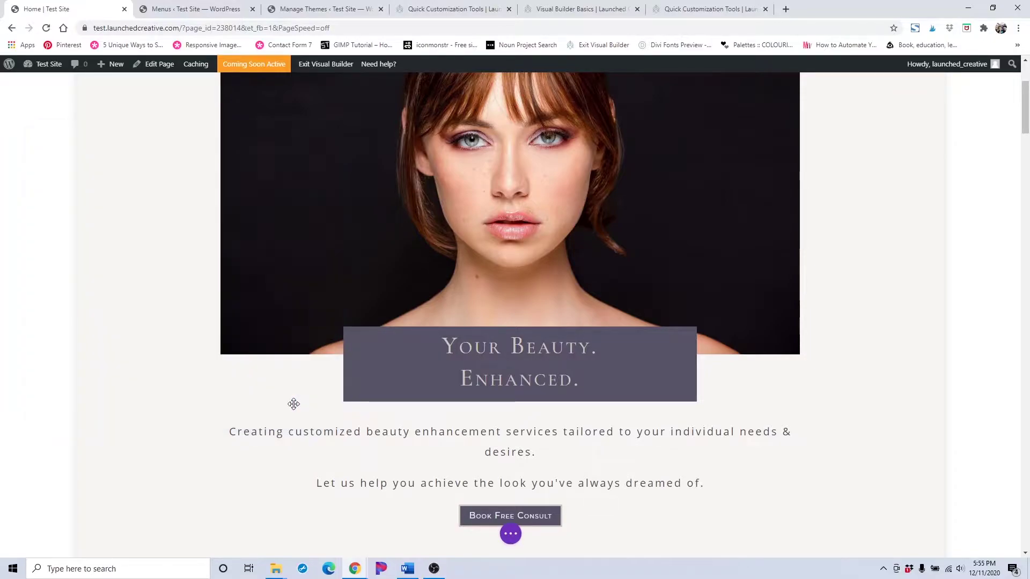
- Open the settings of the "Book Free Consult" button and select its label text
scroll(306, 376, "down", 4)
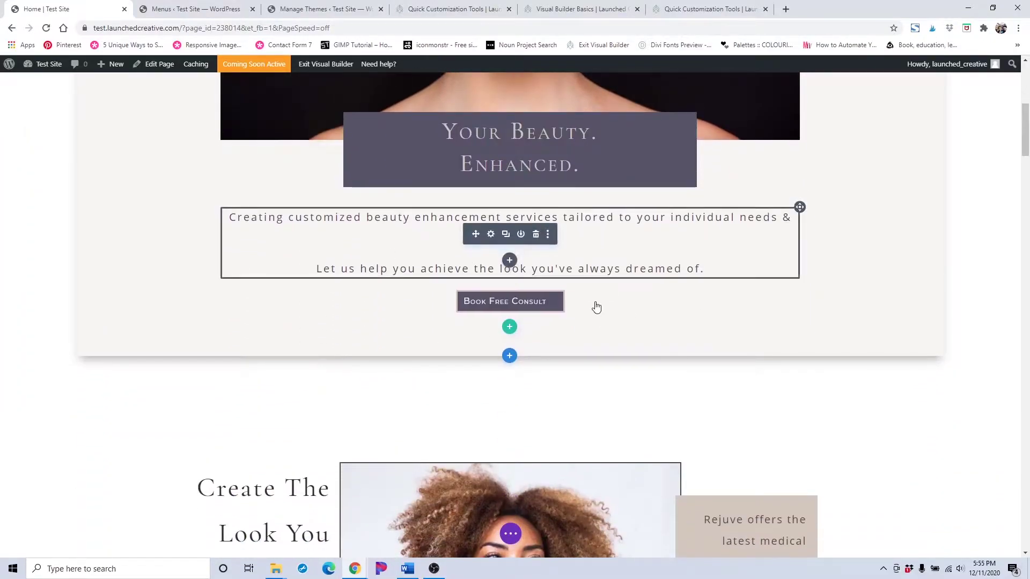
scroll(548, 255, "down", 2)
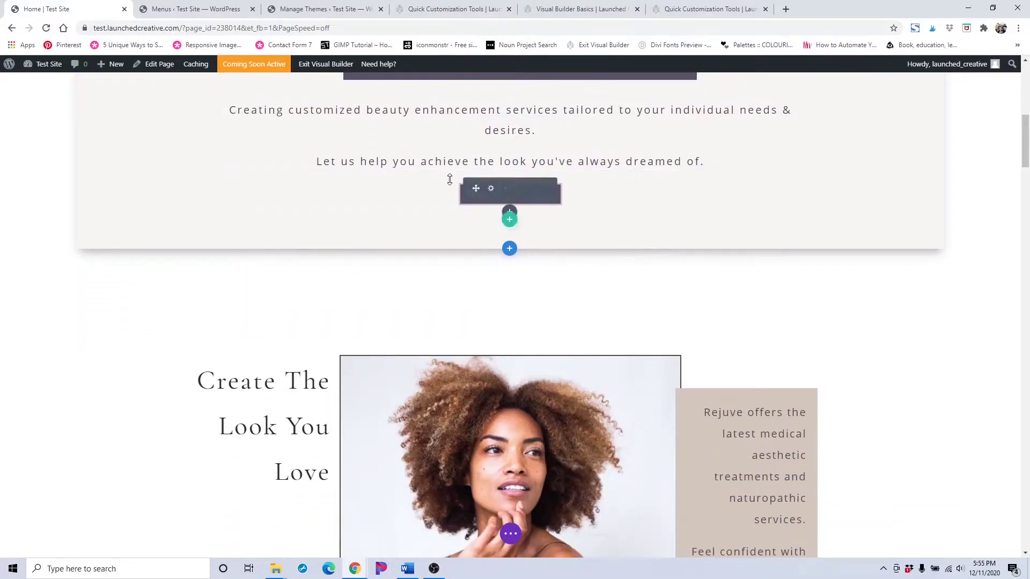
left_click(491, 190)
scroll(85, 281, "down", 1)
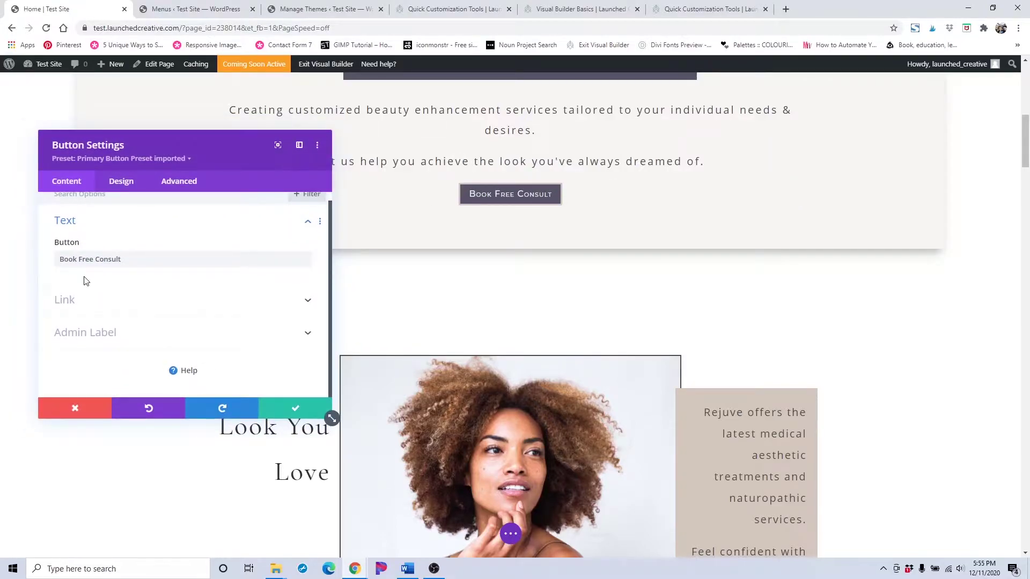
triple_click(129, 260)
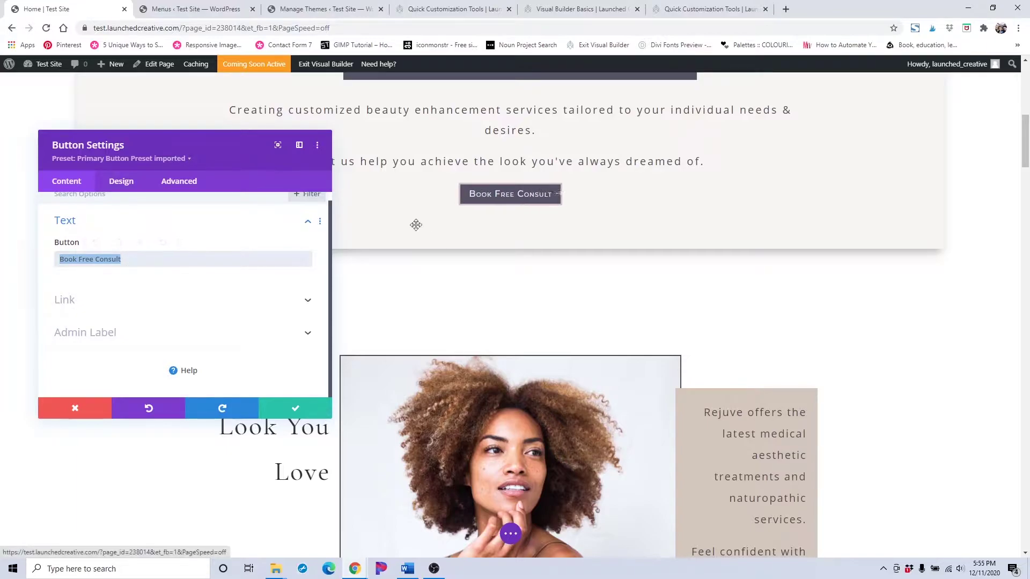
- Set the "Book Free Consult" button's dynamic page link to the Contact page and save the button settings
left_click(97, 310)
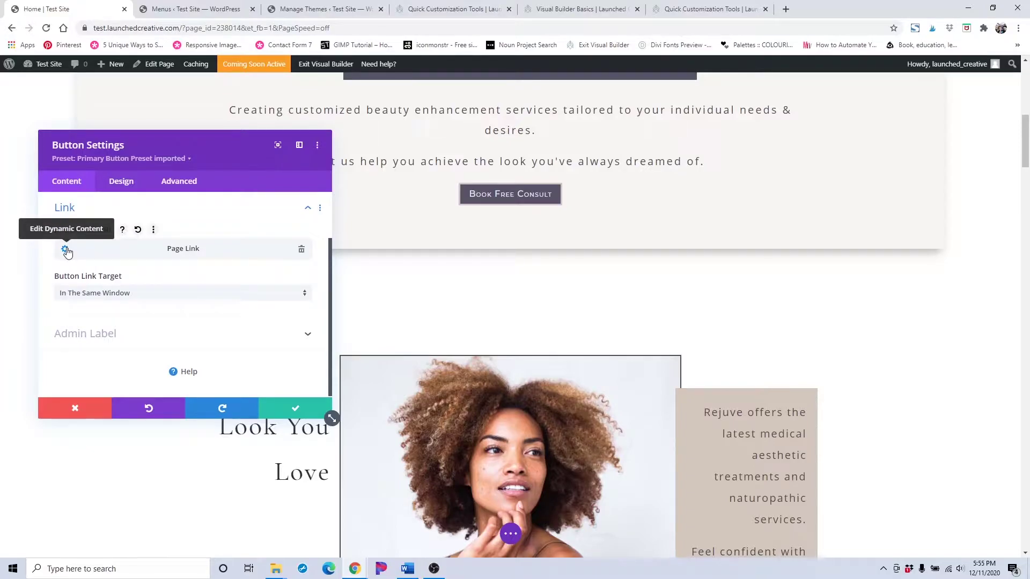
left_click(65, 249)
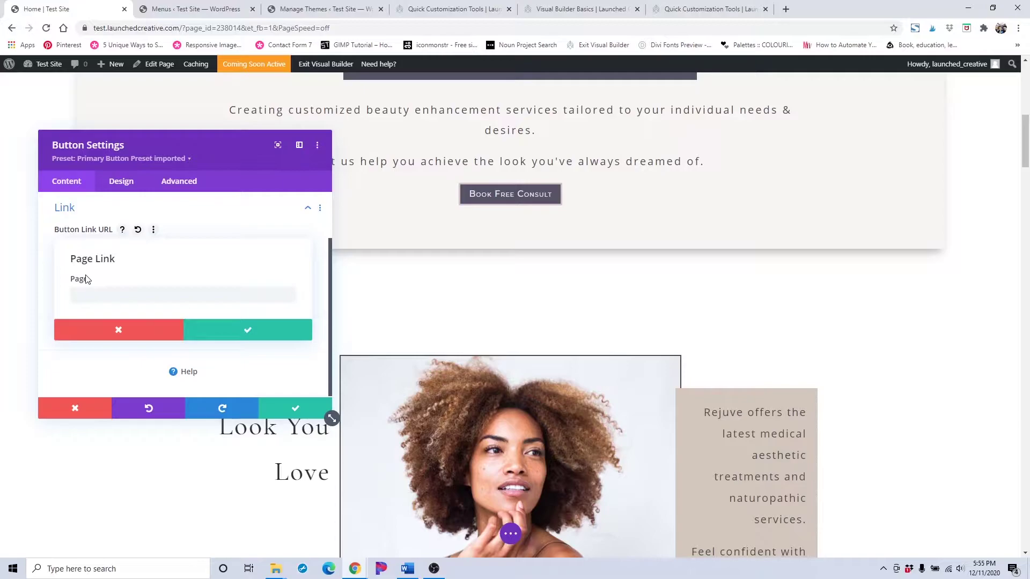
left_click(99, 299)
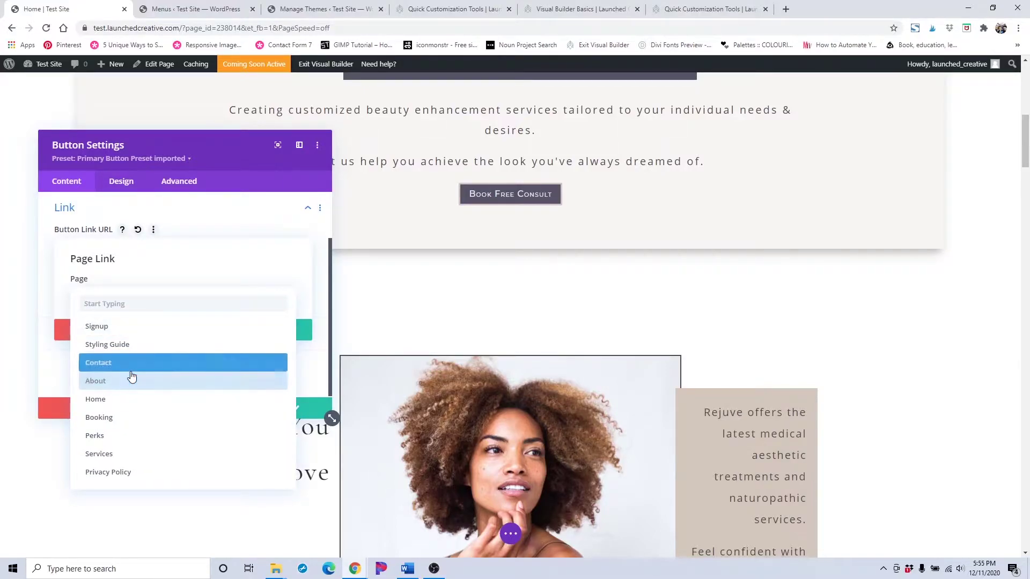
left_click(99, 363)
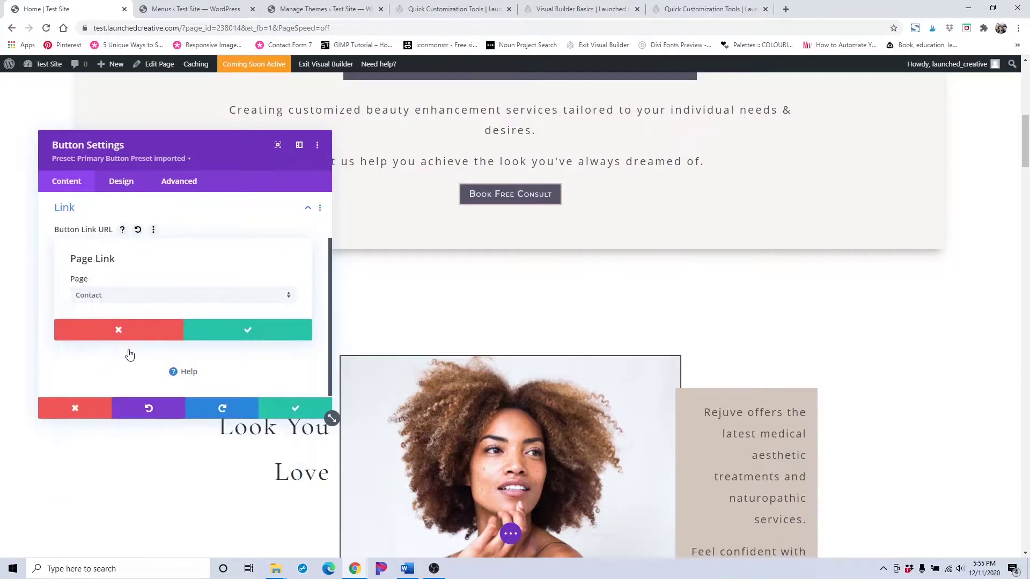
left_click(268, 329)
left_click(286, 411)
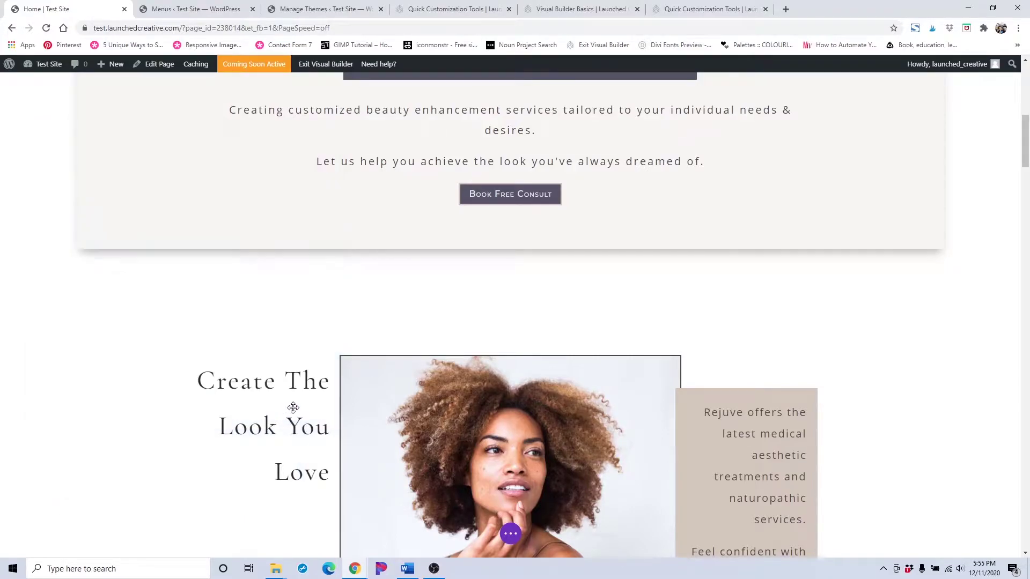
- Select the "Create The Look You Love" heading text and examine its text module's content settings
scroll(515, 306, "down", 4)
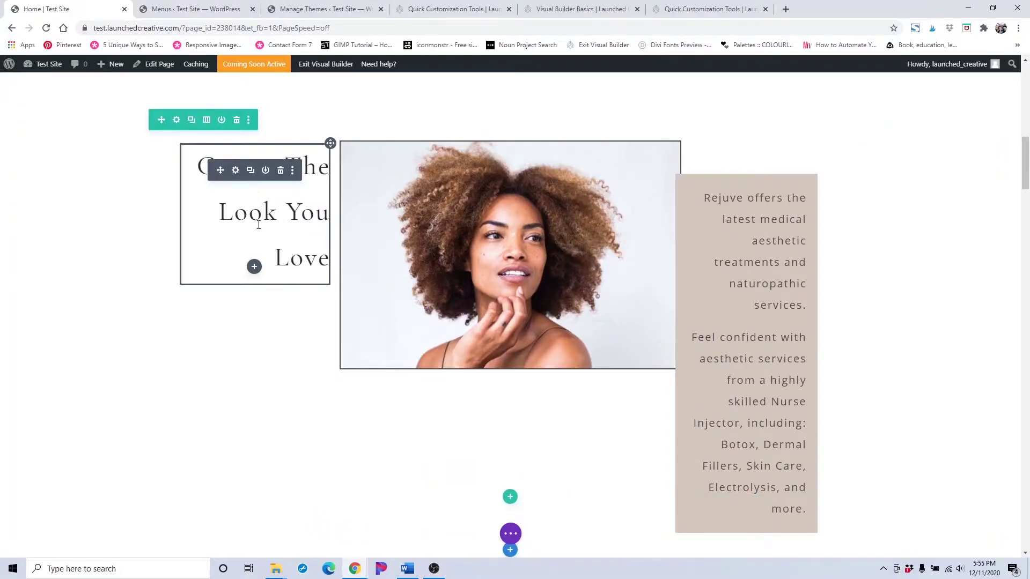
left_click(278, 212)
left_click(304, 258)
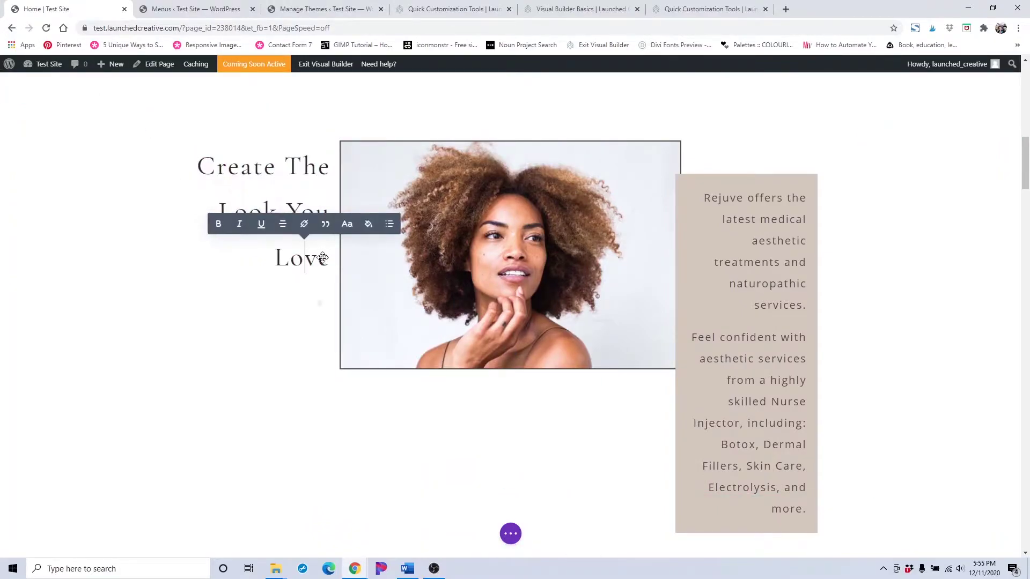
double_click(318, 260)
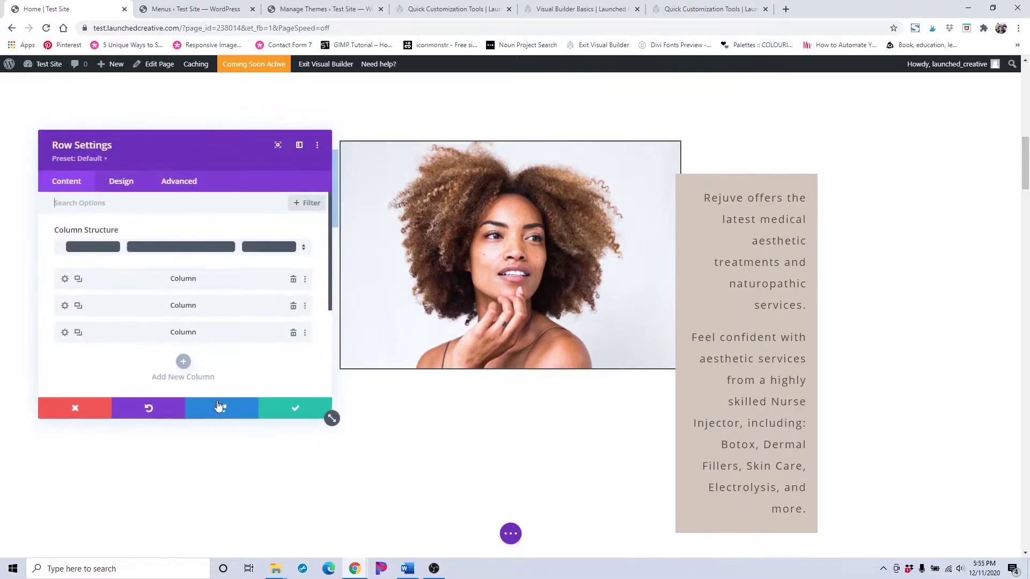
left_click(110, 410)
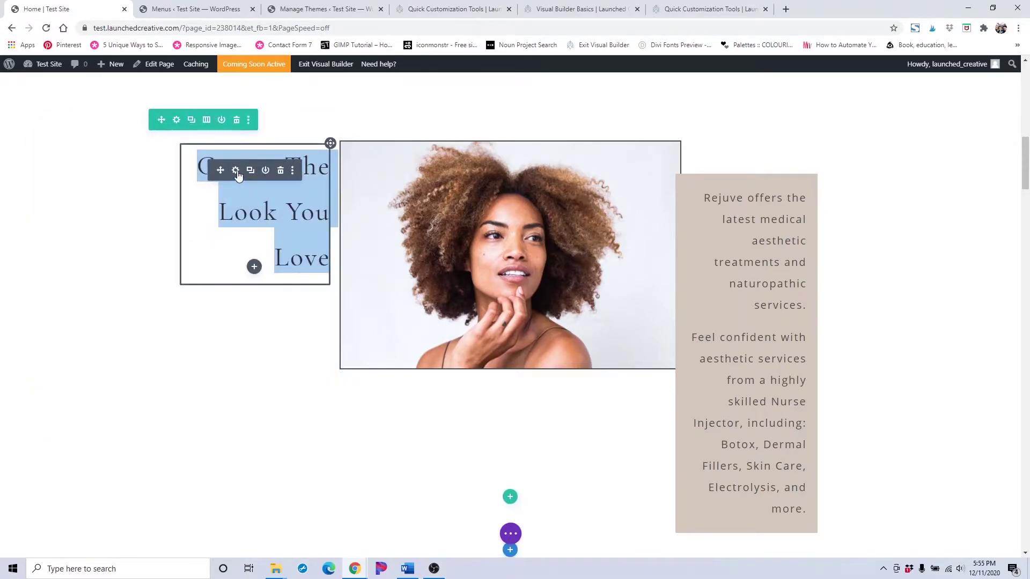
left_click(238, 171)
scroll(214, 290, "down", 1)
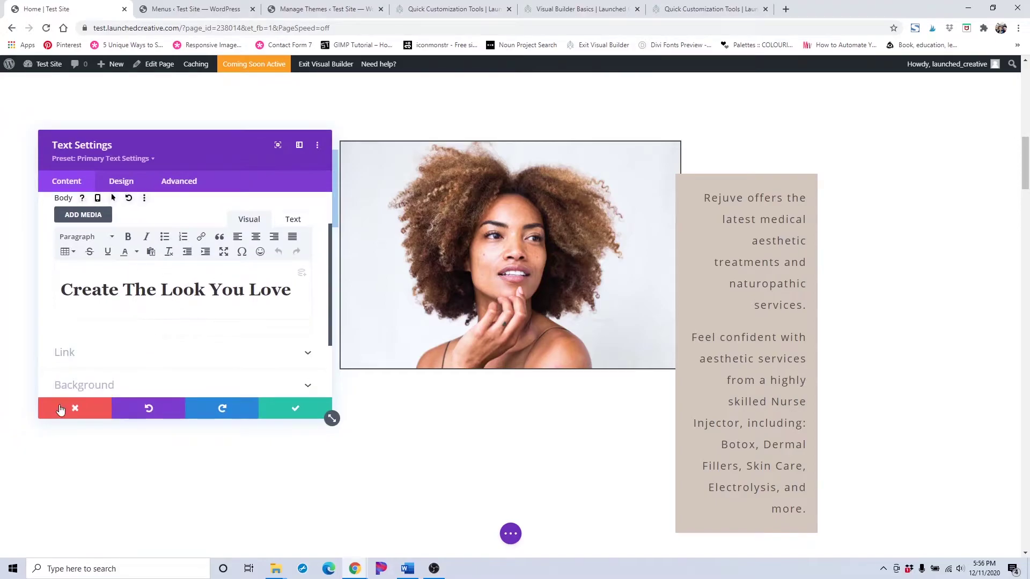
left_click(61, 408)
- Change the border color of the image beside the "Create The Look You Love" heading to the saved dark purple and save the settings
mouse_move(563, 207)
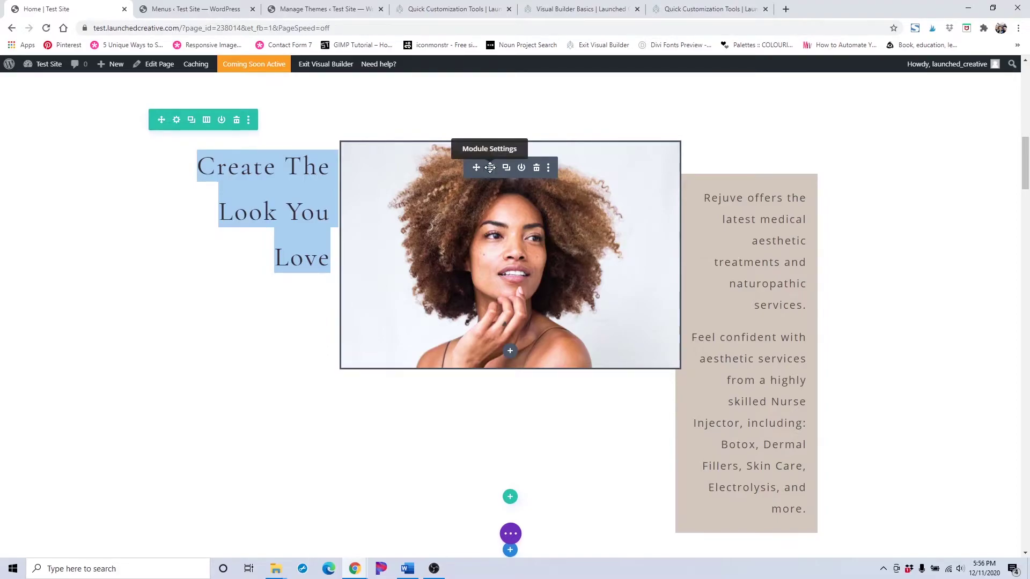
left_click(489, 167)
left_click(134, 185)
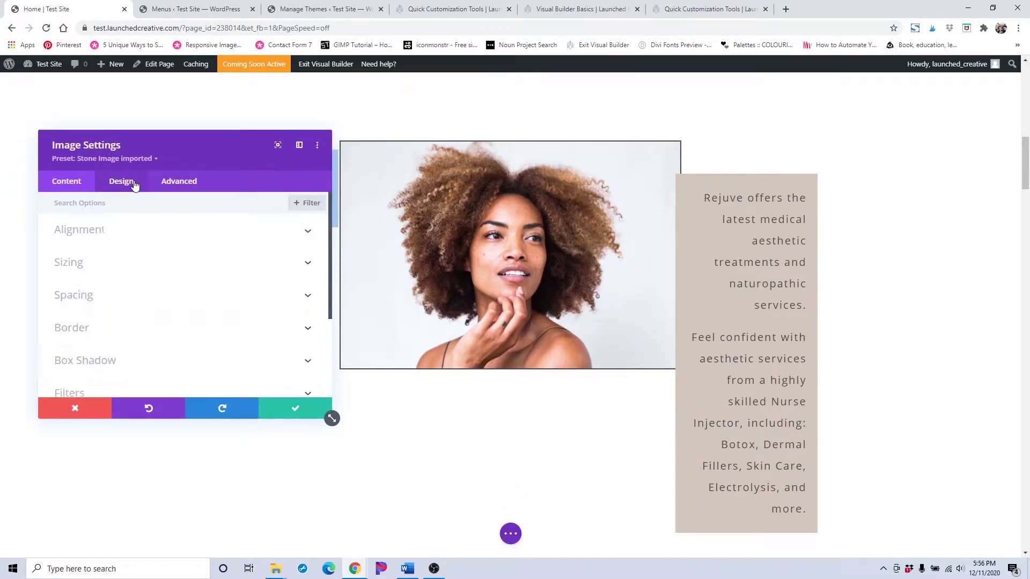
left_click(186, 332)
scroll(185, 330, "down", 3)
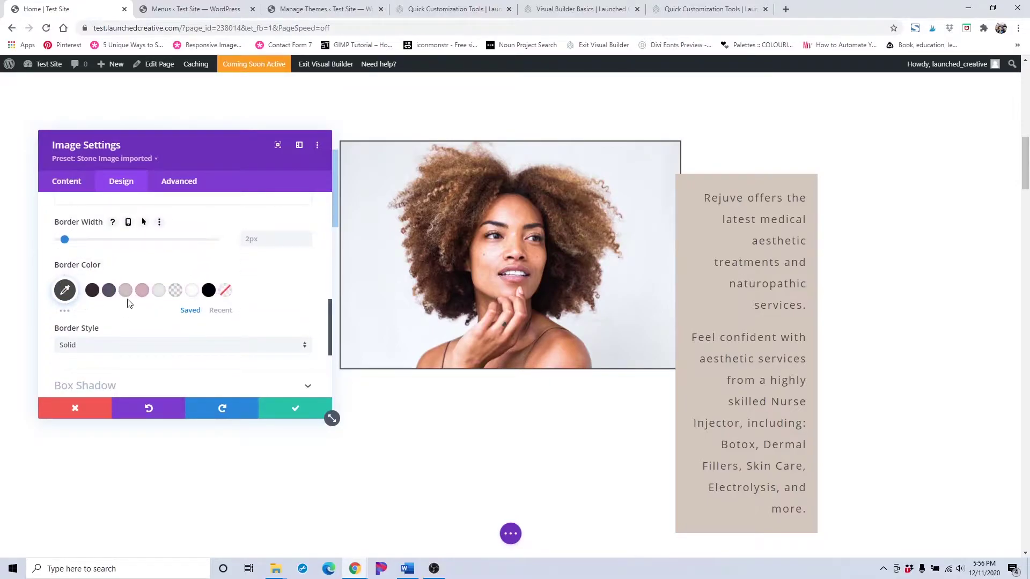
left_click(142, 290)
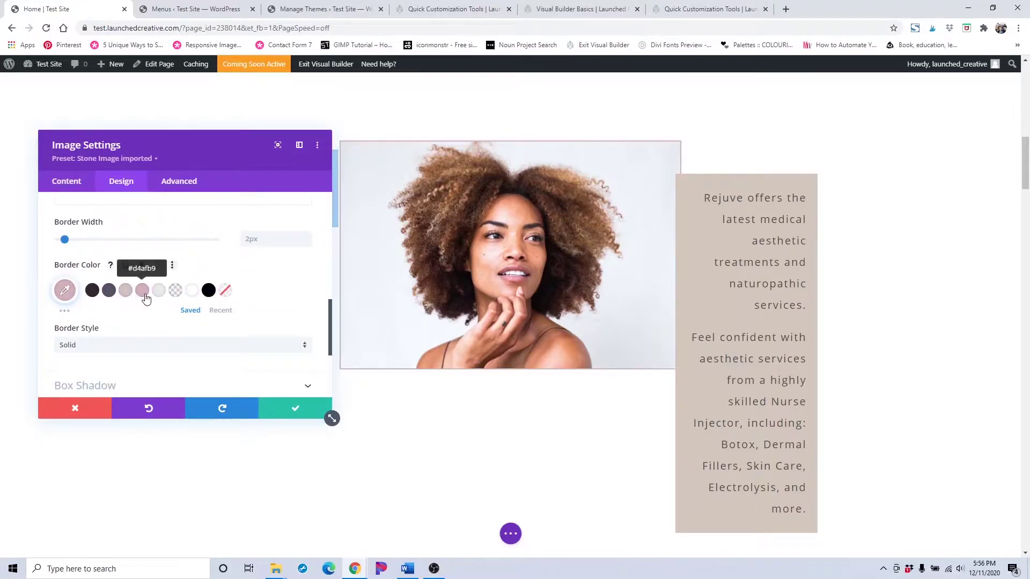
left_click(107, 293)
left_click(295, 408)
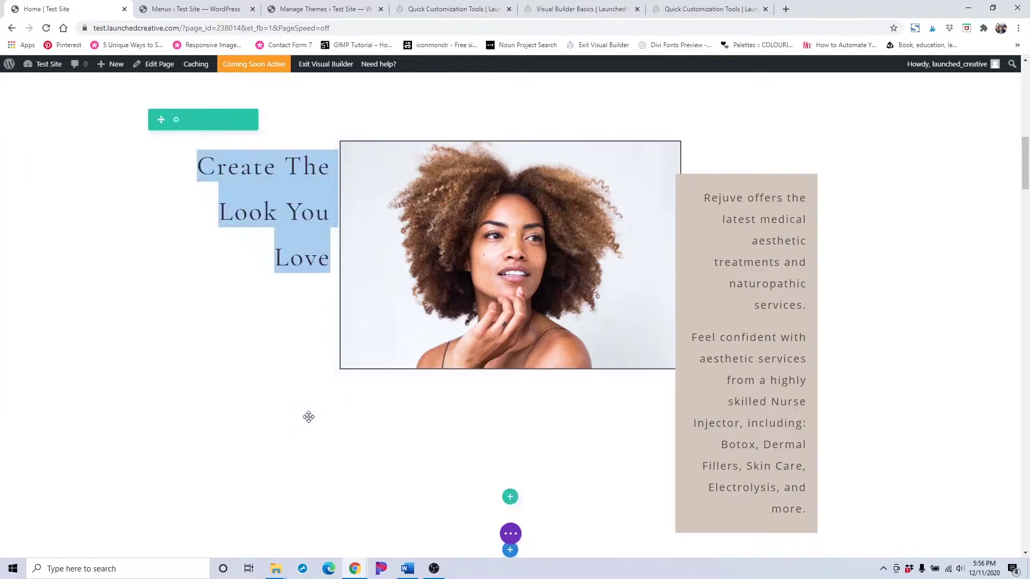
- Open the Background options of the "Rejuve offers the latest medical aesthetic treatments" text module
scroll(767, 274, "down", 2)
scroll(770, 247, "up", 1)
scroll(770, 247, "up", 1)
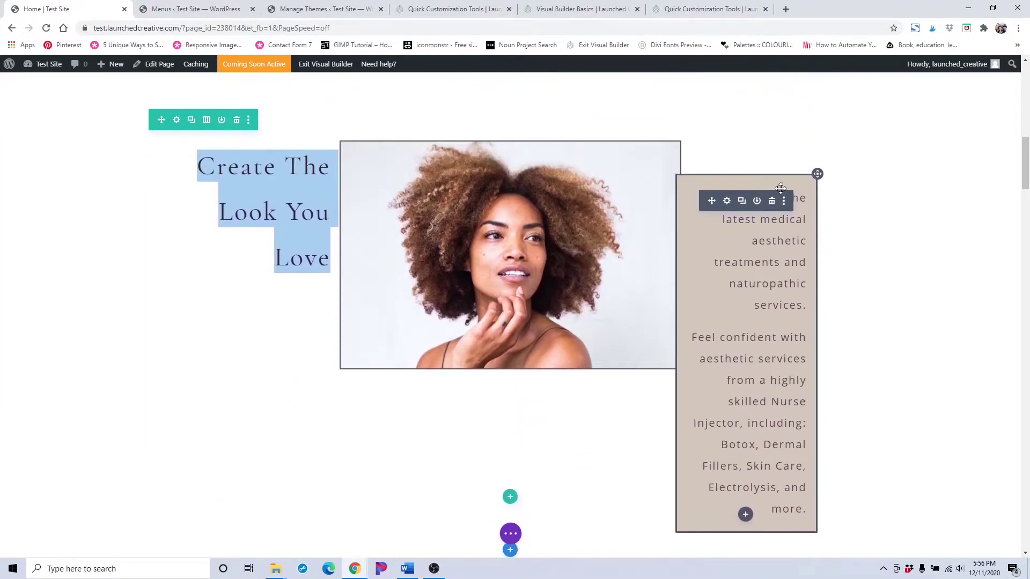
left_click(727, 201)
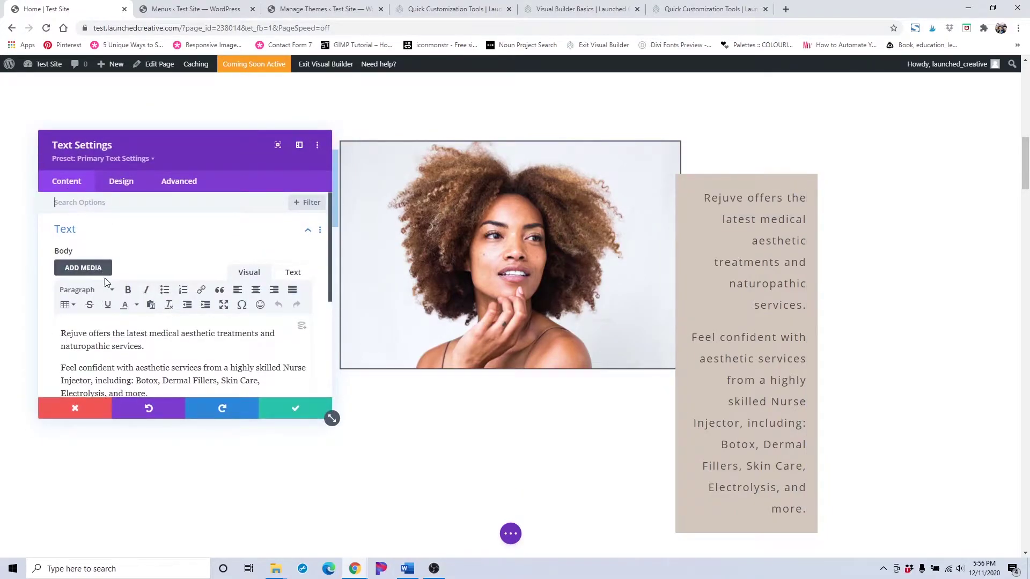
scroll(108, 268, "down", 4)
scroll(119, 283, "up", 3)
scroll(102, 291, "down", 1)
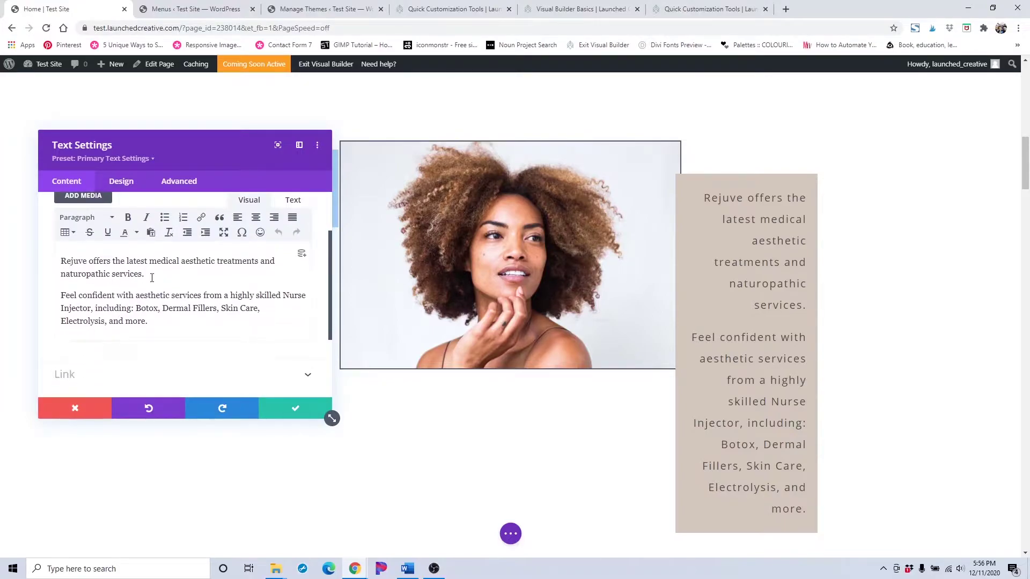
scroll(146, 321, "down", 2)
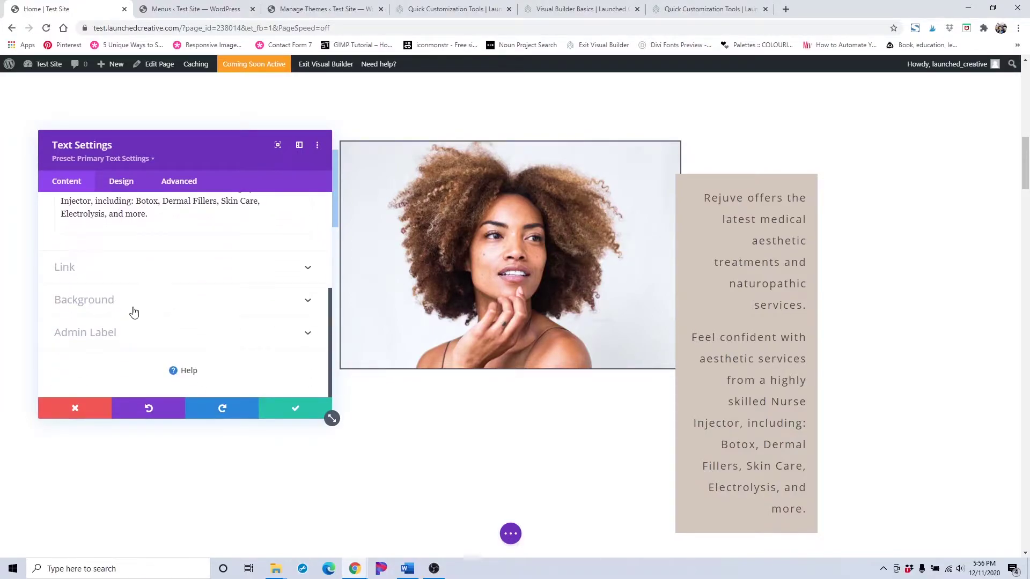
left_click(133, 313)
- Use Find & Replace on the text module's background color to replace #d2c7bd with #d3c1c3 within This Page
right_click(141, 301)
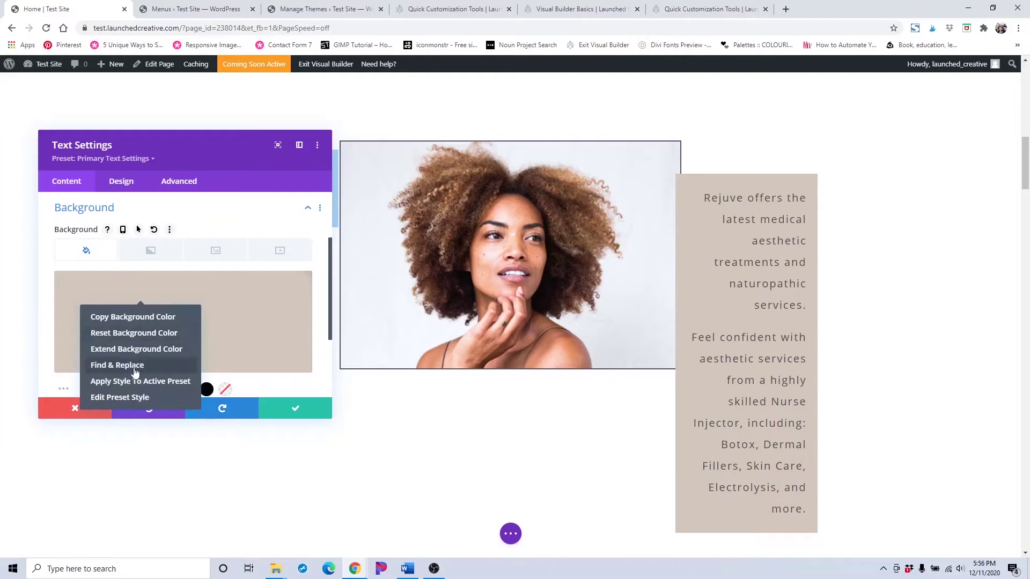
left_click(135, 367)
left_click(65, 302)
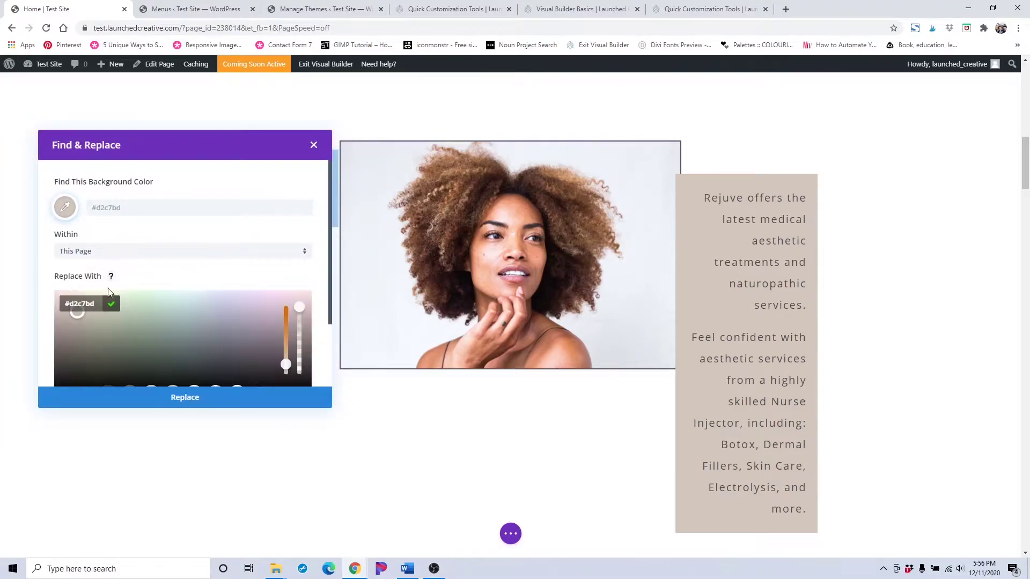
scroll(127, 292, "down", 2)
left_click(152, 310)
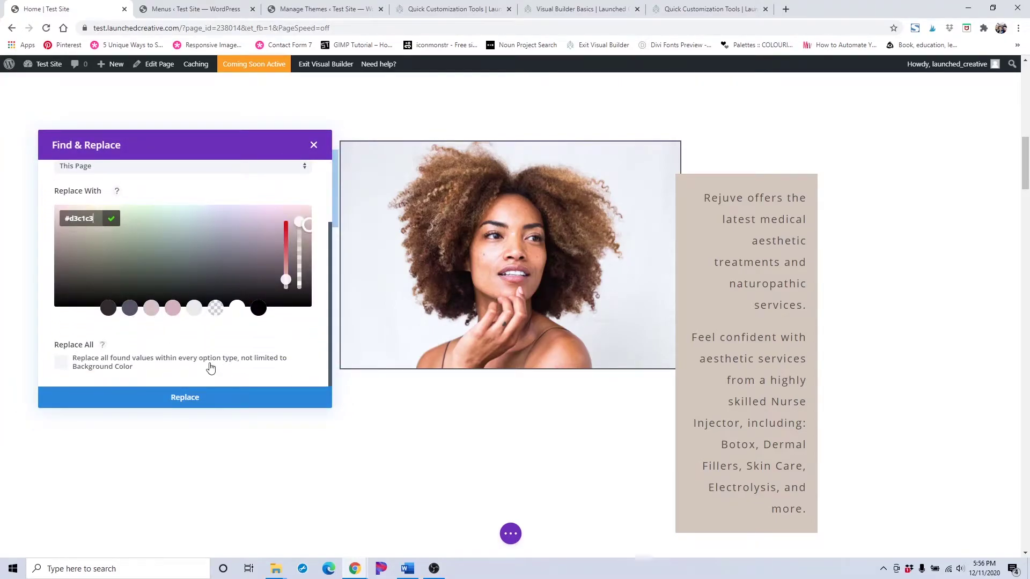
left_click(202, 341)
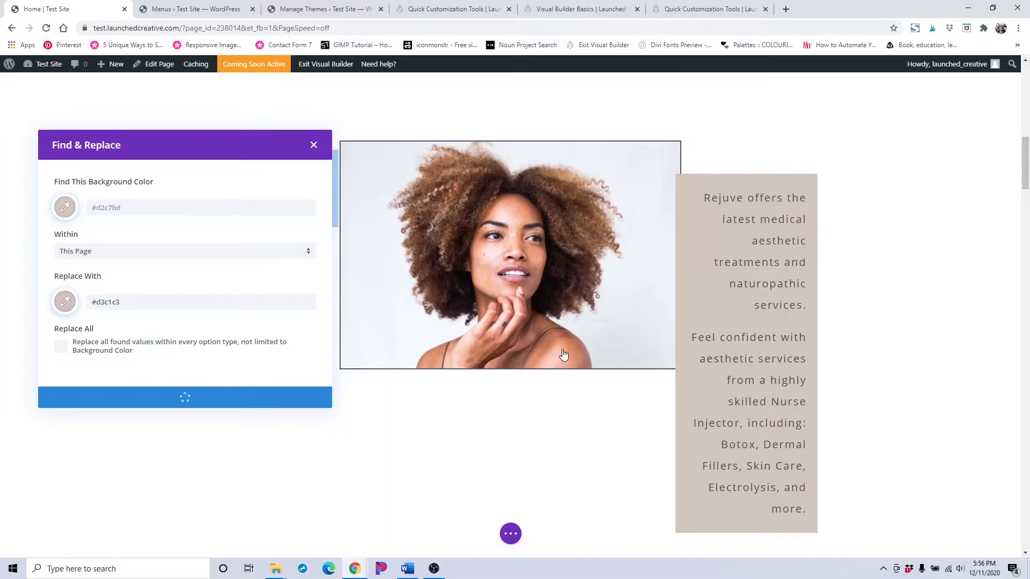
- Check the replaced background color across the rest of the page and save the text module settings
scroll(954, 291, "down", 10)
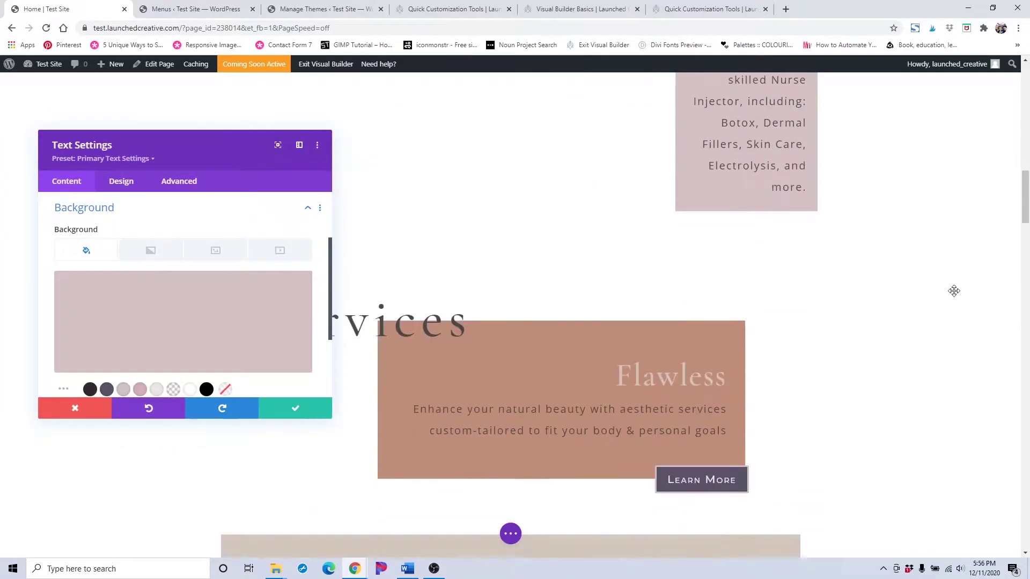
scroll(953, 291, "down", 7)
scroll(953, 291, "up", 7)
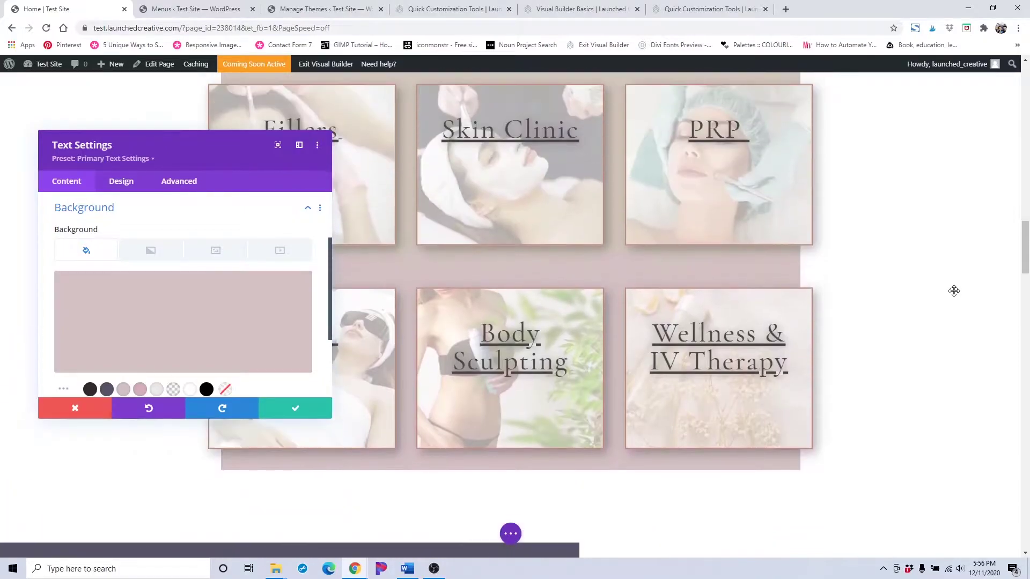
scroll(954, 291, "down", 15)
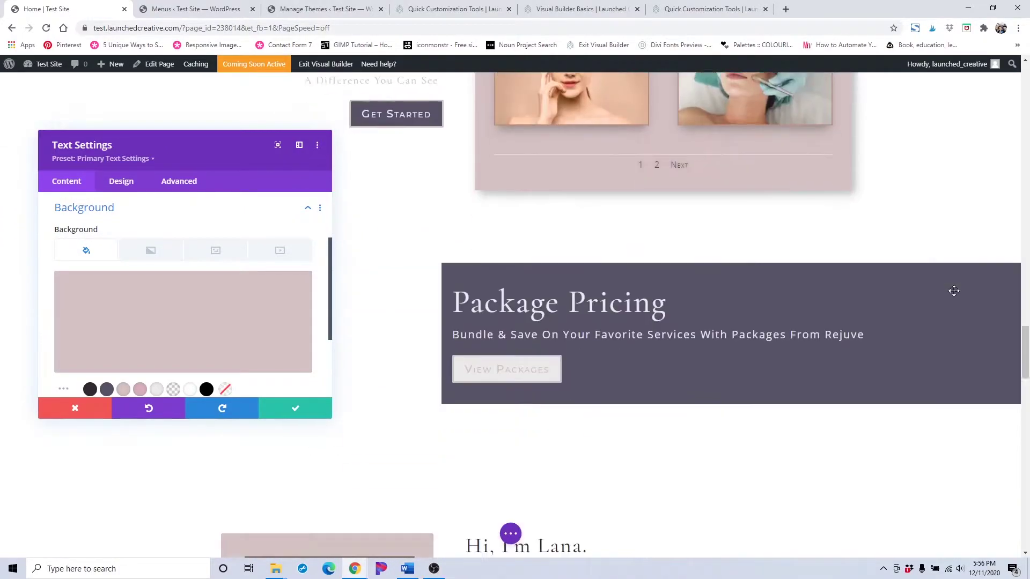
scroll(953, 291, "down", 12)
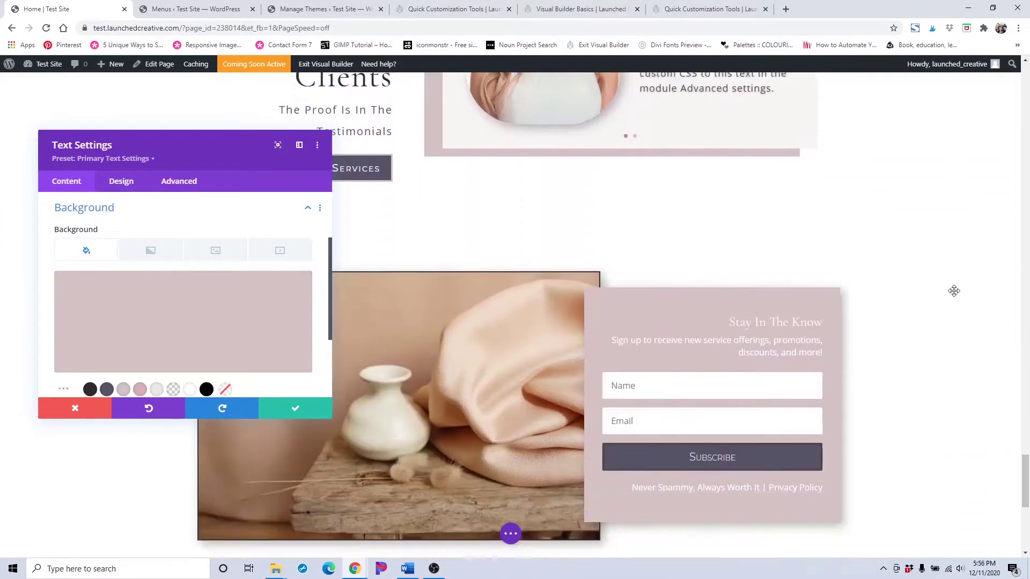
scroll(780, 312, "up", 10)
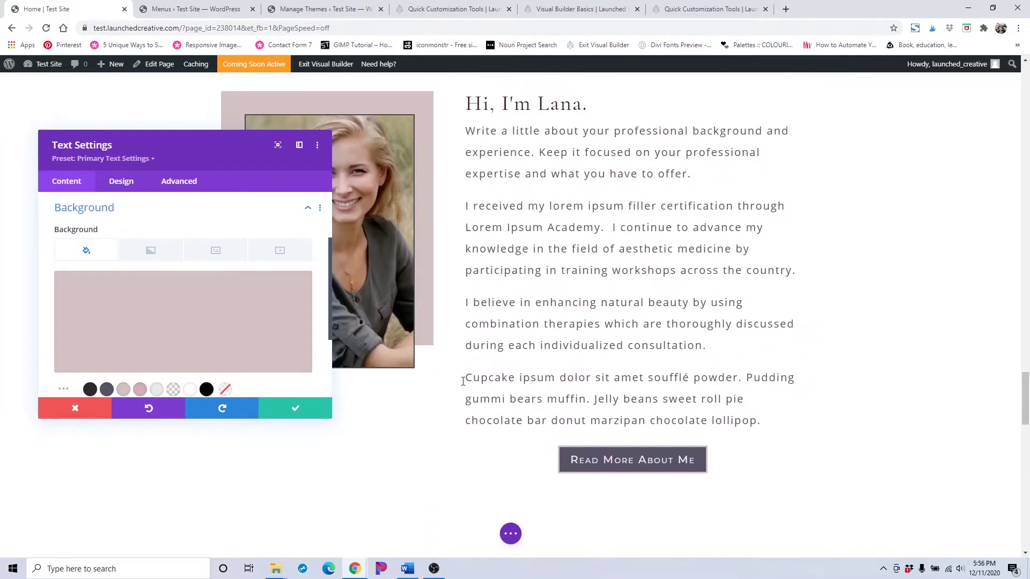
left_click(324, 411)
- Open the settings of the services row containing Fillers, Skin Clinic and PRP
scroll(457, 393, "up", 10)
scroll(457, 394, "up", 10)
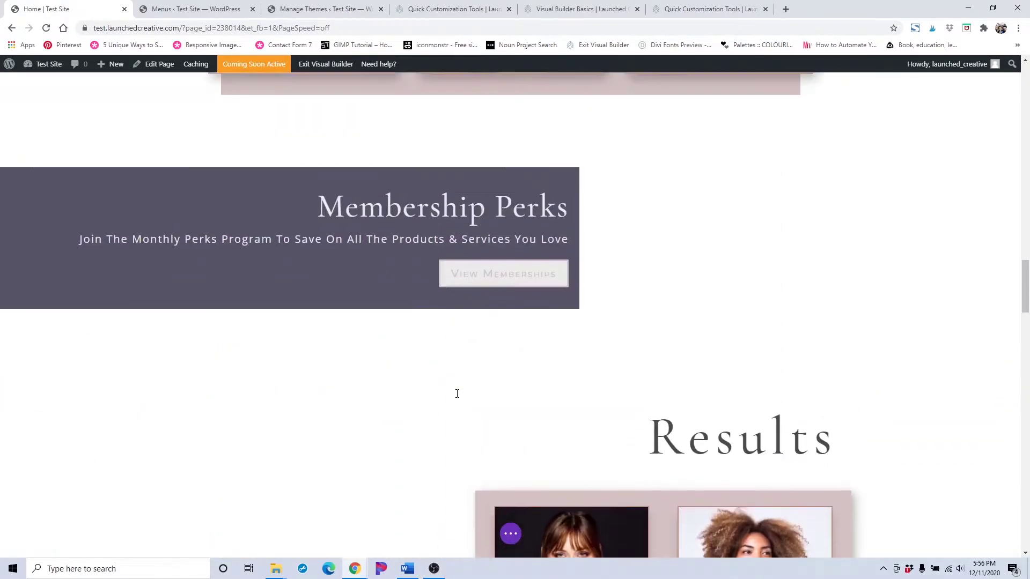
scroll(456, 393, "down", 1)
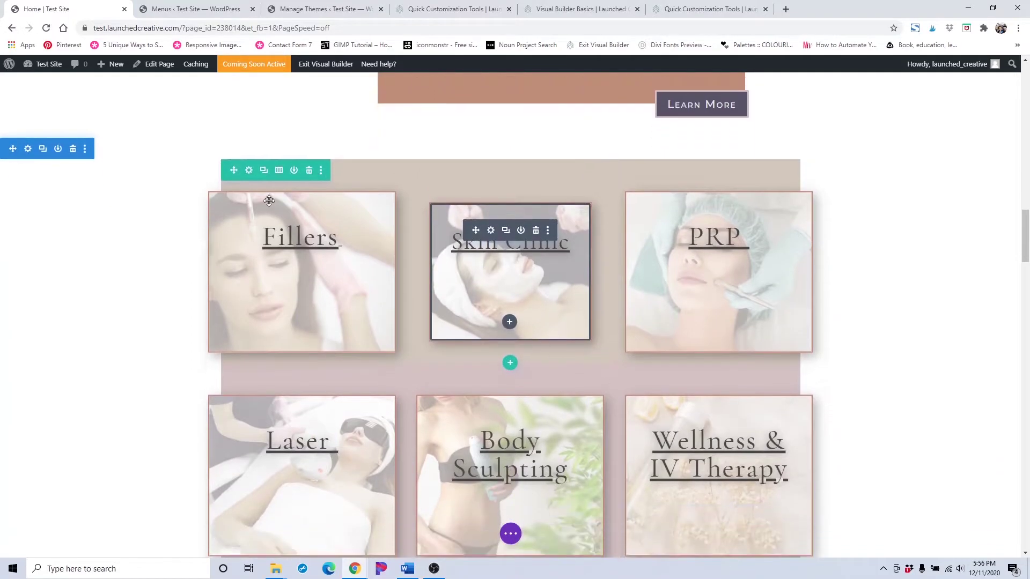
left_click(249, 171)
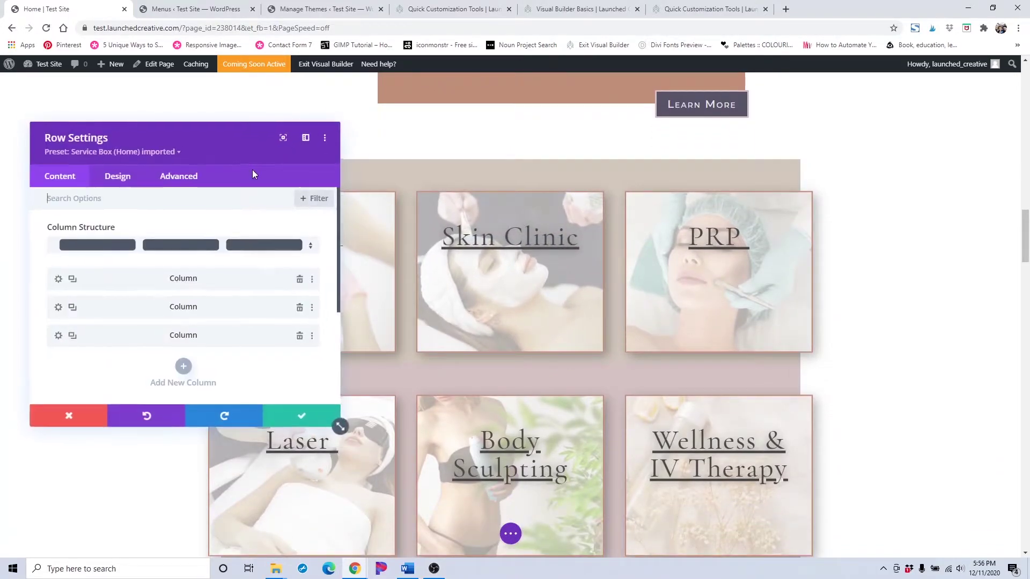
- Try the Row Default Preset on the services row, and restore the Service Box (Home) imported preset
left_click(134, 159)
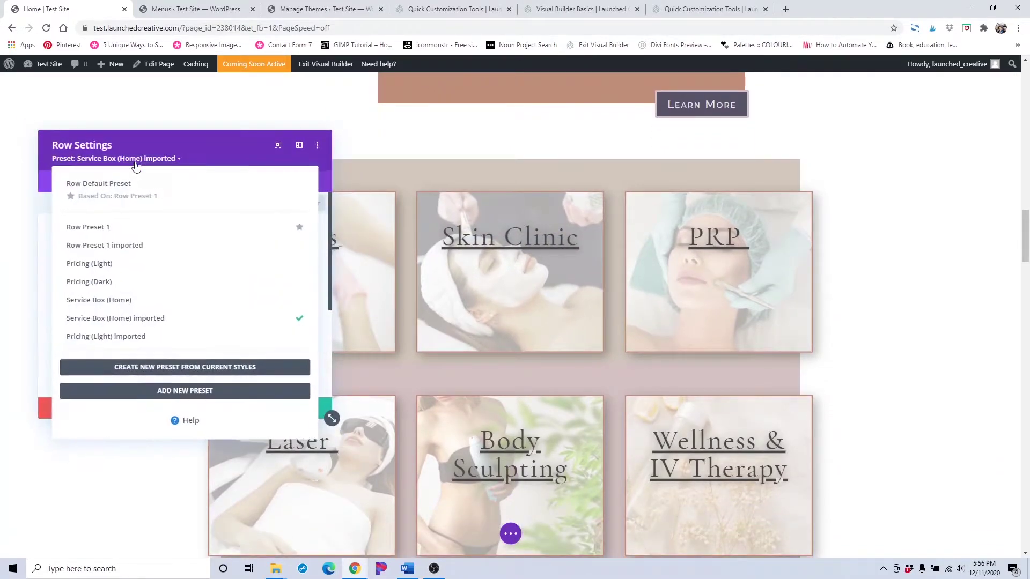
left_click(119, 192)
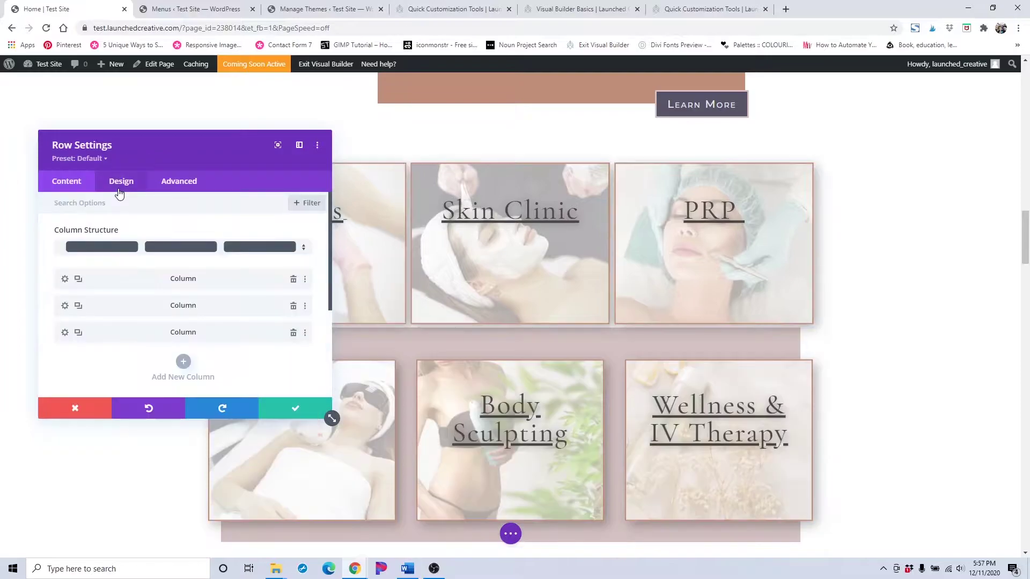
left_click(100, 161)
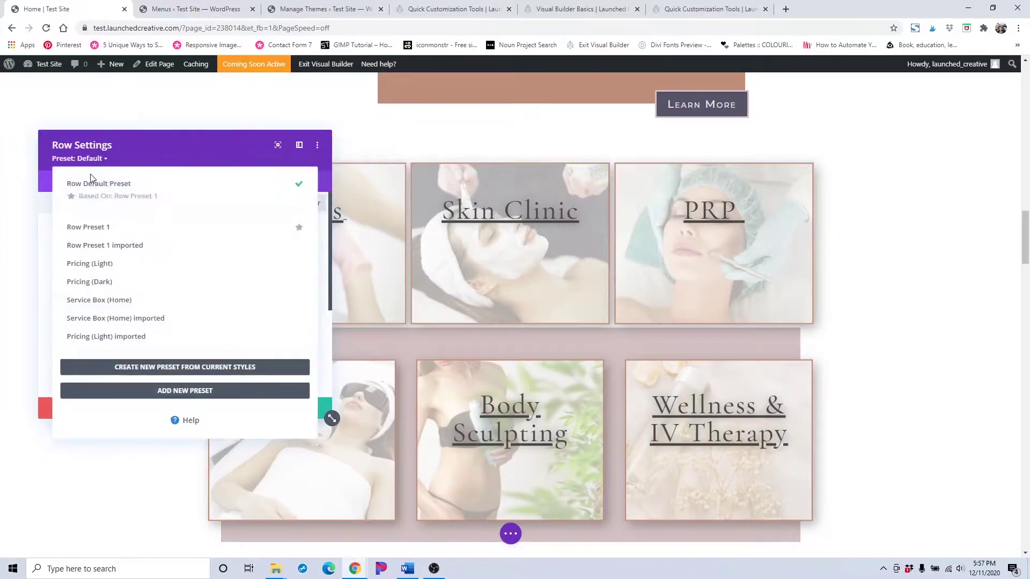
left_click(119, 320)
- Set the background color of the Fillers, Skin Clinic and PRP row to #d3c1c3 and save the row settings
scroll(90, 332, "down", 5)
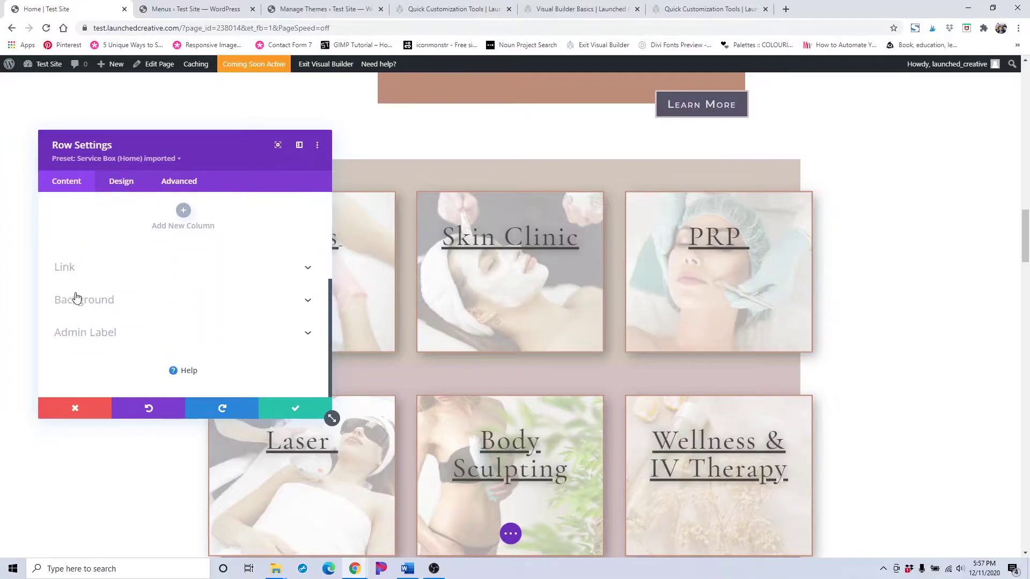
scroll(134, 348, "down", 1)
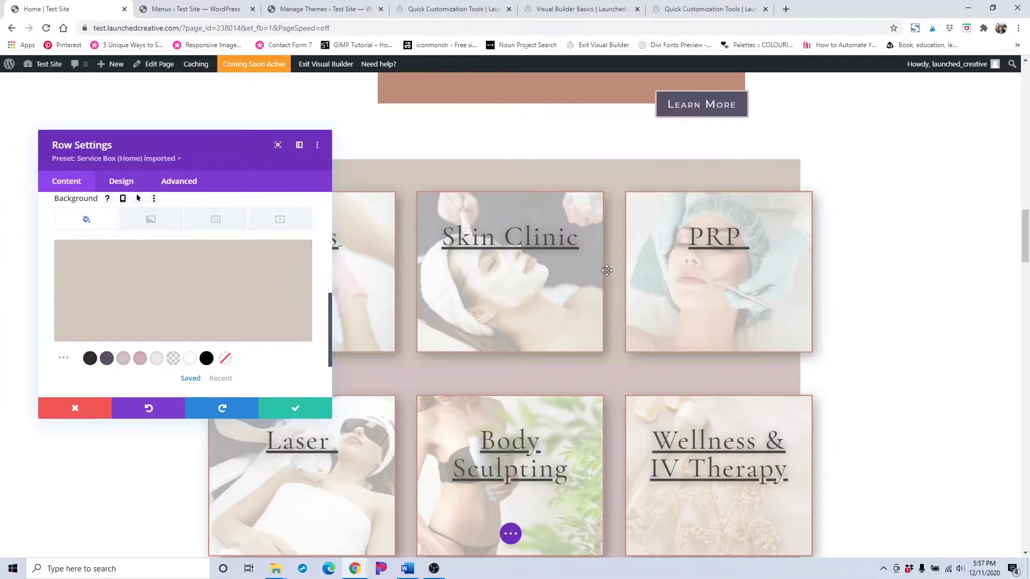
left_click(126, 363)
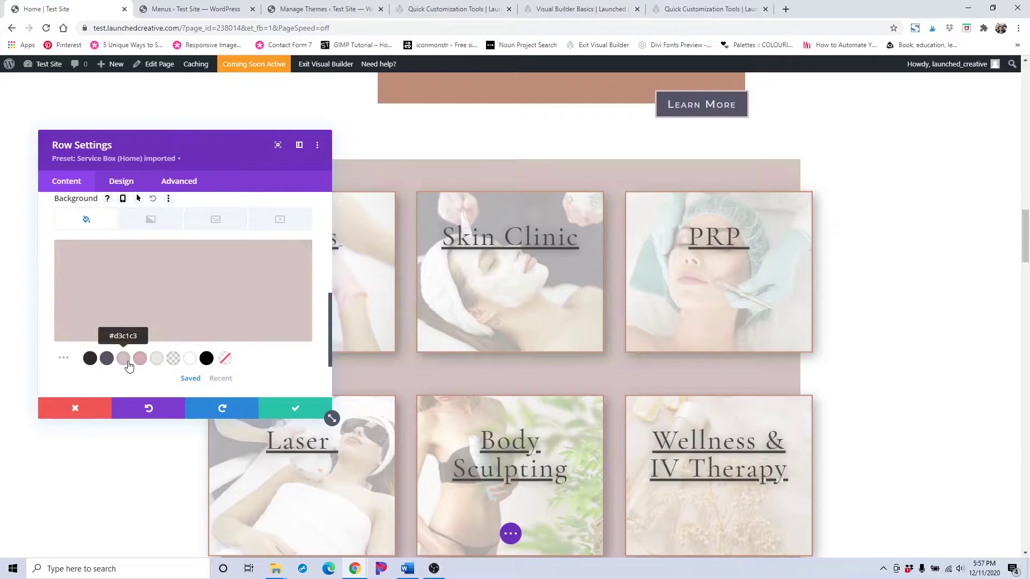
left_click(310, 407)
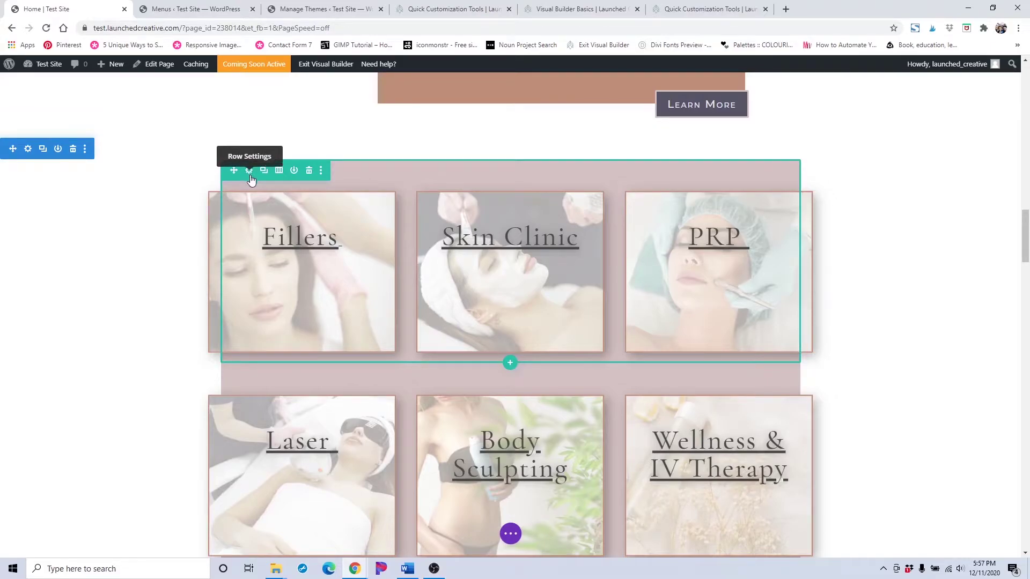
- Check the background color of the Fillers, Skin Clinic and PRP row in its settings and save them
left_click(250, 171)
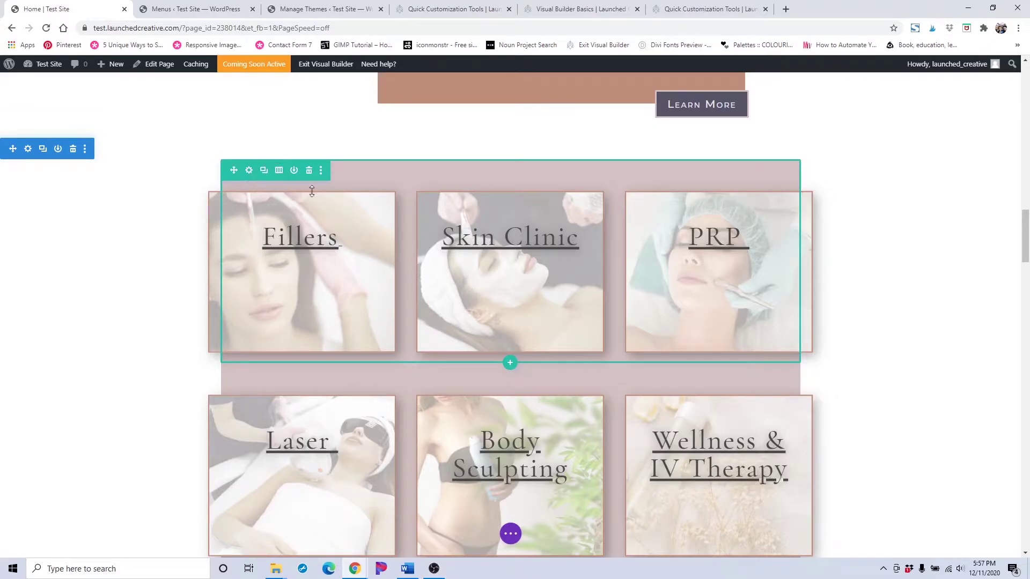
scroll(161, 321, "down", 3)
left_click(127, 300)
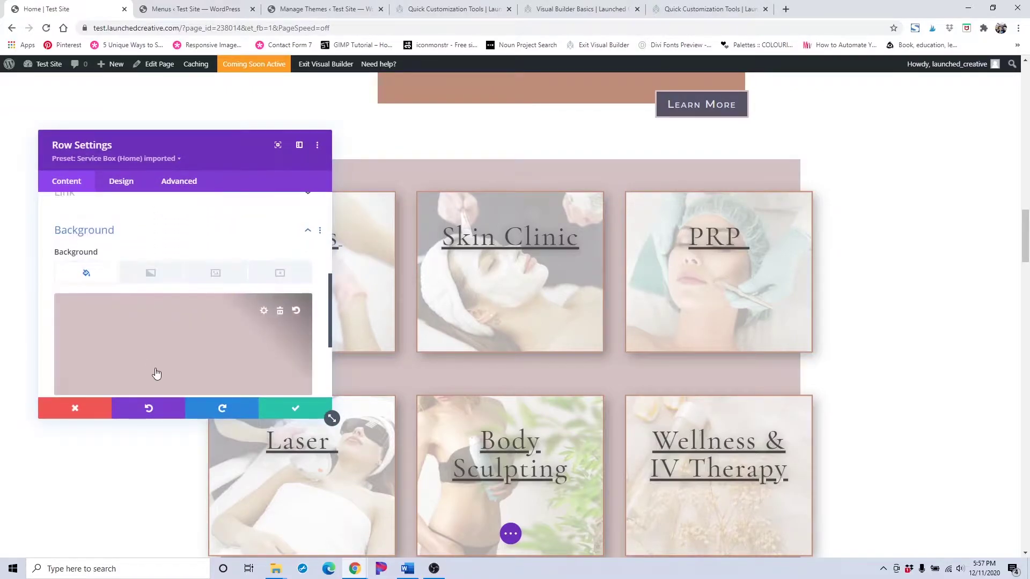
left_click(271, 408)
- Review the sections from Services down to Testimonials for colors that still need changing
scroll(574, 346, "up", 6)
scroll(573, 345, "up", 4)
scroll(570, 338, "down", 5)
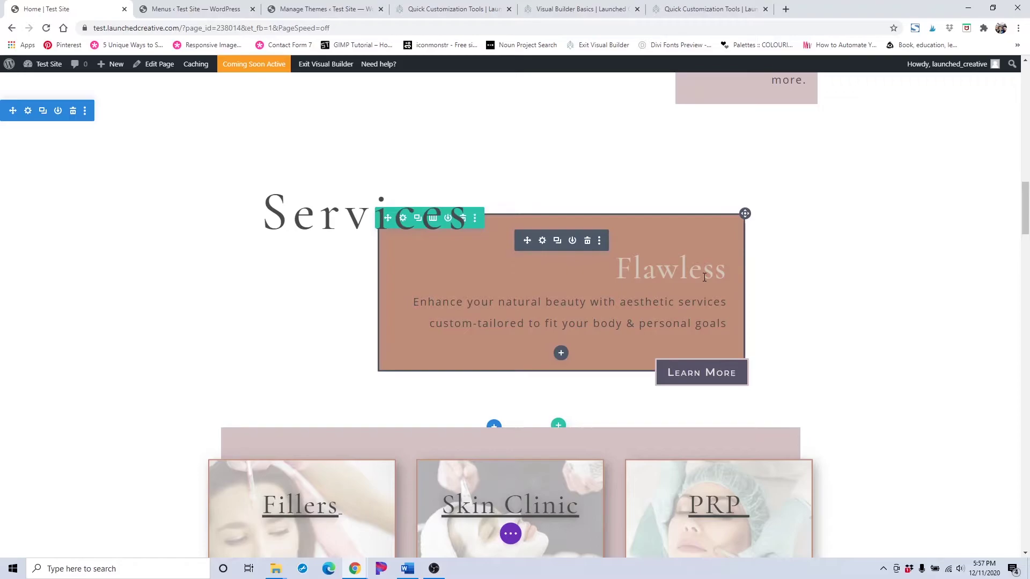
scroll(705, 278, "down", 20)
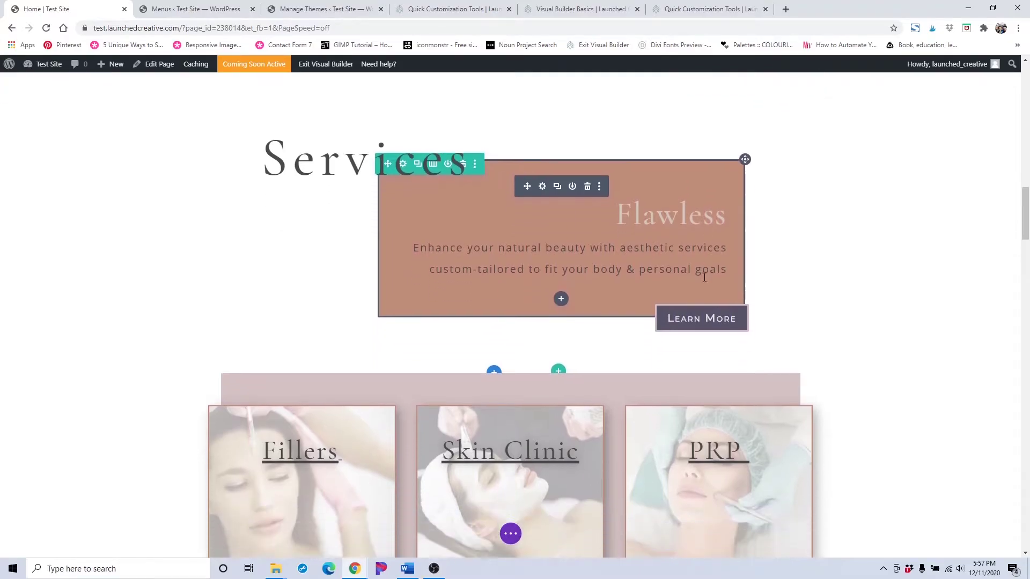
scroll(704, 277, "down", 20)
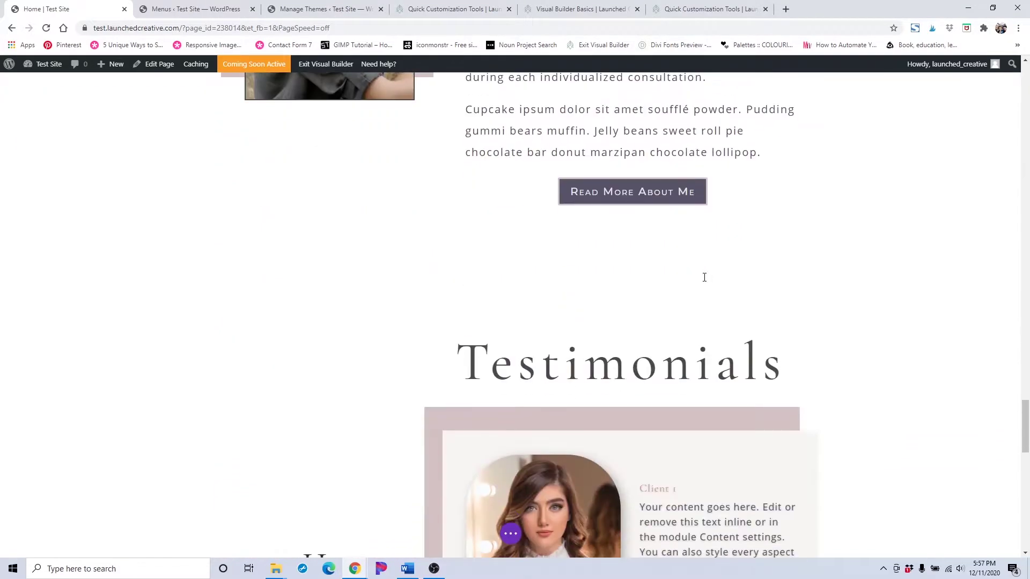
scroll(704, 277, "up", 12)
scroll(705, 277, "up", 20)
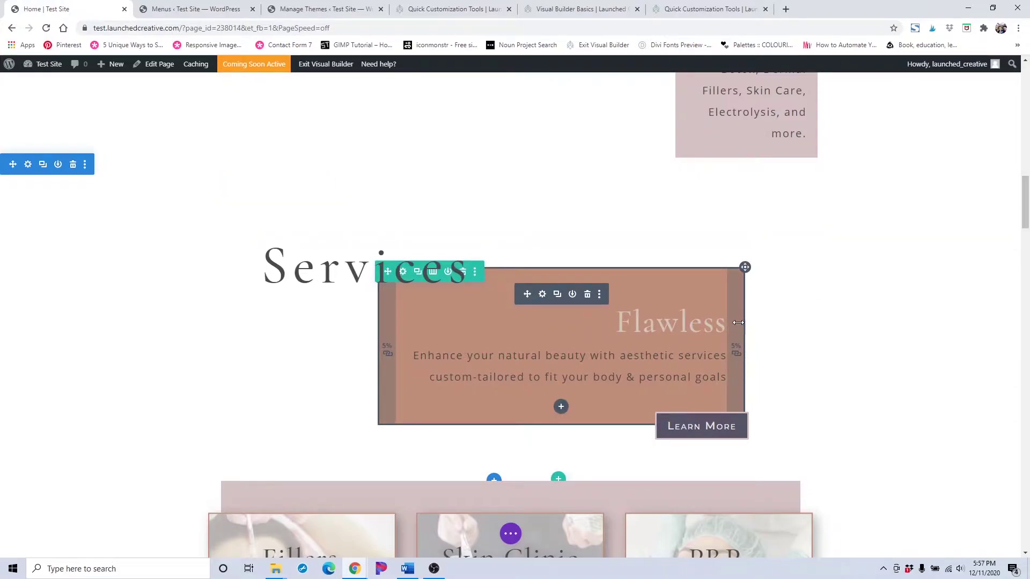
- Set the background color of the Flawless text module under Services to #575366 and save the module settings
left_click(542, 294)
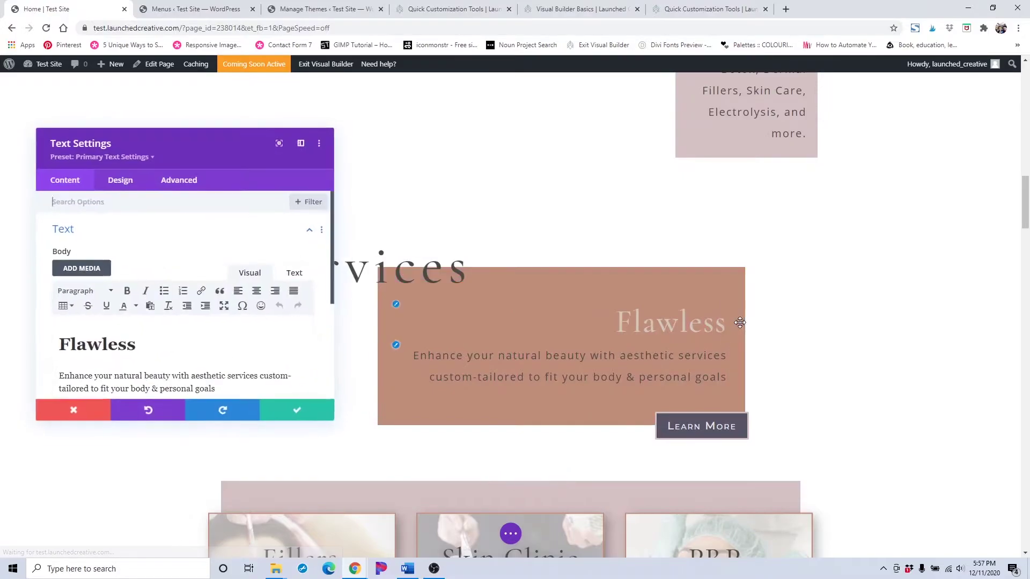
scroll(150, 247, "down", 3)
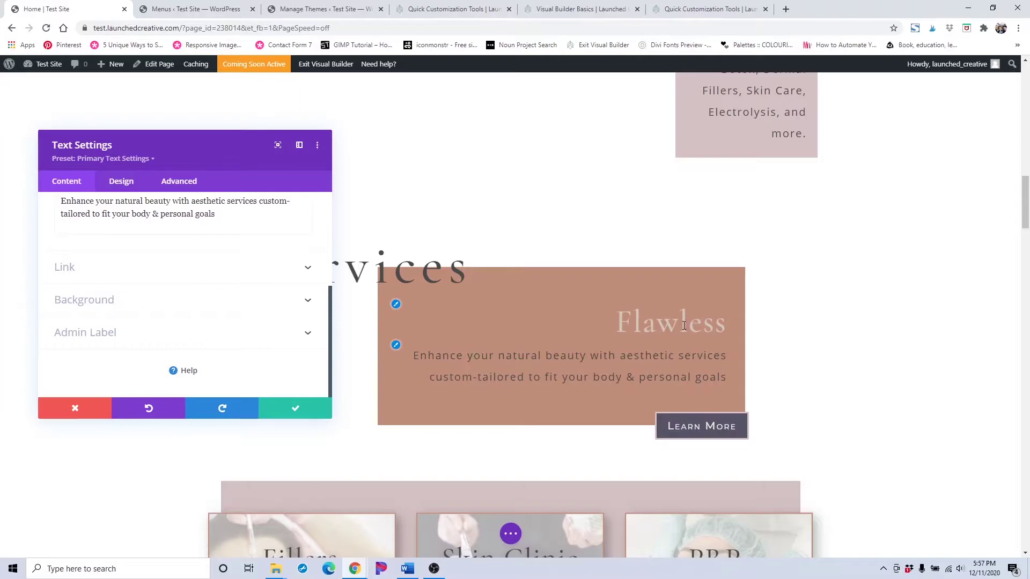
left_click(99, 306)
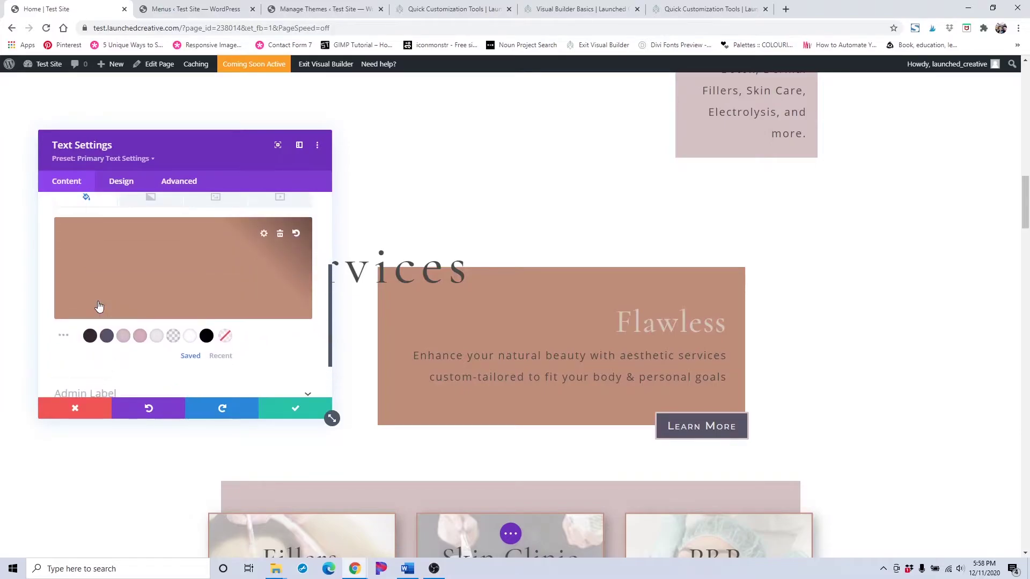
left_click(123, 336)
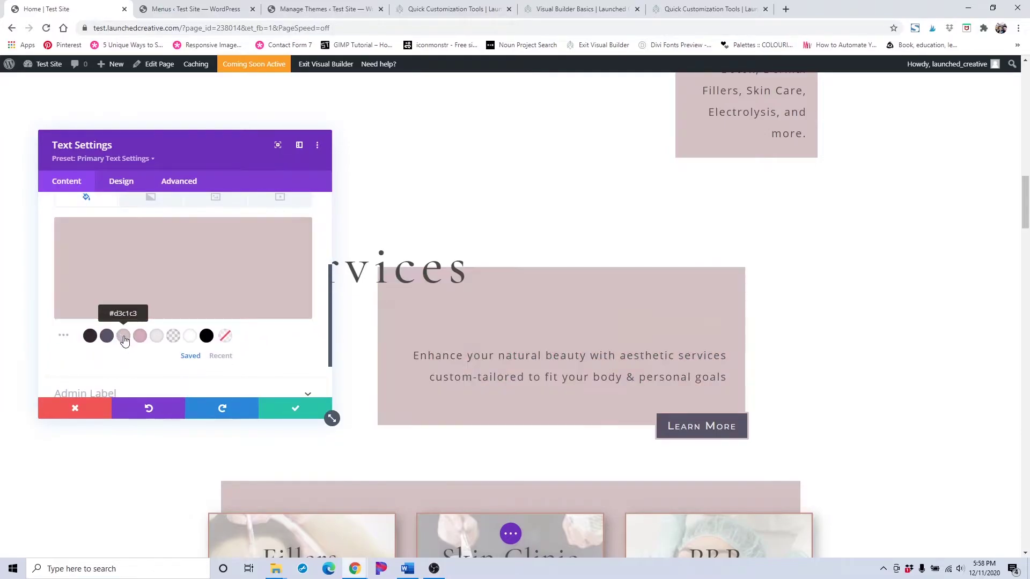
left_click(106, 342)
left_click(140, 338)
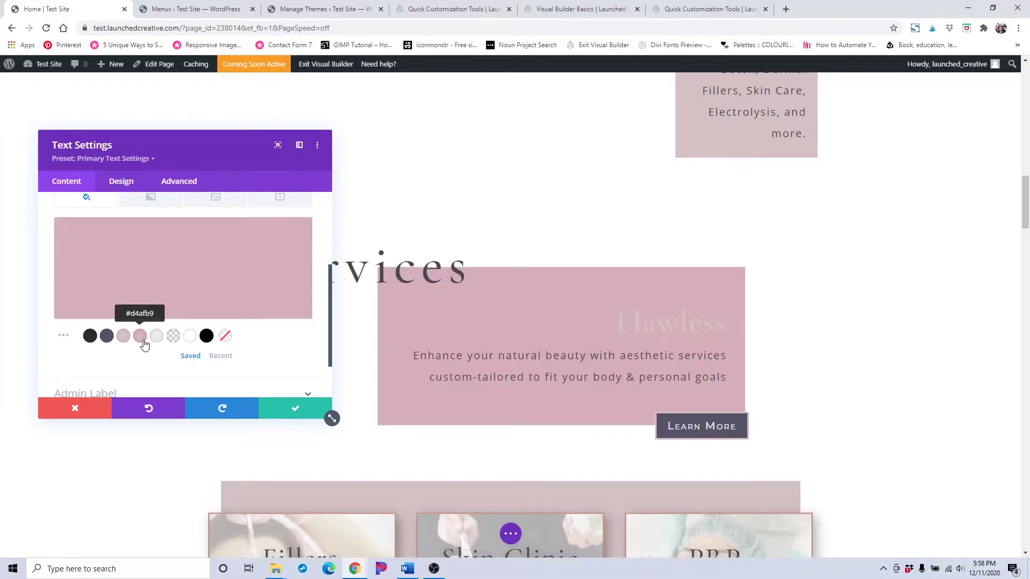
left_click(107, 337)
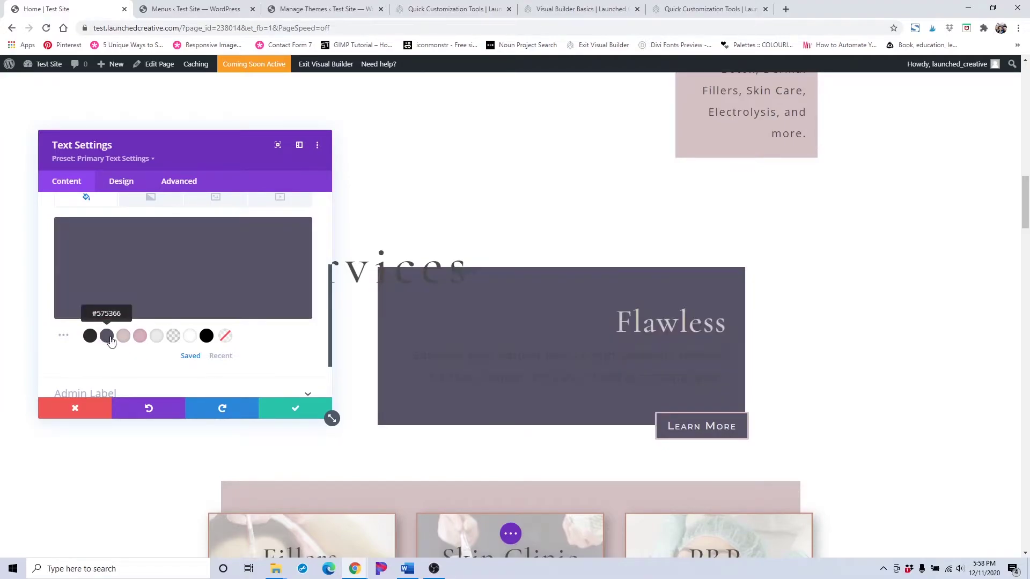
left_click(300, 407)
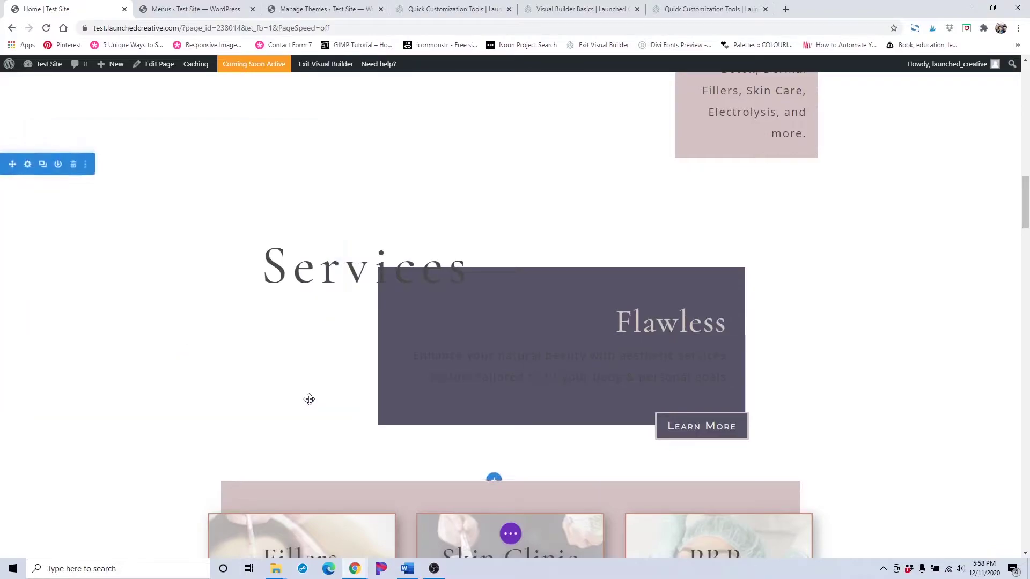
- Switch to the Quick Customization Tools support page and expand the MultiSelect & Bulk Editor instructions
scroll(501, 374, "down", 5)
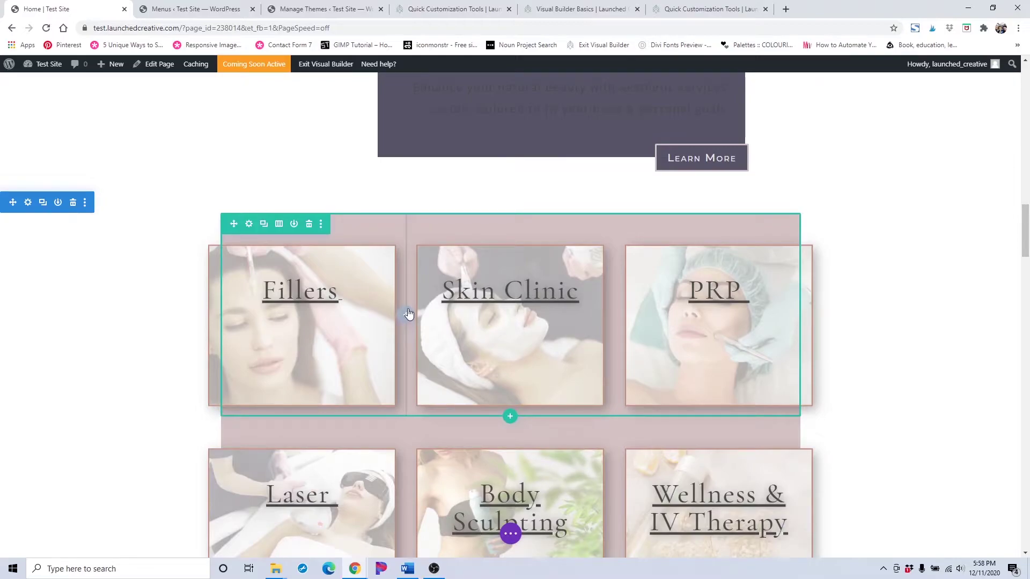
scroll(406, 310, "down", 1)
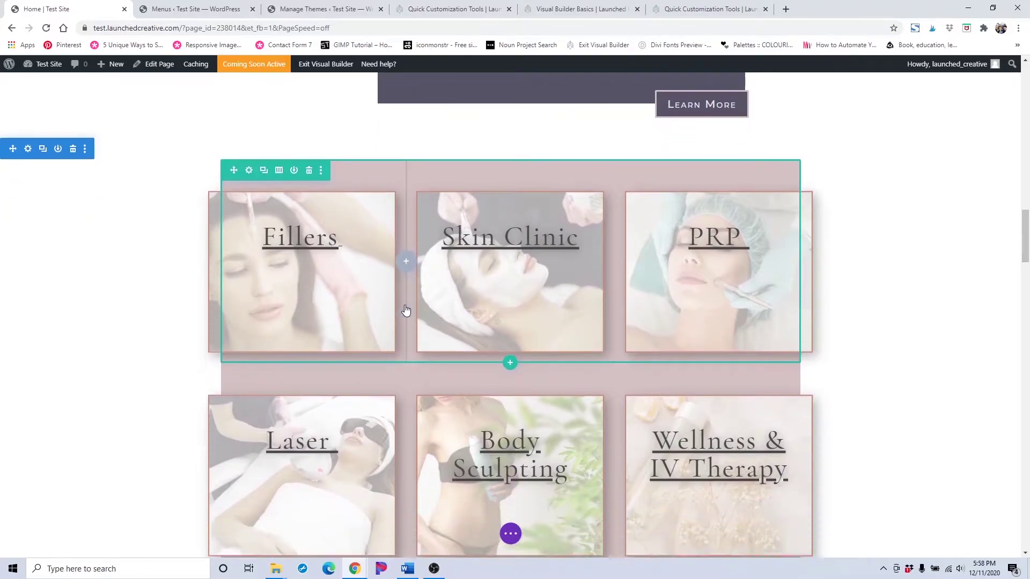
scroll(404, 304, "down", 1)
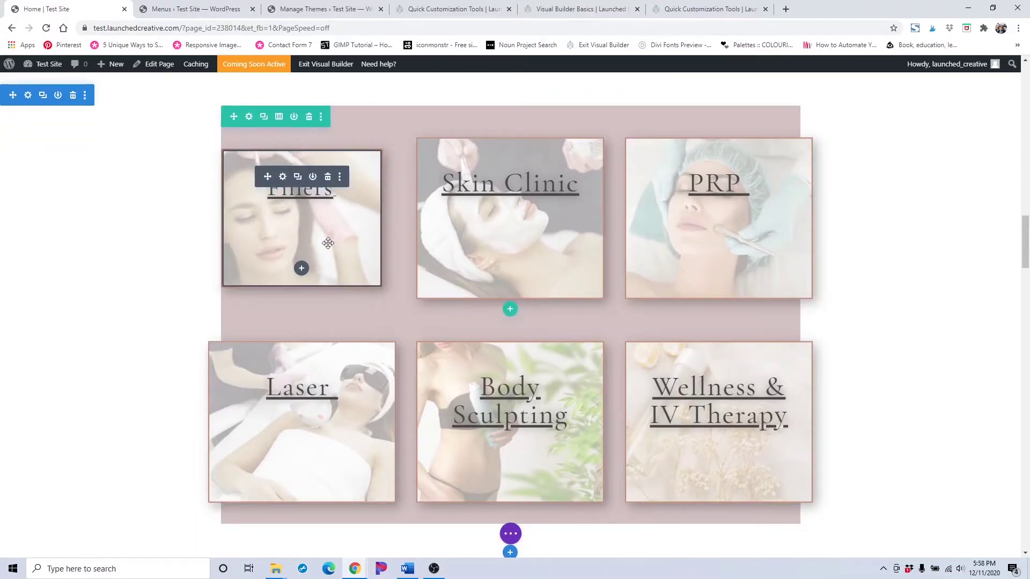
mouse_move(352, 575)
left_click(690, 5)
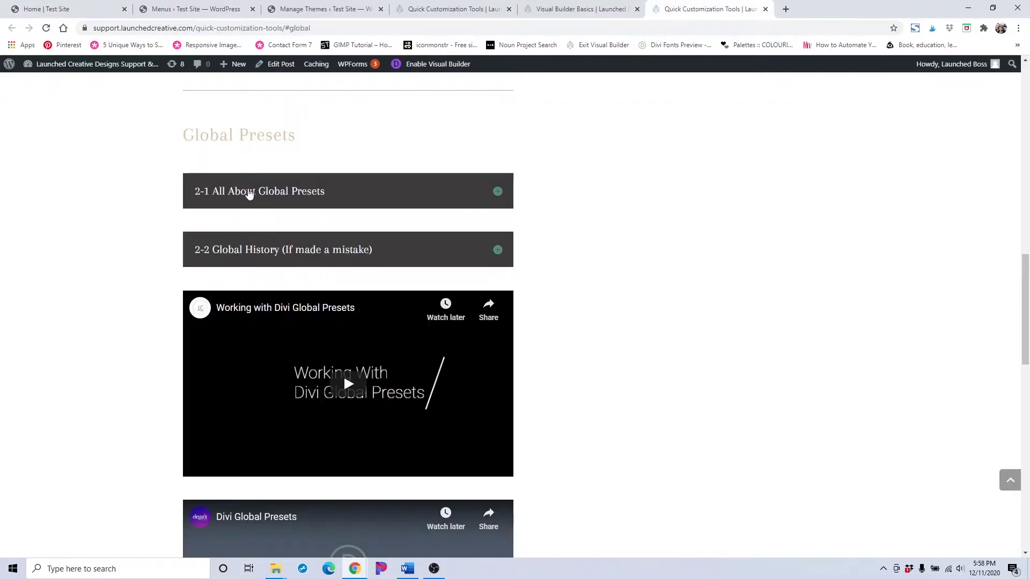
scroll(271, 229, "up", 7)
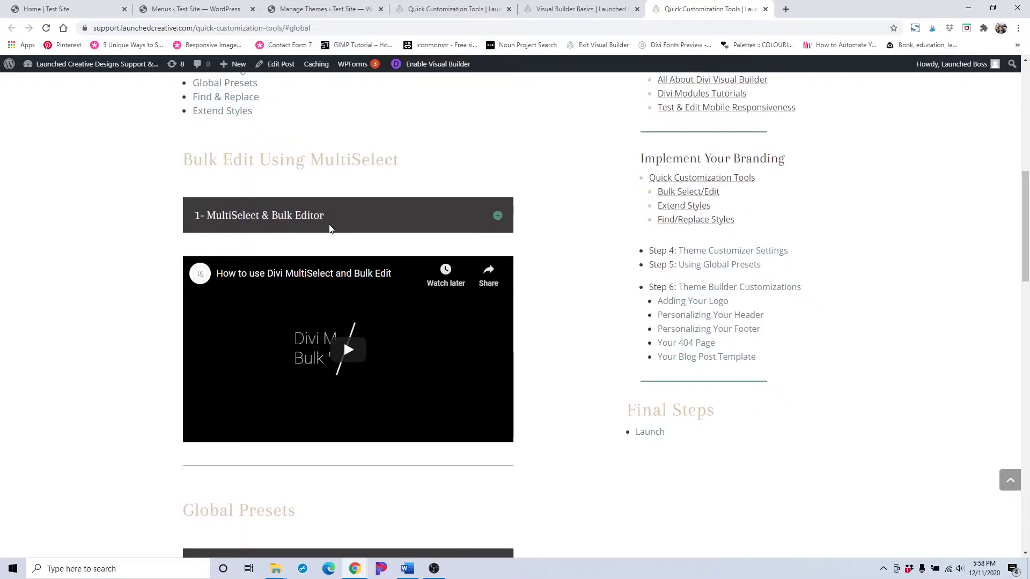
left_click(480, 222)
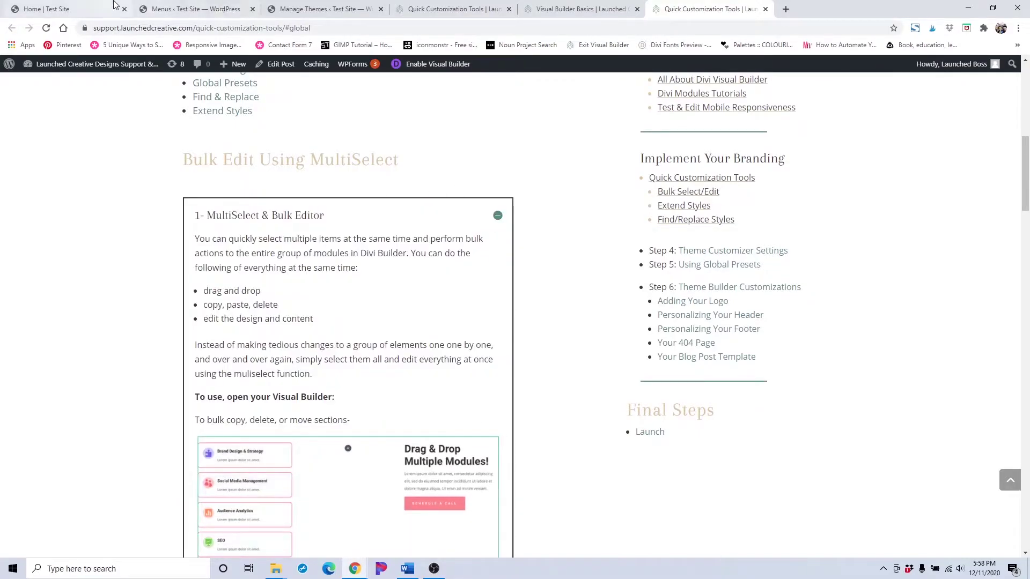
- Return to the Home page, multiselect all six service box modules and open their shared element settings clear of the Fillers box
left_click(27, 8)
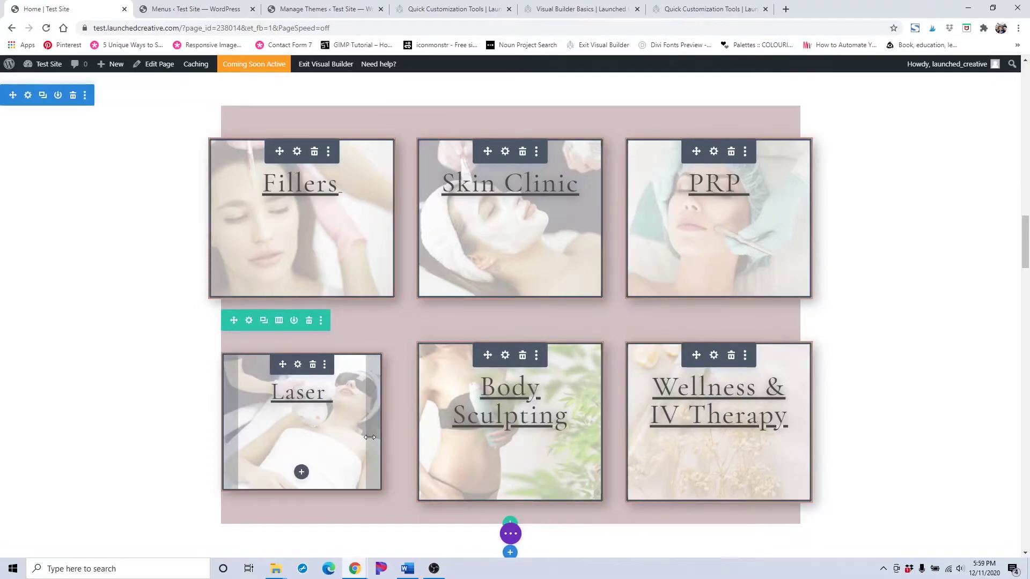
left_click(298, 161)
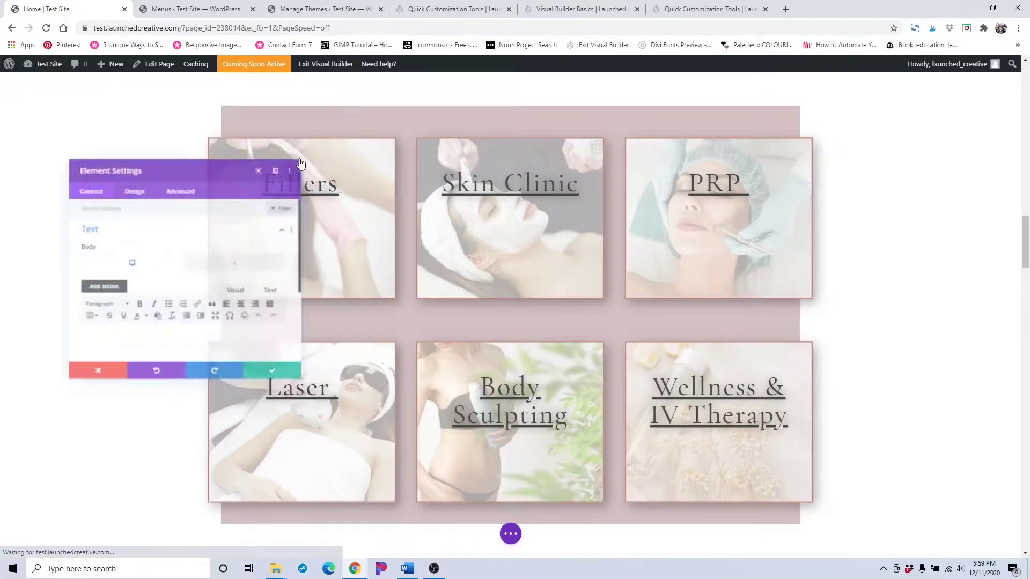
scroll(221, 222, "down", 3)
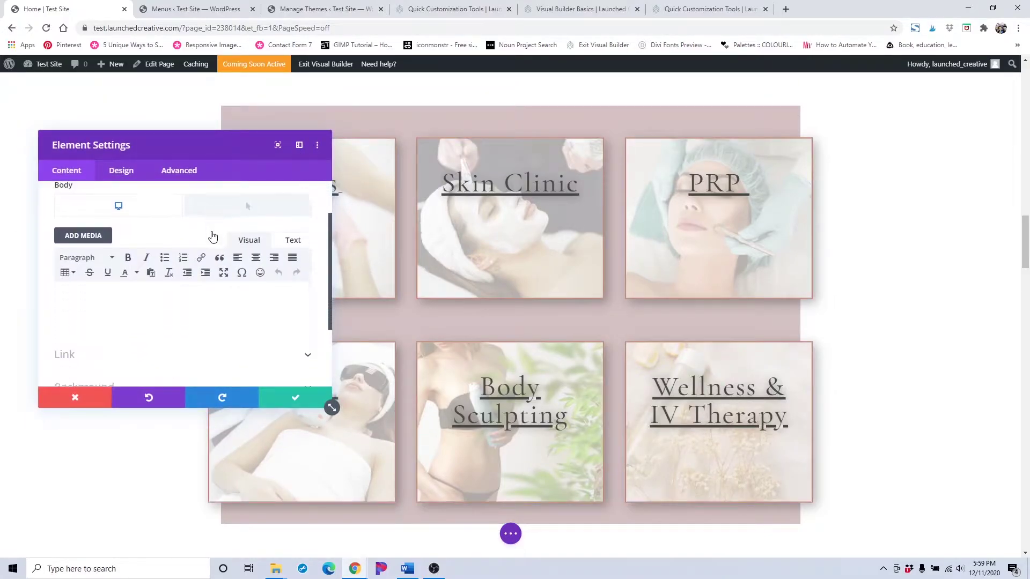
left_click_drag(295, 156, 231, 262)
- Examine the content options in the shared element settings, including the desktop and hover versions of the body text
scroll(207, 451, "up", 2)
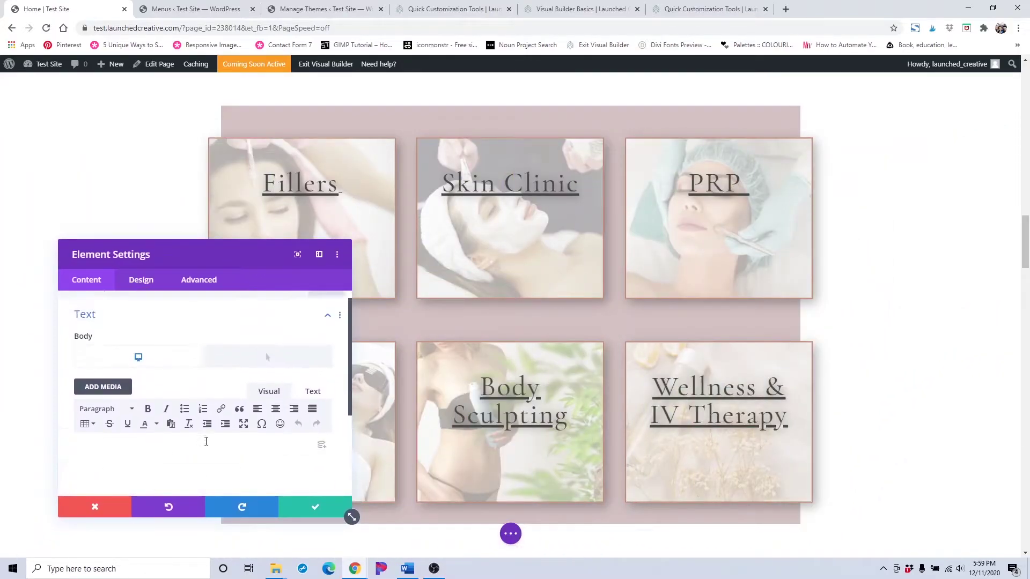
scroll(135, 388, "down", 2)
scroll(135, 388, "up", 2)
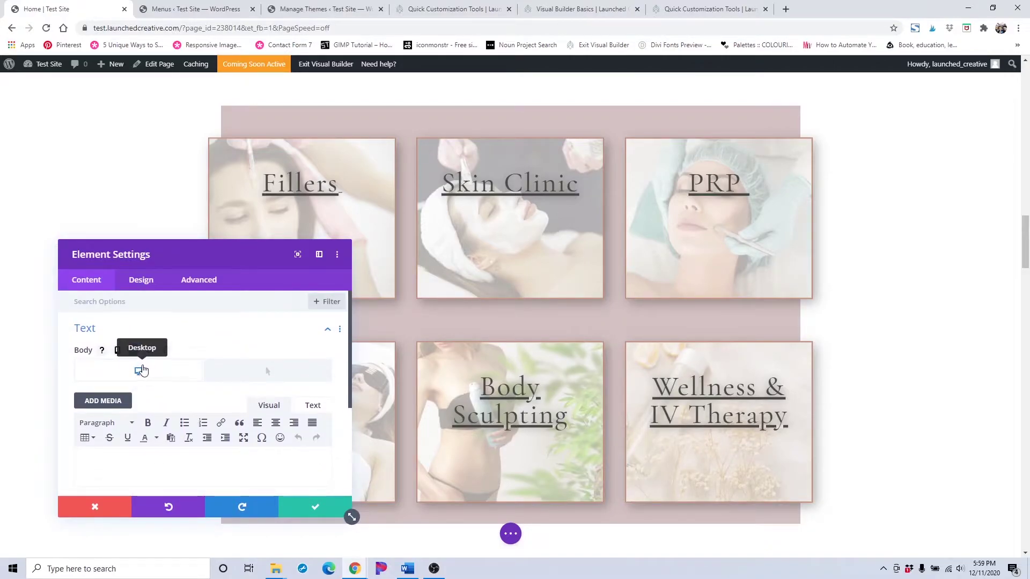
scroll(277, 380, "down", 3)
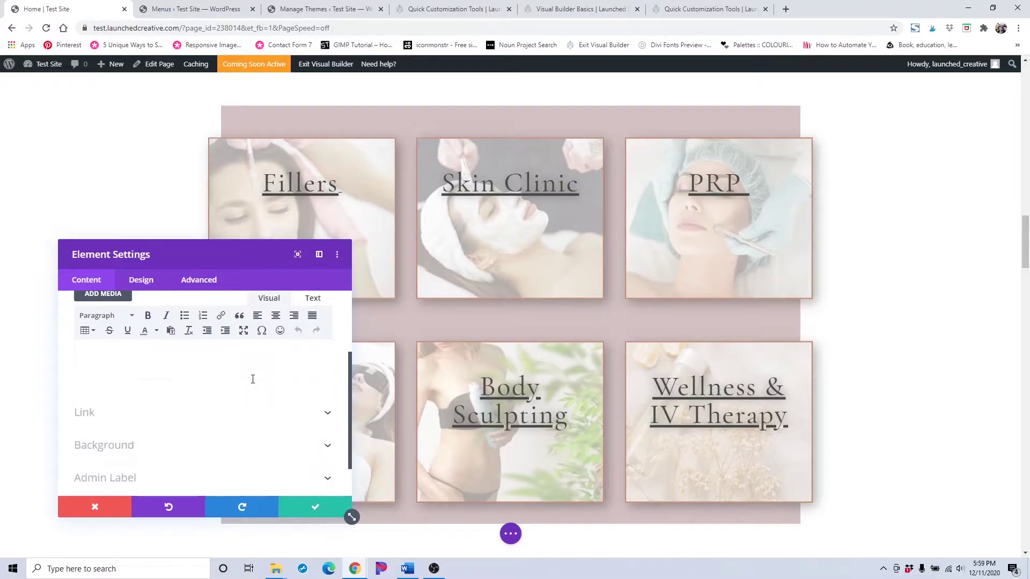
scroll(252, 384, "up", 1)
scroll(253, 379, "up", 2)
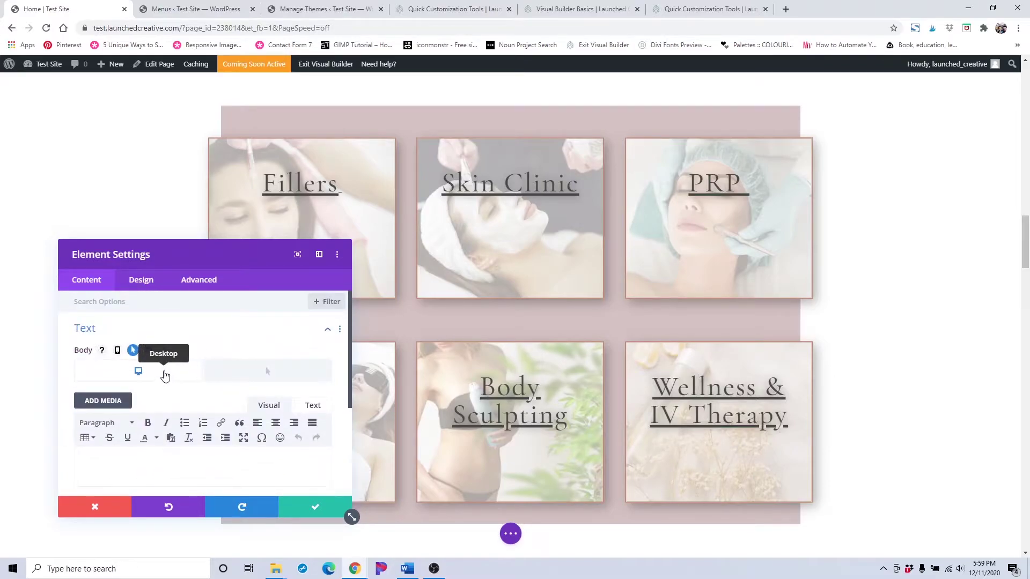
scroll(164, 375, "down", 3)
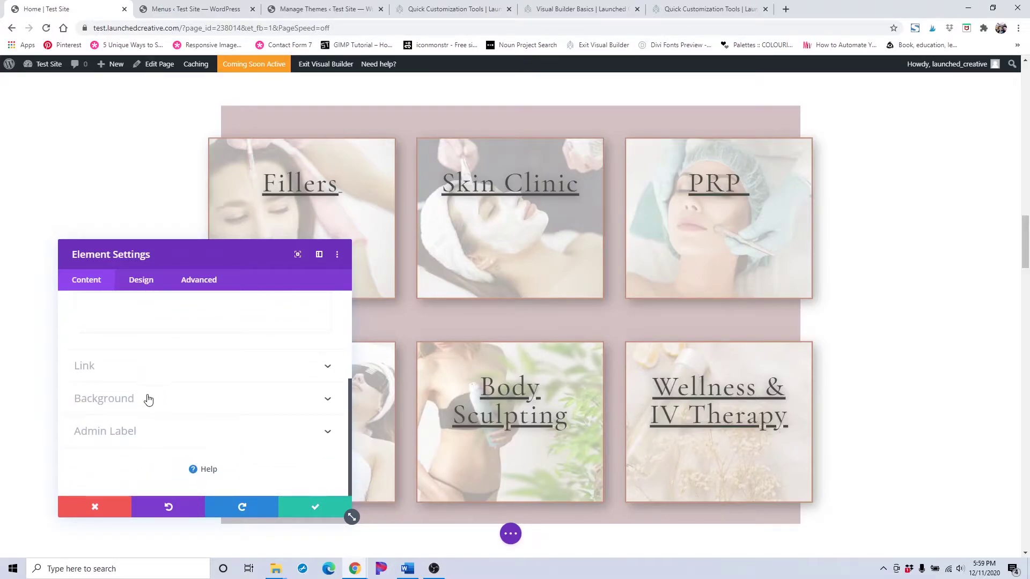
- Set the background color of all six service boxes to #eaeaea with an opacity of 0.84
left_click(147, 398)
scroll(148, 400, "down", 2)
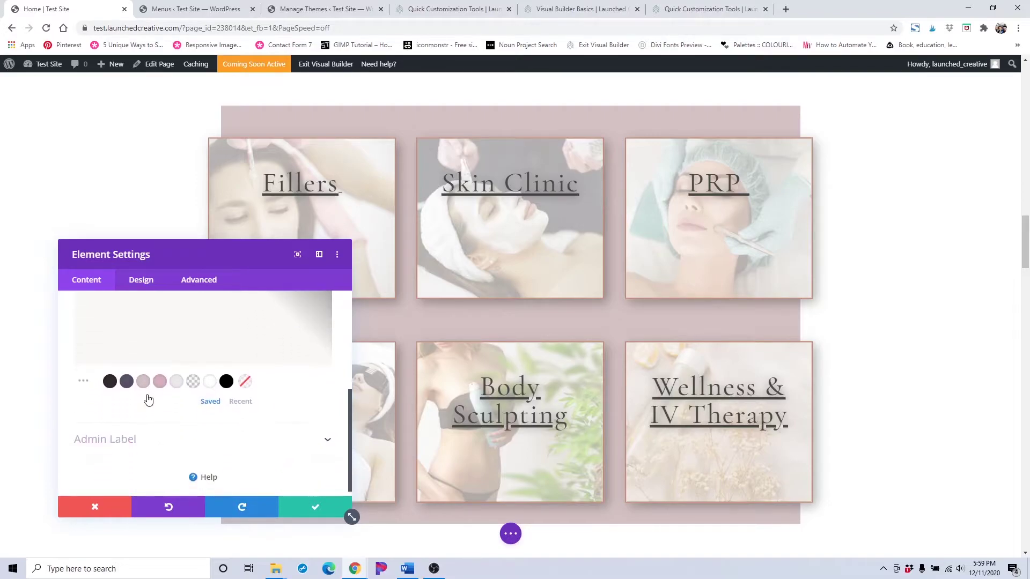
scroll(148, 400, "up", 2)
scroll(215, 369, "down", 2)
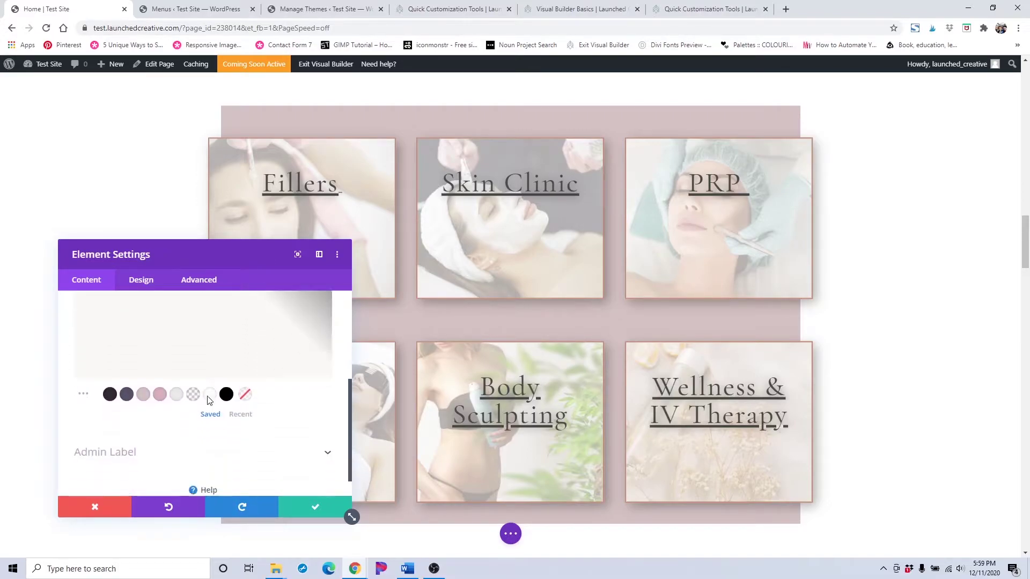
scroll(142, 431, "up", 1)
left_click(141, 437)
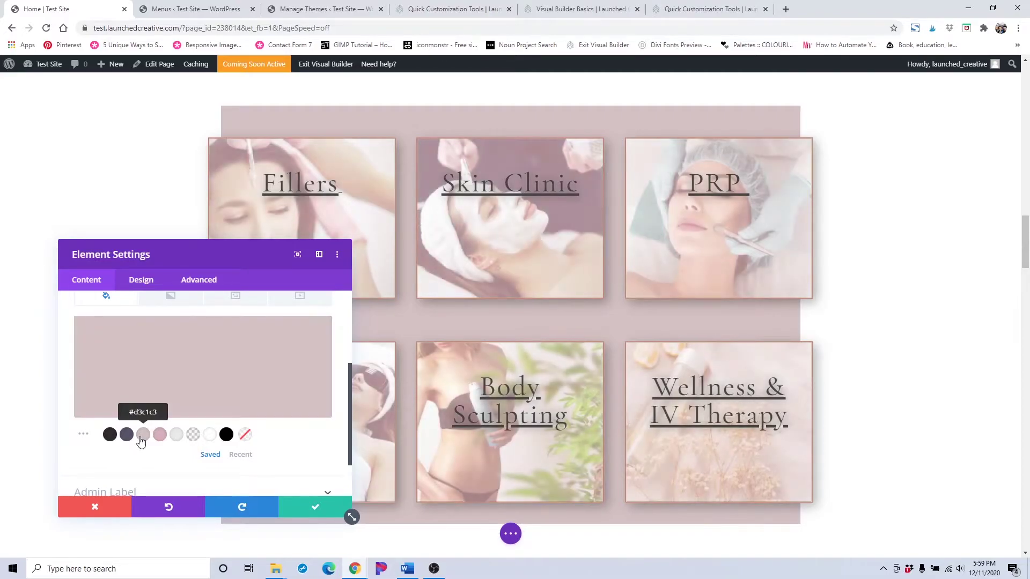
left_click(159, 435)
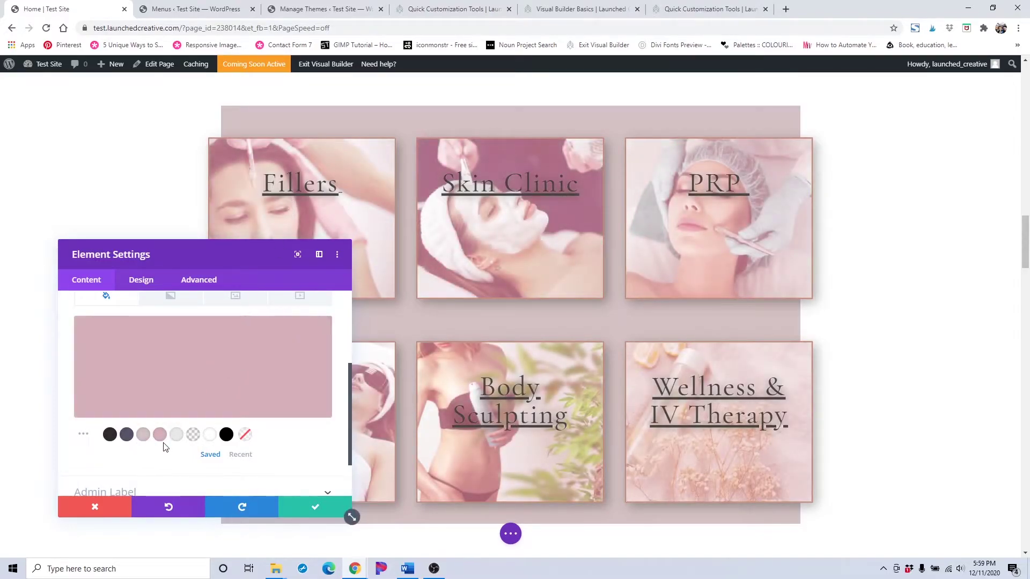
left_click(177, 434)
left_click(217, 391)
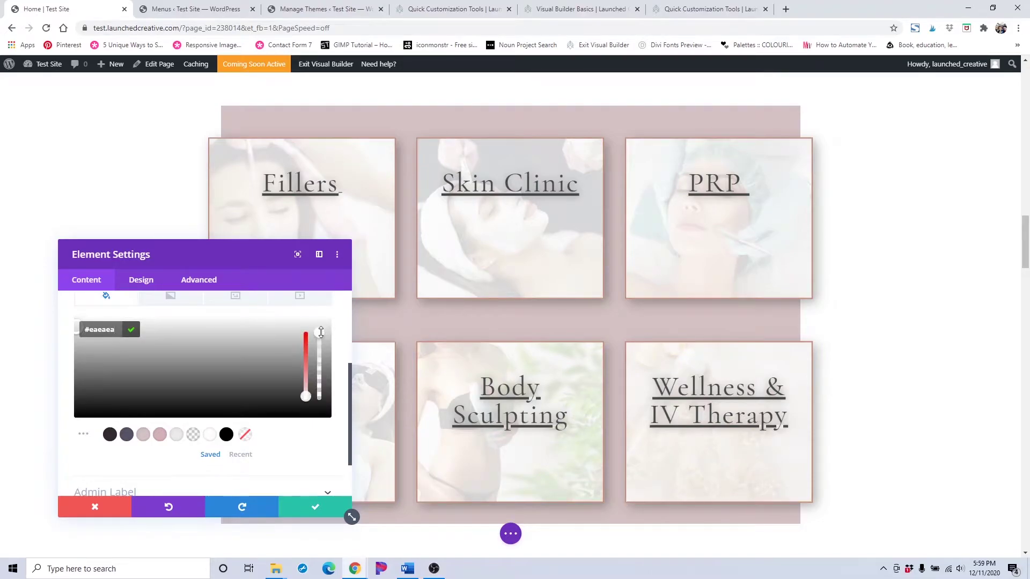
left_click(176, 434)
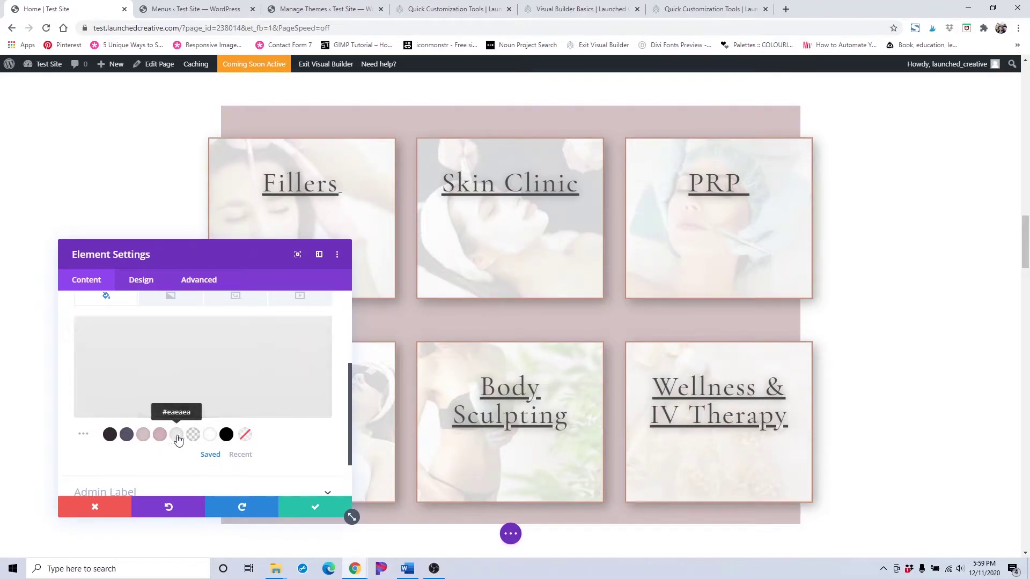
left_click(215, 380)
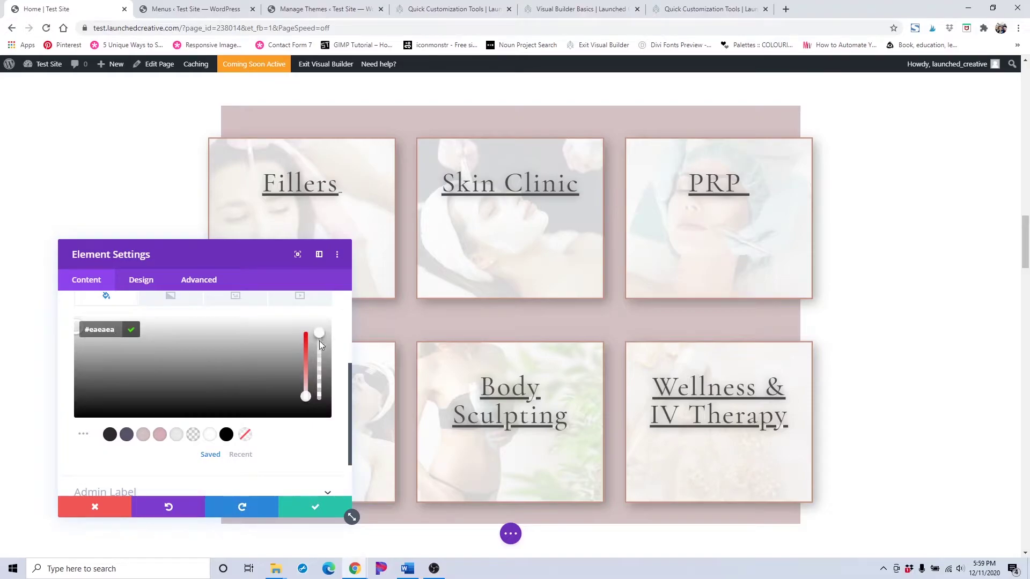
left_click_drag(319, 333, 317, 354)
scroll(225, 386, "up", 3)
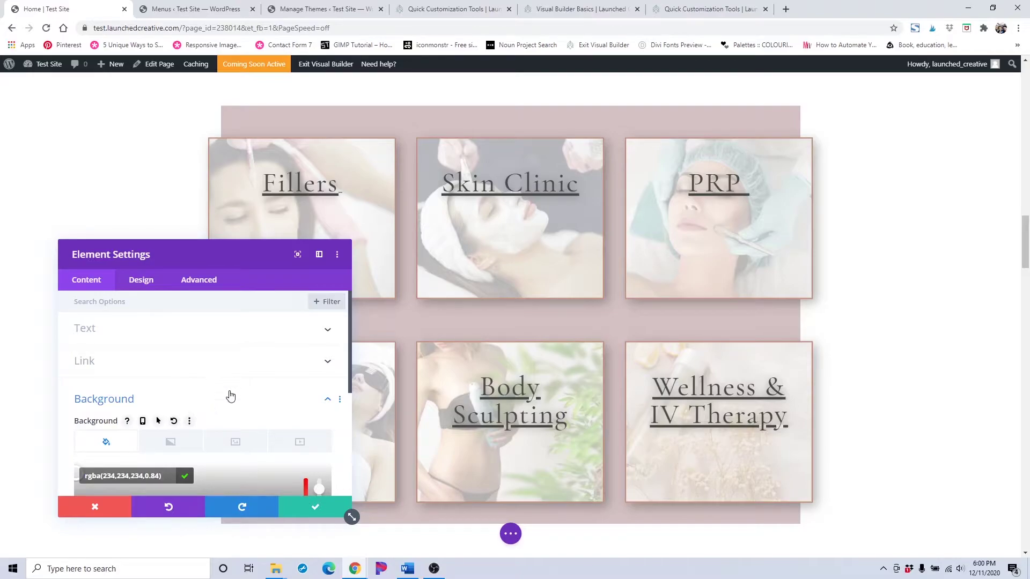
- Enable hover options for the shared background and set the hover background color of all six service boxes to #eaeaea
left_click(231, 395)
left_click(211, 400)
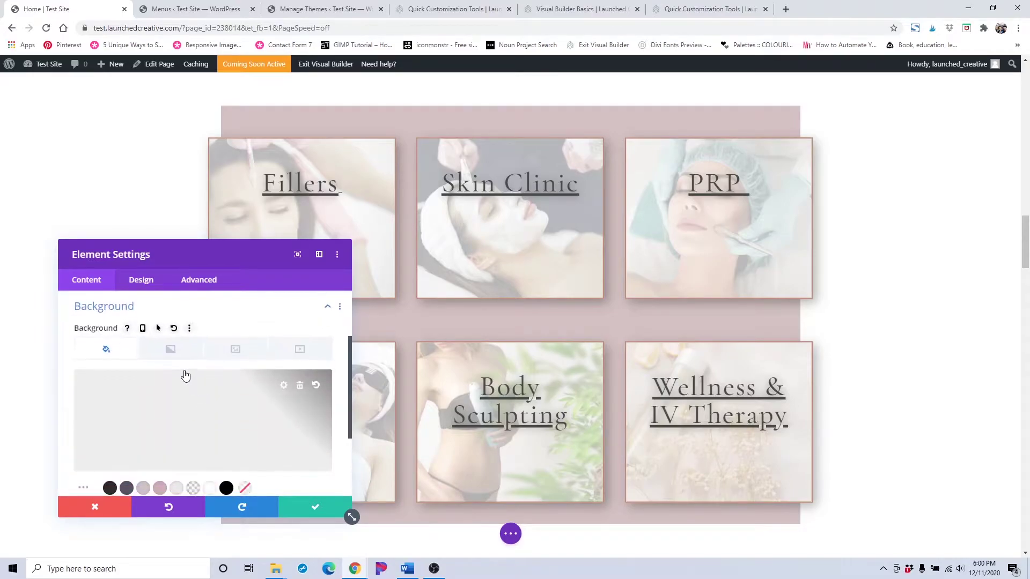
scroll(129, 365, "down", 1)
scroll(129, 365, "up", 3)
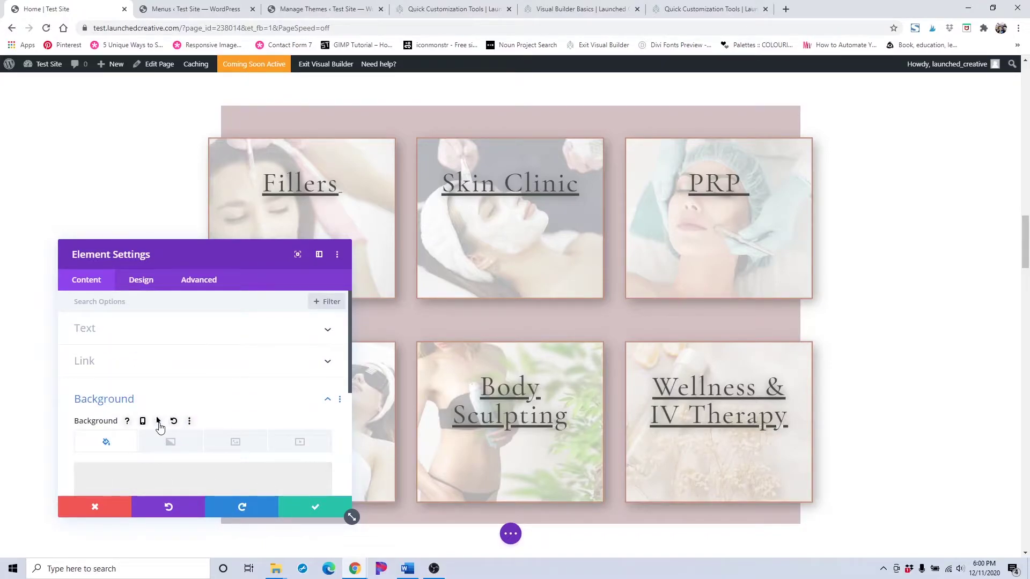
left_click(159, 423)
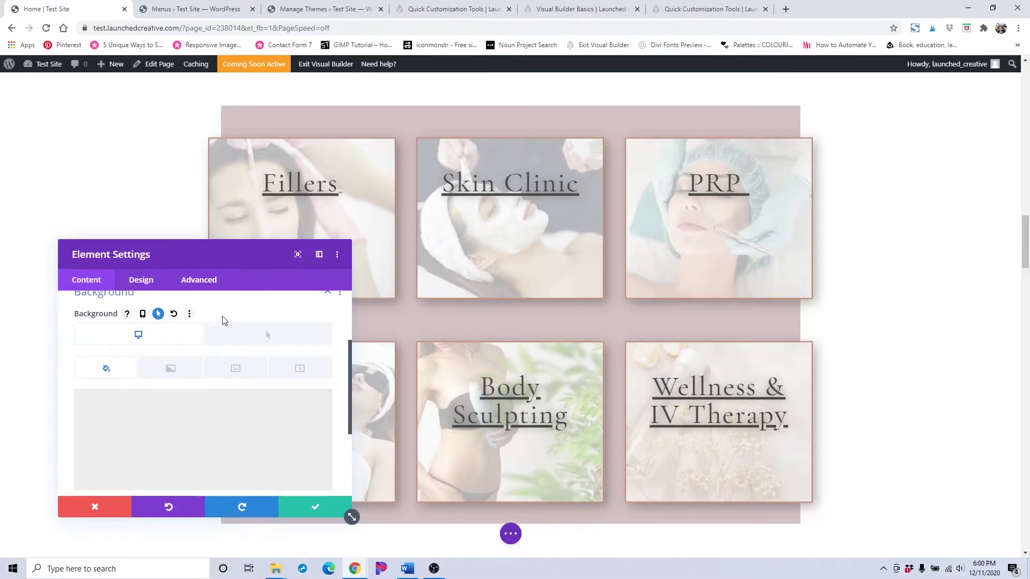
left_click(234, 335)
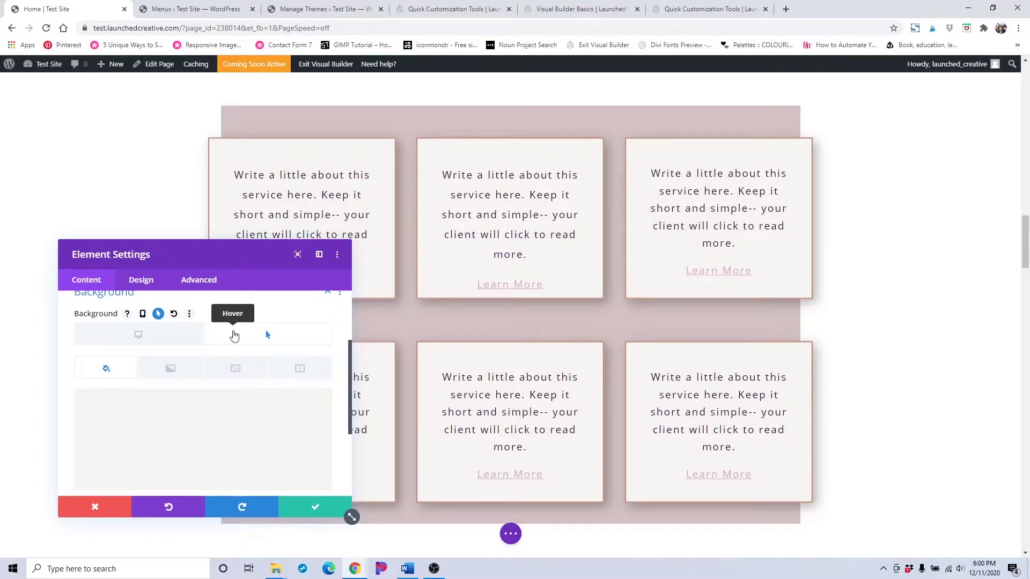
scroll(234, 335, "down", 1)
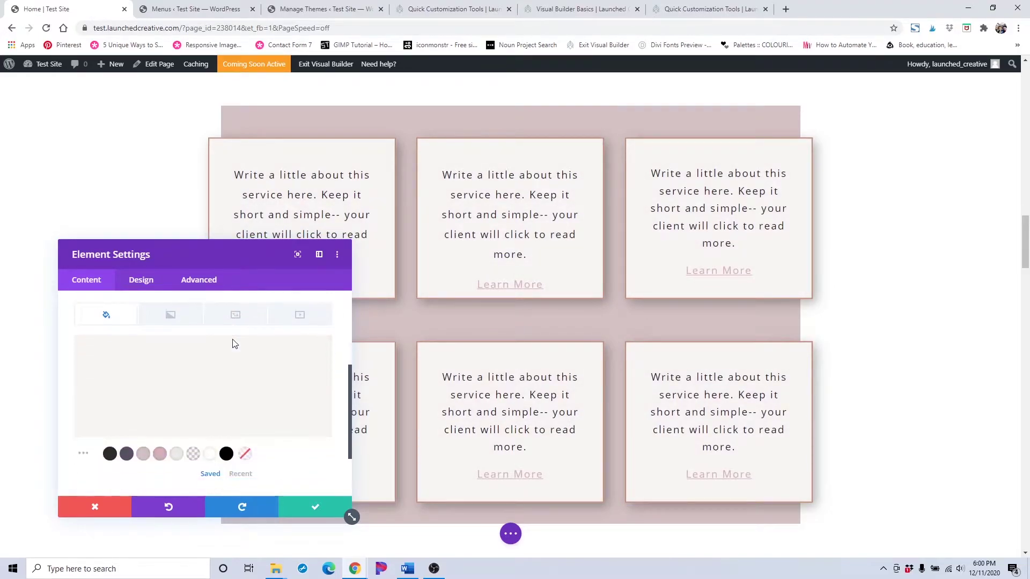
left_click(143, 456)
left_click(176, 455)
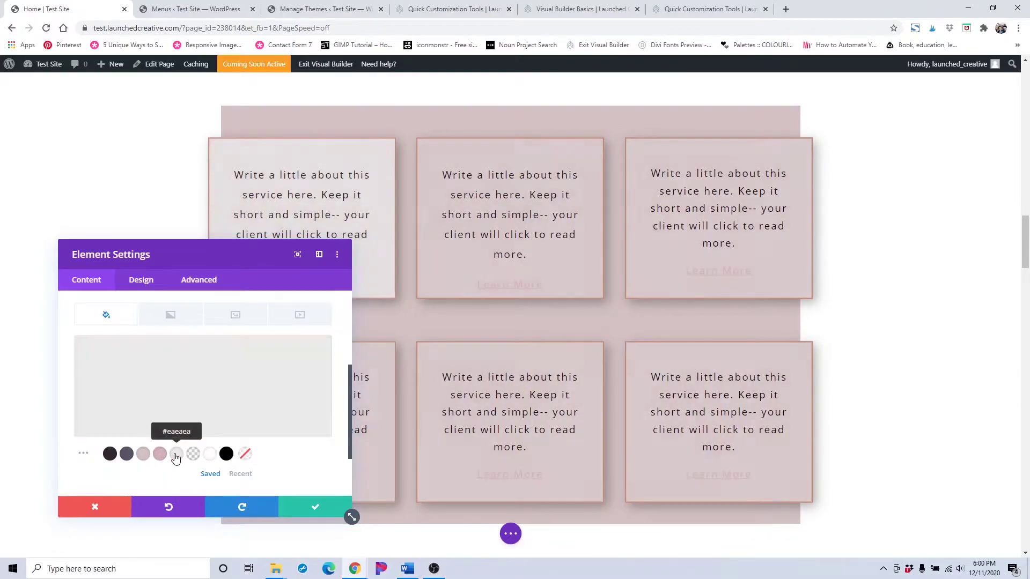
mouse_move(203, 437)
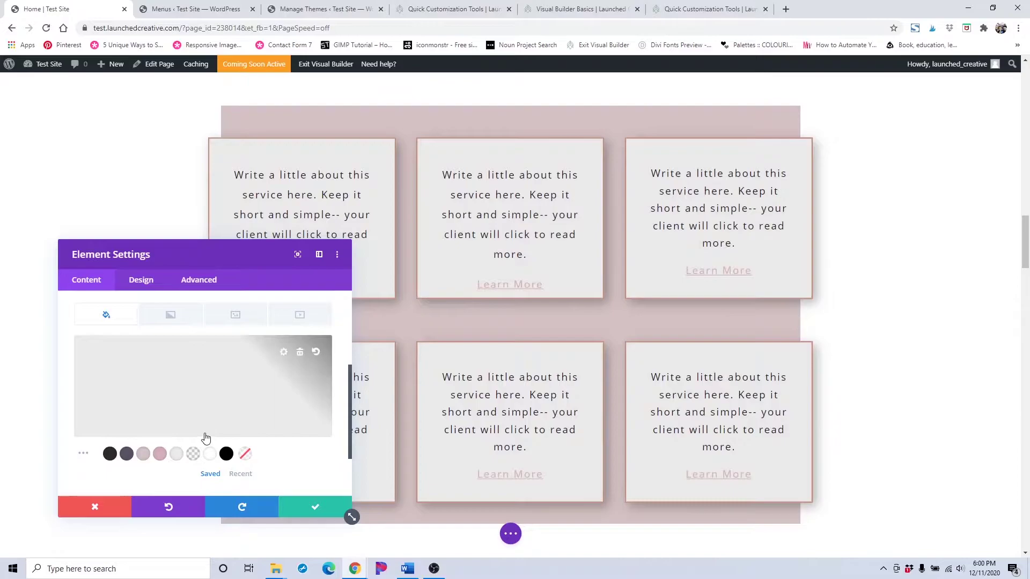
- Review the background and heading text options, then return the background to its desktop state so the box headings show
scroll(206, 438, "up", 3)
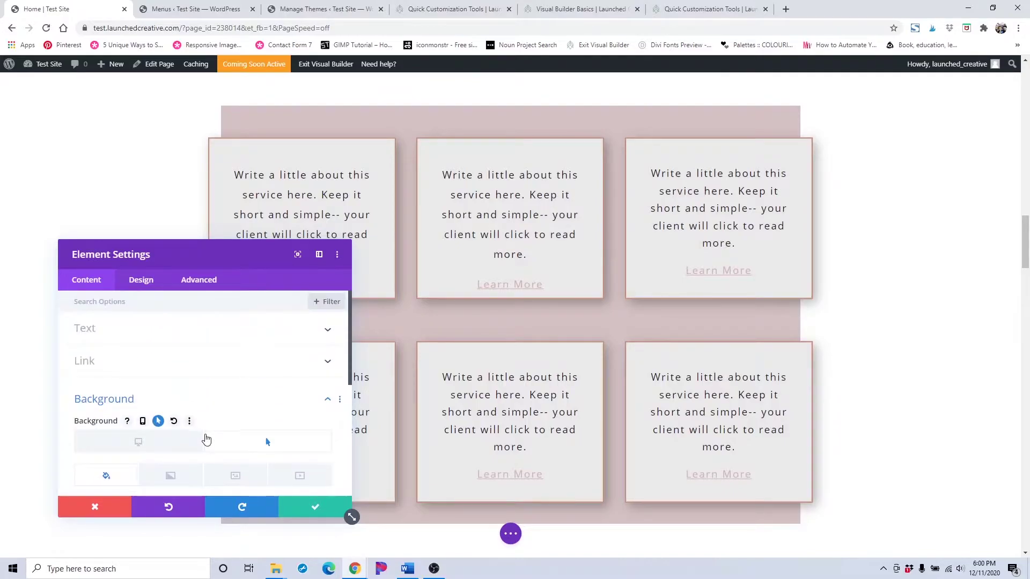
scroll(236, 477, "down", 1)
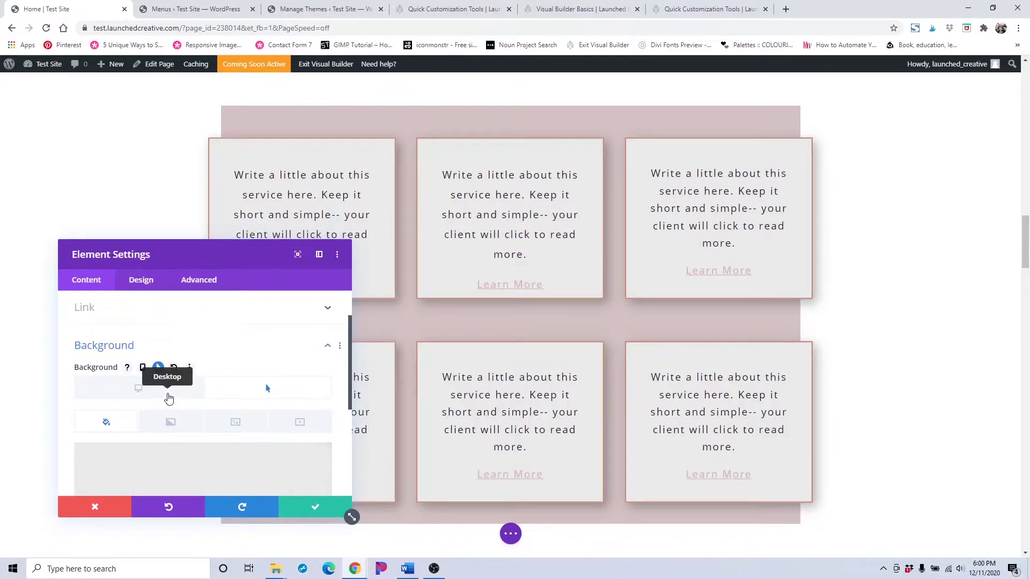
scroll(237, 397, "down", 3)
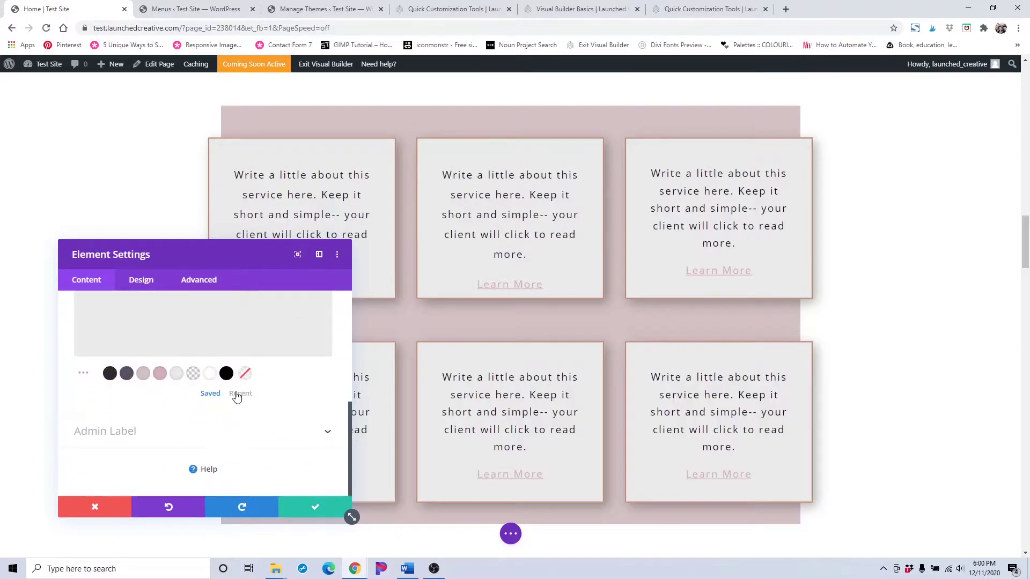
scroll(236, 395, "up", 5)
left_click(138, 288)
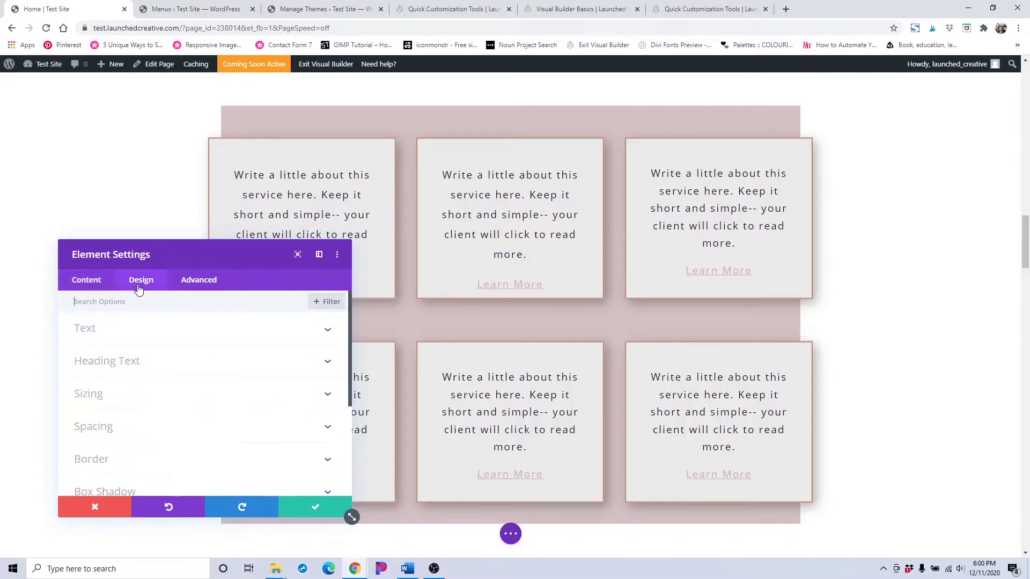
left_click(143, 363)
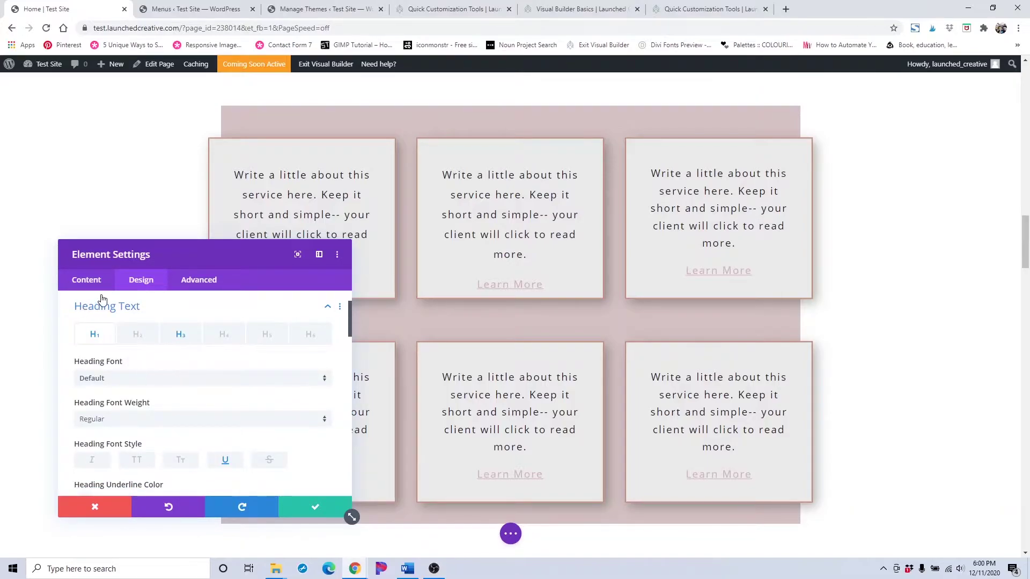
left_click(88, 280)
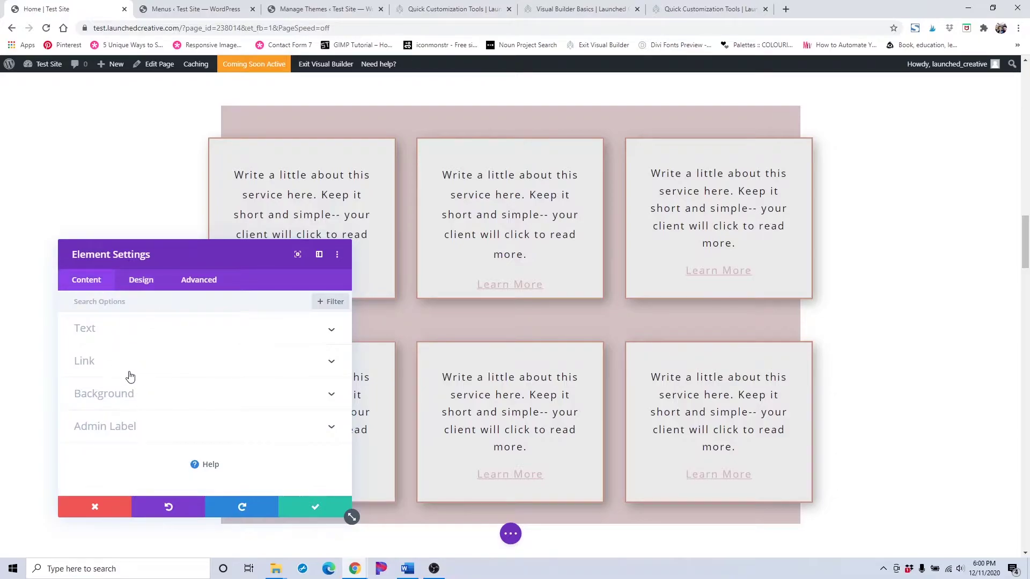
left_click(197, 394)
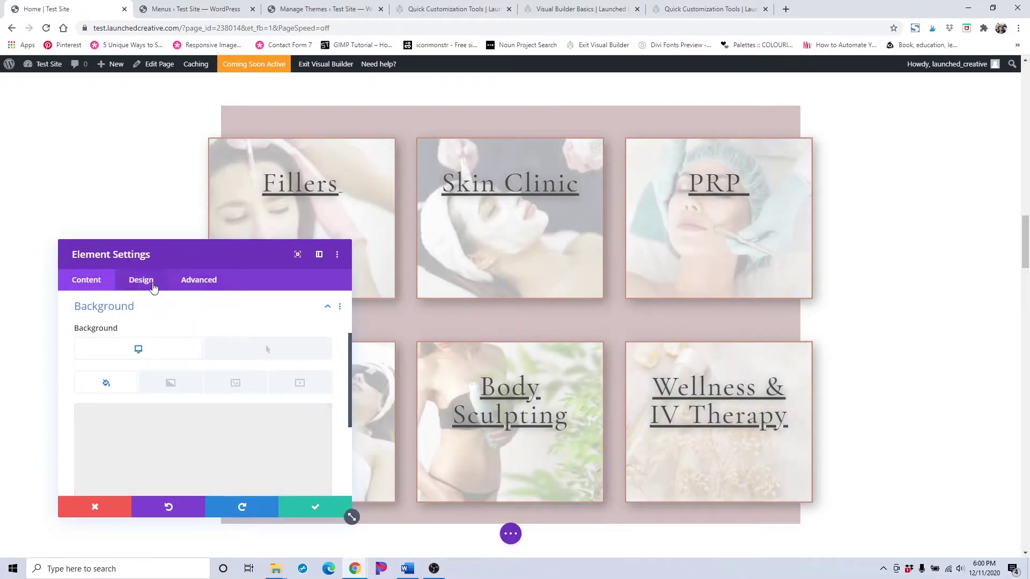
left_click(153, 287)
left_click(86, 280)
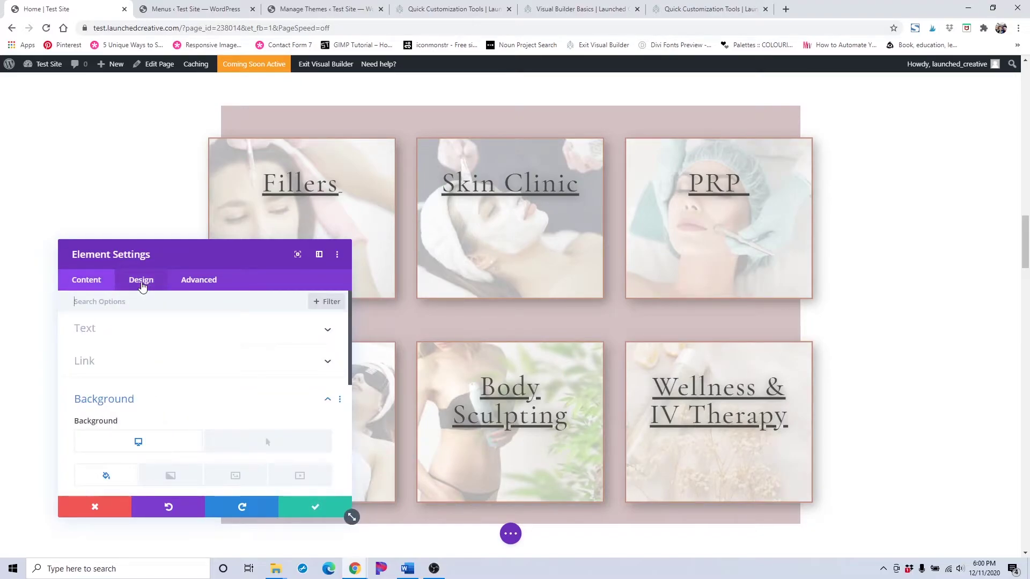
- Set the heading underline color and heading text color of all six service boxes to the saved dark purple-gray
left_click(142, 286)
left_click(148, 361)
scroll(149, 366, "down", 2)
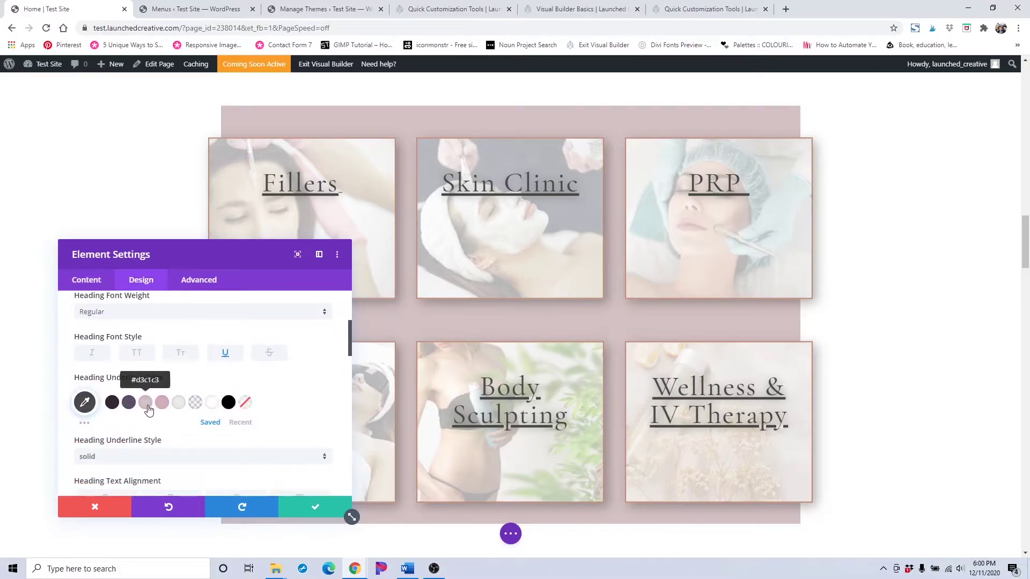
left_click(146, 404)
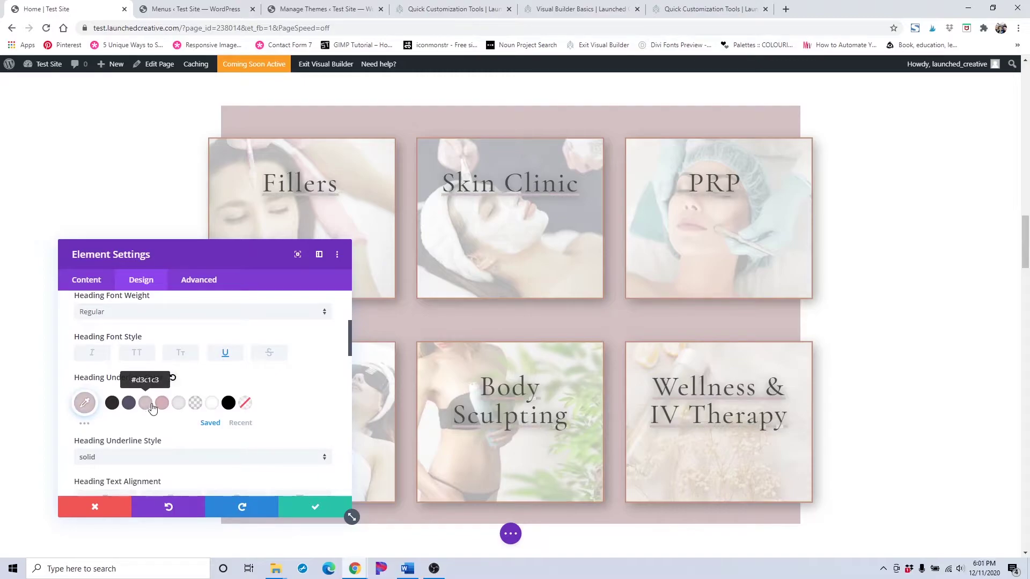
left_click(144, 404)
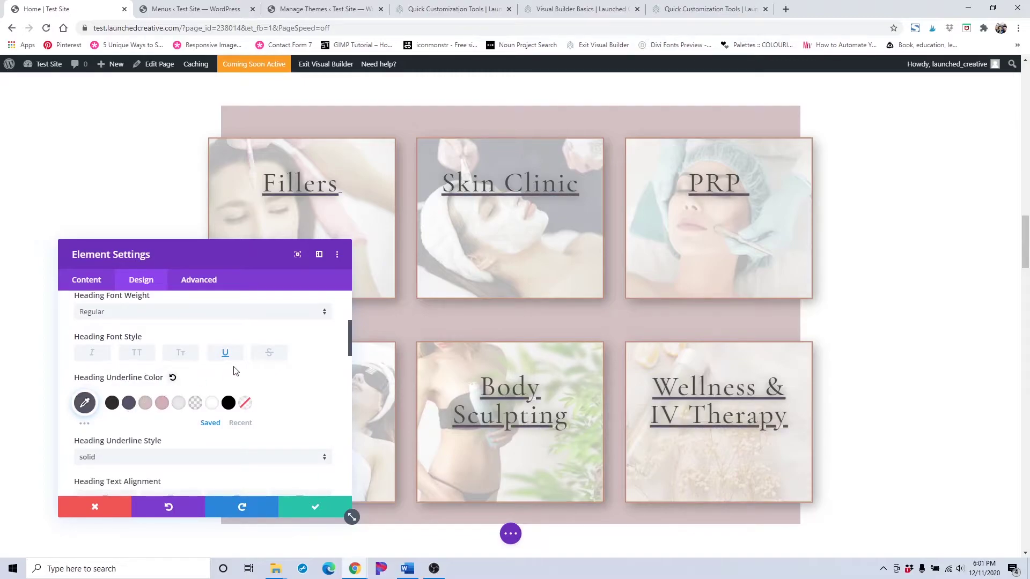
scroll(230, 359, "down", 4)
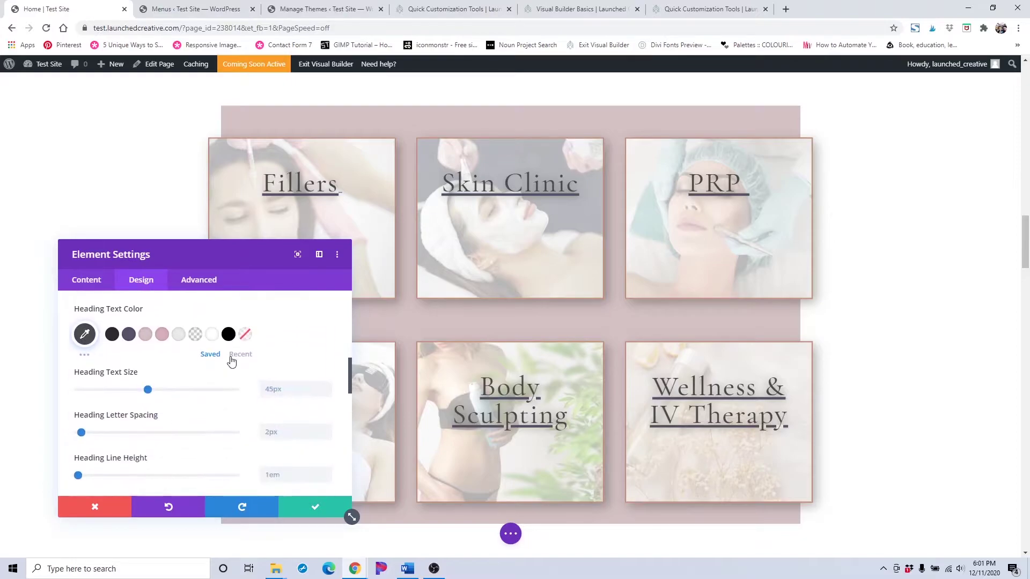
left_click(128, 335)
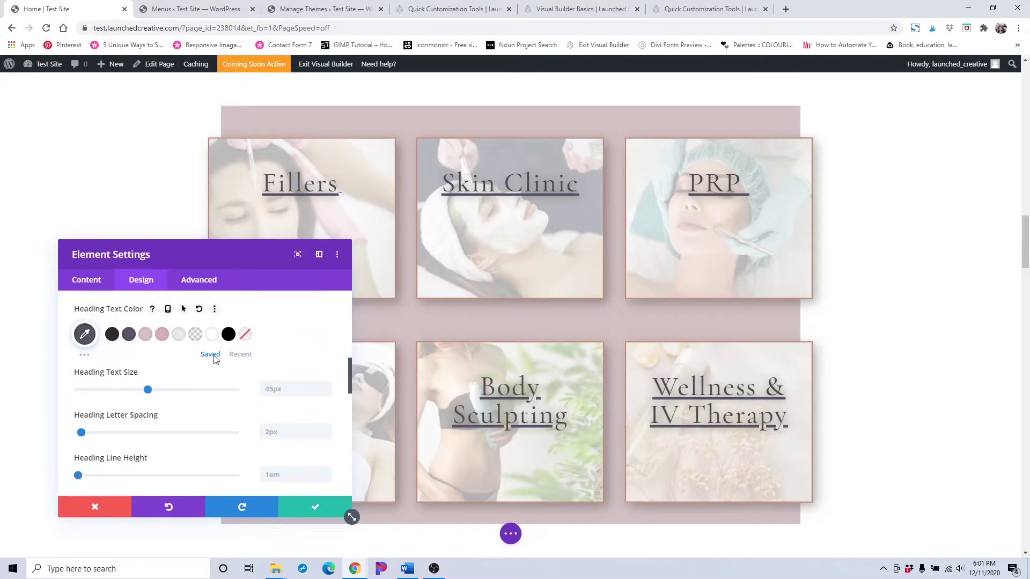
- Set the border color of all six service boxes to the saved dark purple-gray
scroll(219, 361, "down", 4)
scroll(219, 361, "up", 7)
scroll(219, 361, "up", 3)
scroll(219, 361, "down", 10)
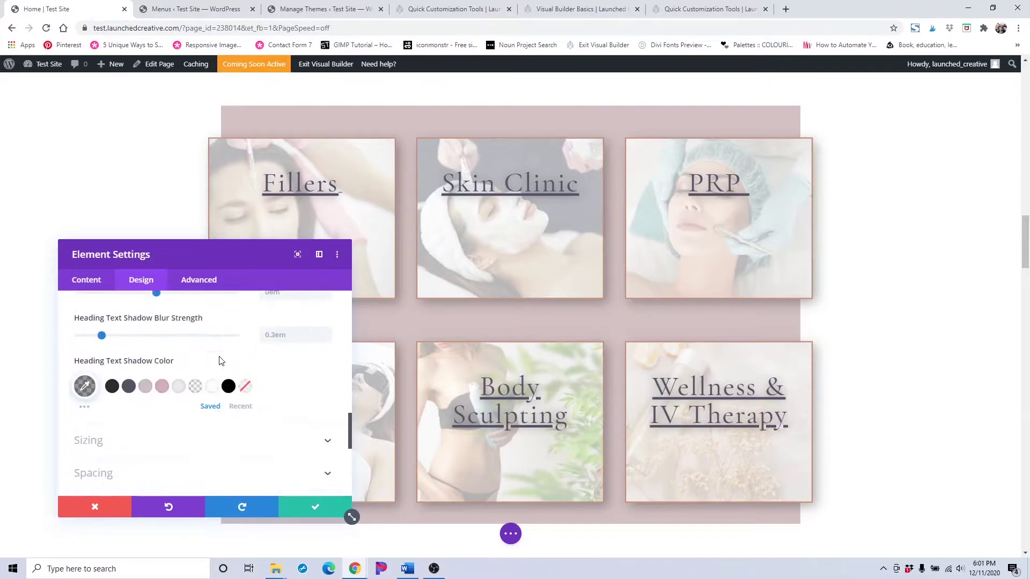
scroll(217, 365, "up", 2)
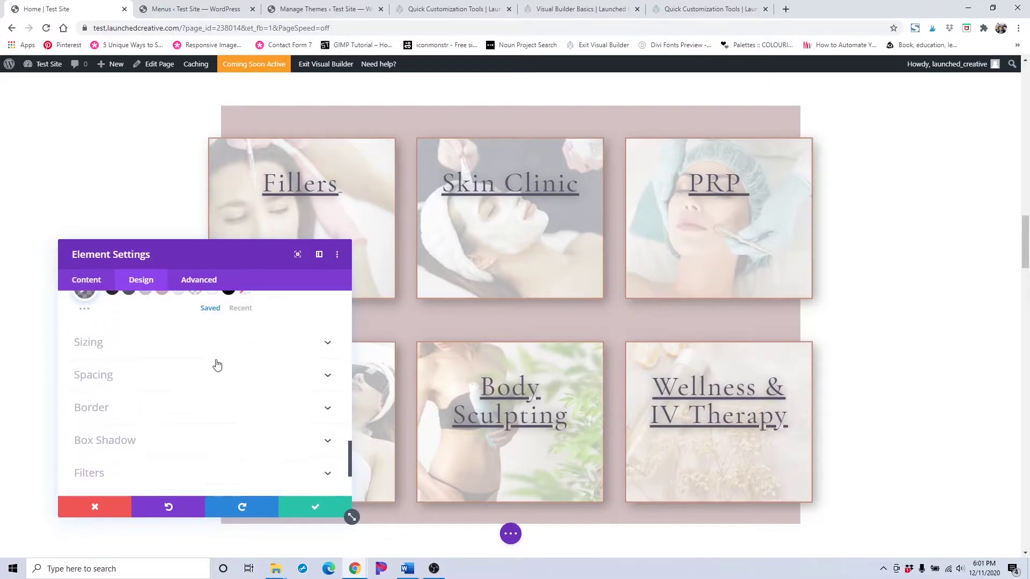
left_click(195, 407)
scroll(195, 407, "down", 1)
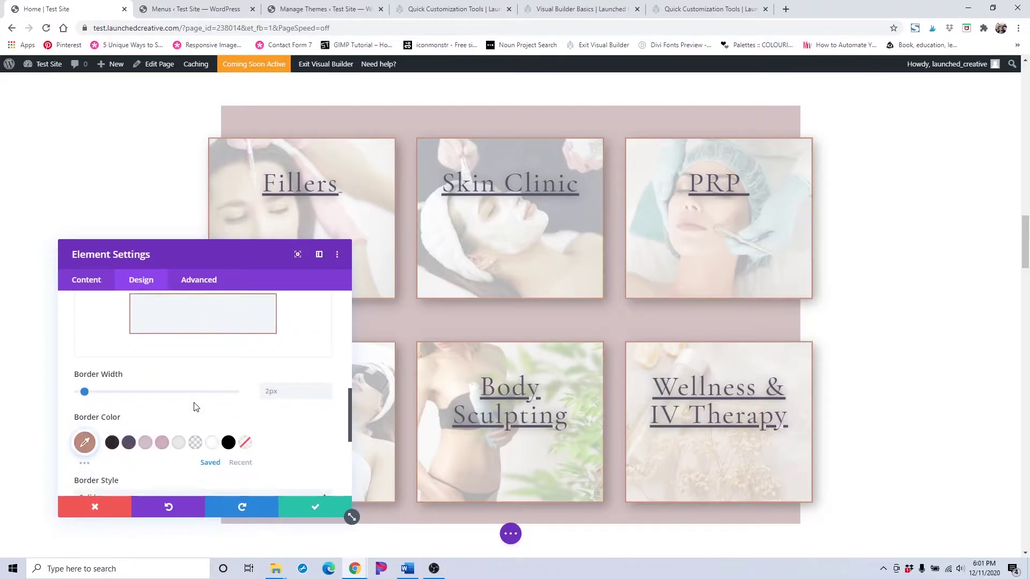
left_click(145, 444)
left_click(129, 443)
scroll(209, 412, "up", 5)
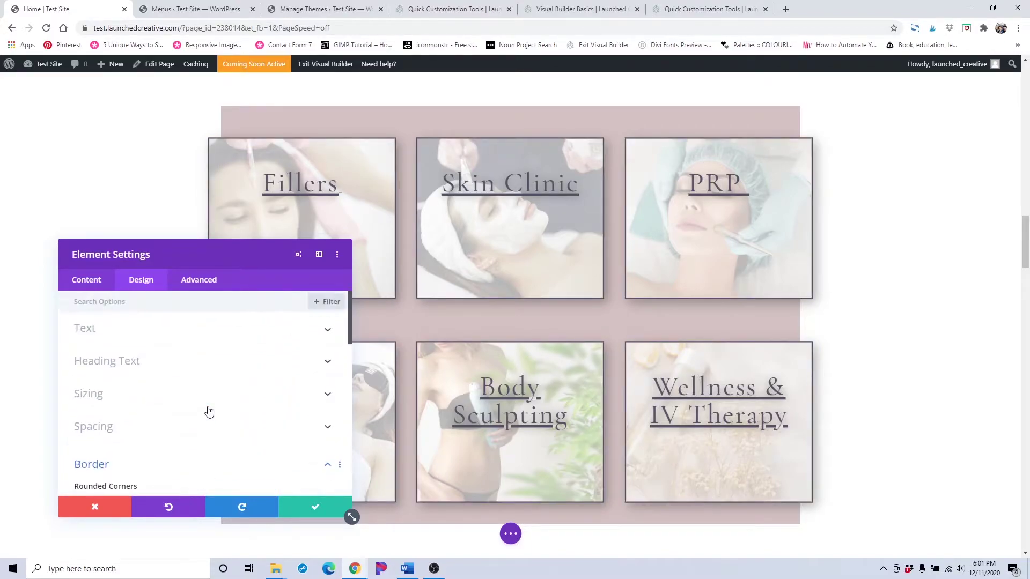
- Enable responsive desktop, tablet and phone settings for the body text font and review the body text design options
left_click(209, 337)
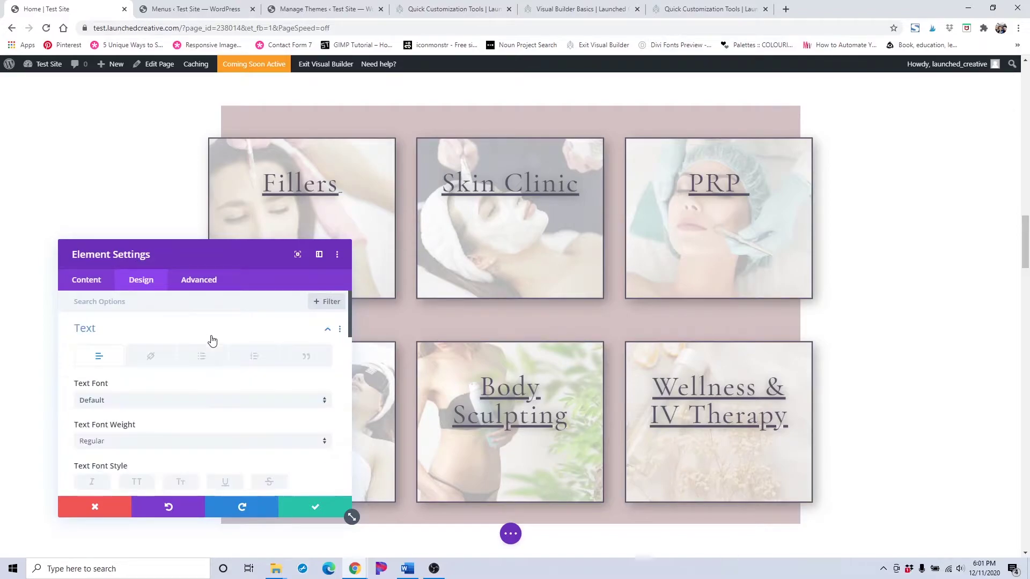
mouse_move(133, 385)
scroll(144, 354, "down", 1)
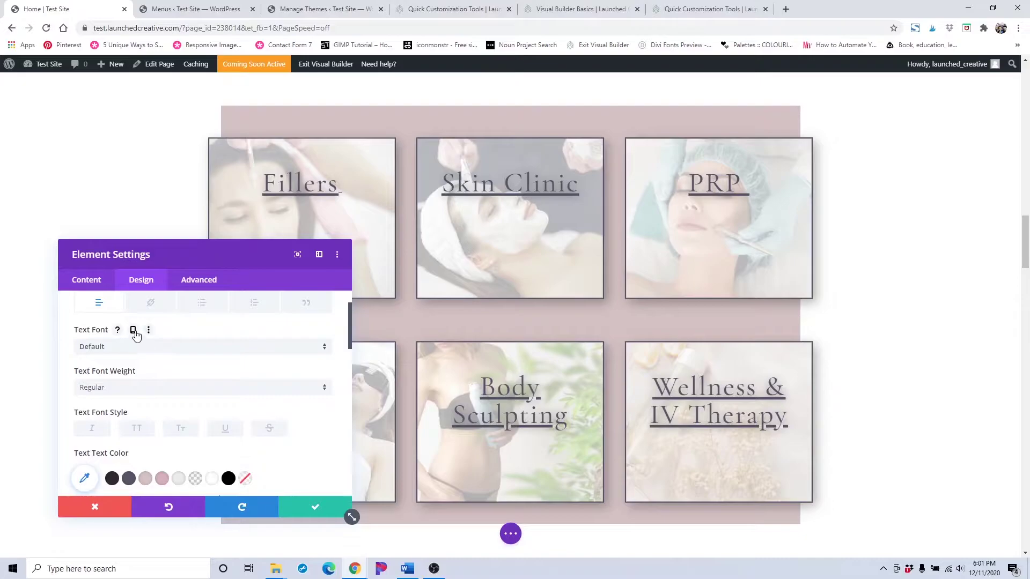
left_click(134, 331)
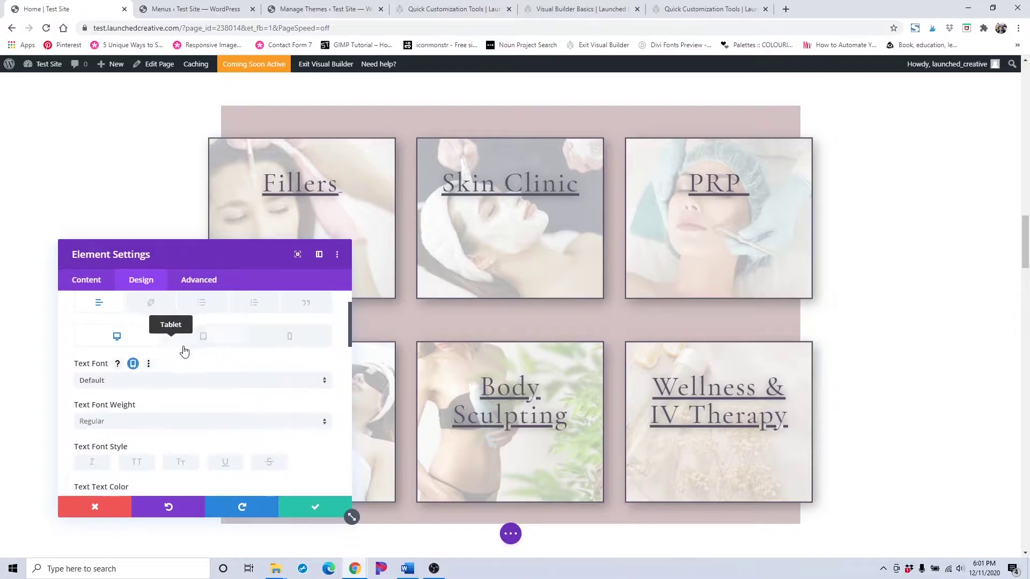
scroll(231, 364, "up", 1)
scroll(232, 364, "down", 4)
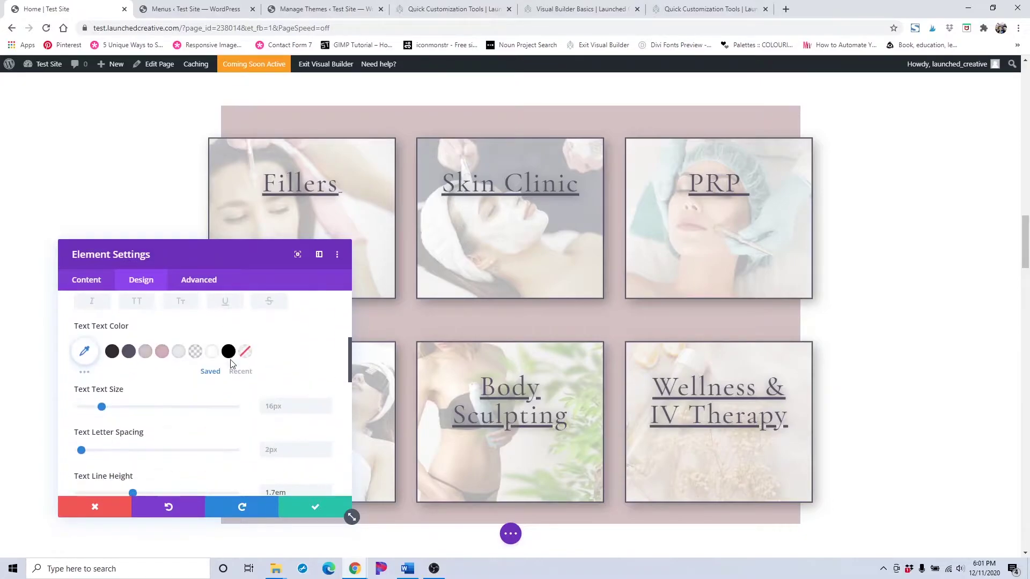
scroll(230, 362, "up", 4)
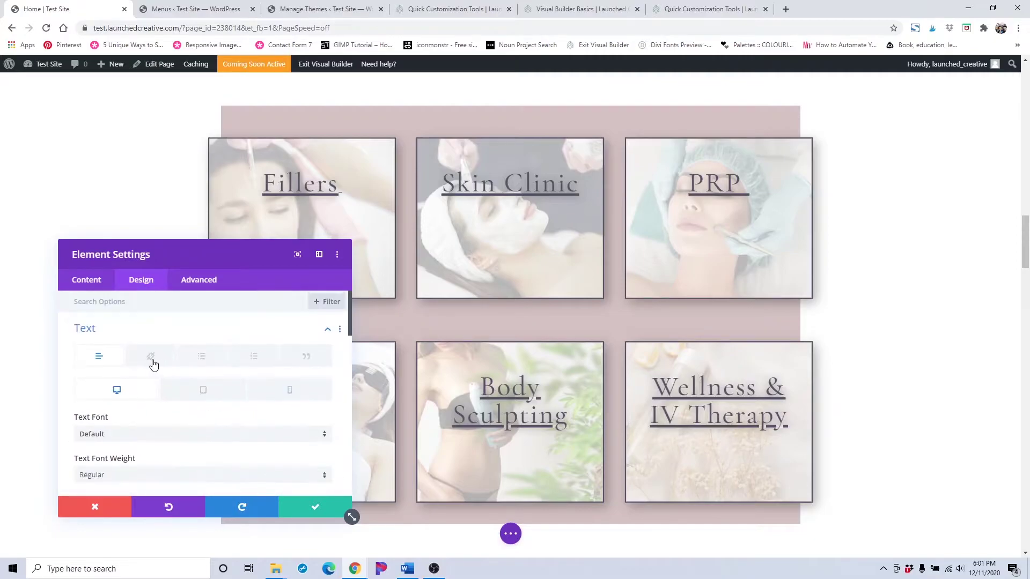
- Switch the shared background to its hover state to preview the body text in all six boxes
left_click(90, 281)
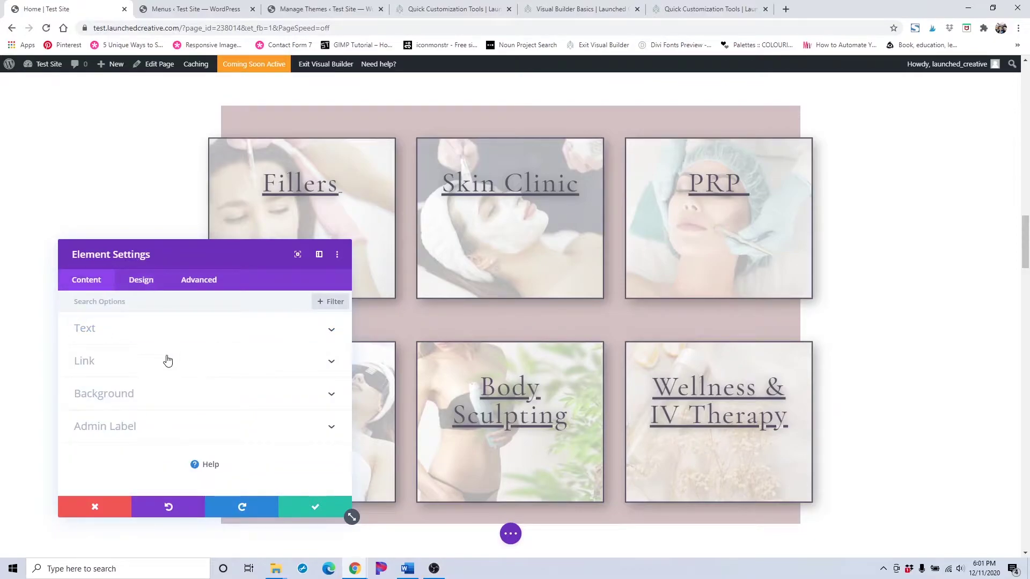
left_click(148, 395)
left_click(218, 355)
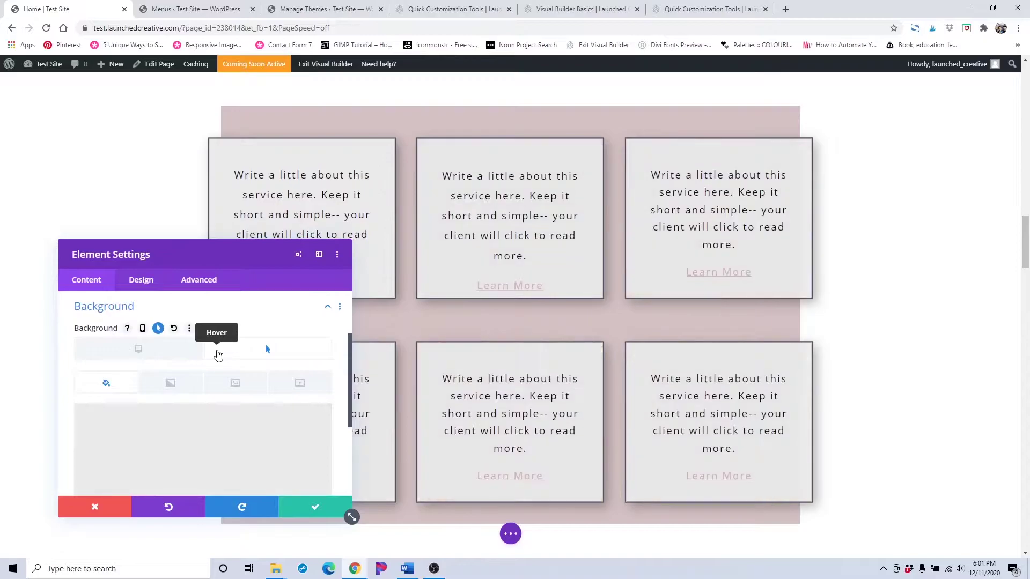
- Try #d3c1c3 as the body text color of all six service boxes, then reset it to the default color
left_click(153, 289)
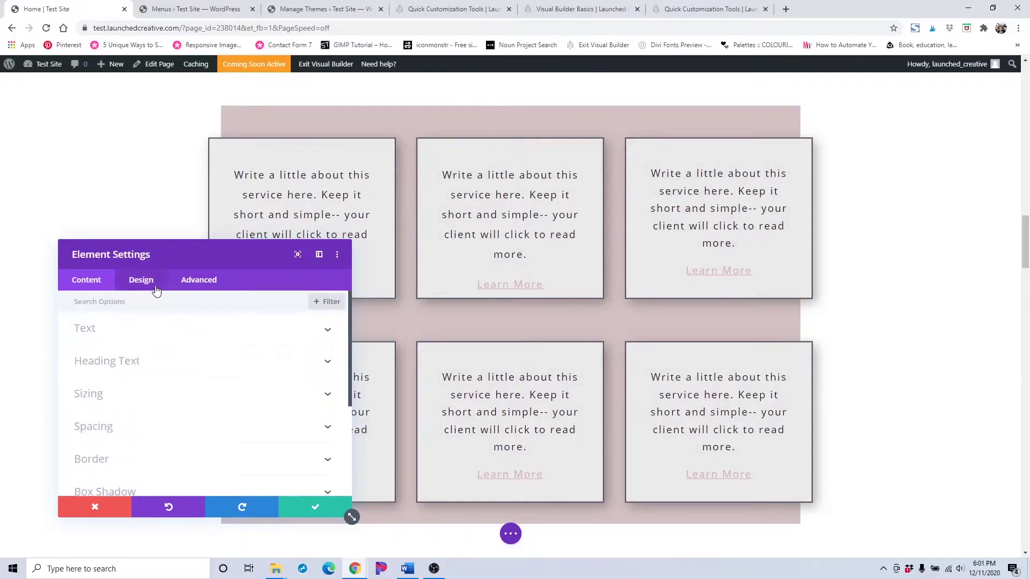
left_click(164, 339)
scroll(164, 339, "down", 5)
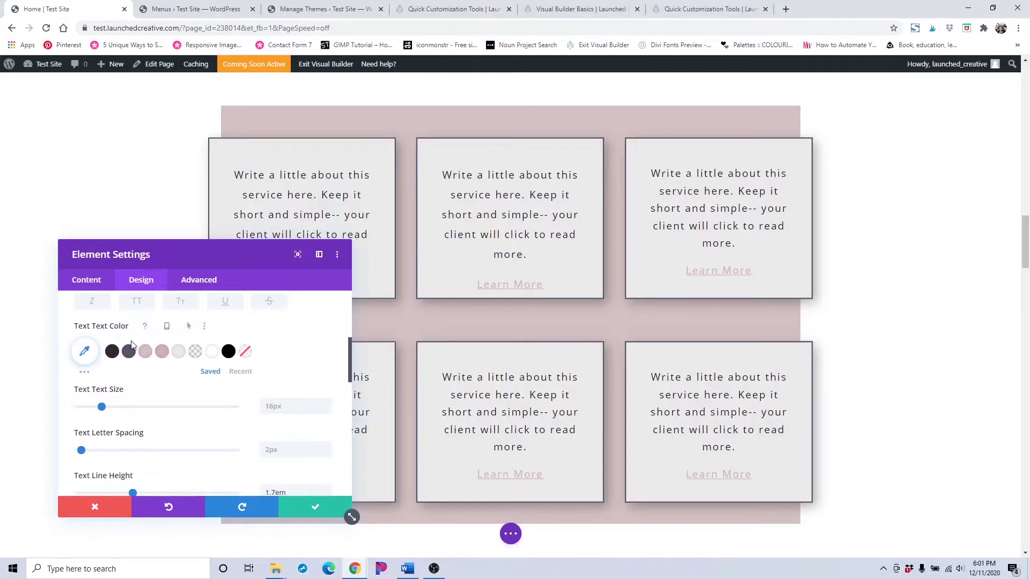
left_click(145, 351)
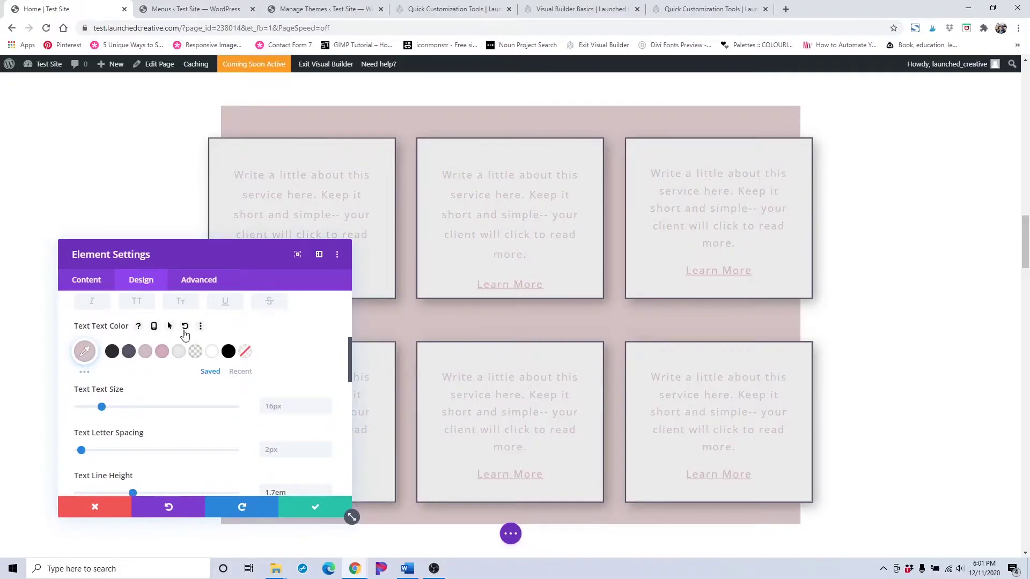
left_click(185, 327)
scroll(191, 339, "up", 3)
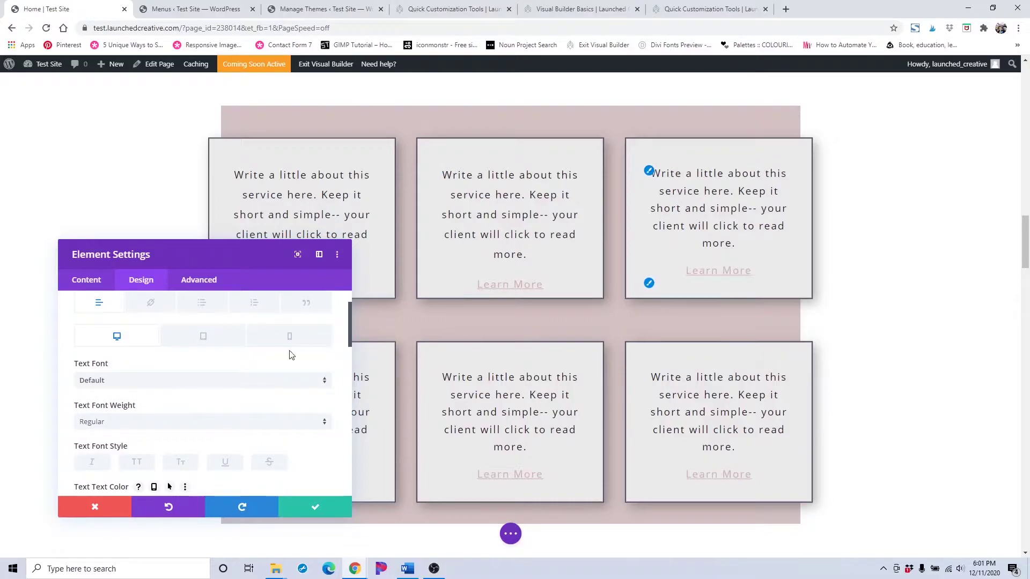
- Try the saved dark purple-gray and #d4afb9 as the hover link text color of all six service boxes, then reset it to the default
scroll(260, 364, "up", 2)
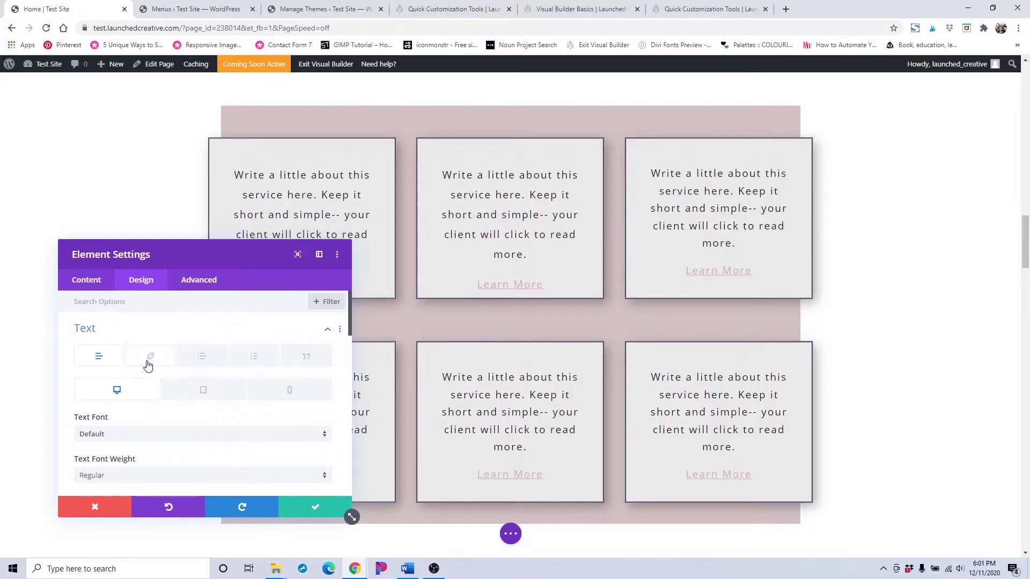
left_click(148, 363)
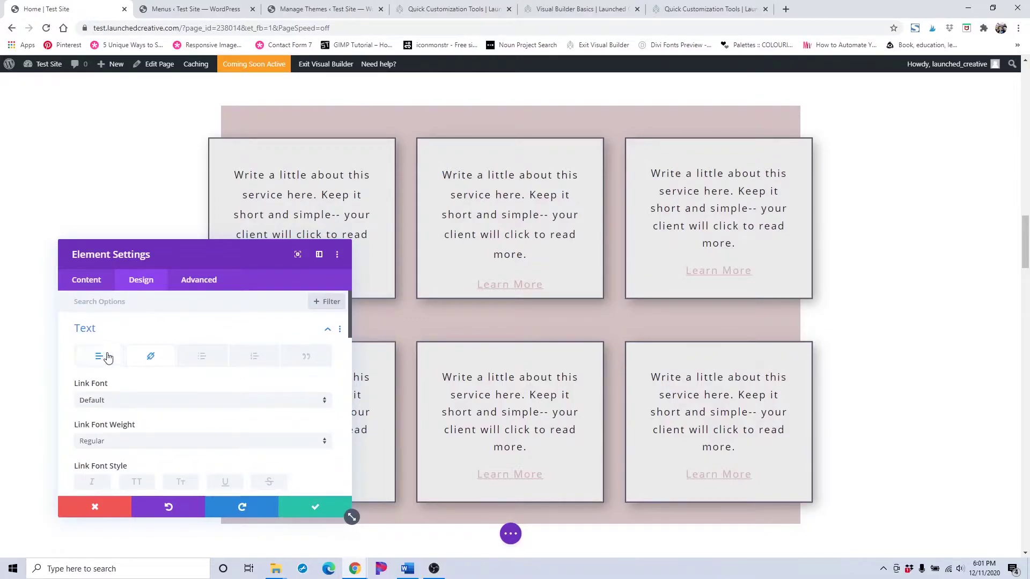
left_click(100, 357)
left_click(153, 362)
scroll(152, 363, "down", 2)
scroll(155, 360, "up", 1)
scroll(159, 353, "down", 3)
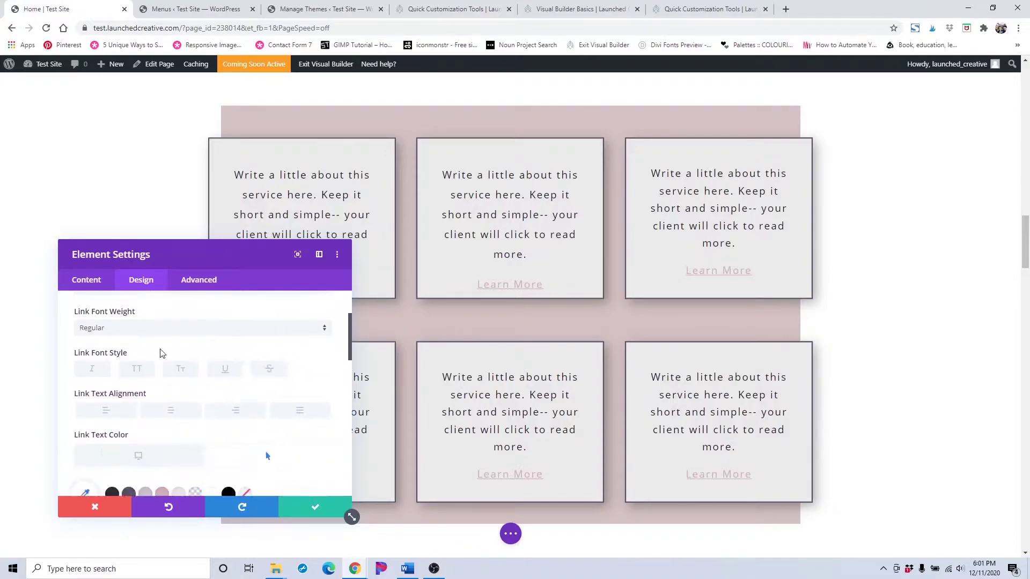
left_click(252, 360)
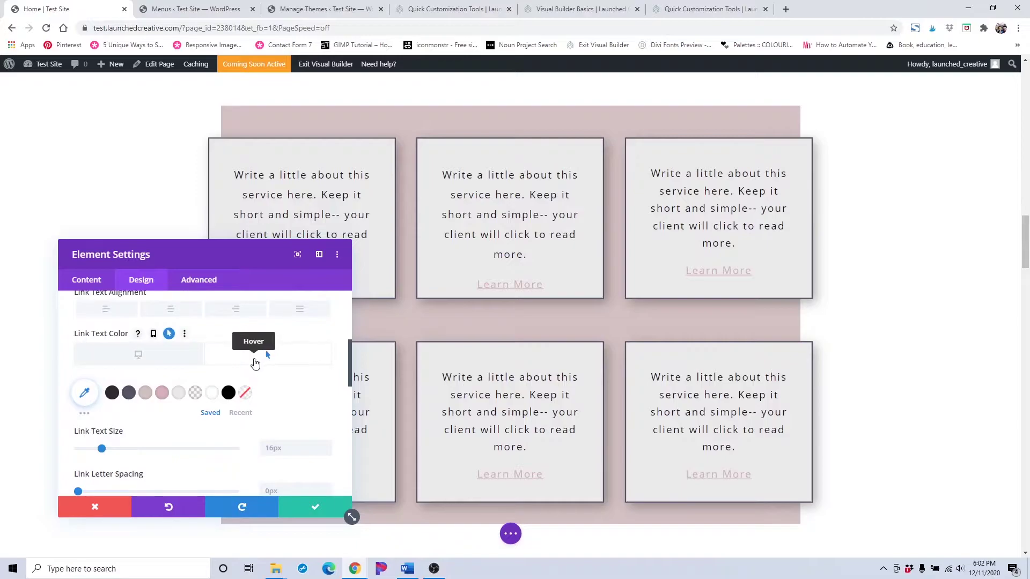
left_click(145, 397)
left_click(128, 393)
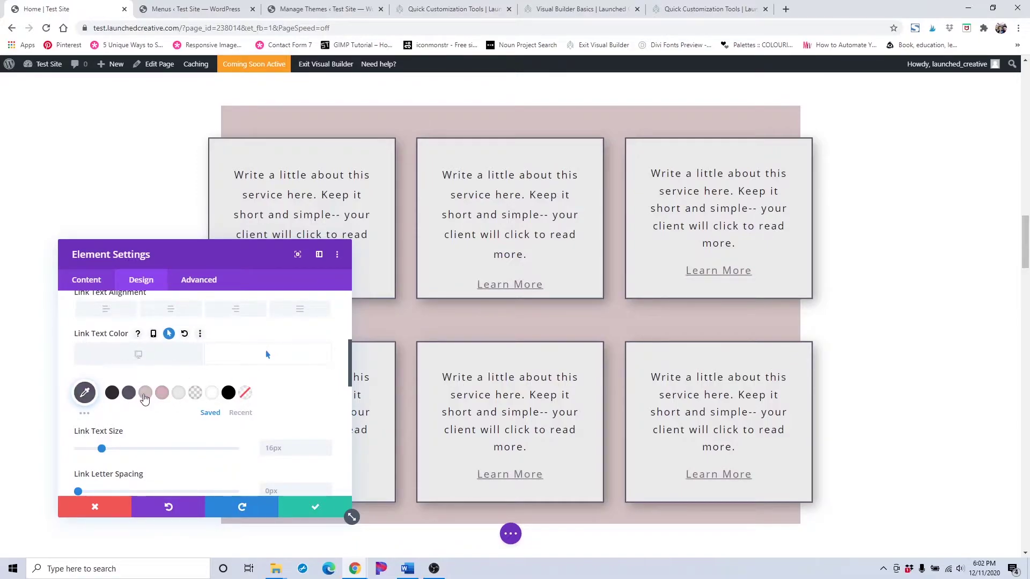
left_click(163, 394)
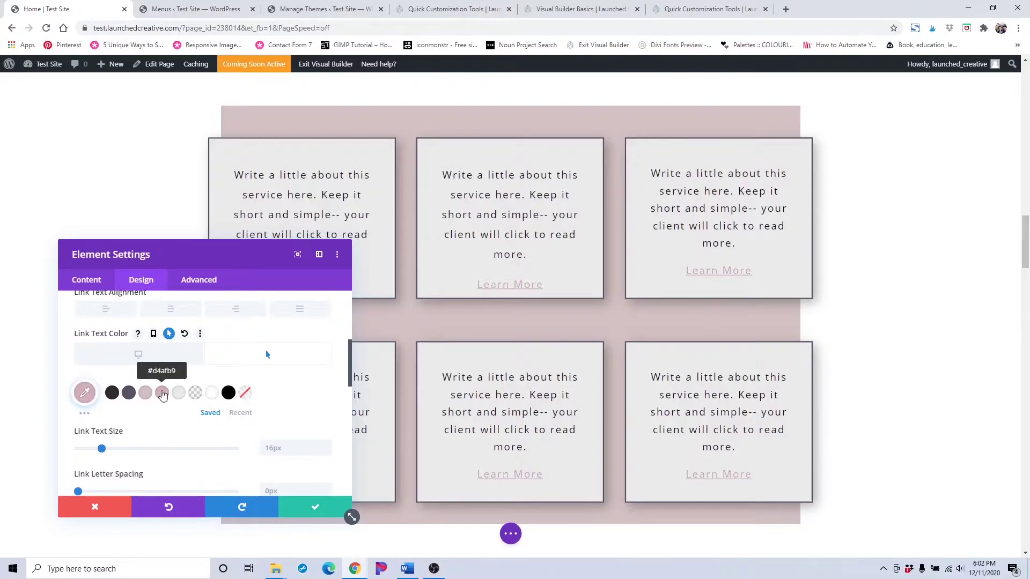
left_click(184, 334)
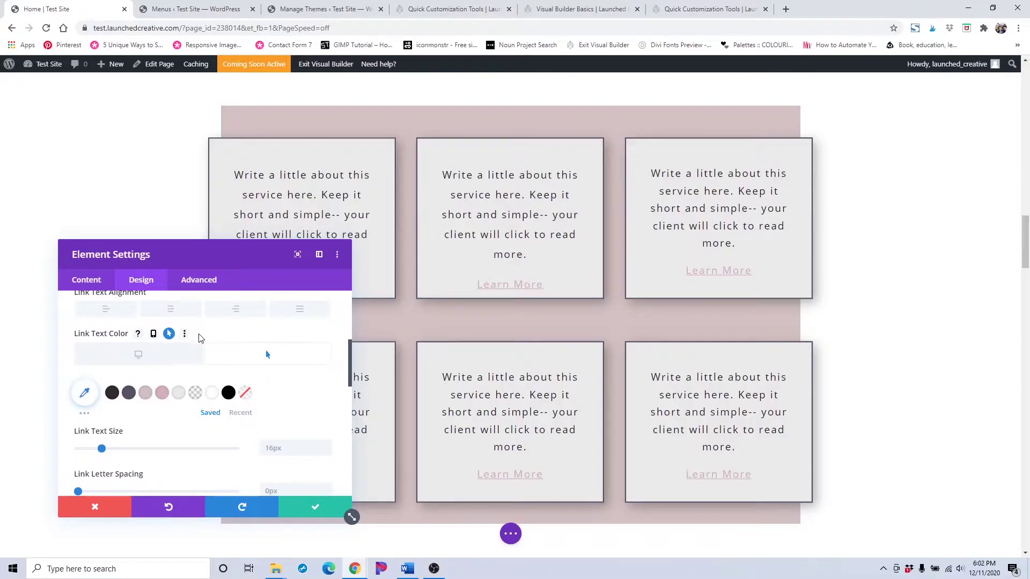
- Save the bulk design changes to the six service boxes
scroll(424, 365, "down", 1)
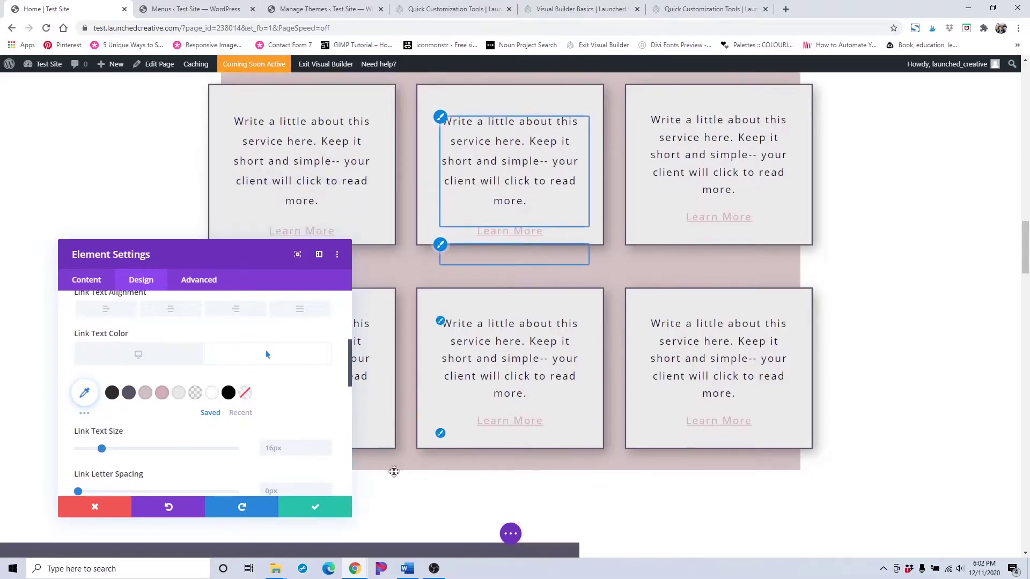
left_click(316, 507)
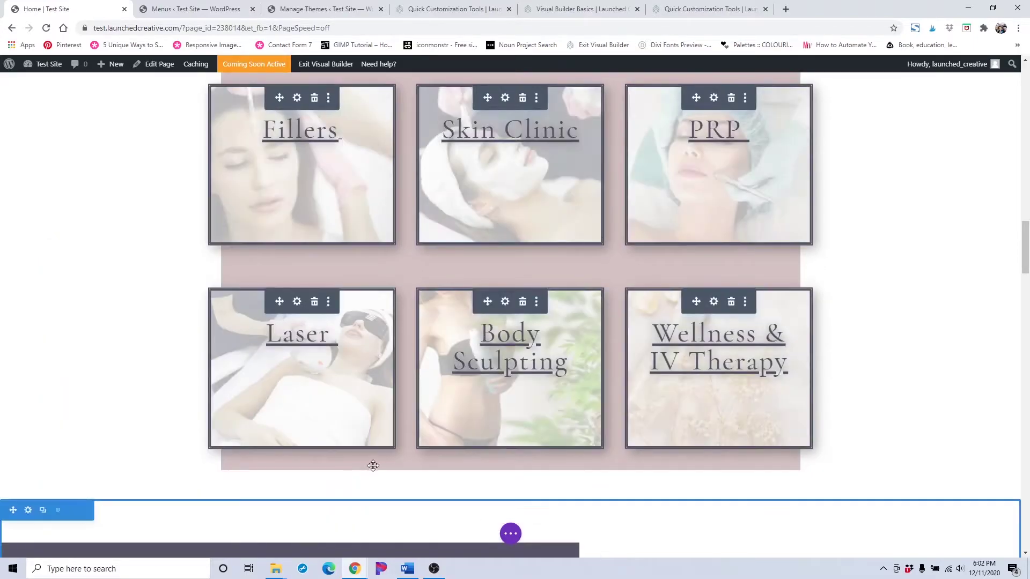
scroll(379, 463, "up", 1)
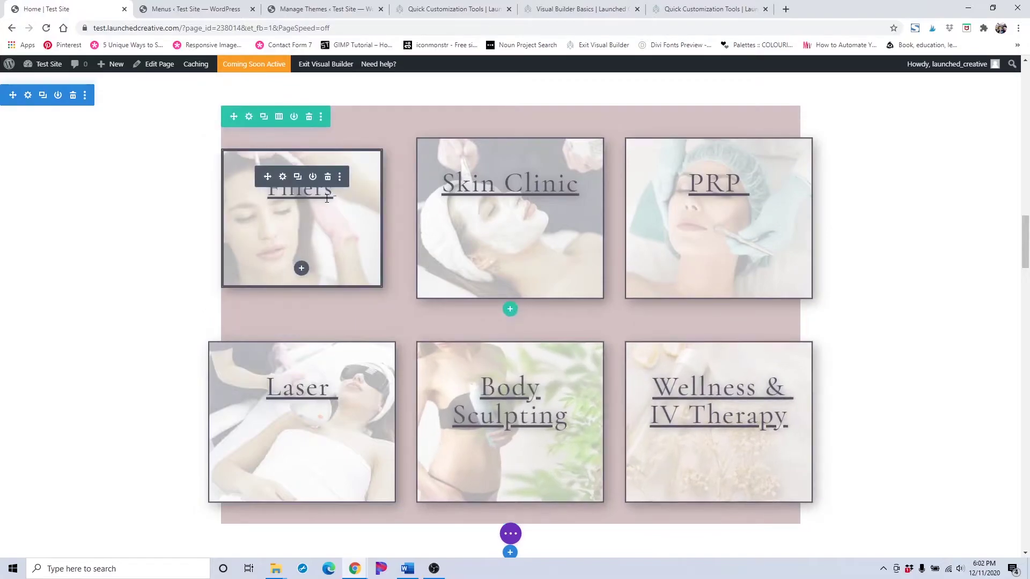
- Open the Fillers box's text settings and select its heading text in the body editor
left_click(282, 177)
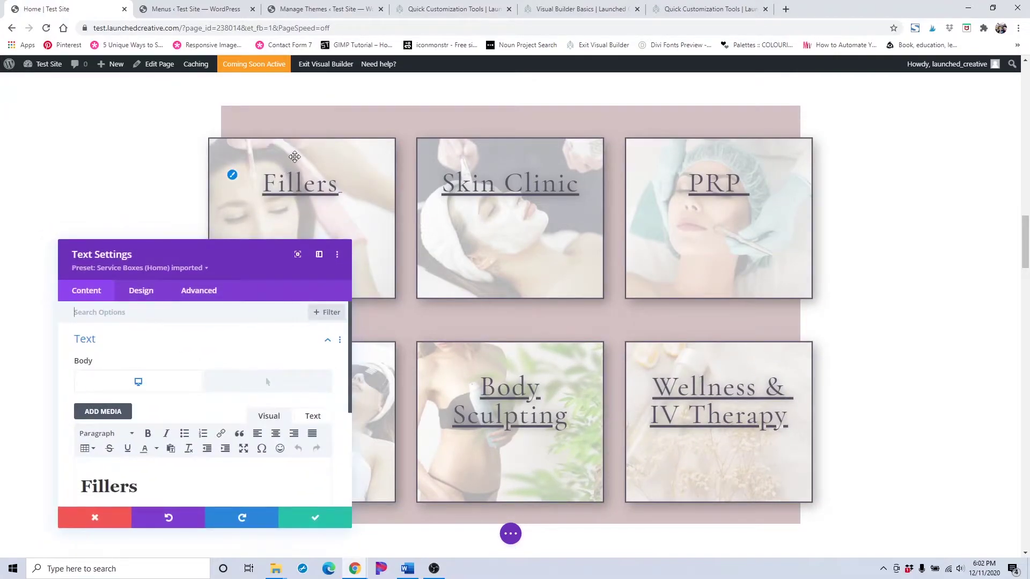
scroll(190, 334, "down", 2)
scroll(225, 341, "down", 1)
scroll(167, 384, "up", 3)
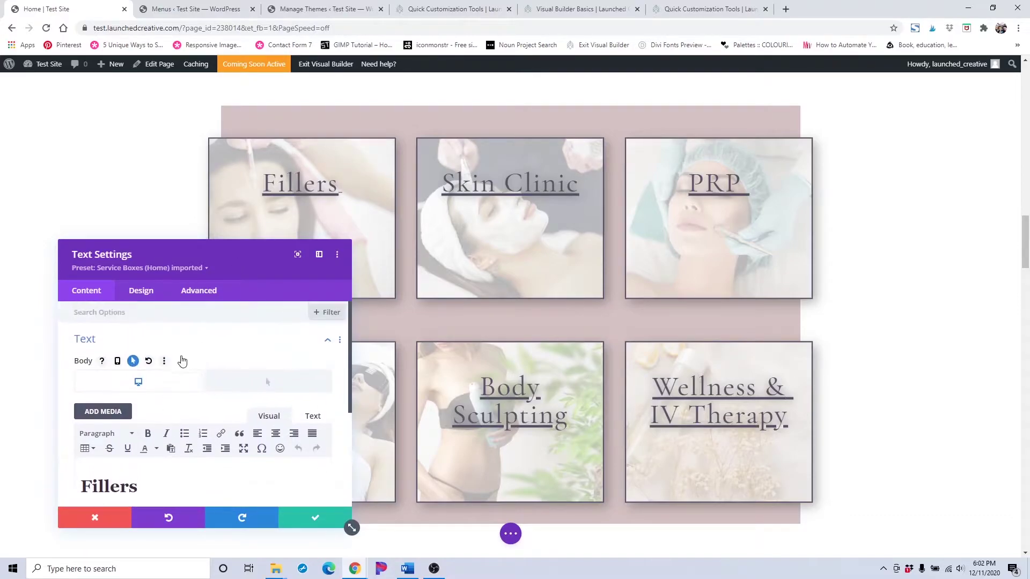
scroll(166, 384, "down", 1)
left_click(162, 428)
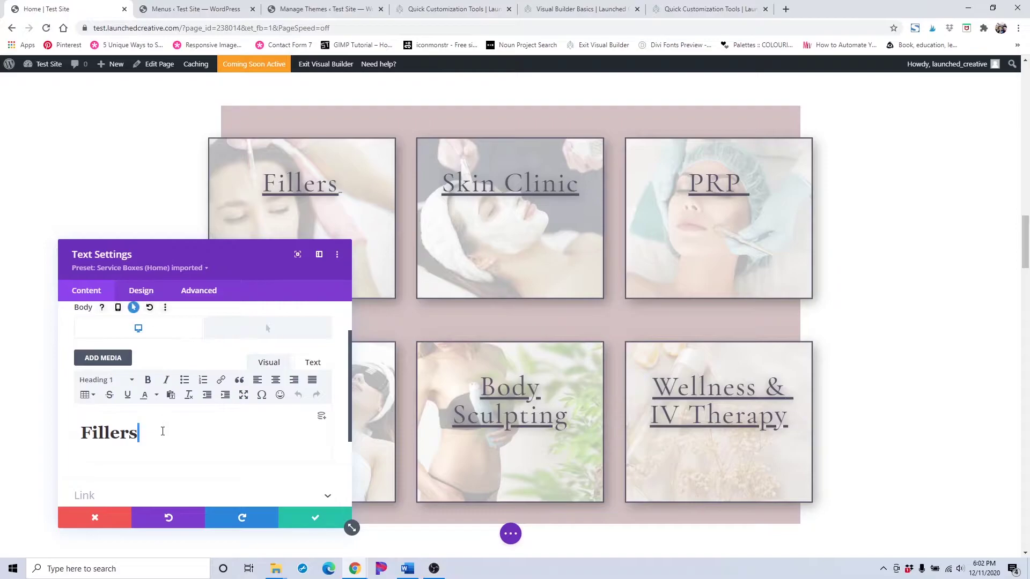
key("ctrl+a")
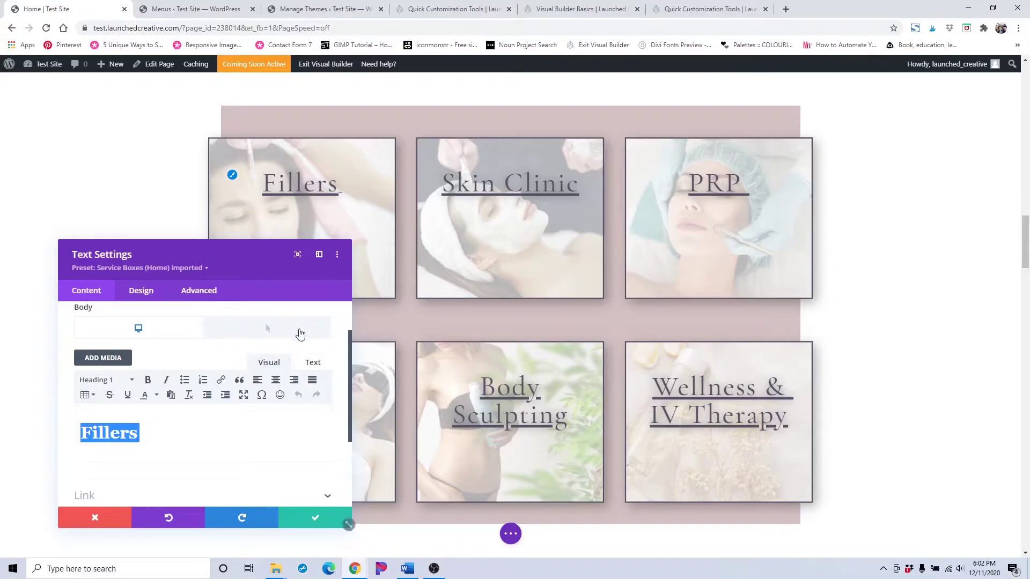
- In the Fillers box's hover text, shorten the Learn More link's URL to /services/#fillers by removing the domain
left_click(268, 328)
left_click_drag(241, 260, 735, 162)
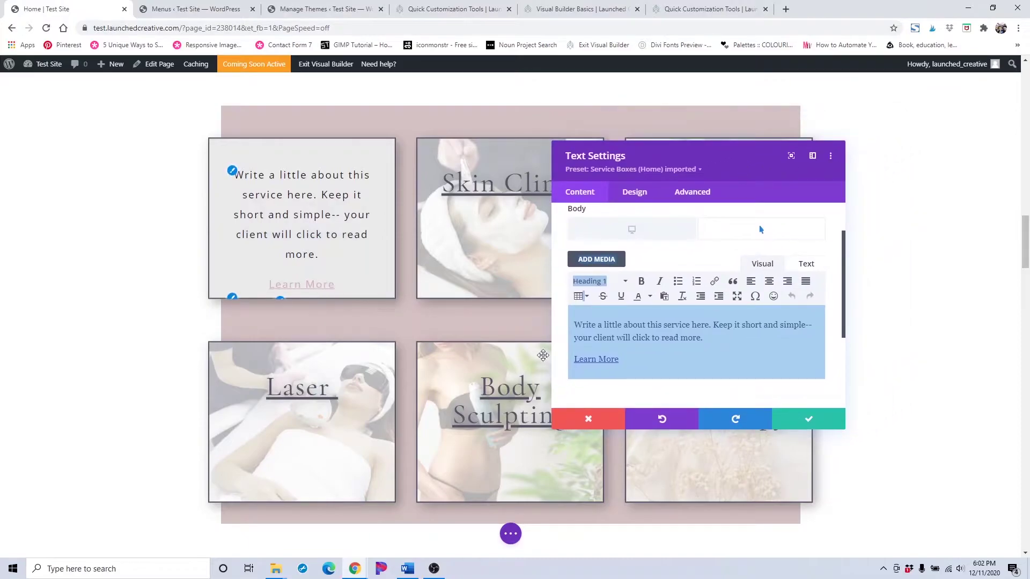
left_click(653, 368)
left_click_drag(622, 361, 572, 361)
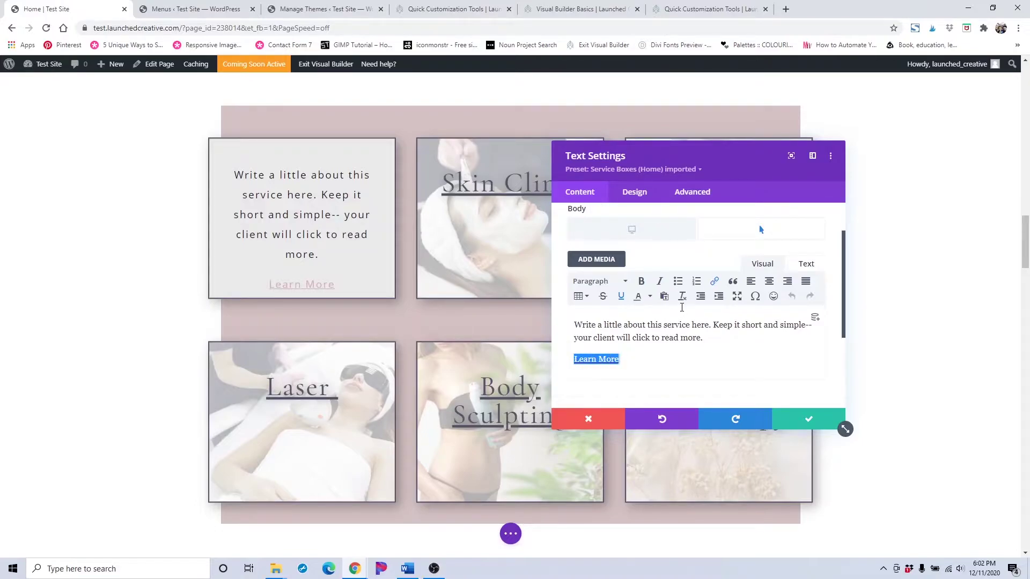
left_click(714, 281)
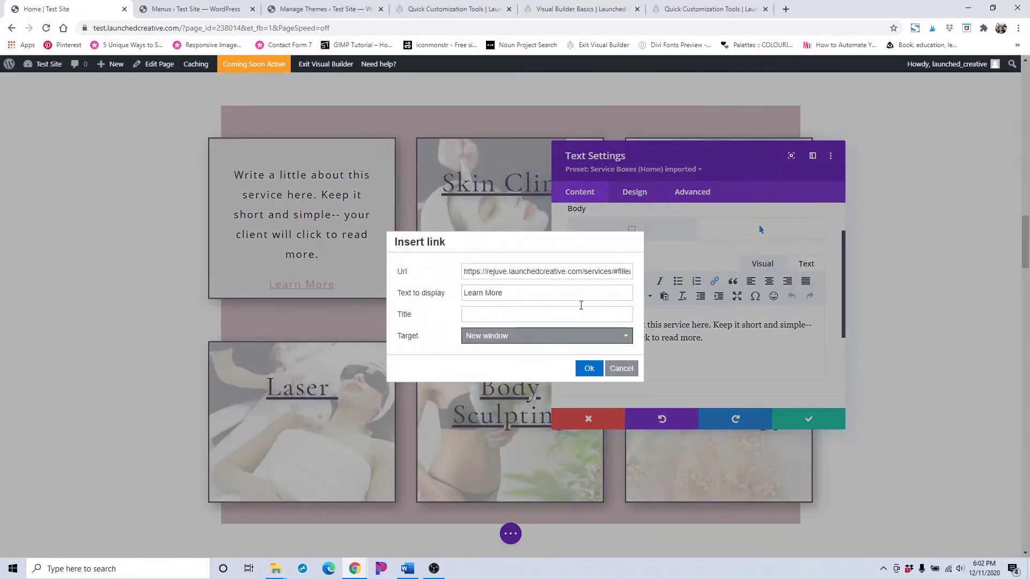
left_click(563, 272)
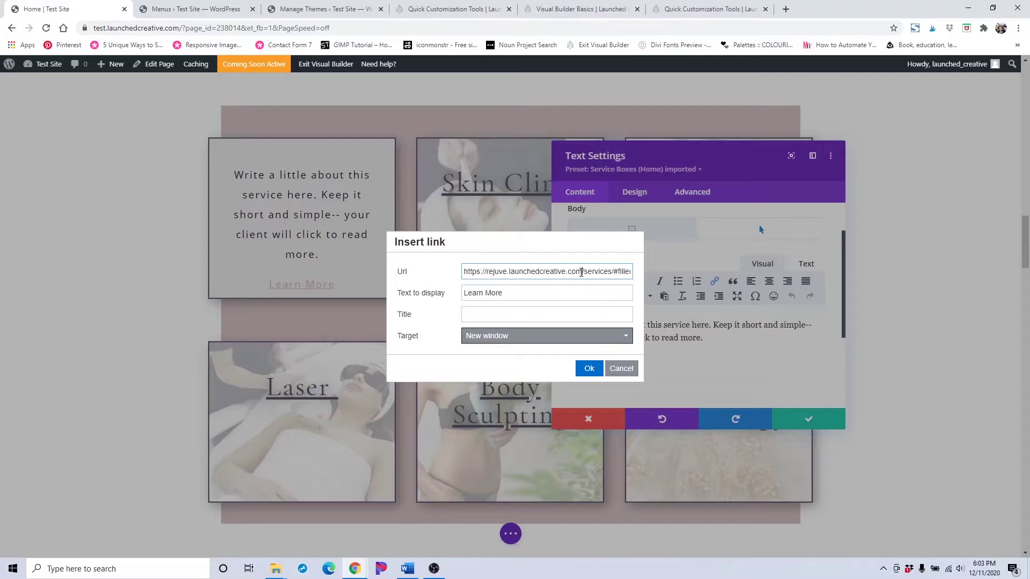
left_click_drag(581, 272, 452, 276)
key("BackSpace")
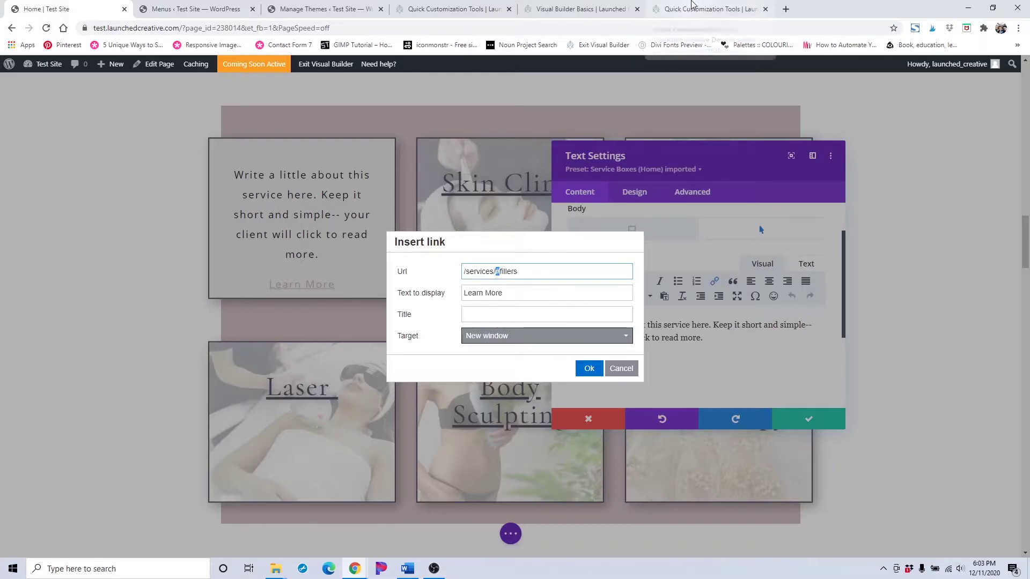
- Open the Set Up Menus & Anchor Links guide on the support site, then return to the Home page's link dialog
left_click(692, 6)
scroll(691, 206, "up", 3)
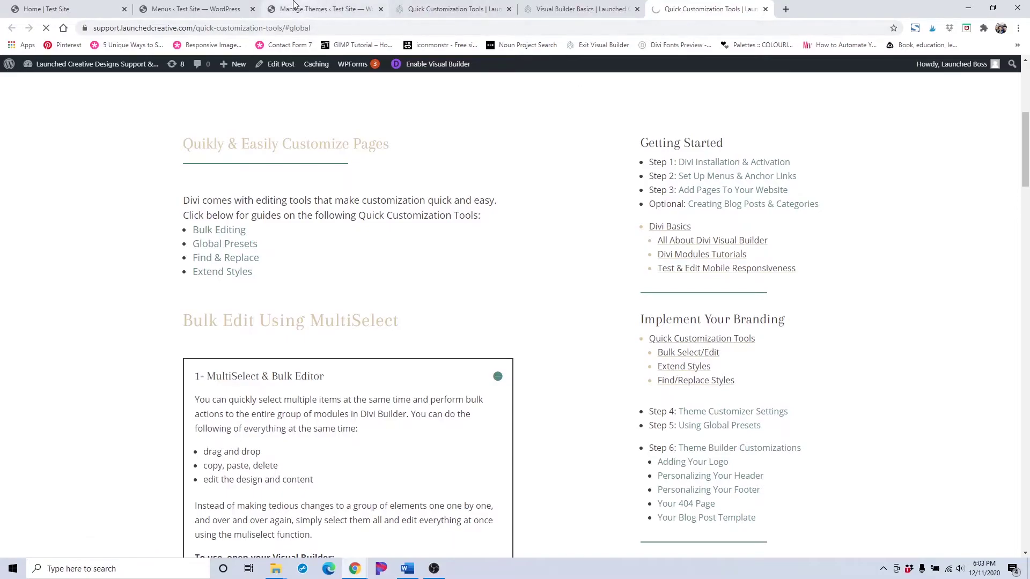
left_click(319, 8)
left_click(241, 6)
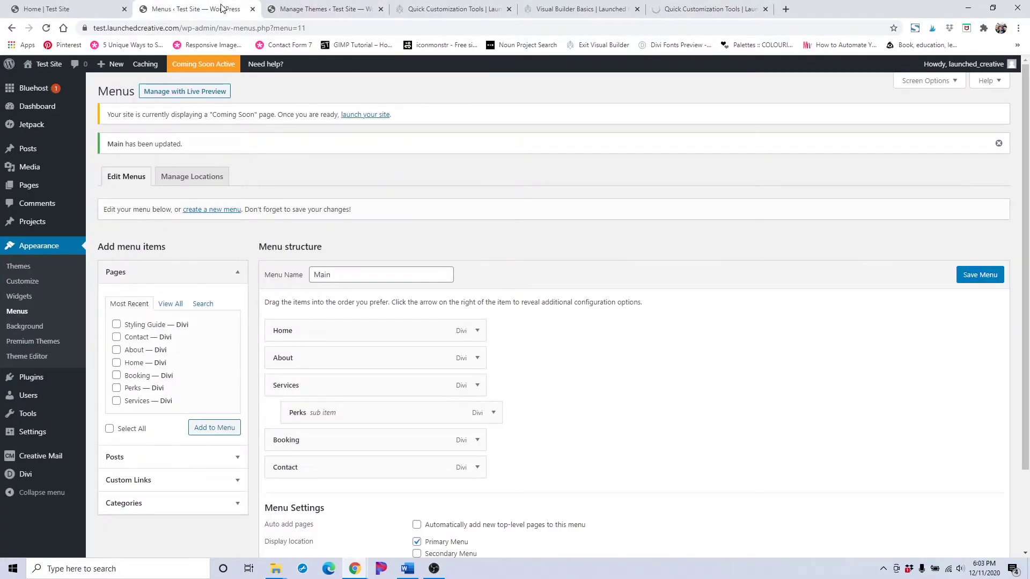
left_click(99, 9)
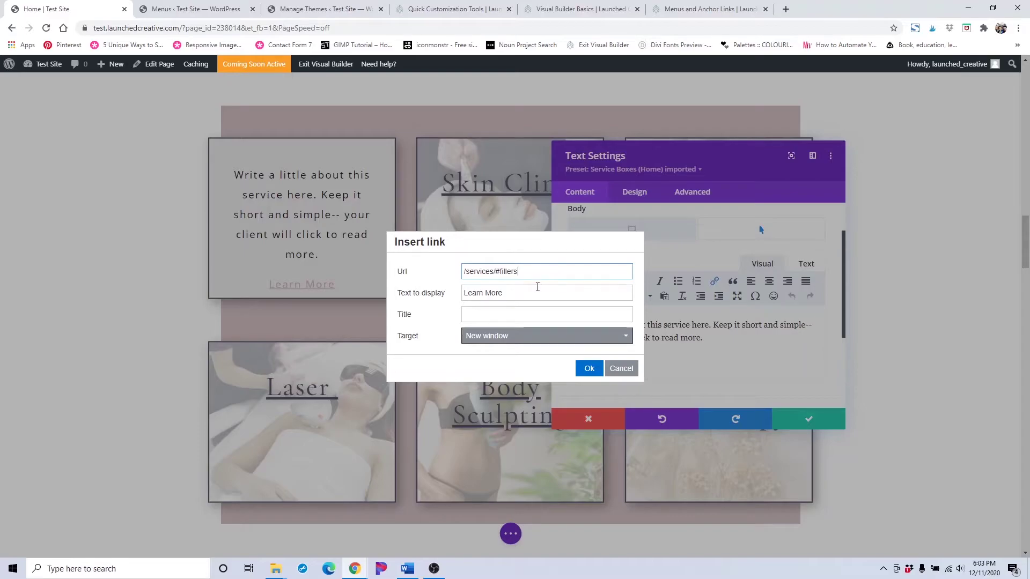
- Apply the edited URL to the Fillers box's Learn More link
double_click(543, 276)
left_click(589, 369)
left_click(624, 365)
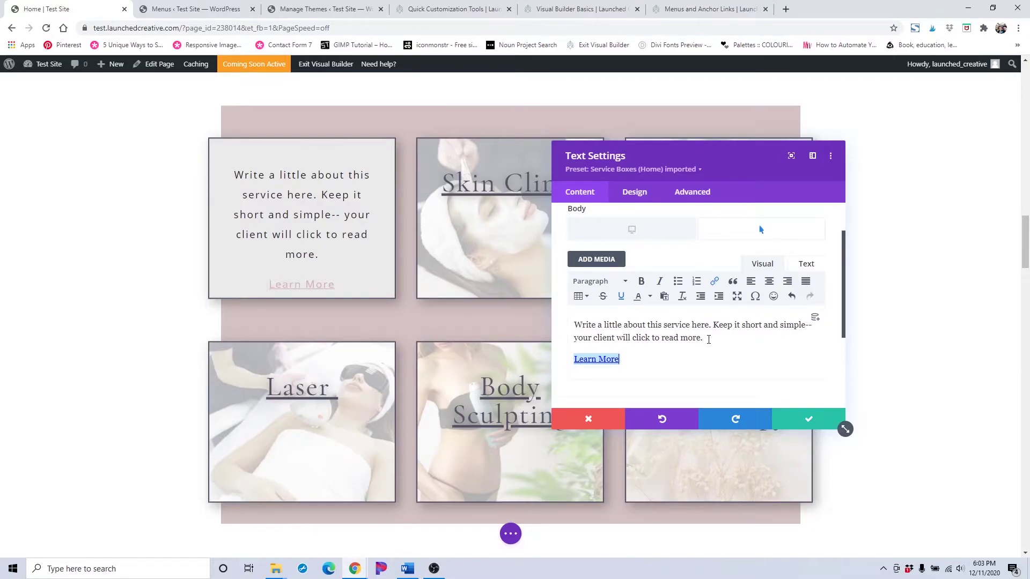
- Try replacing the Fillers box's hover description with "/perks/", then undo the replacement
left_click_drag(708, 339, 581, 328)
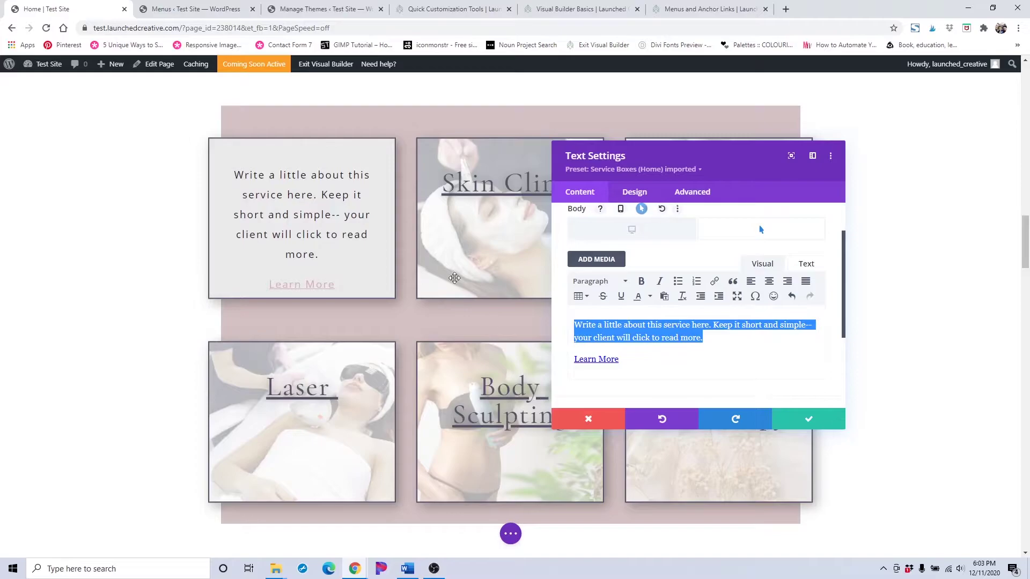
key("BackSpace")
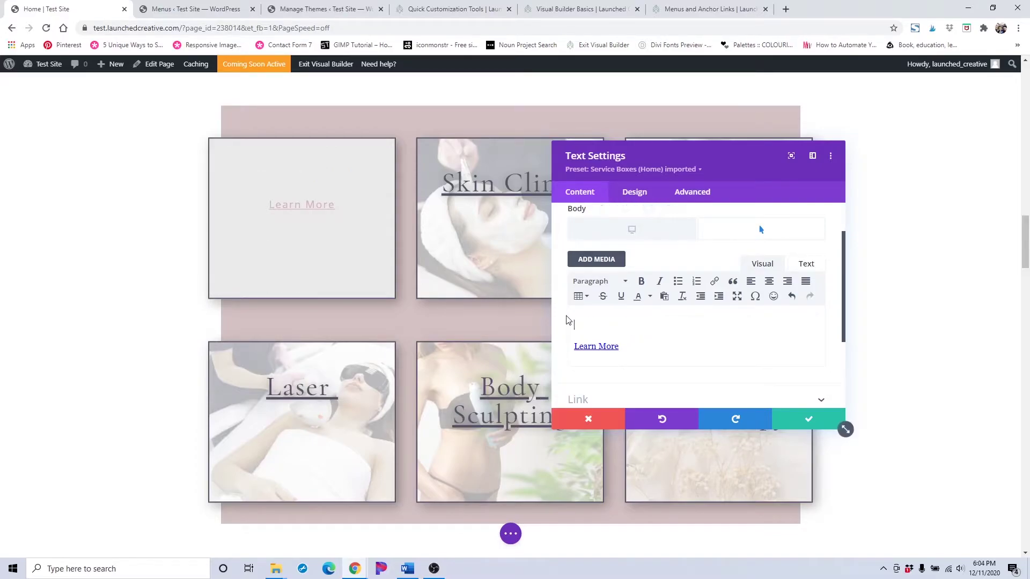
type("/perks/")
key("ctrl+z")
key("ctrl+z")
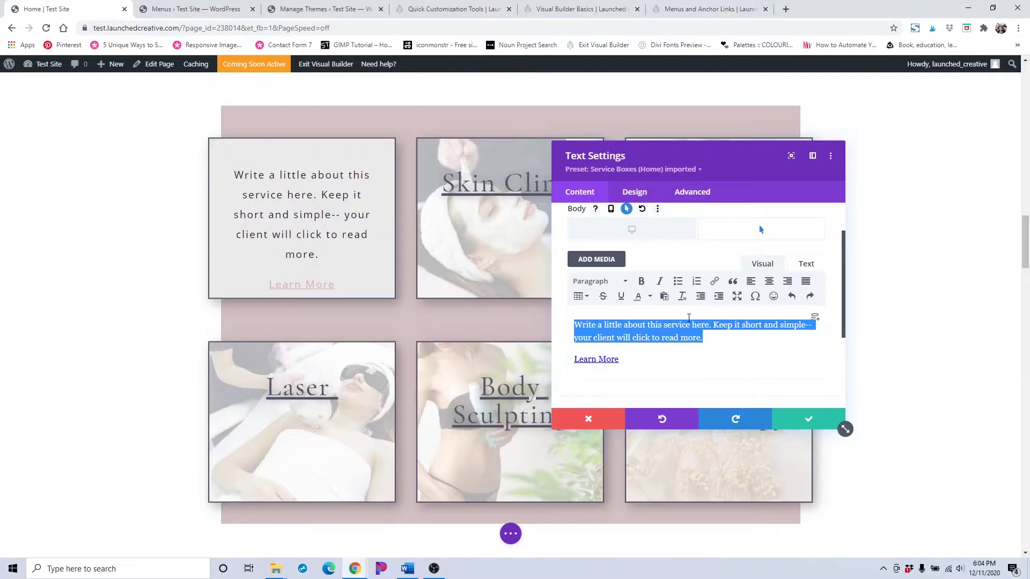
- Select the Learn More link in the hover text, then switch the Fillers box's body back to its default state
scroll(684, 307, "down", 2)
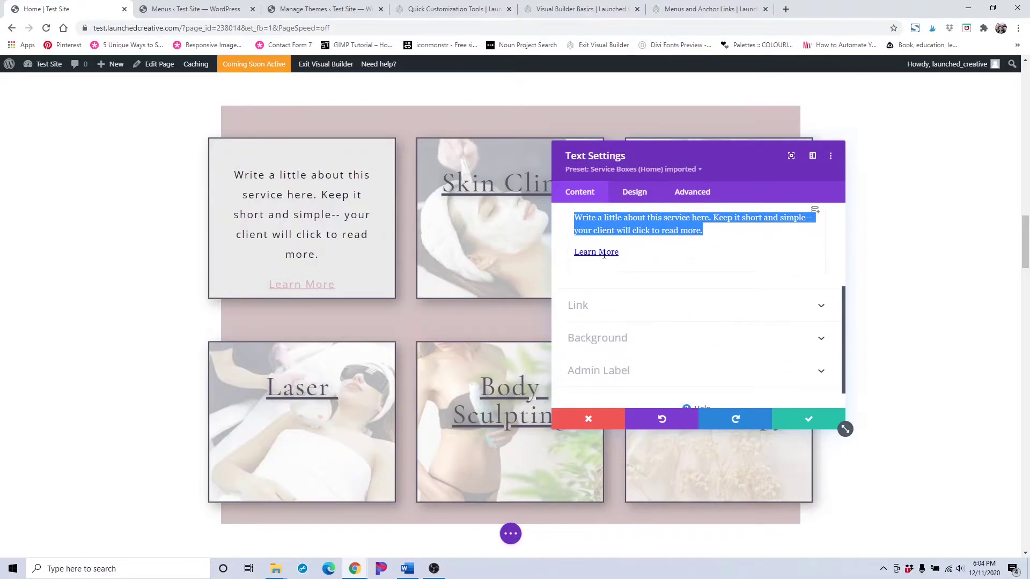
triple_click(640, 258)
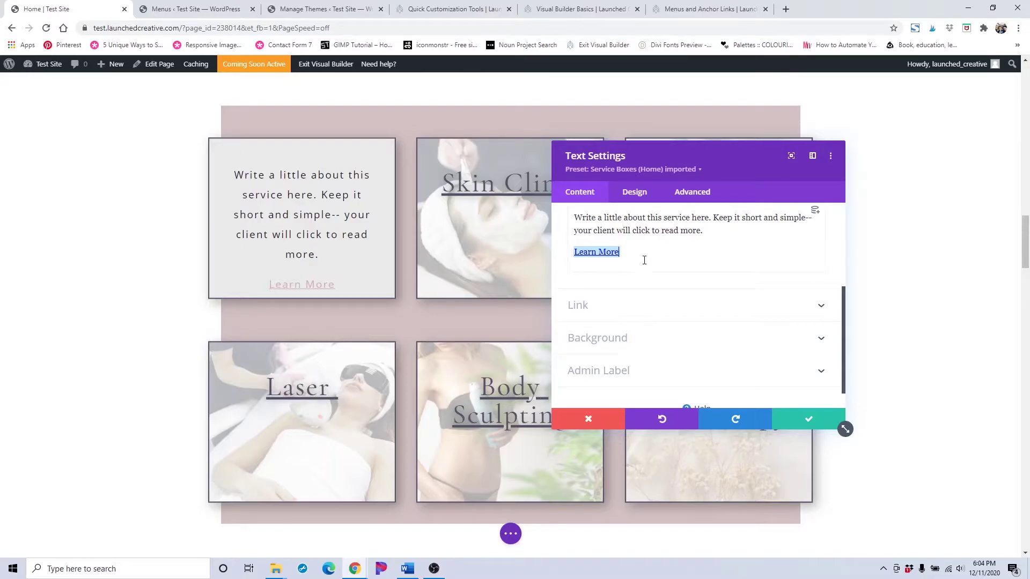
scroll(644, 260, "up", 3)
left_click(643, 263)
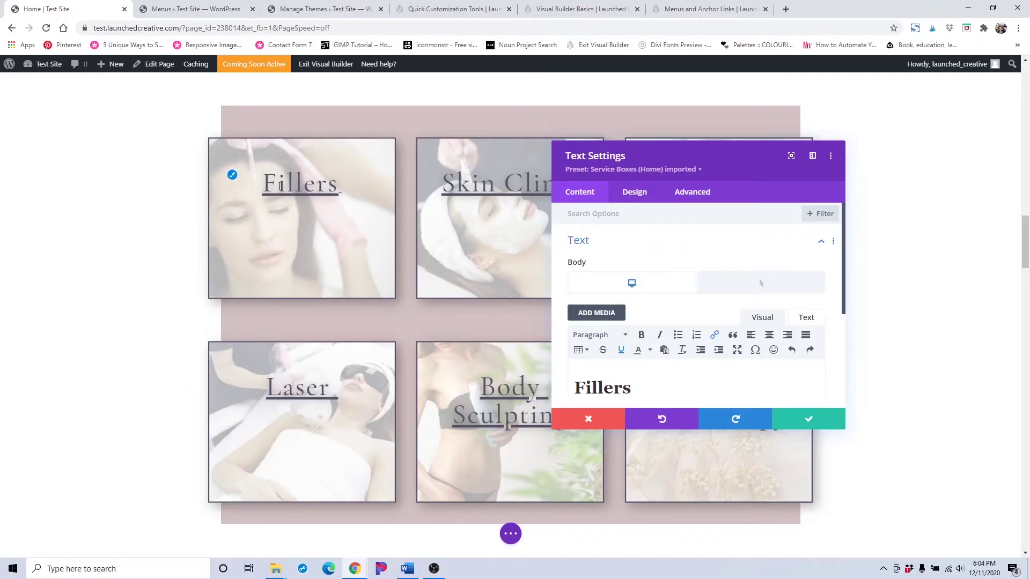
- Open the media library from the Fillers box's background image settings, then close it without choosing an image
scroll(617, 304, "down", 3)
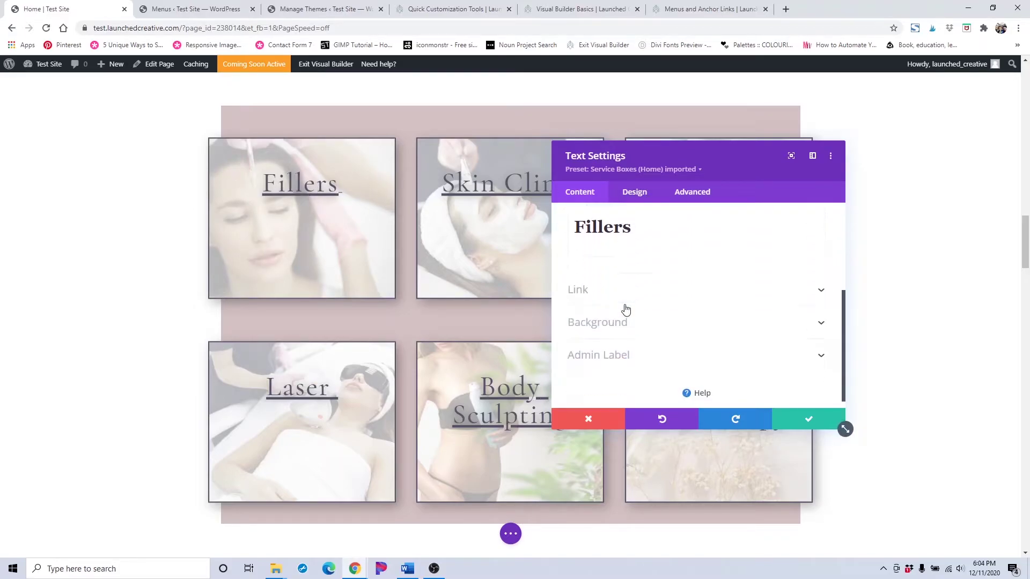
left_click(626, 321)
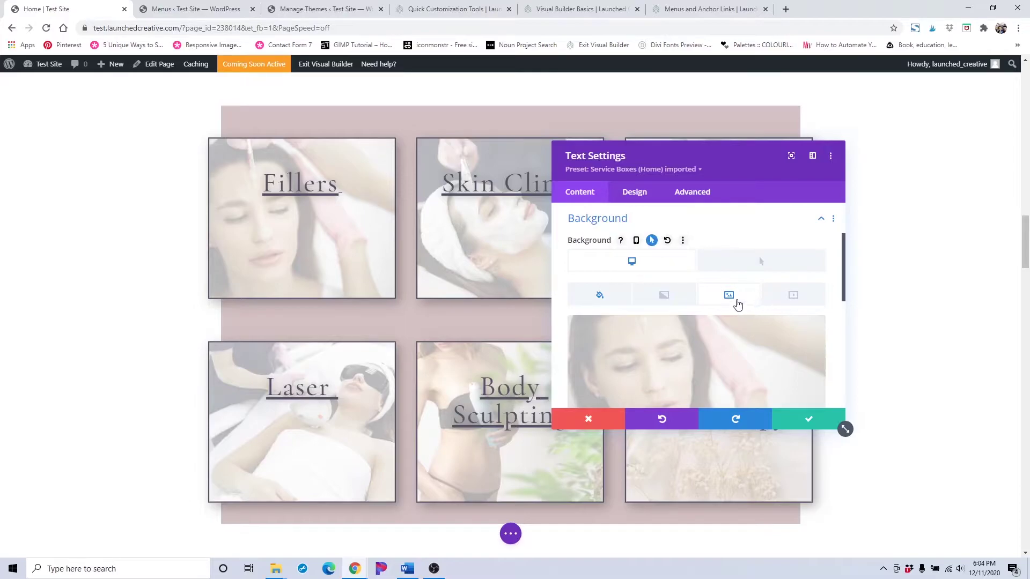
scroll(738, 305, "down", 1)
left_click(734, 303)
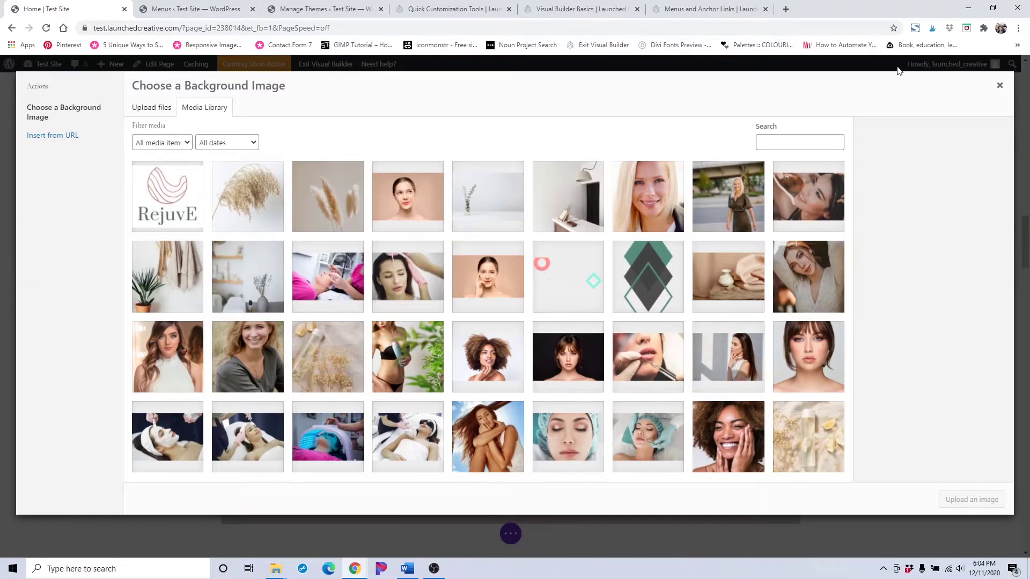
left_click(999, 85)
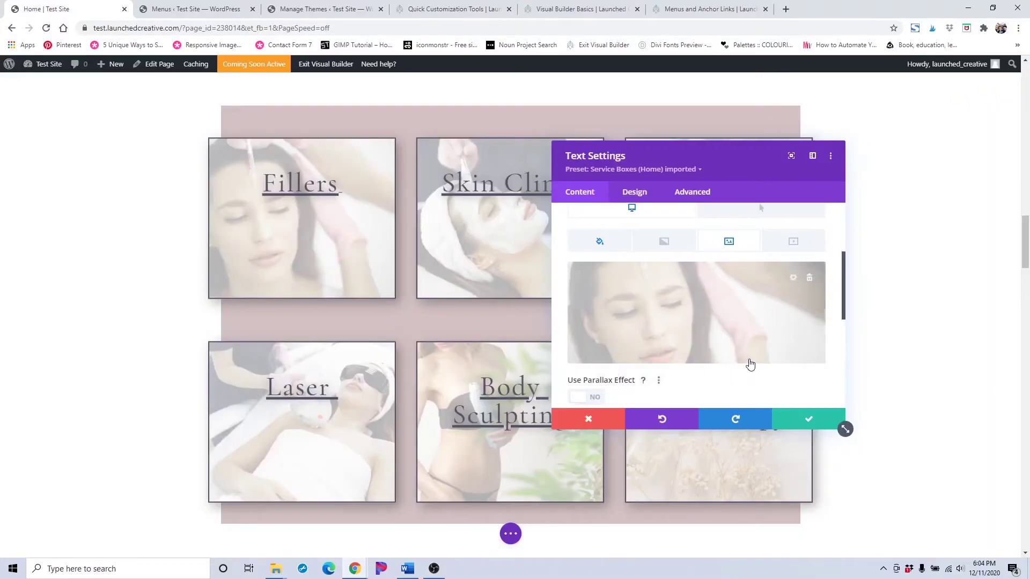
- Save the Fillers box's text settings and move on to the Membership Perks section
scroll(748, 362, "down", 3)
left_click(810, 420)
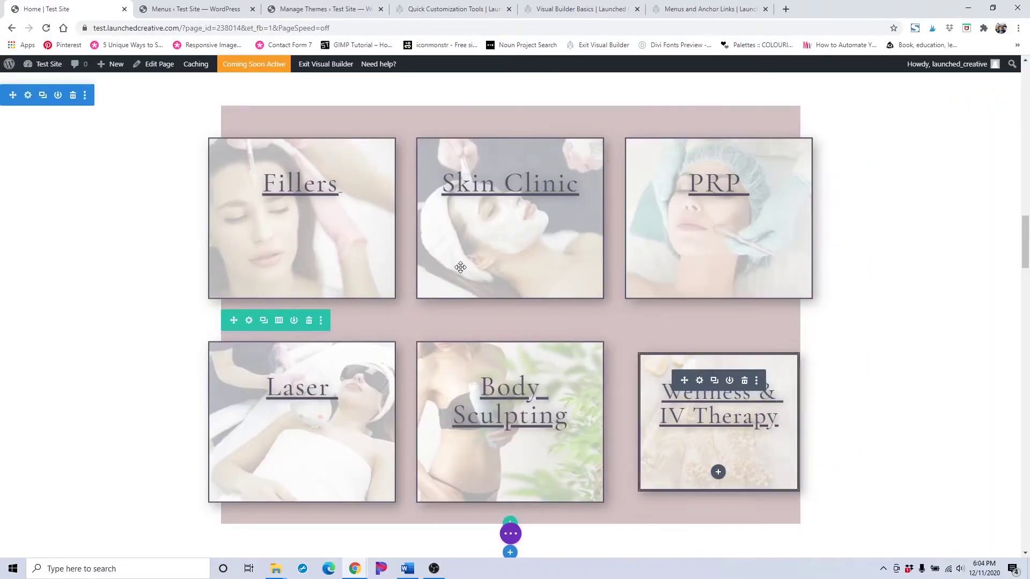
scroll(491, 177, "down", 2)
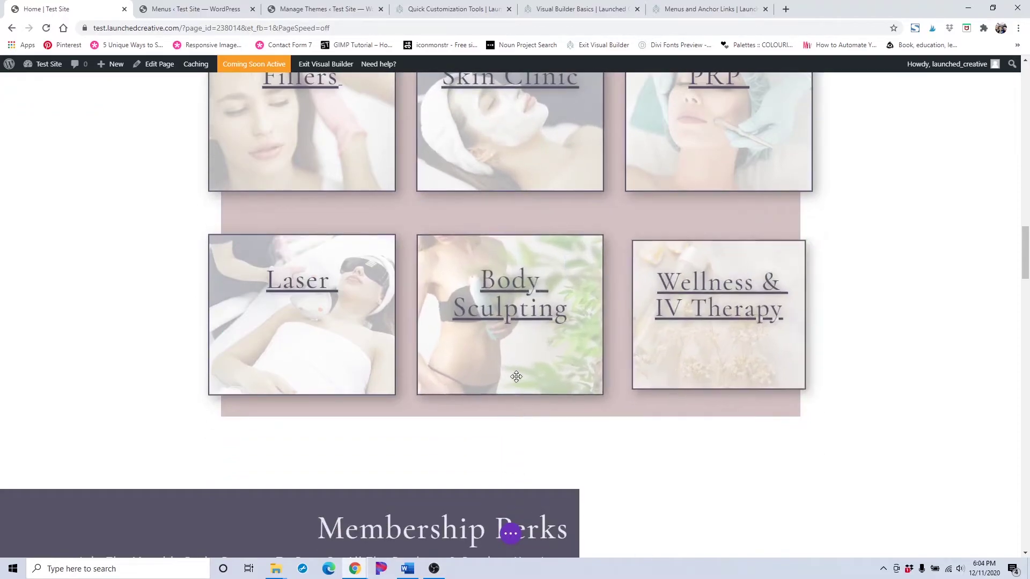
- Check the Divi Library for saved sections to insert below the service boxes, then dismiss the section choices without adding one
scroll(551, 337, "down", 1)
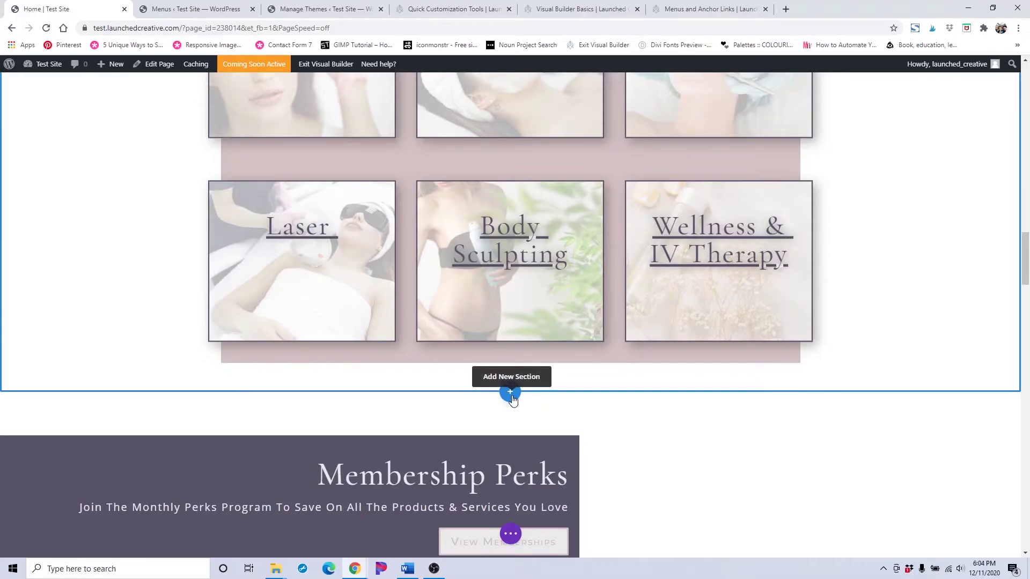
left_click(510, 393)
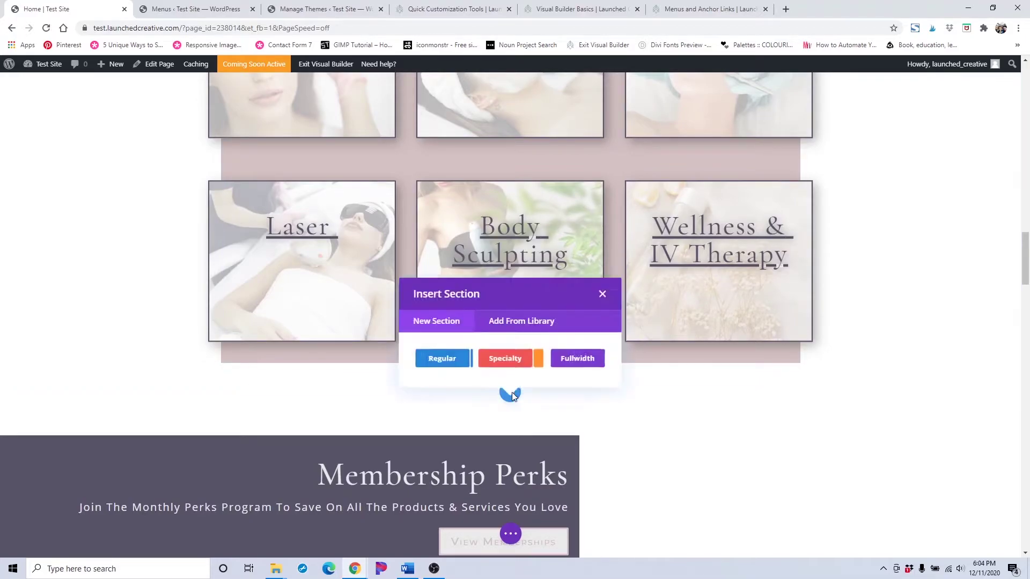
left_click(528, 322)
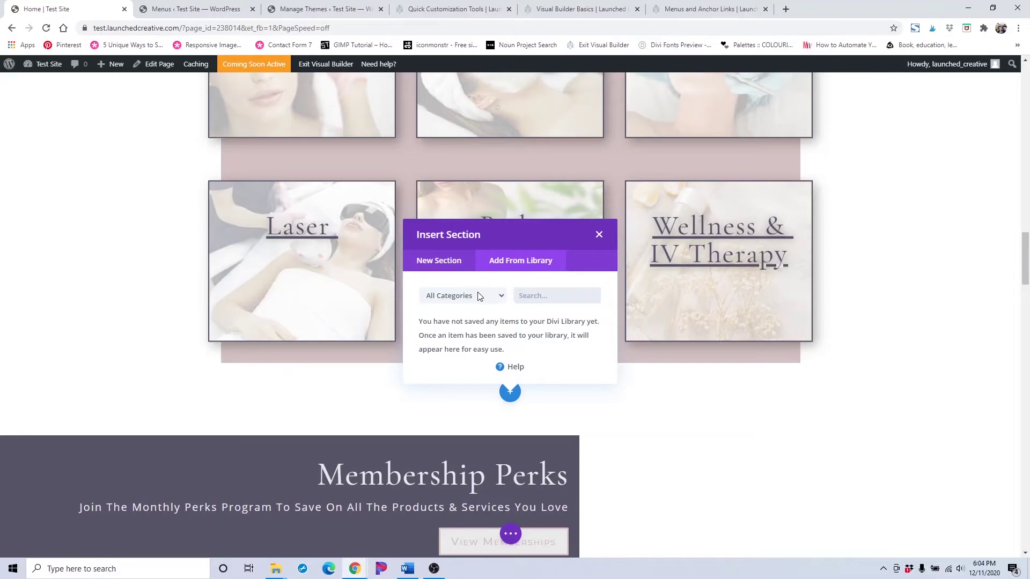
left_click(598, 234)
- Switch to the Rejuve Med Spa Complete Website Kit browser window and bring up its Style Guide page
mouse_move(354, 569)
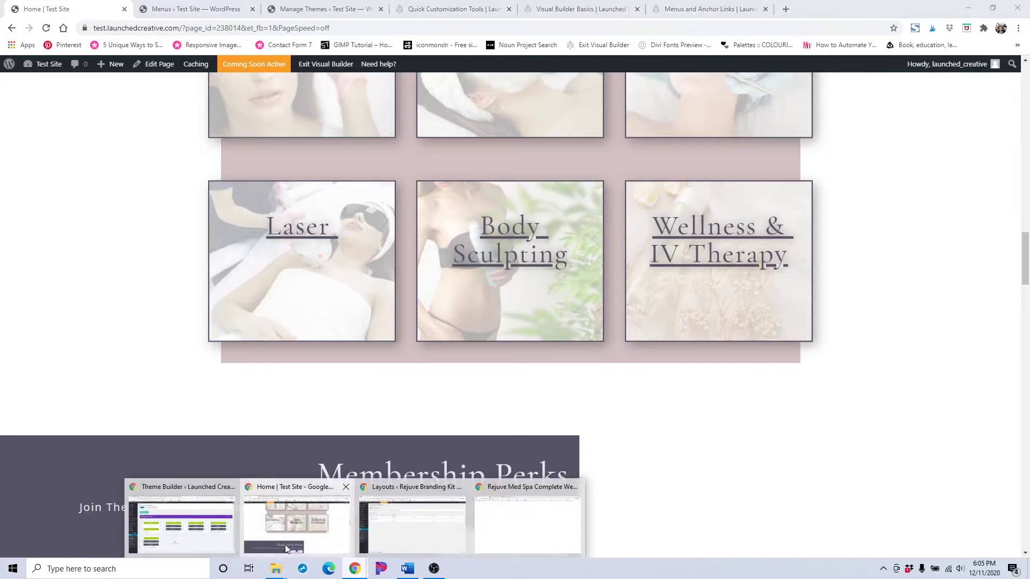
left_click(224, 539)
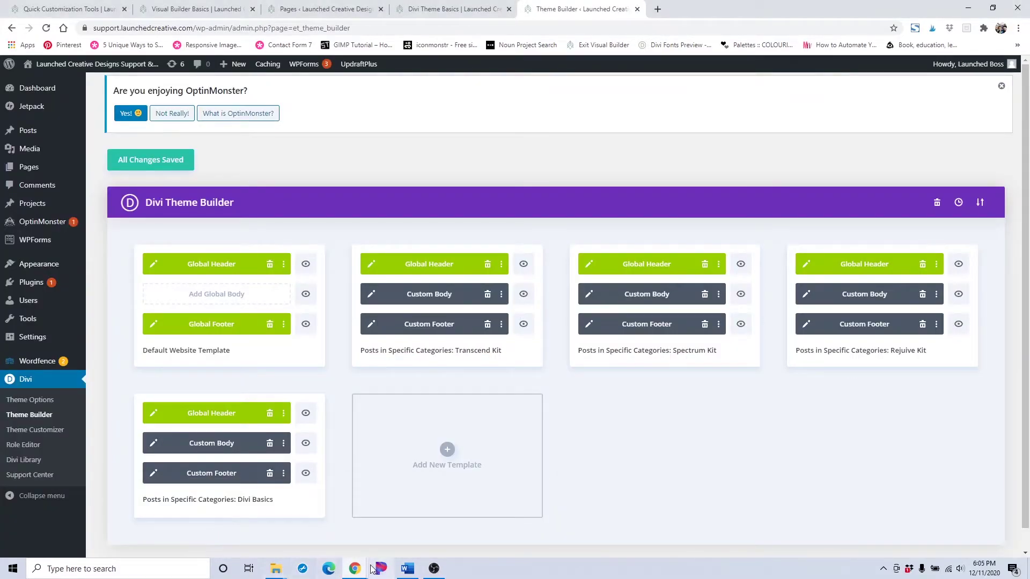
left_click(310, 540)
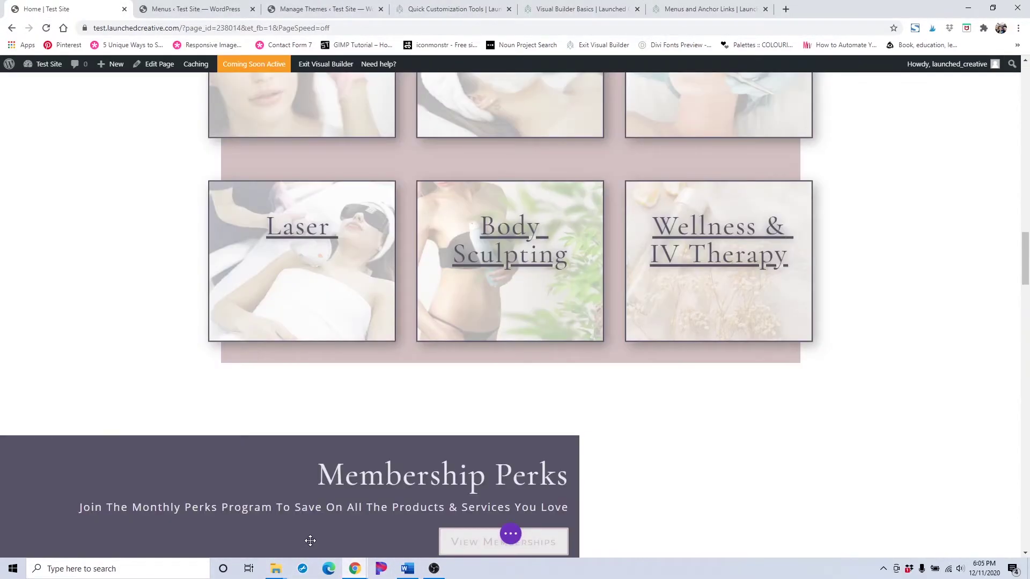
mouse_move(359, 569)
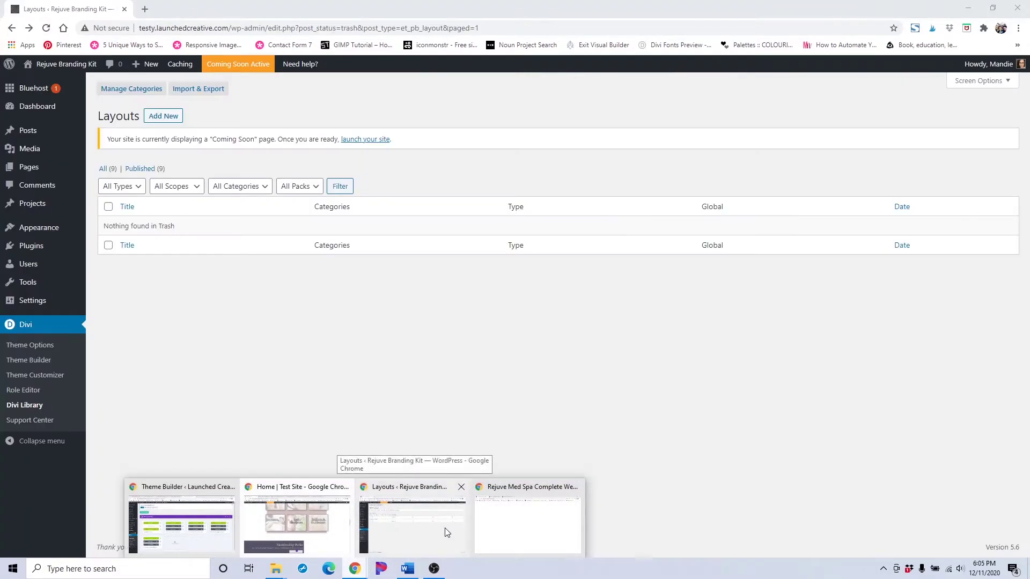
left_click(445, 529)
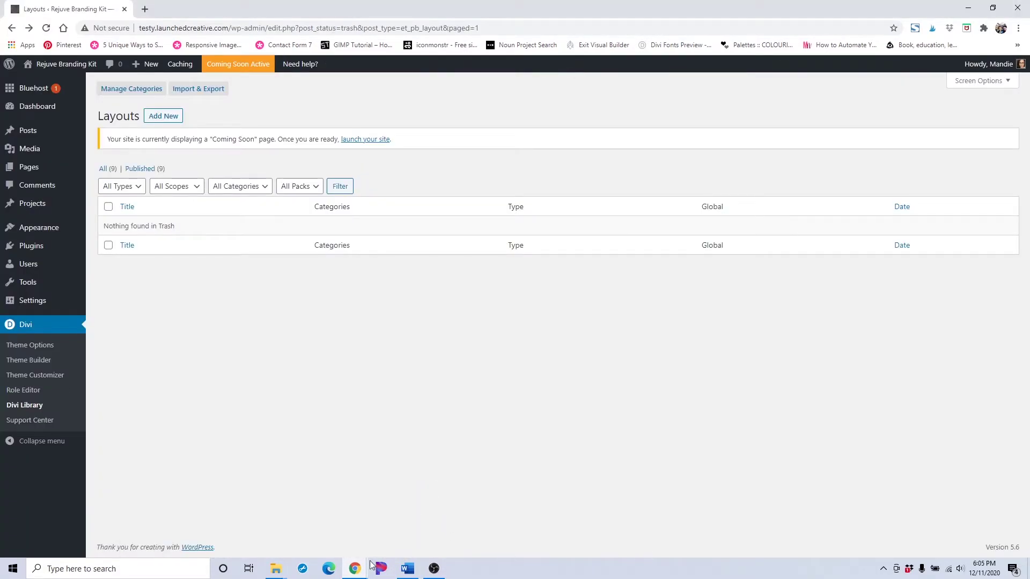
mouse_move(363, 568)
left_click(476, 531)
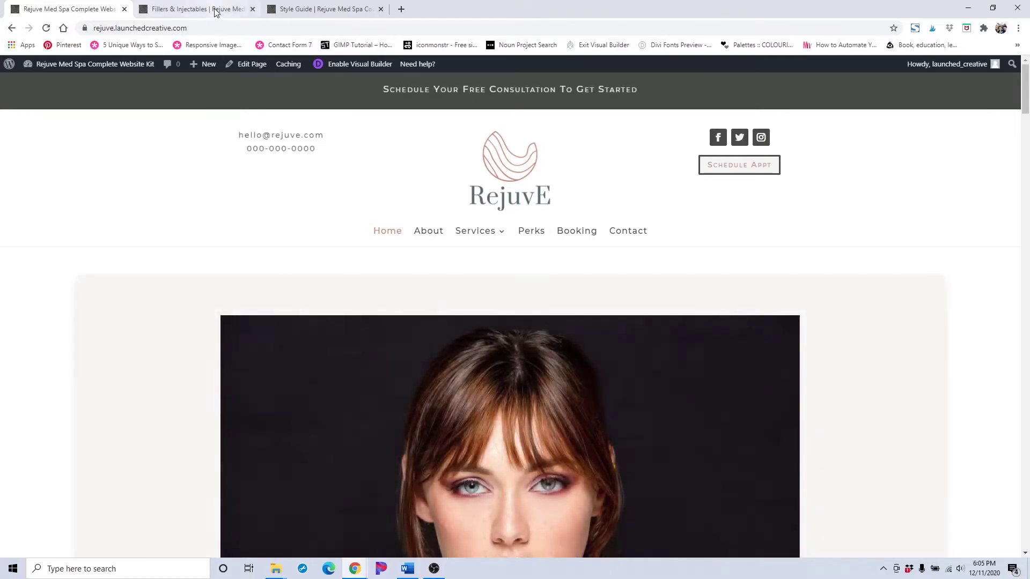
left_click(287, 9)
- Look through the Style Guide's module styles and Quick Add Sections down to the Services section
scroll(471, 245, "down", 5)
scroll(470, 245, "down", 20)
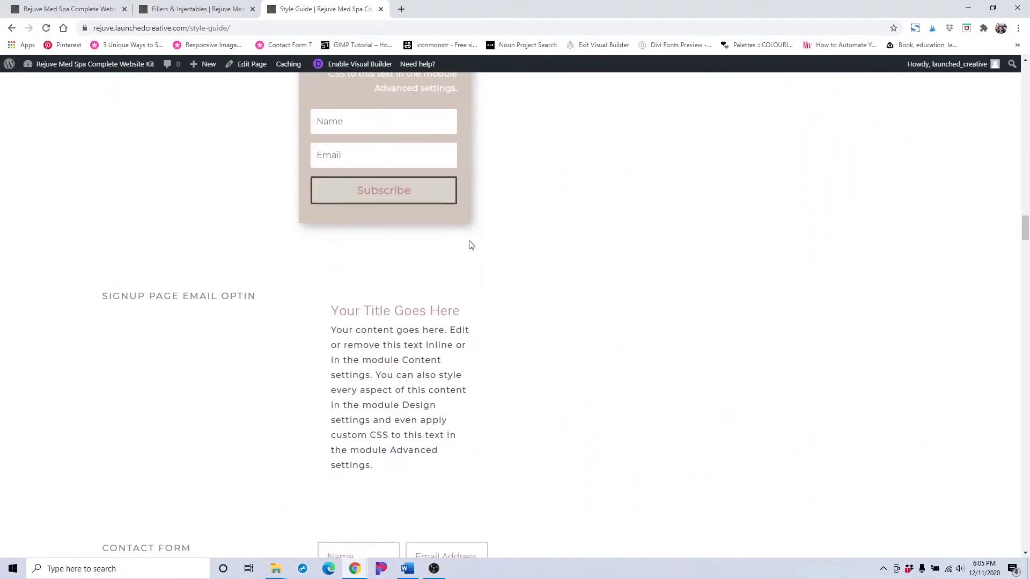
scroll(470, 245, "down", 20)
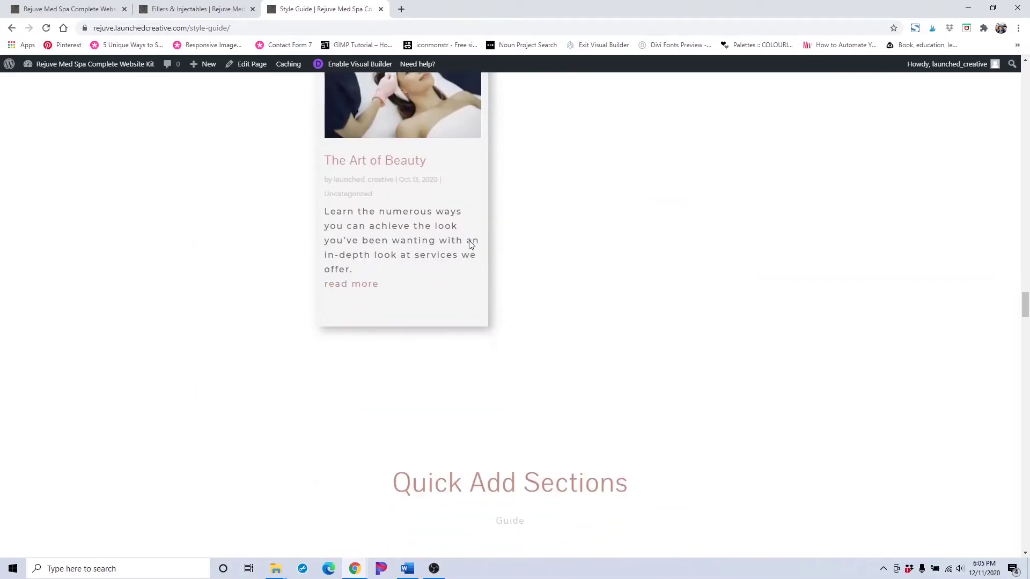
scroll(471, 245, "down", 8)
left_click_drag(1019, 320, 1018, 476)
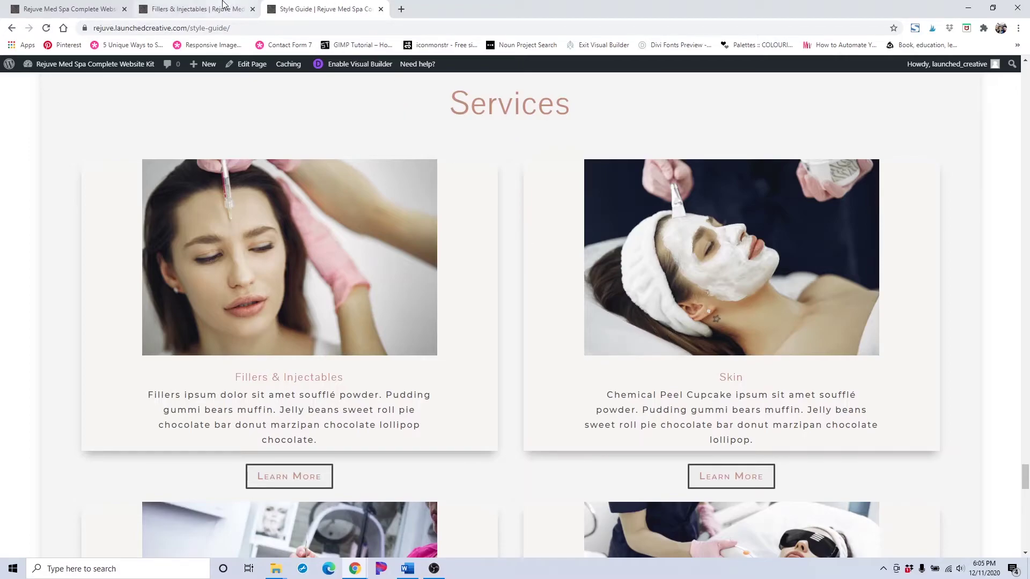
- On the Rejuve home page, insert the Alternate Service Box library section from Alternate Sections between the service cards and Membership Perks
left_click(64, 9)
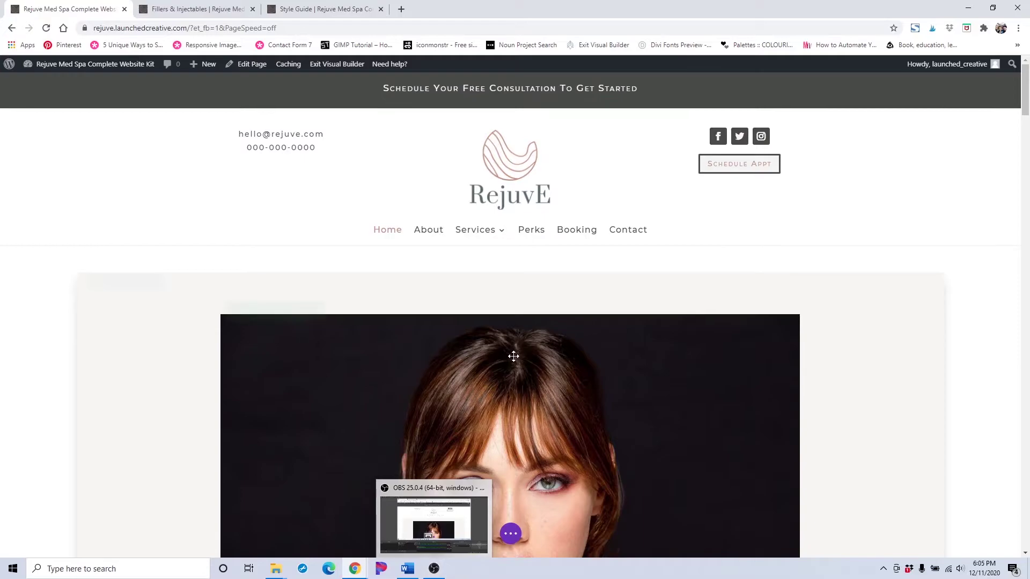
scroll(514, 356, "down", 15)
scroll(511, 374, "down", 19)
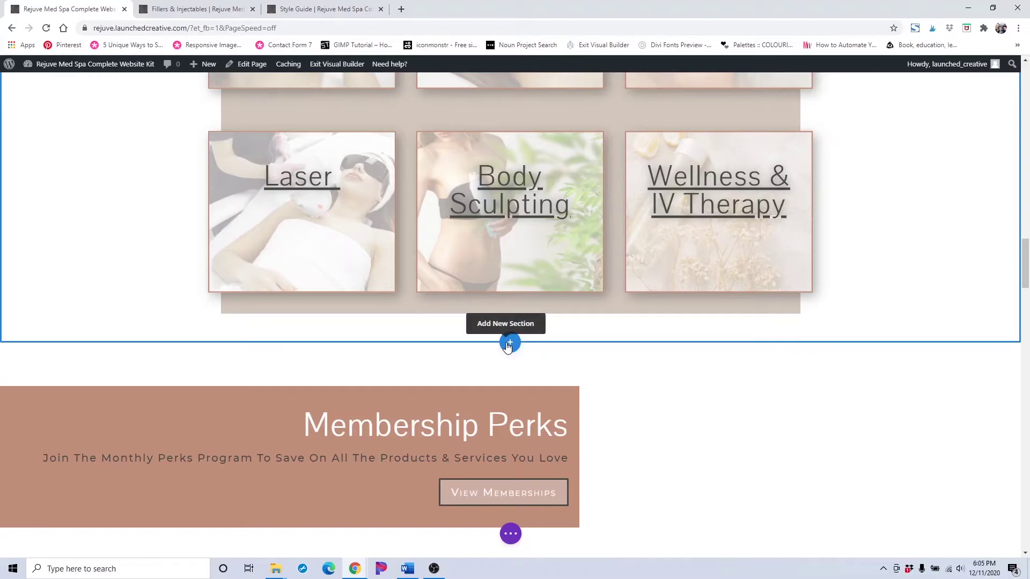
left_click(508, 344)
left_click(520, 162)
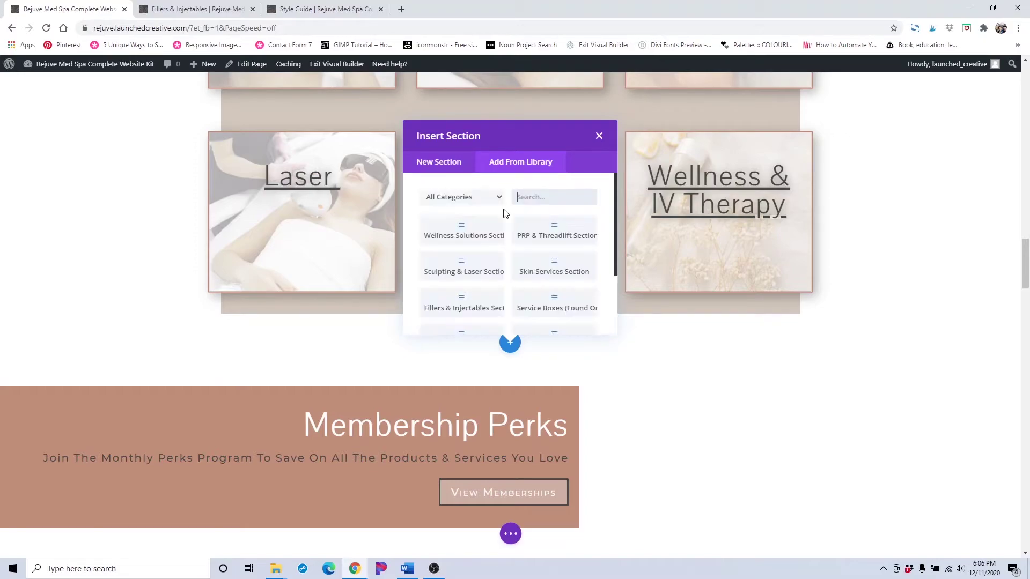
left_click(481, 166)
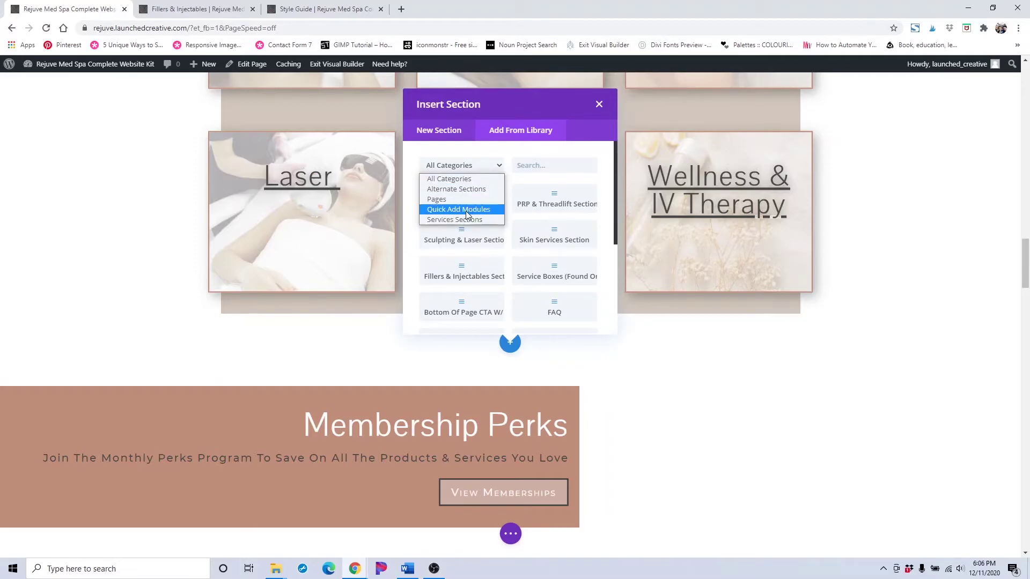
left_click(473, 190)
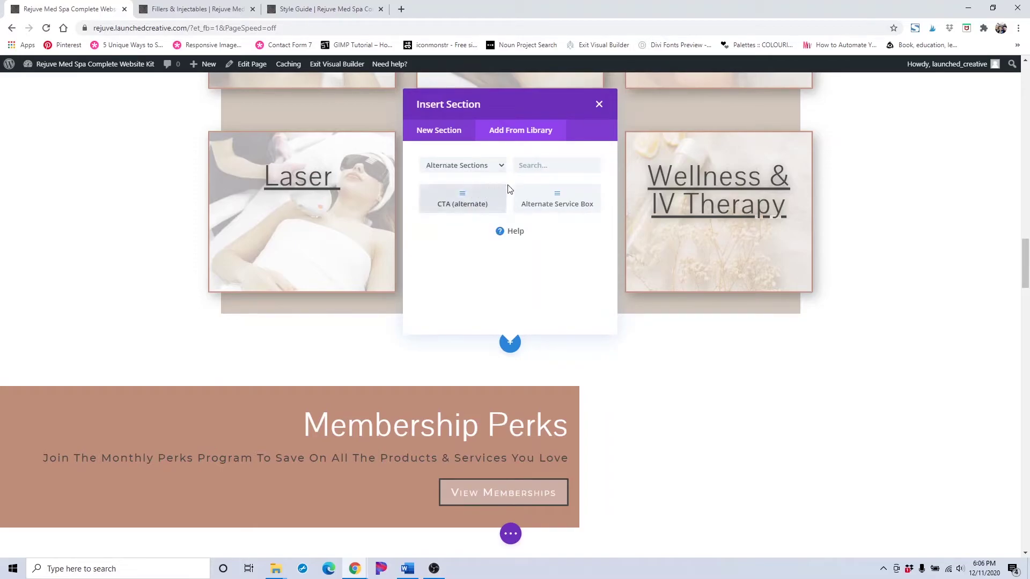
left_click(537, 205)
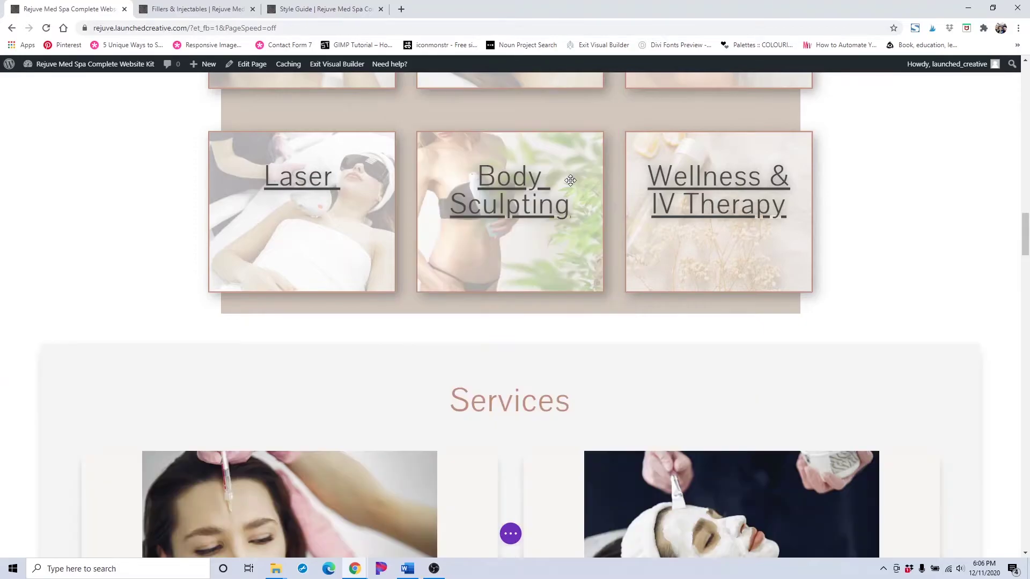
- Compare the inserted Services section with the original service cards, and view the Fillers & Injectables blurb's content settings without saving changes
scroll(459, 353, "down", 5)
scroll(459, 355, "down", 1)
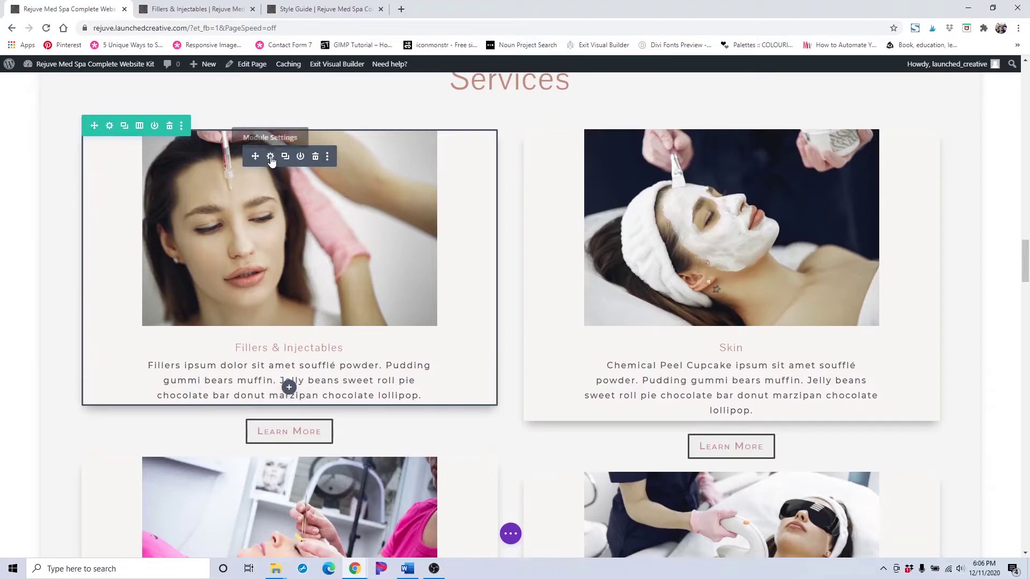
scroll(388, 225, "up", 12)
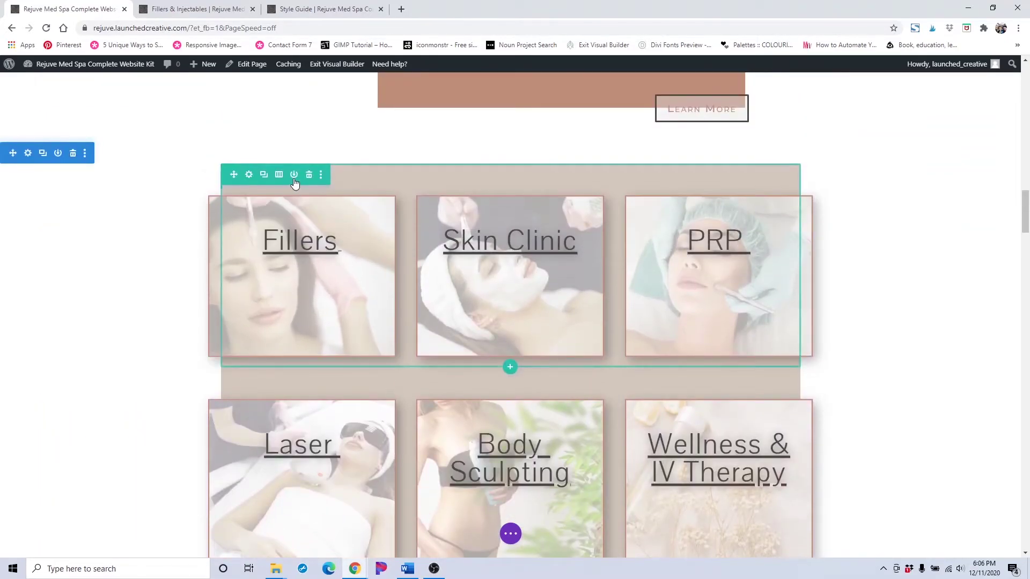
scroll(72, 158, "down", 4)
scroll(73, 158, "up", 5)
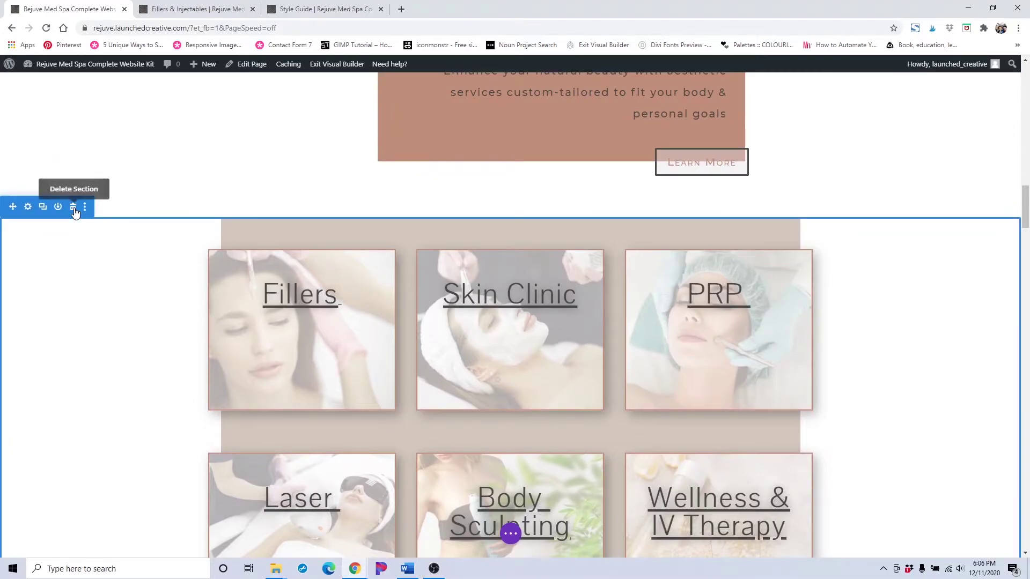
scroll(478, 306, "down", 10)
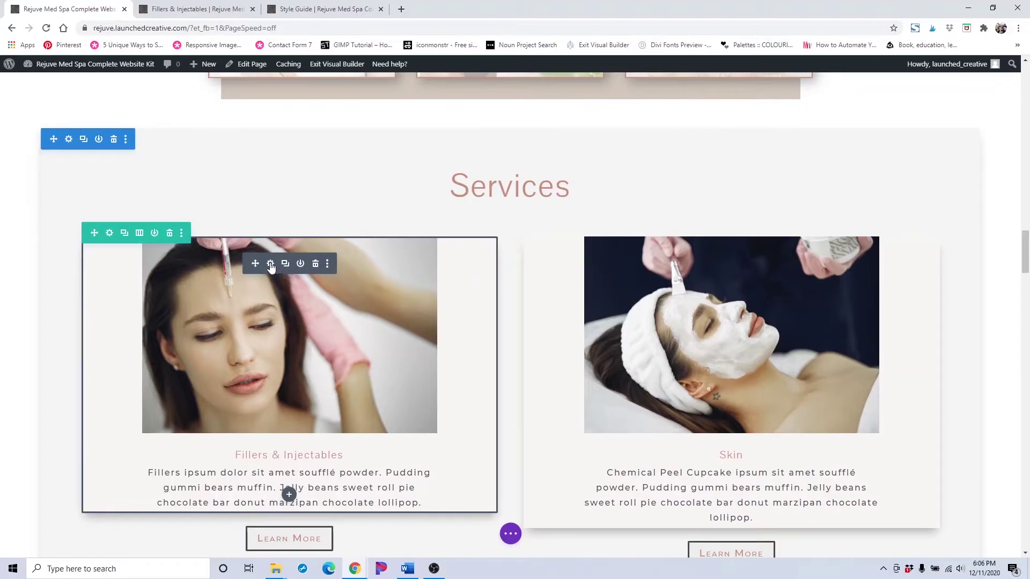
left_click(270, 263)
left_click_drag(276, 163, 748, 161)
scroll(498, 303, "down", 2)
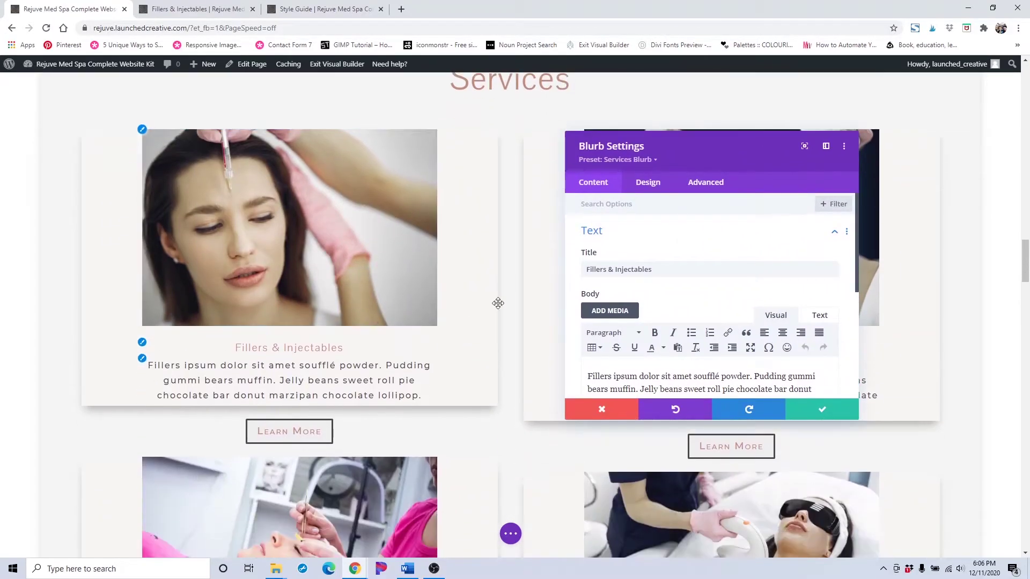
left_click(601, 409)
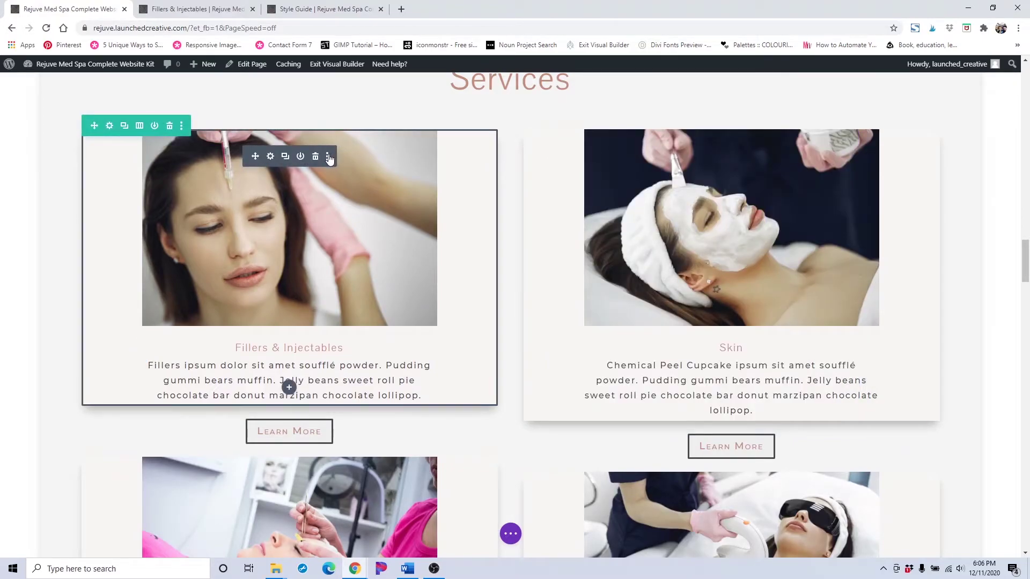
- Edit the preset style of the Fillers & Injectables blurb and give its background the saved terracotta colour
left_click(328, 157)
left_click(312, 331)
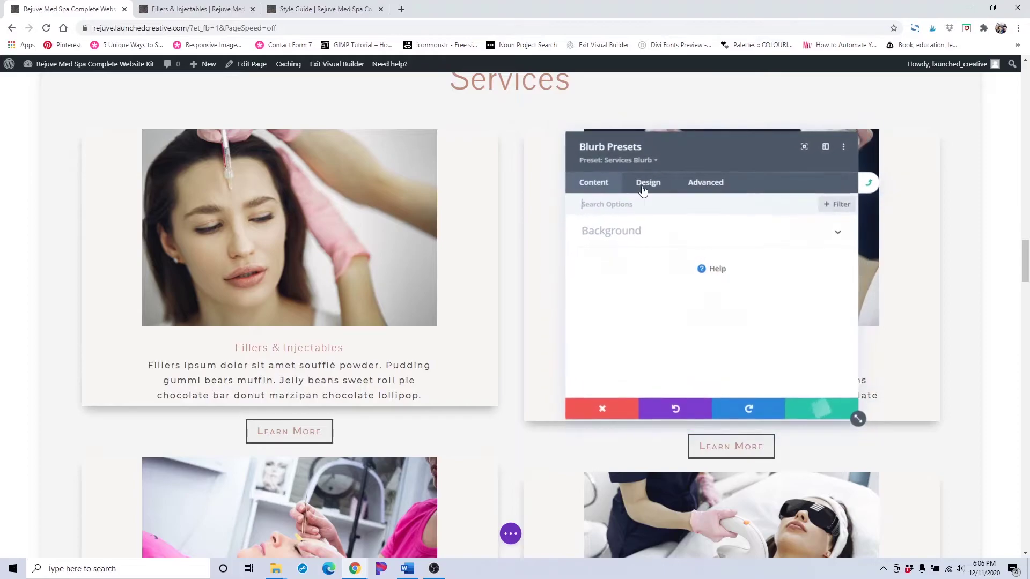
left_click(638, 239)
scroll(648, 282, "down", 3)
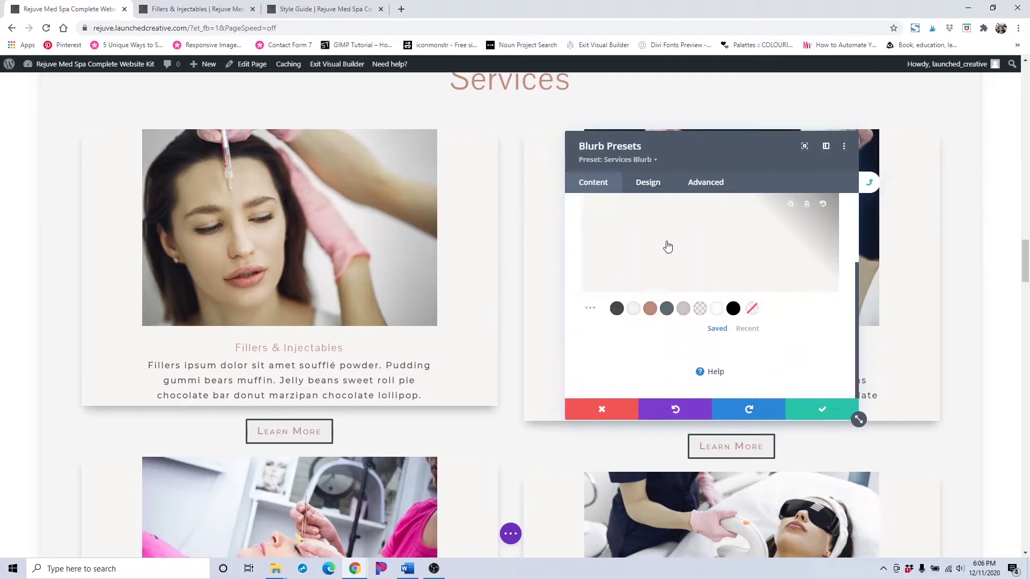
left_click(651, 310)
- Try the saved off-white colour for the Services Blurb preset's title text, and discard the preset changes
left_click(648, 183)
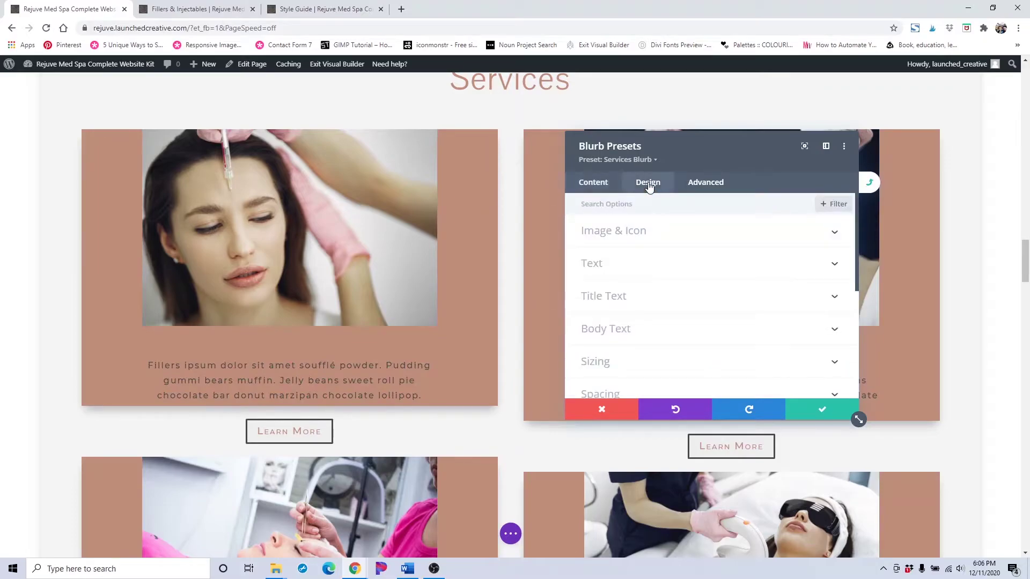
left_click(636, 294)
scroll(639, 303, "down", 5)
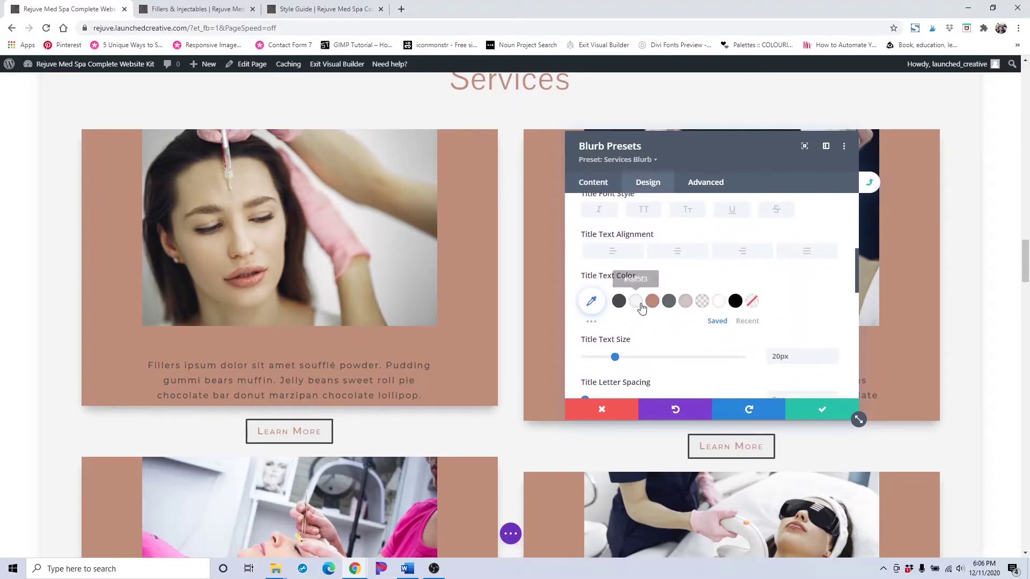
left_click(641, 307)
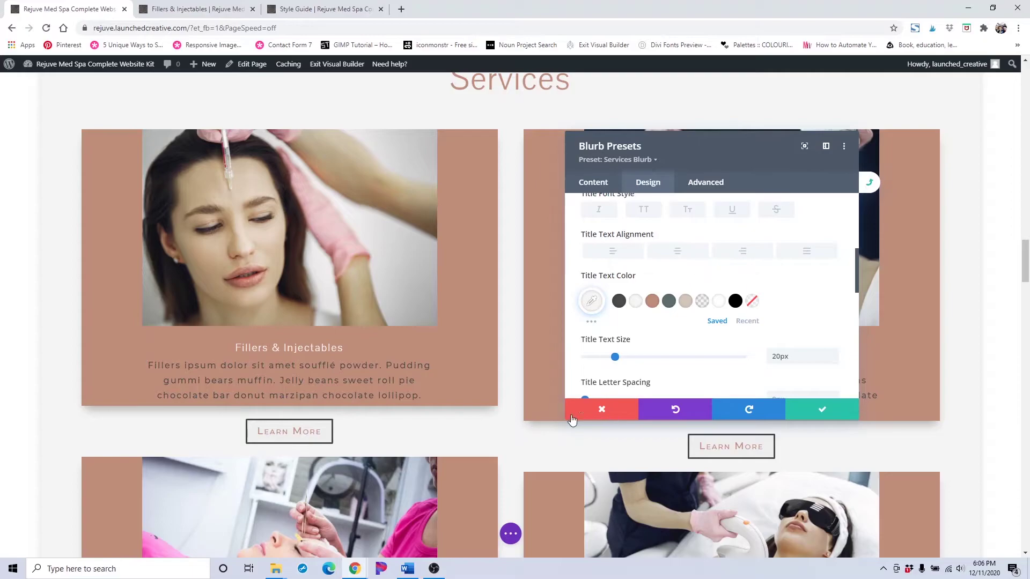
left_click(853, 414)
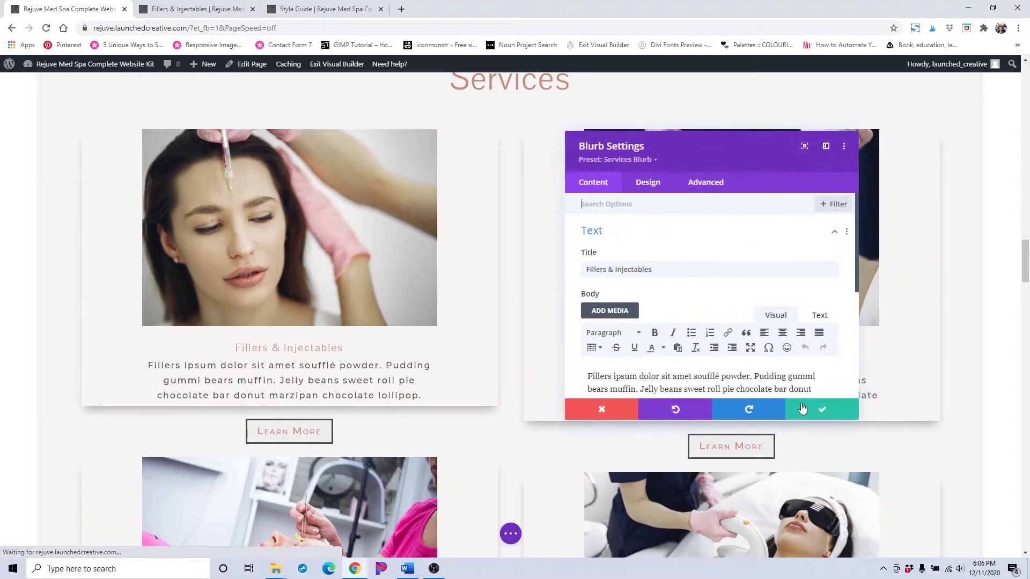
left_click(850, 415)
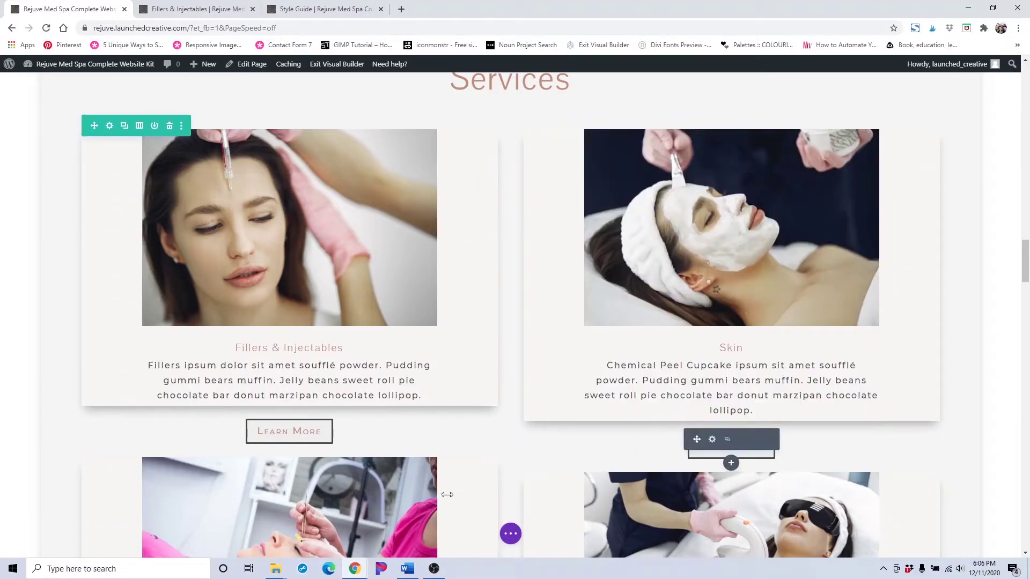
- Examine the image and the remaining content options of the Fillers & Injectables blurb, and close its settings without saving
scroll(284, 429, "up", 1)
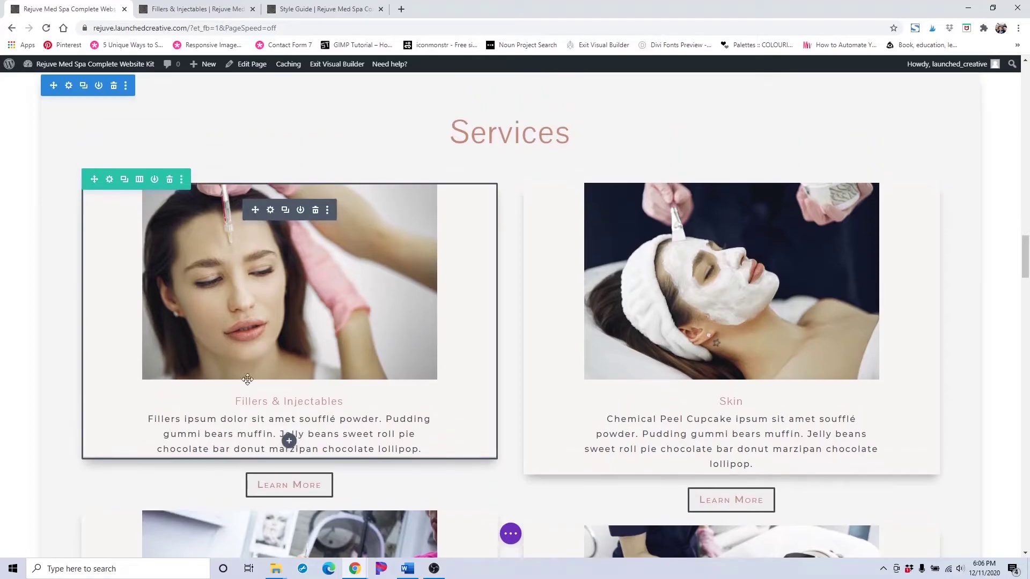
left_click(270, 211)
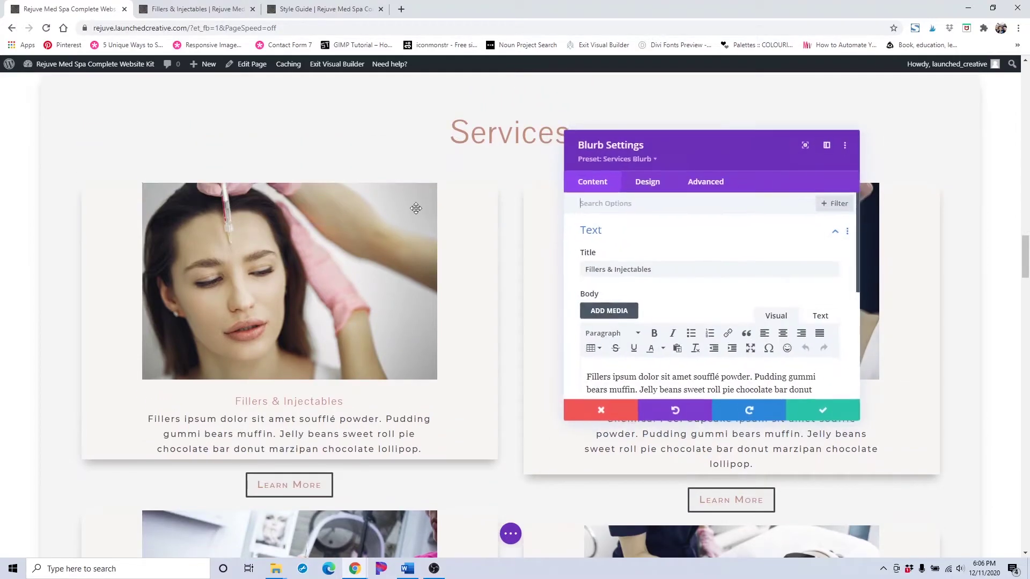
scroll(643, 297, "down", 3)
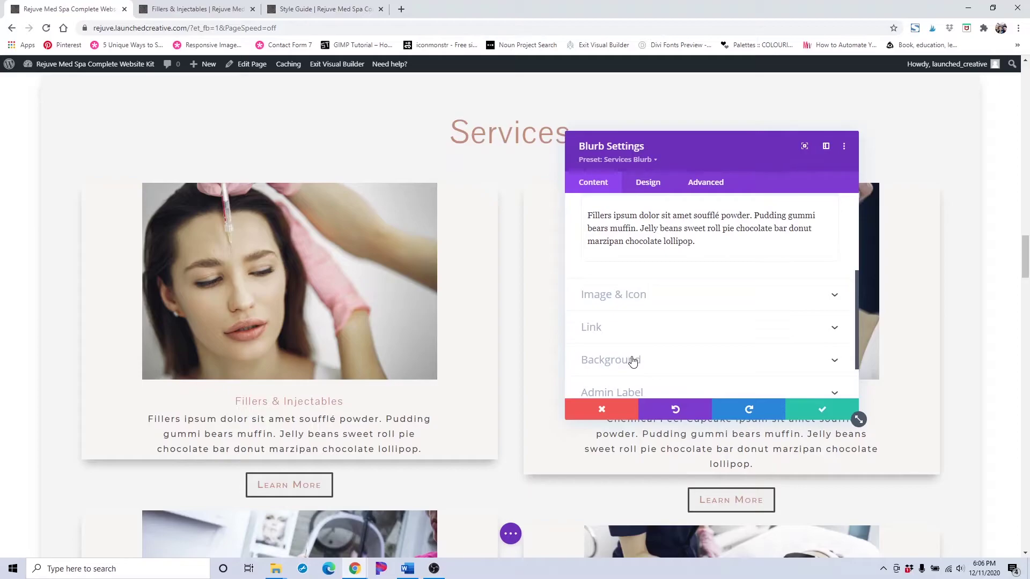
left_click(633, 294)
scroll(674, 313, "down", 3)
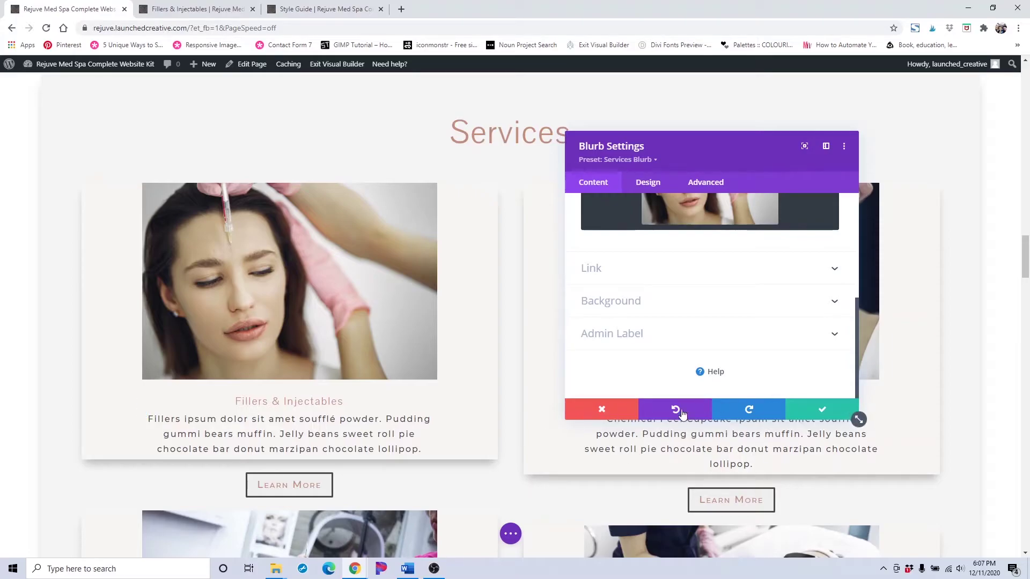
left_click(612, 417)
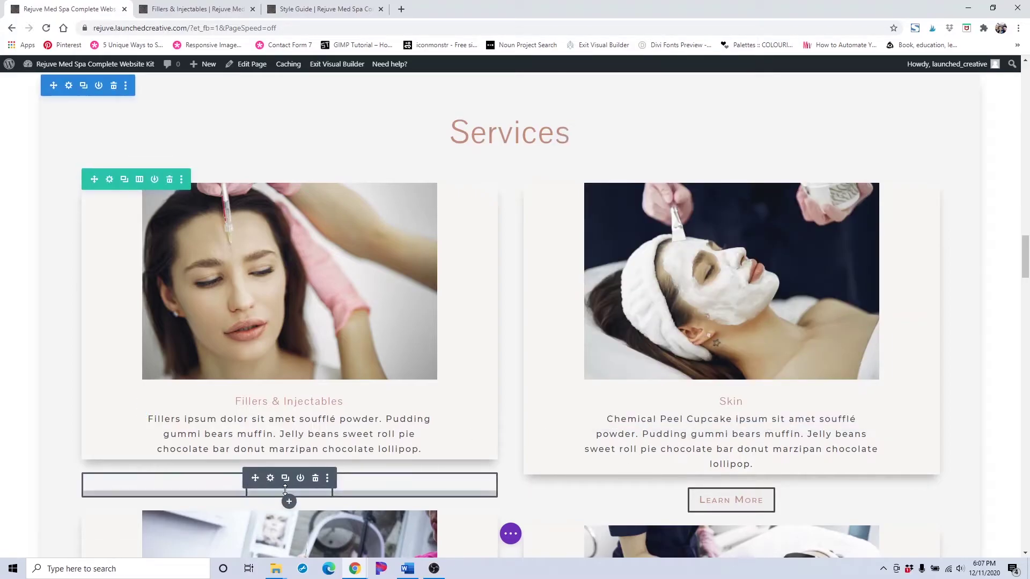
- Check the link URL setting of the Learn More button under Fillers & Injectables, and close the button settings without saving
scroll(550, 442, "down", 1)
scroll(550, 441, "down", 1)
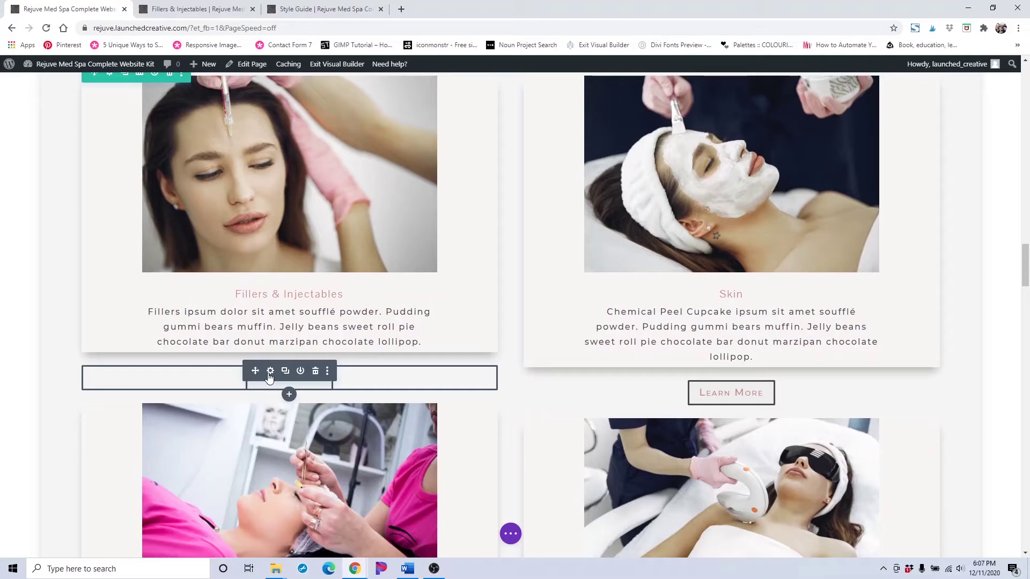
left_click(270, 372)
left_click(604, 305)
left_click(641, 257)
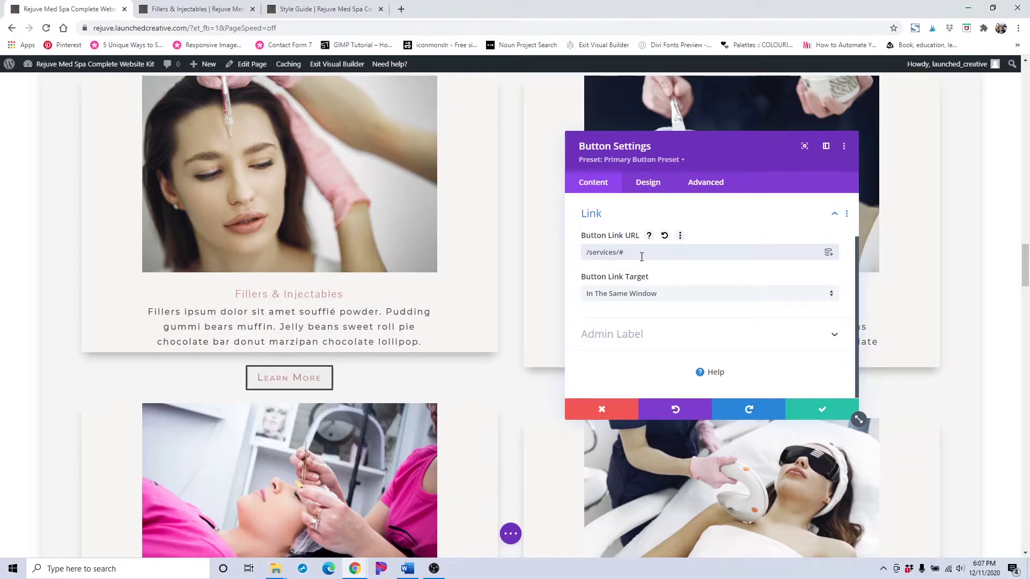
left_click(602, 409)
scroll(350, 234, "up", 1)
scroll(350, 234, "up", 2)
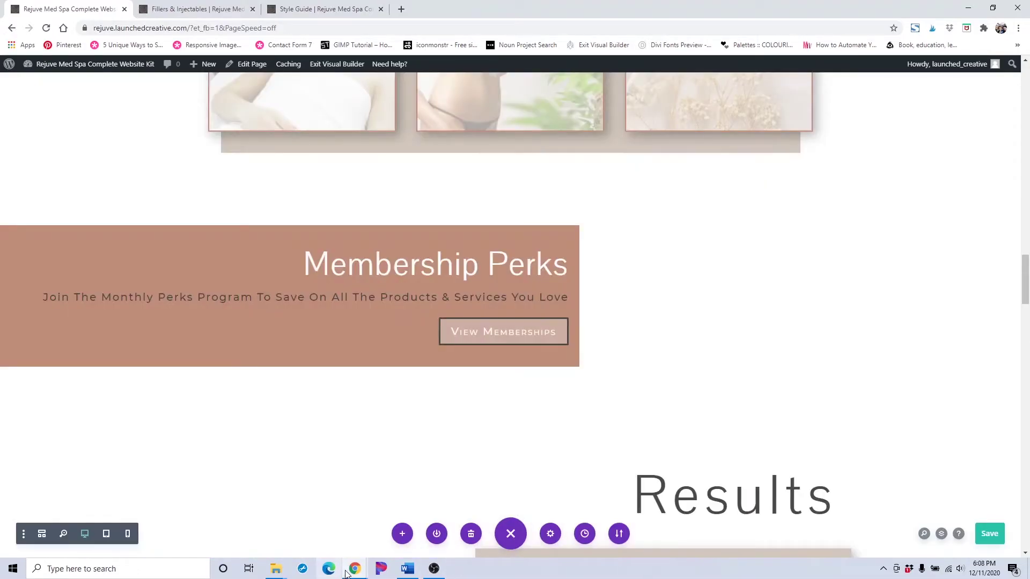
- Switch to the browser window with the Test Site home page and look over its service cards and Membership Perks banner
mouse_move(354, 568)
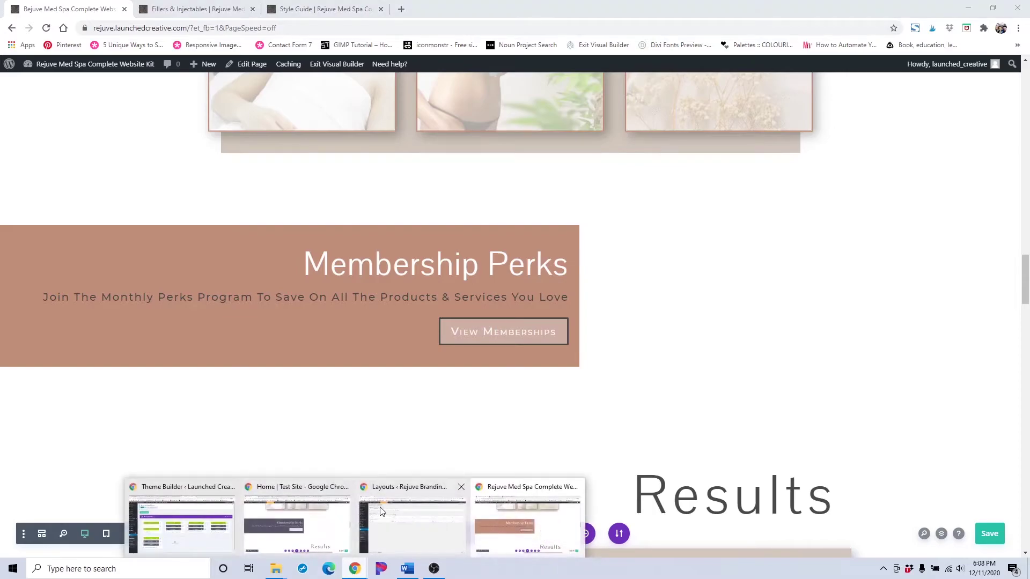
left_click(301, 512)
scroll(857, 212, "up", 2)
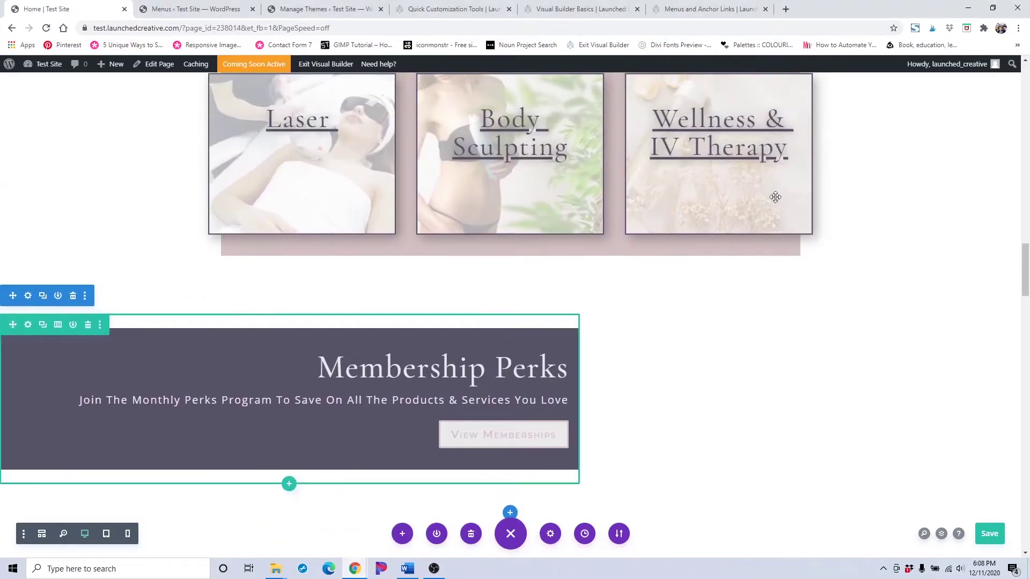
scroll(416, 253, "down", 2)
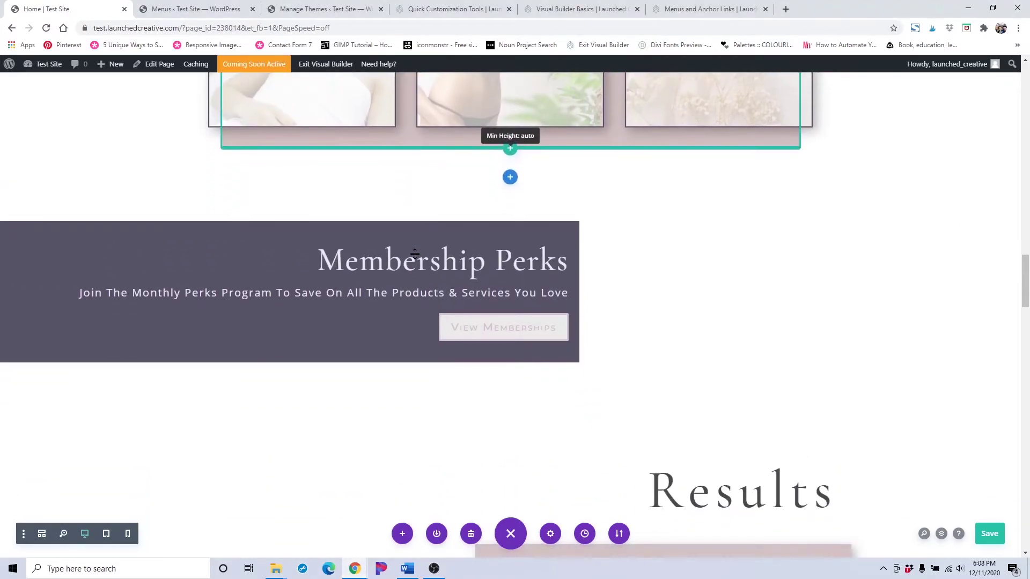
scroll(536, 215, "up", 6)
scroll(388, 173, "down", 4)
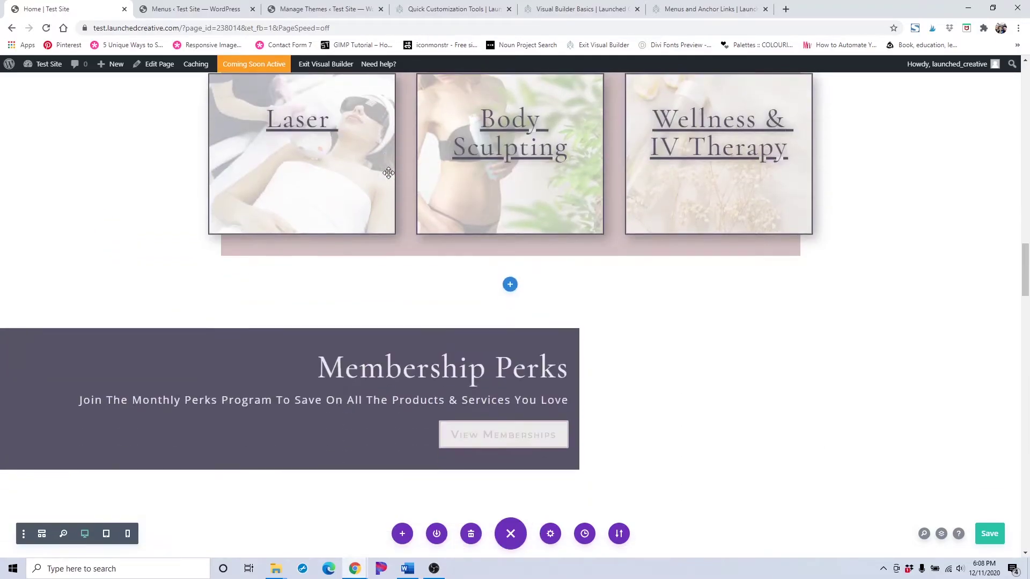
scroll(652, 277, "down", 2)
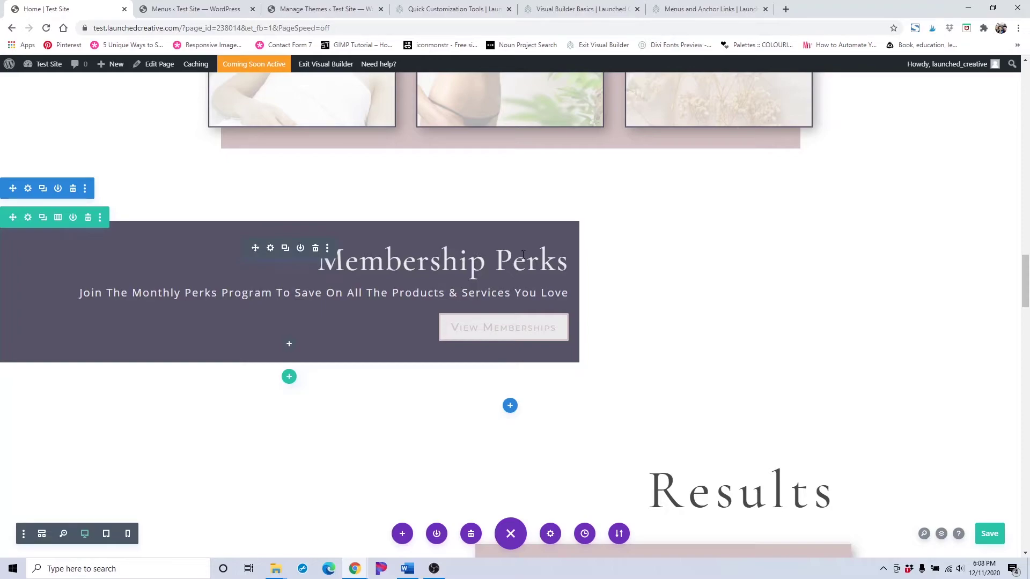
- Examine the background and title text options in the Main CTA preset of the Membership Perks banner, and close its settings without saving
left_click(328, 250)
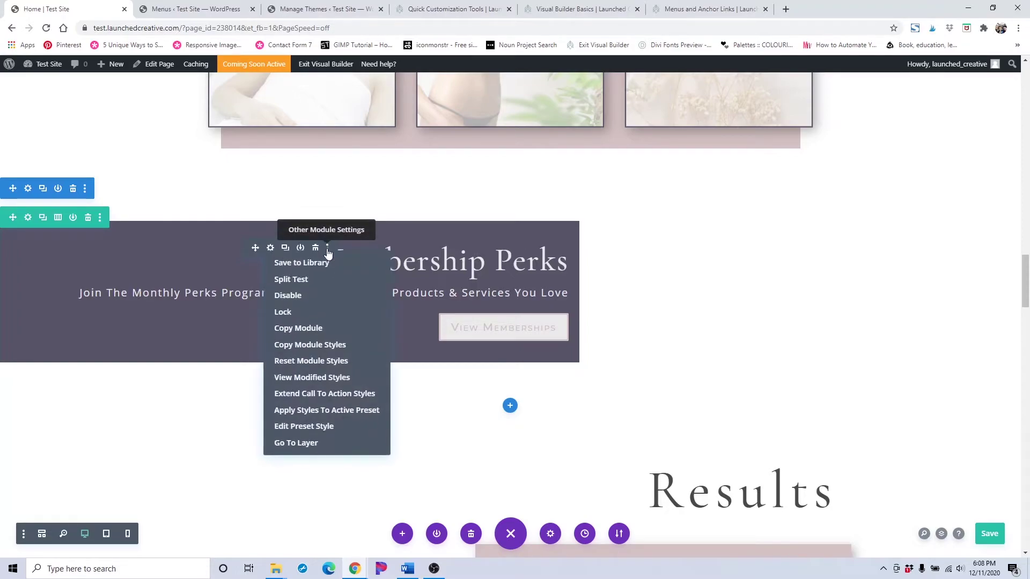
left_click(283, 427)
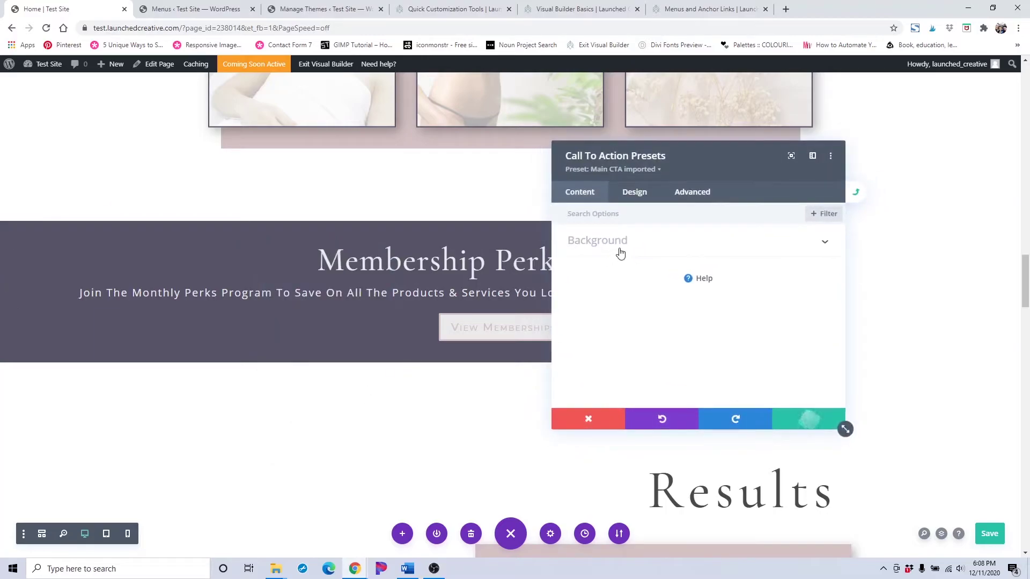
left_click(620, 252)
left_click(634, 193)
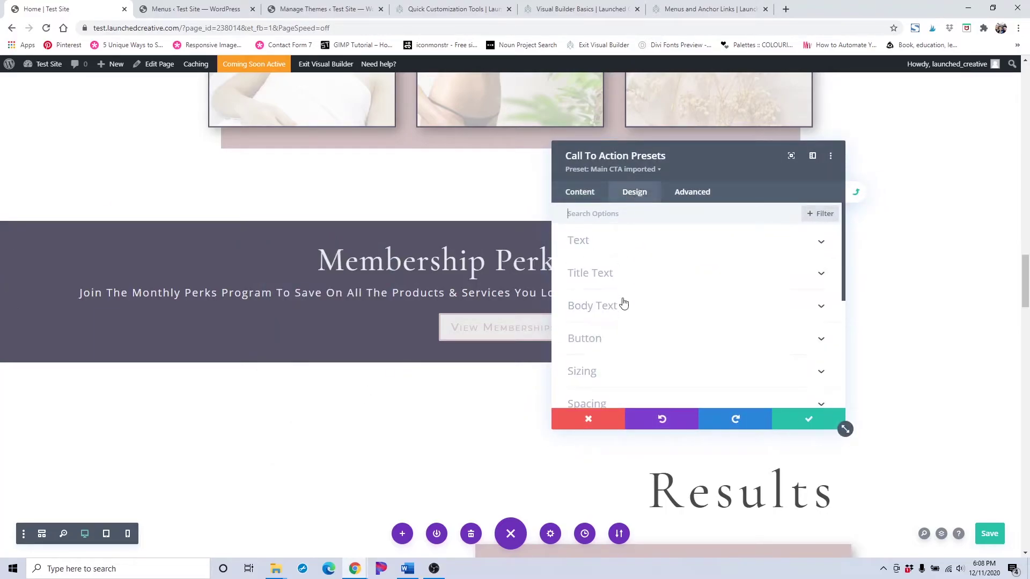
left_click(633, 272)
scroll(633, 322, "down", 2)
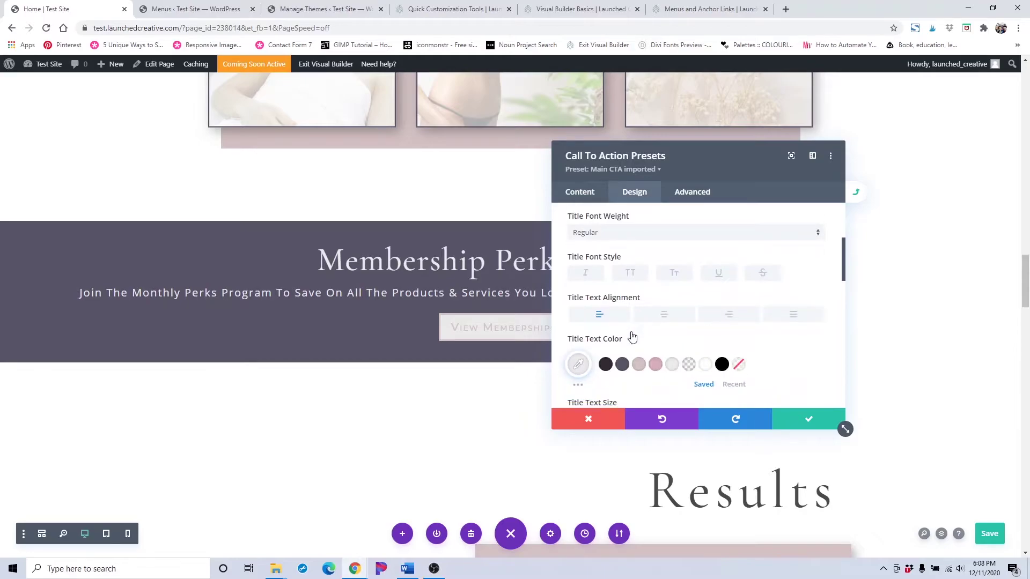
left_click(606, 423)
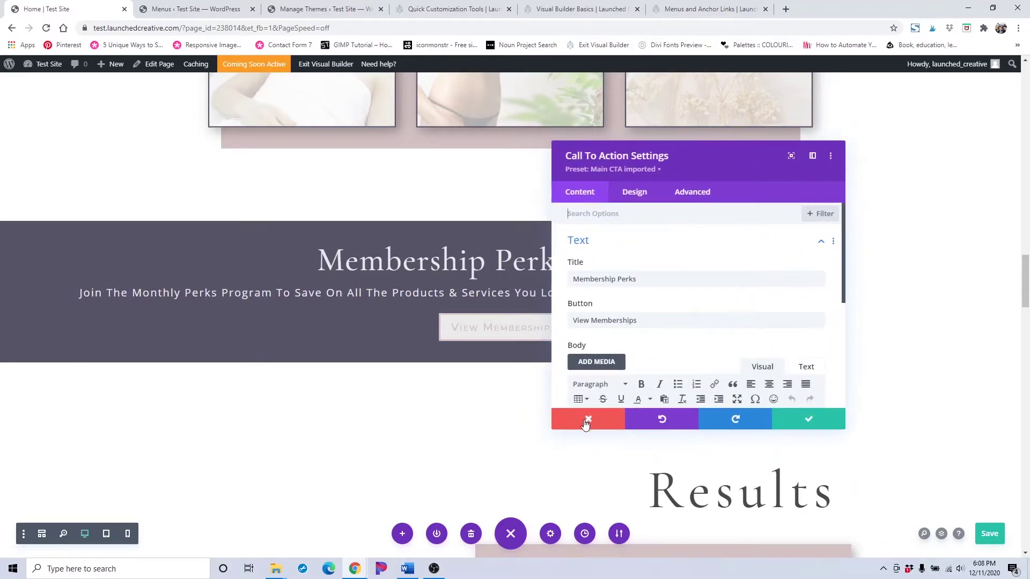
left_click(587, 420)
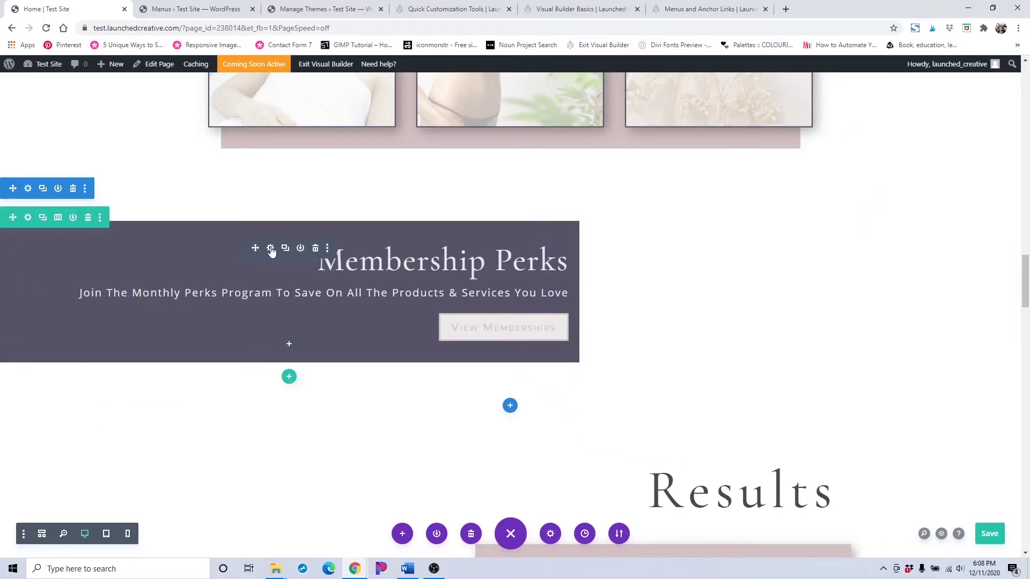
- Examine the custom button styles, text colour and background in the Membership Perks module's own design settings
left_click(270, 248)
left_click(635, 193)
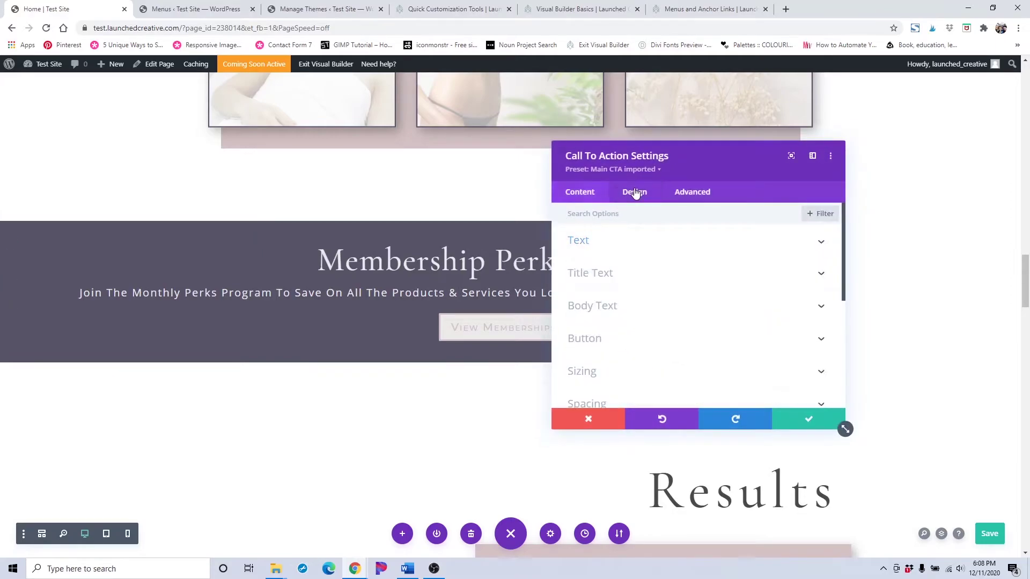
left_click(586, 339)
left_click_drag(709, 158, 840, 103)
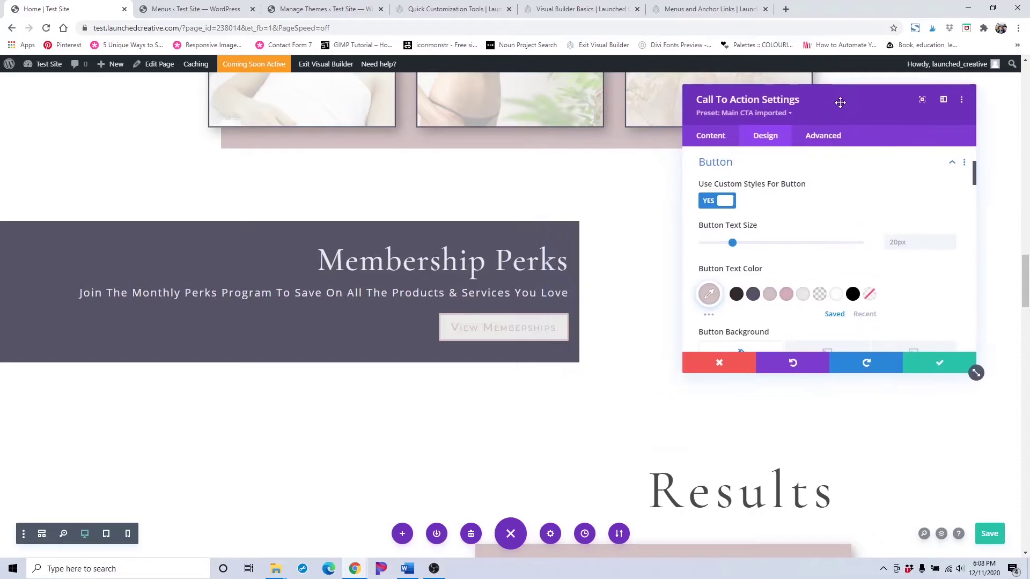
scroll(803, 223, "down", 3)
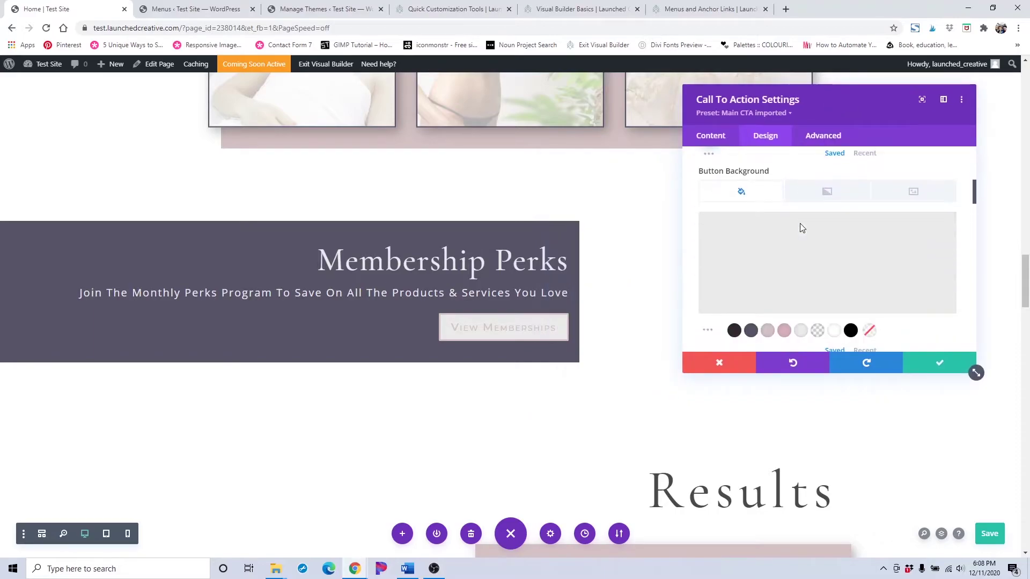
- Clear the existing Button Link URL in the Membership Perks module's link settings
left_click(725, 139)
left_click(755, 219)
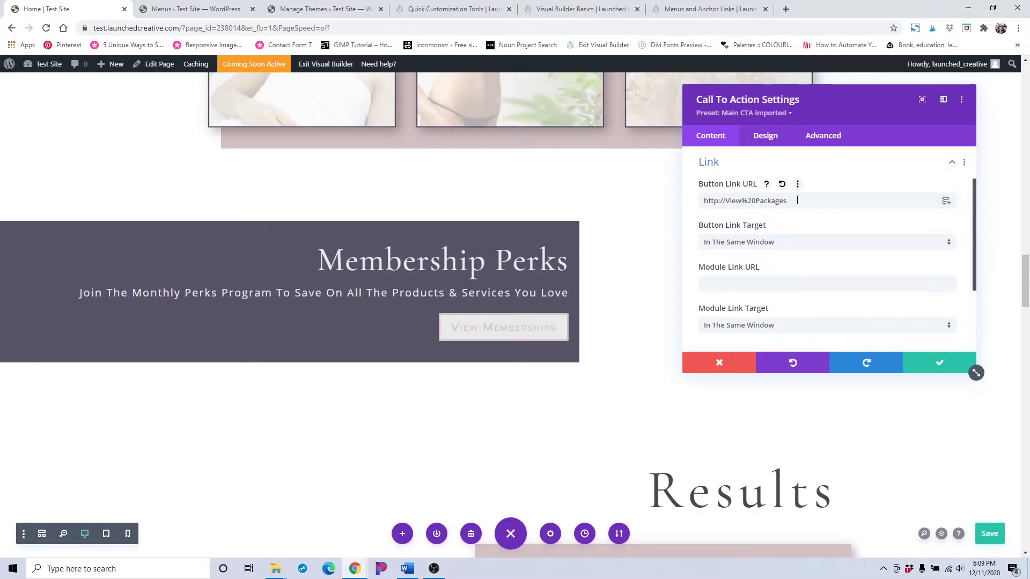
left_click_drag(797, 200, 703, 195)
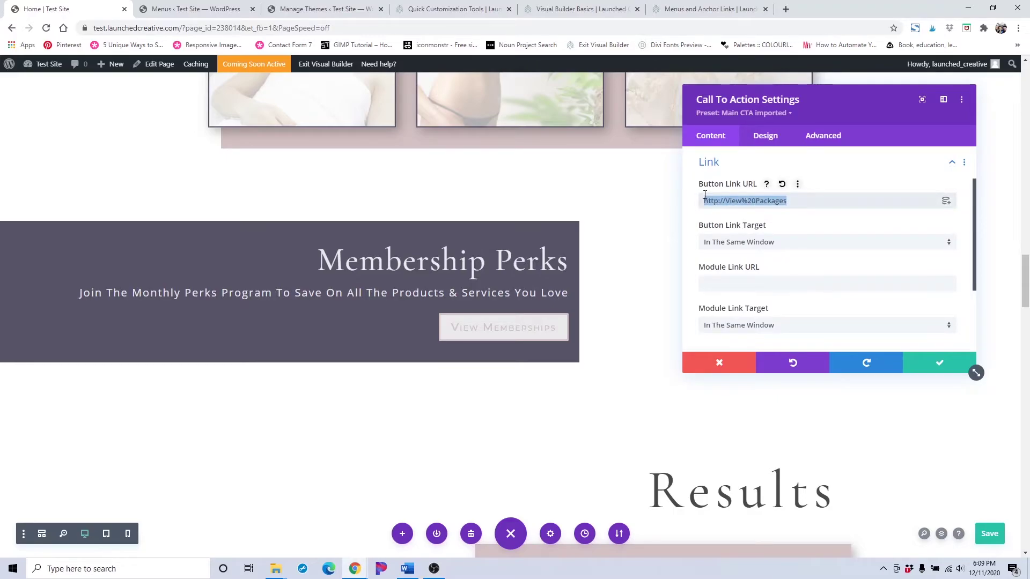
key("BackSpace")
- Set the Membership Perks button link to a dynamic Page Link pointing to the Perks page
left_click(946, 202)
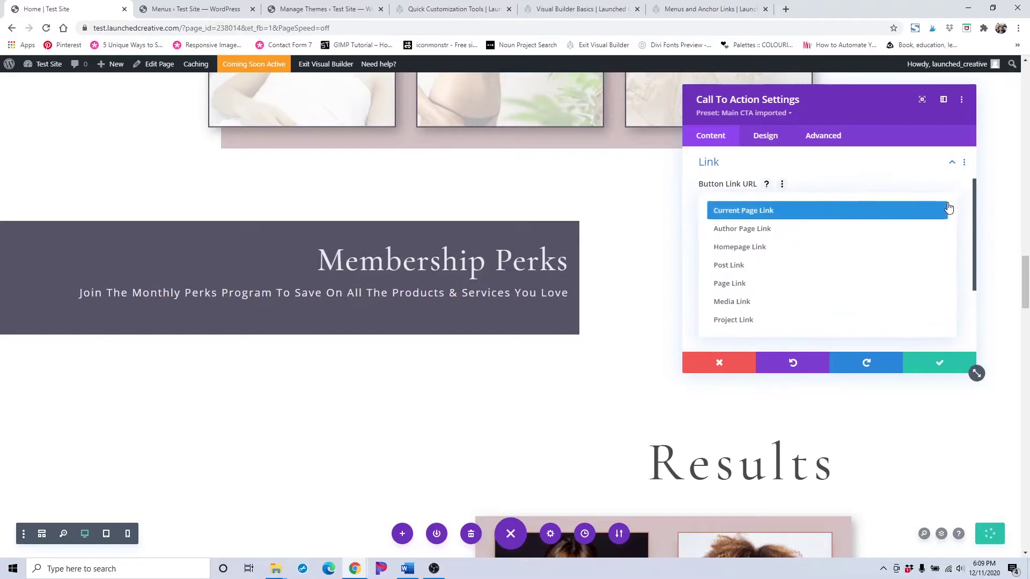
left_click(730, 283)
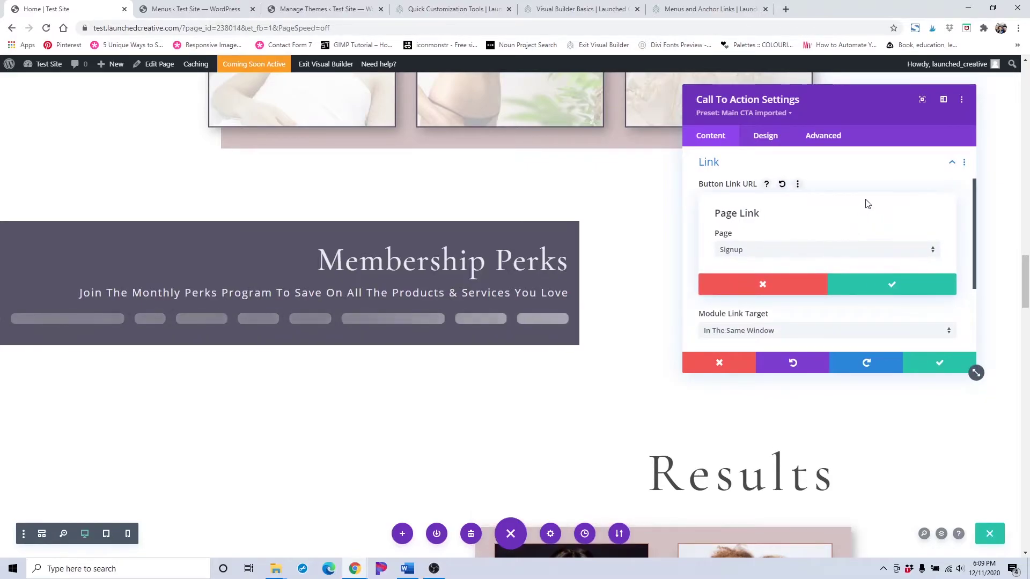
left_click(875, 165)
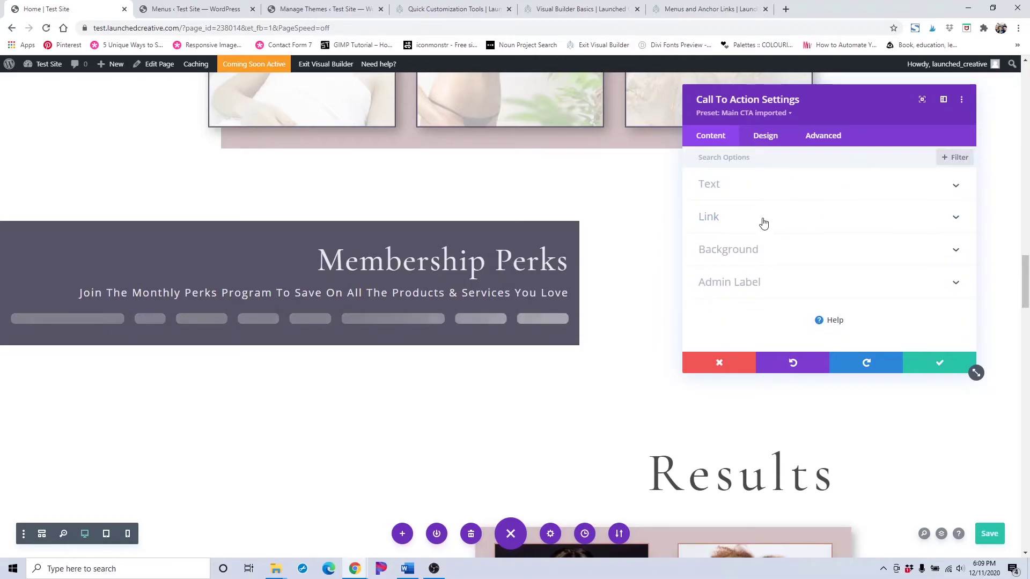
left_click(763, 222)
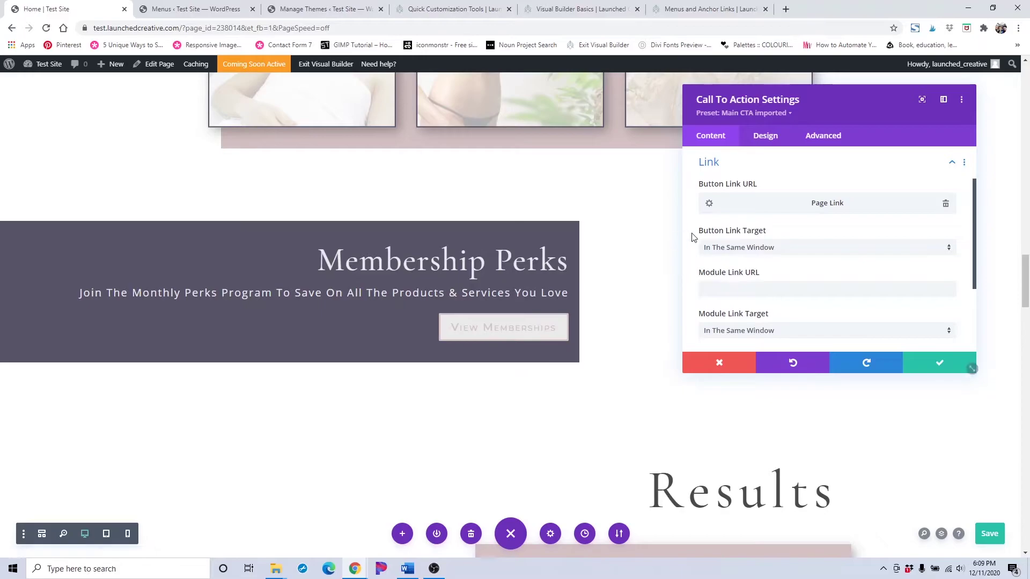
left_click(709, 205)
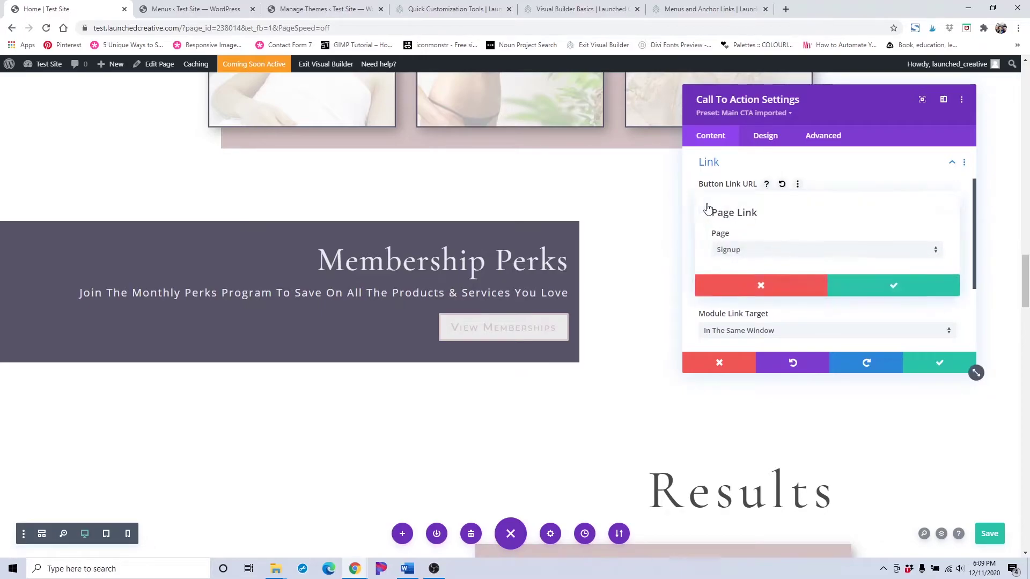
left_click(750, 252)
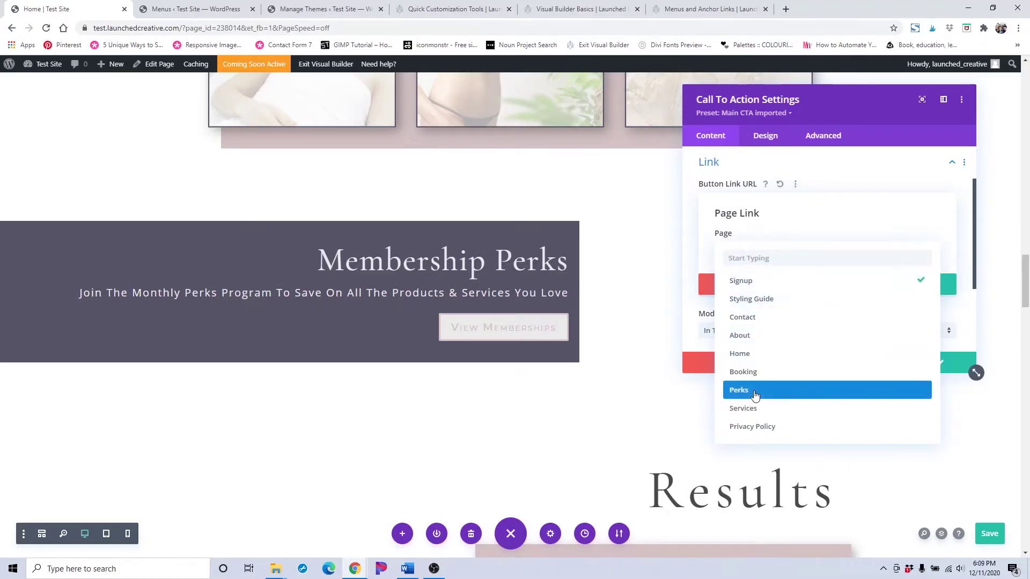
left_click(755, 394)
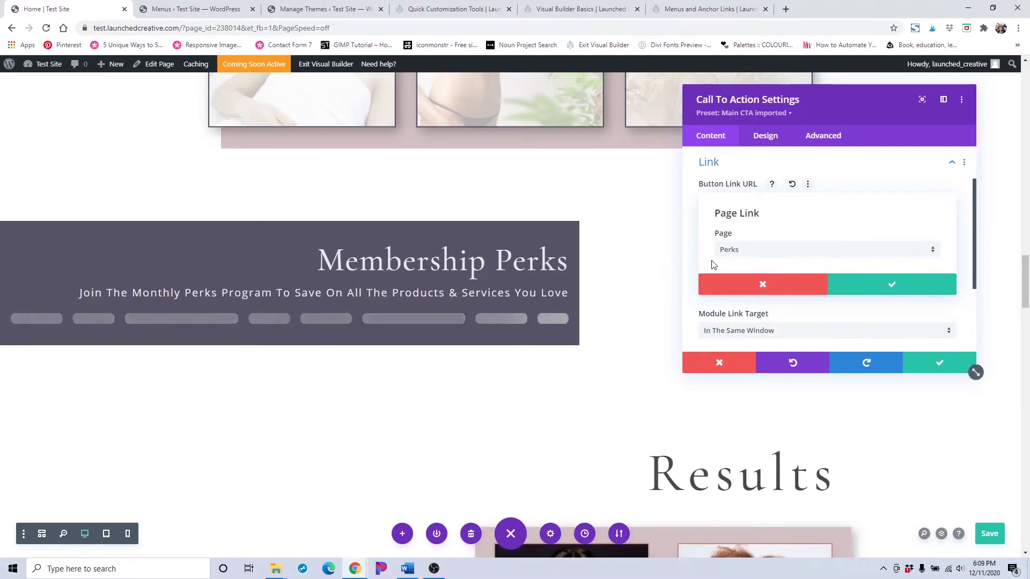
- Remove the dynamic page link, set the Button Link URL to /perks/#memberships, and save the module settings
left_click(792, 251)
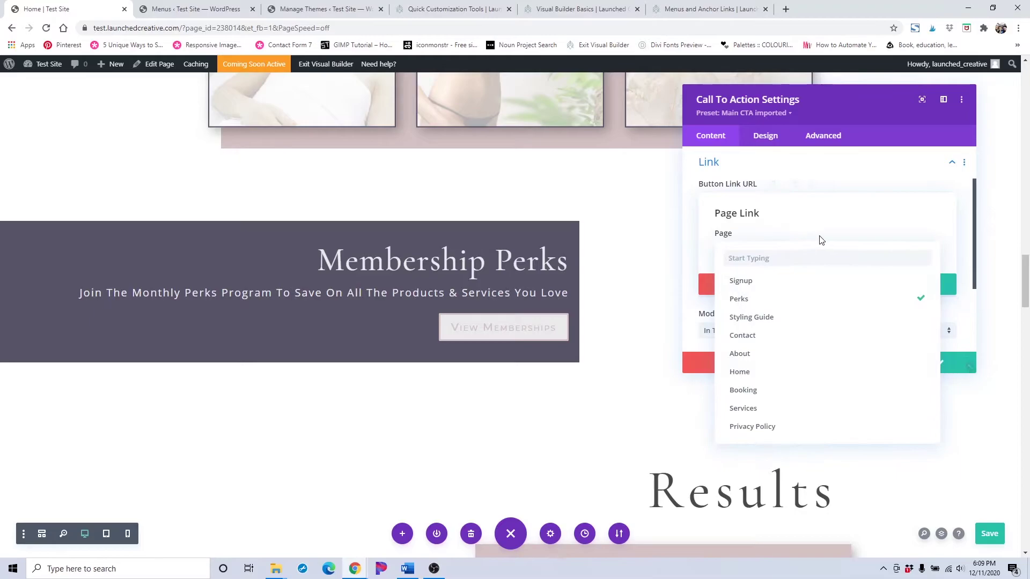
left_click(858, 234)
left_click(945, 206)
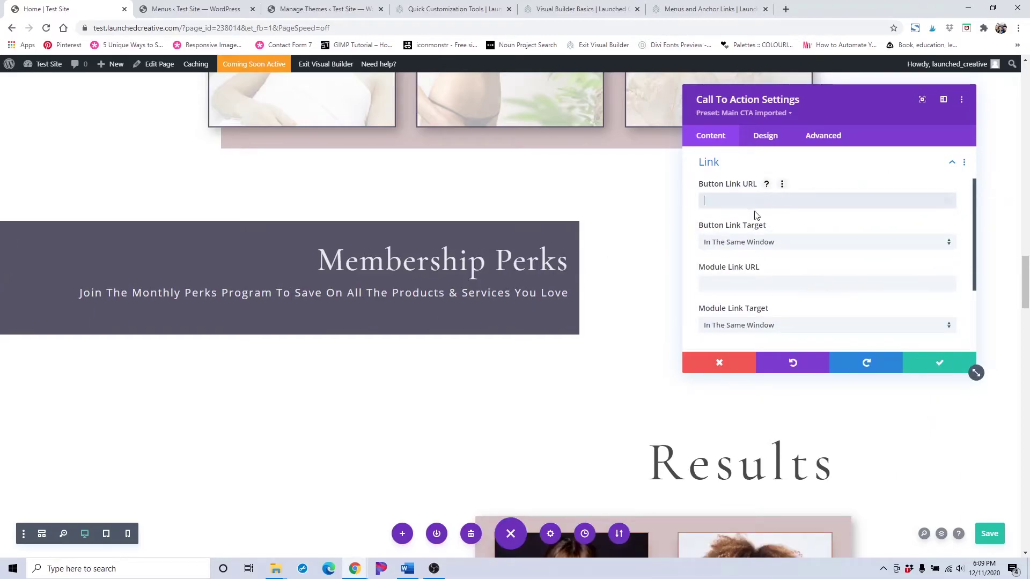
type("/perks/#memberships")
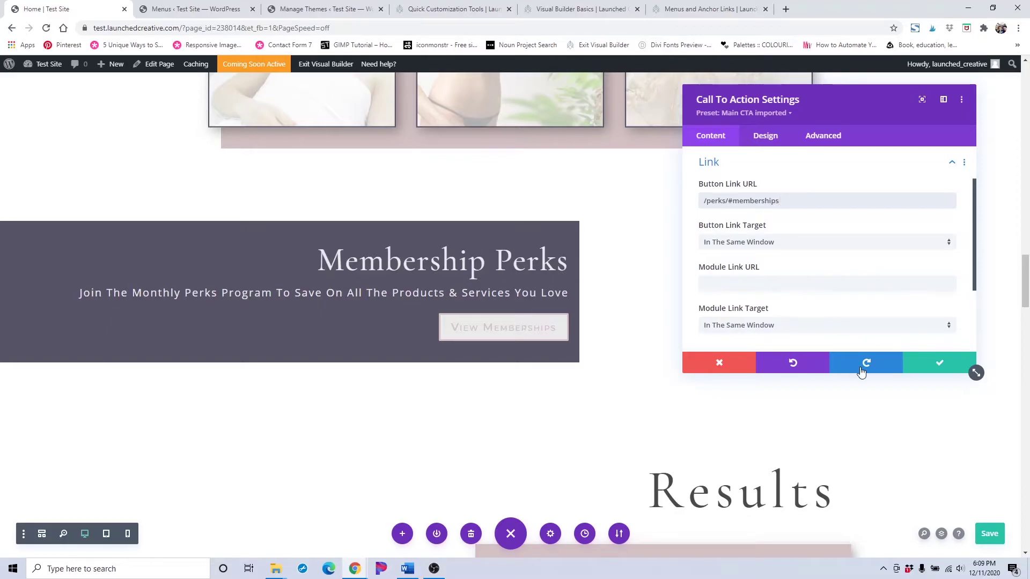
left_click(920, 363)
- Look over the Before & After gallery in the Results section, and save the page
scroll(462, 361, "down", 5)
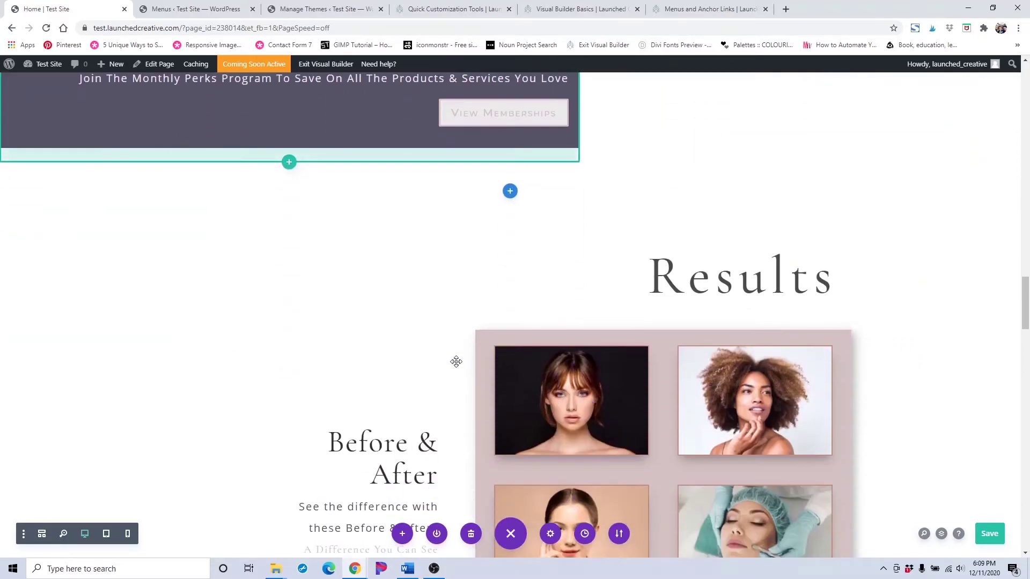
scroll(670, 236, "down", 1)
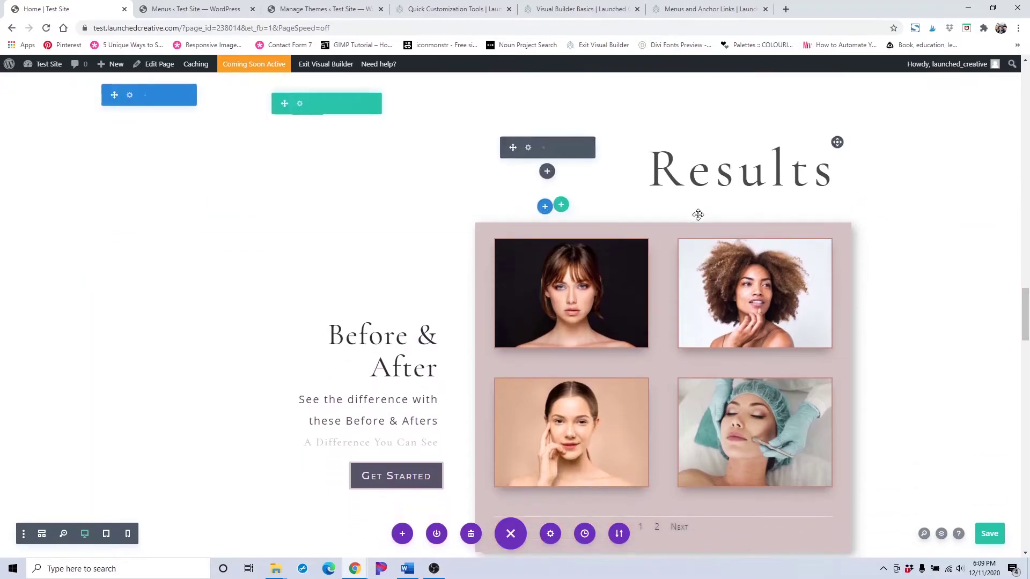
scroll(630, 247, "down", 2)
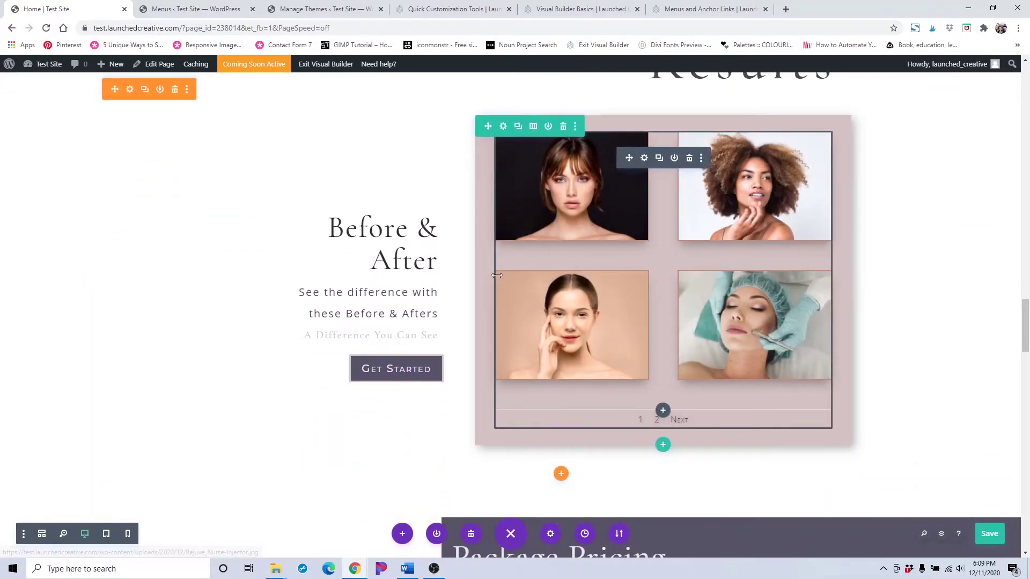
scroll(536, 231, "up", 1)
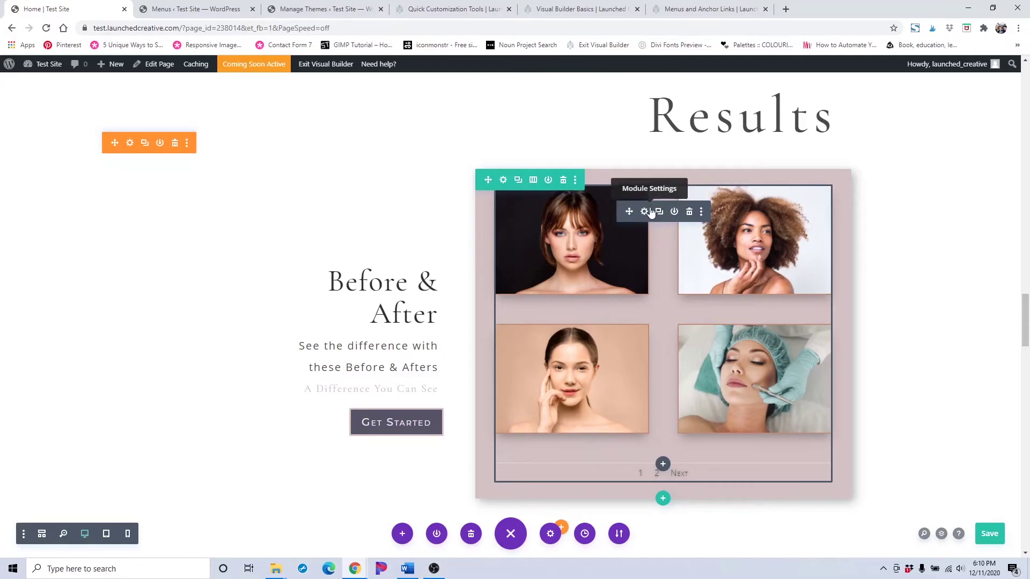
key("ctrl+s")
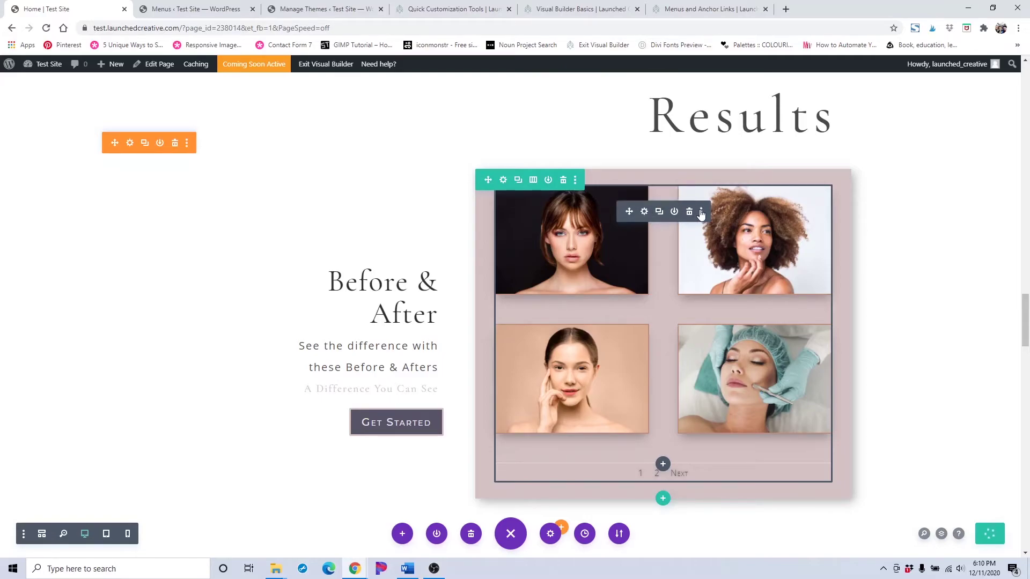
- Open the Results gallery's preset style for editing, and position its settings window clear of the photos
left_click(702, 213)
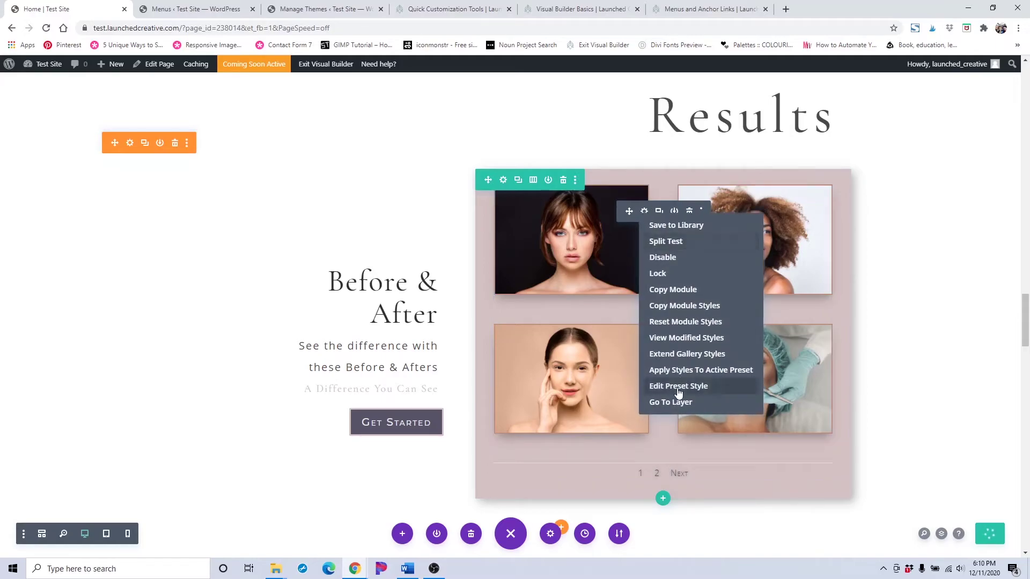
left_click(678, 387)
left_click_drag(832, 99, 255, 132)
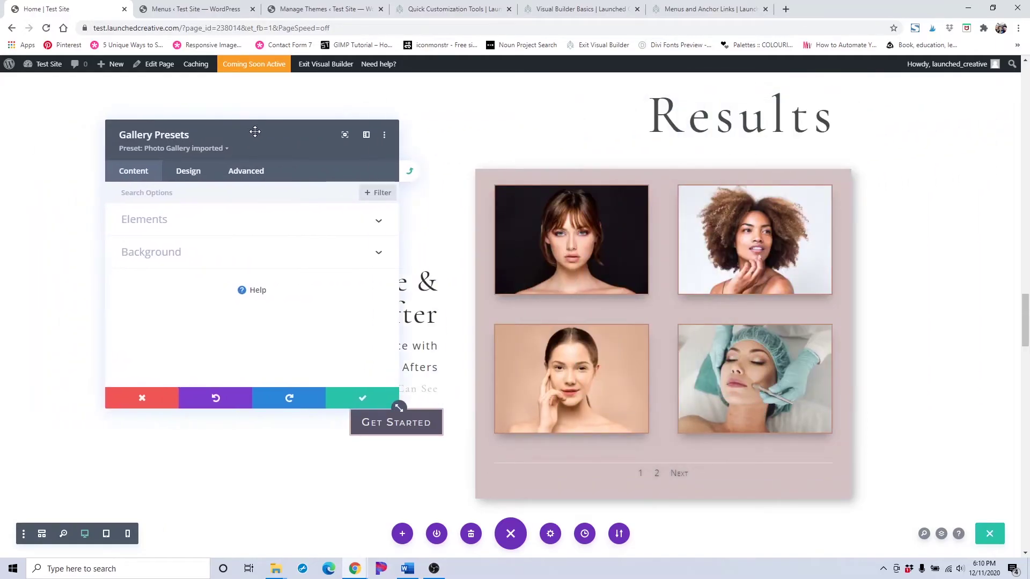
- Try the saved light grey as the background colour of the Photo Gallery preset, and remove it again
left_click(198, 256)
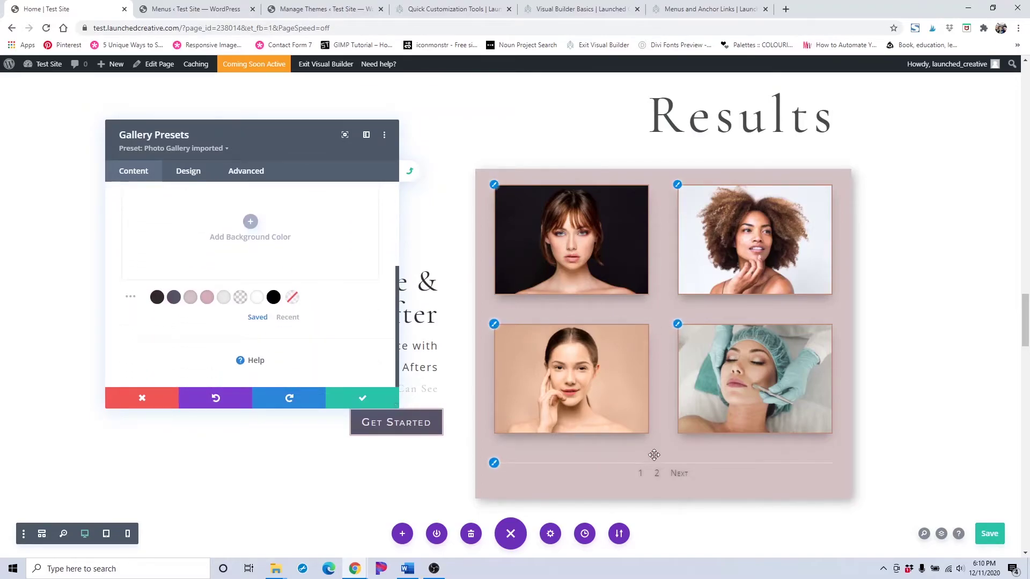
left_click(223, 297)
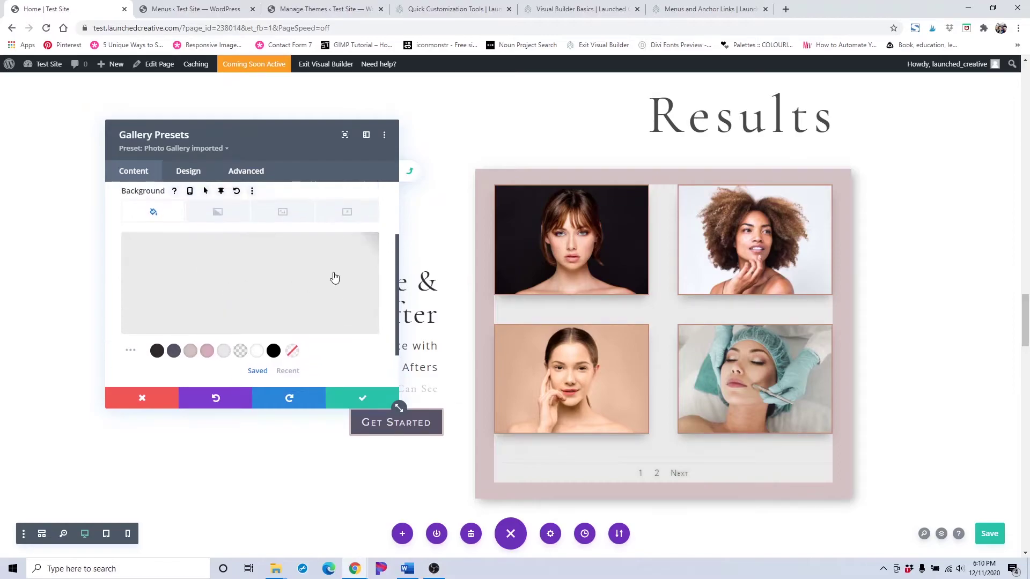
left_click(348, 250)
- Set the Photo Gallery preset's overlay icon colour to the saved dark slate purple, and preview the overlay on the first photo
left_click(203, 180)
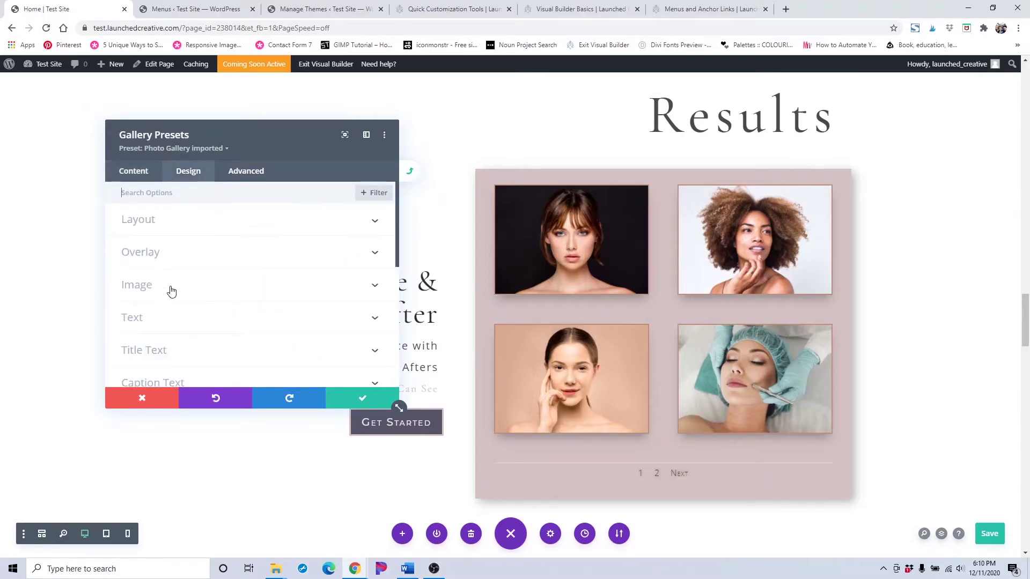
scroll(169, 291, "down", 2)
scroll(169, 314, "down", 2)
scroll(169, 315, "down", 1)
scroll(168, 315, "up", 5)
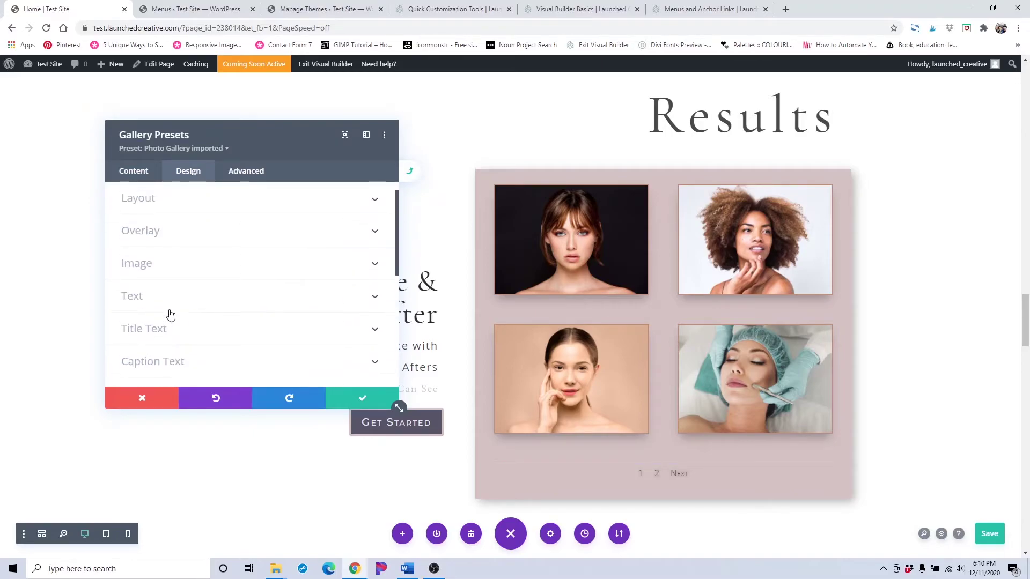
left_click(175, 238)
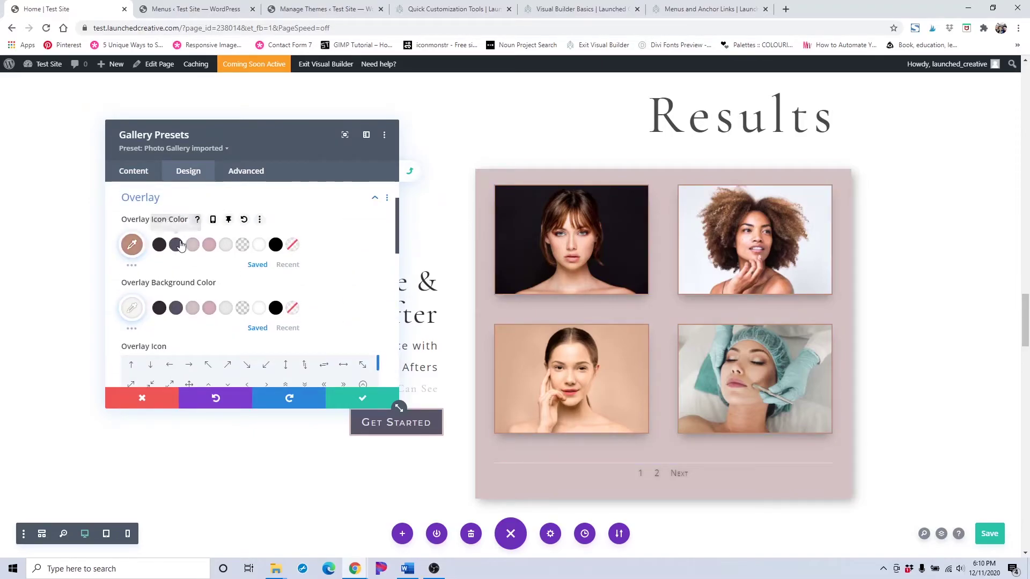
left_click(181, 246)
scroll(297, 276, "down", 1)
mouse_move(624, 239)
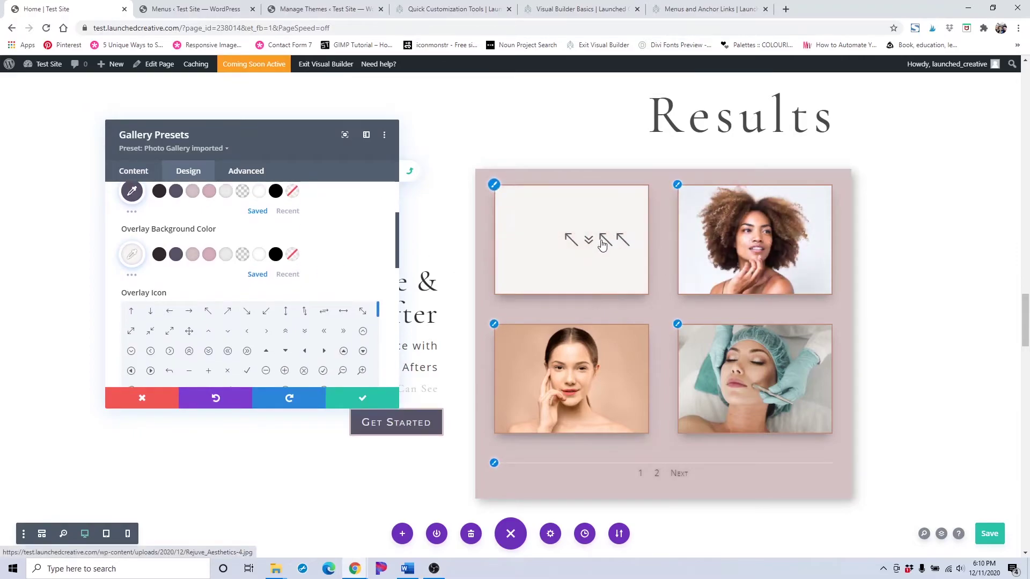
- Set the Photo Gallery preset's overlay icon to the solid heart
scroll(325, 321, "down", 1)
scroll(242, 309, "up", 2)
scroll(242, 303, "down", 3)
scroll(246, 283, "up", 1)
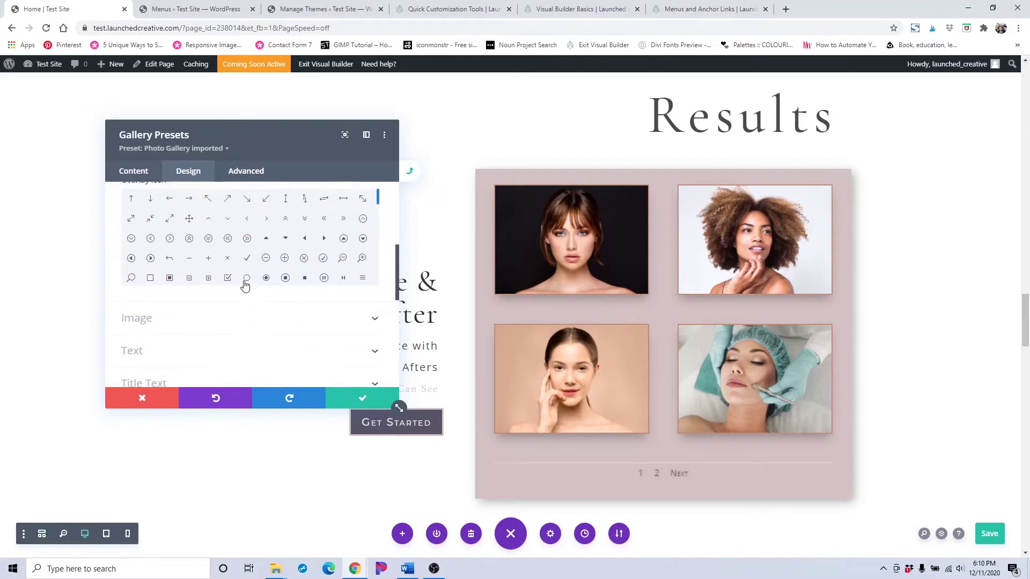
scroll(256, 264, "down", 5)
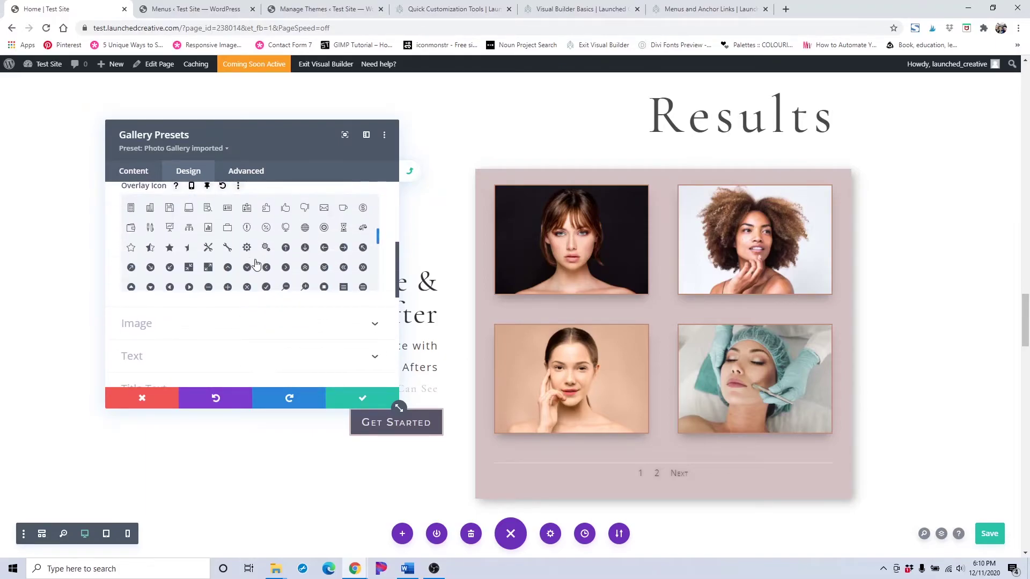
scroll(256, 264, "down", 2)
scroll(256, 264, "down", 2)
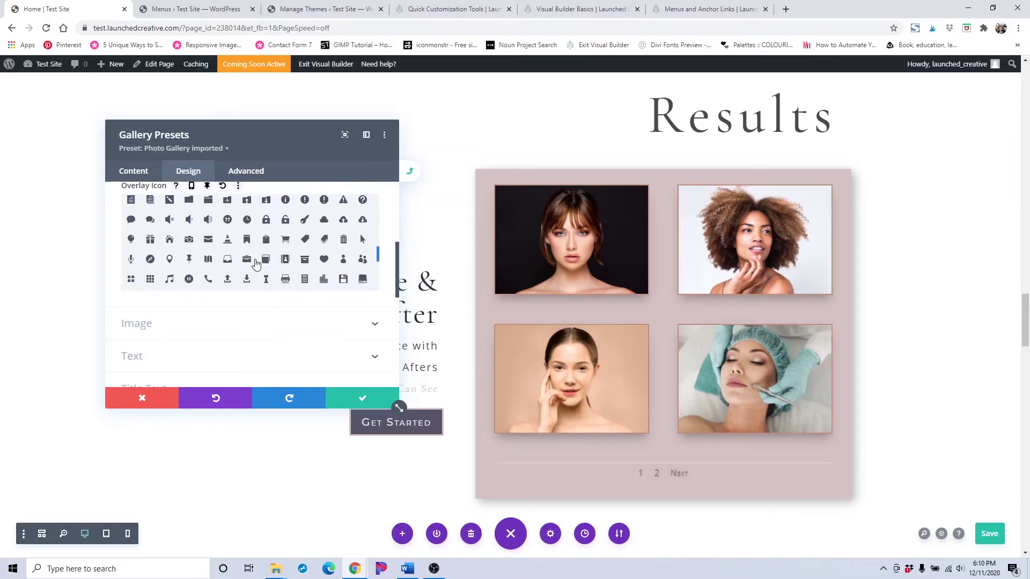
left_click(324, 260)
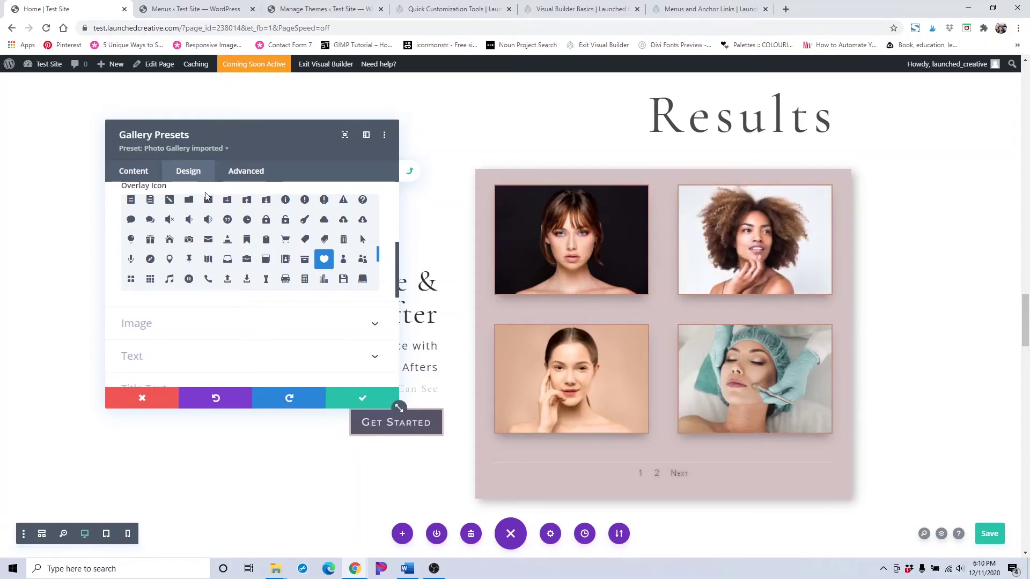
- Set the Photo Gallery preset's border colour to the saved dark slate purple
scroll(205, 196, "down", 4)
scroll(178, 359, "down", 3)
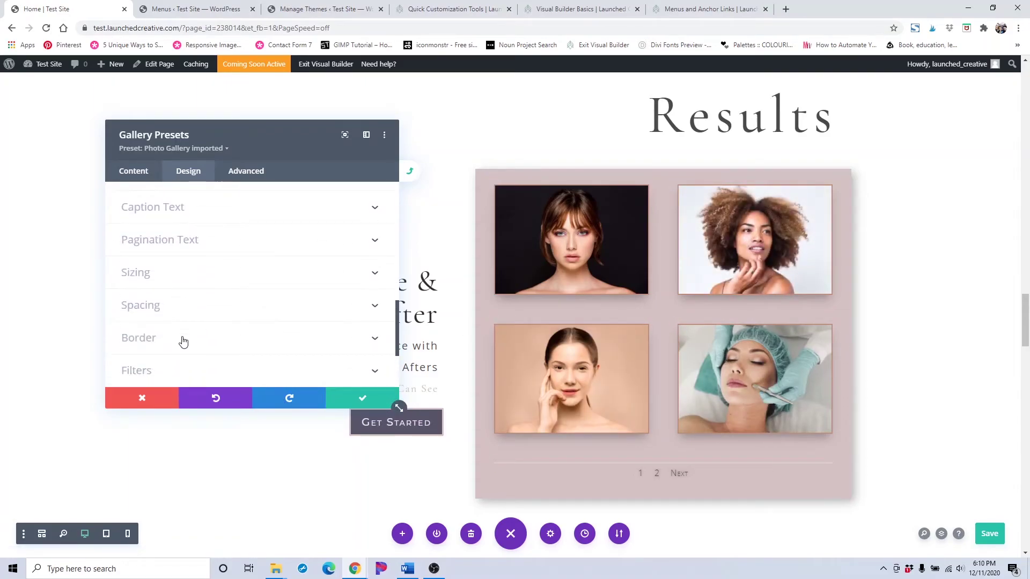
left_click(183, 339)
scroll(207, 315, "down", 3)
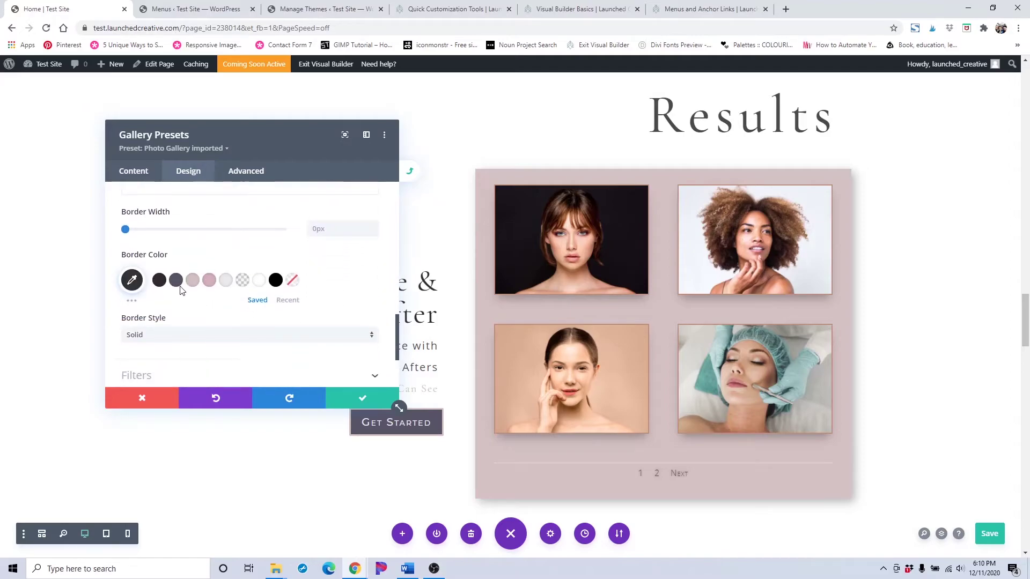
left_click(180, 288)
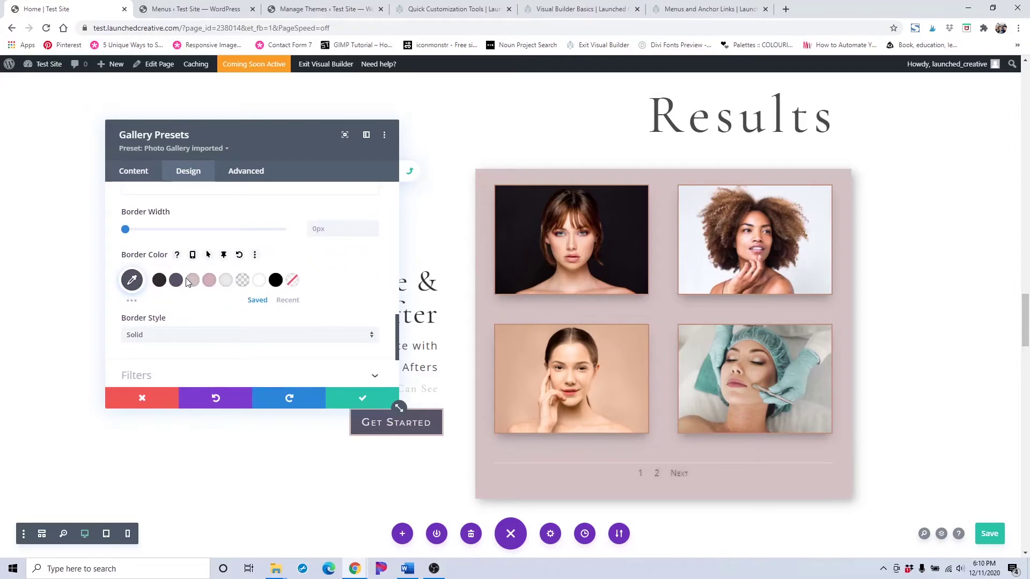
- Set the Photo Gallery preset's image border colour to the saved dark slate purple, and save the preset for all galleries
scroll(230, 265, "up", 10)
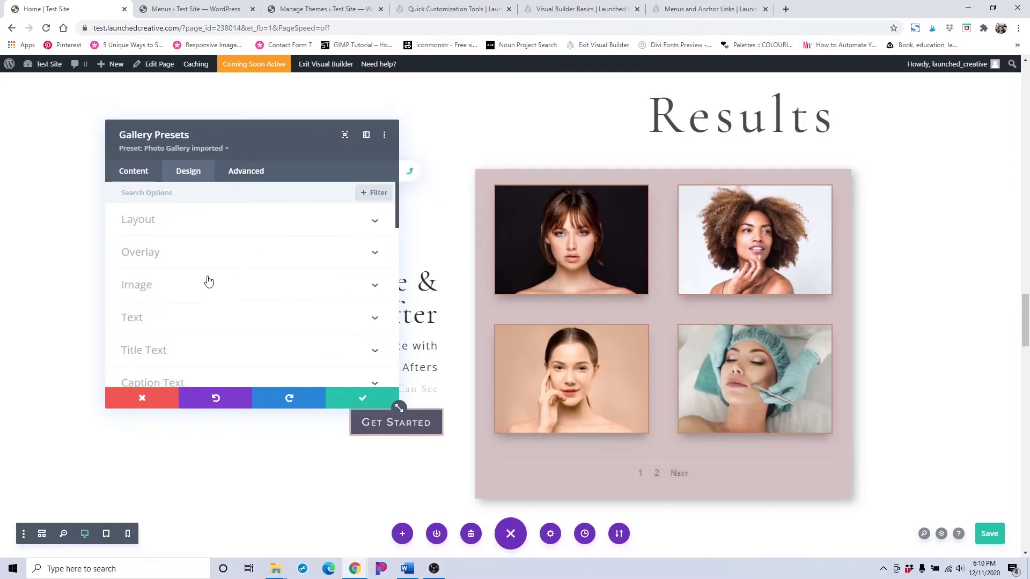
left_click(208, 282)
scroll(207, 284, "down", 5)
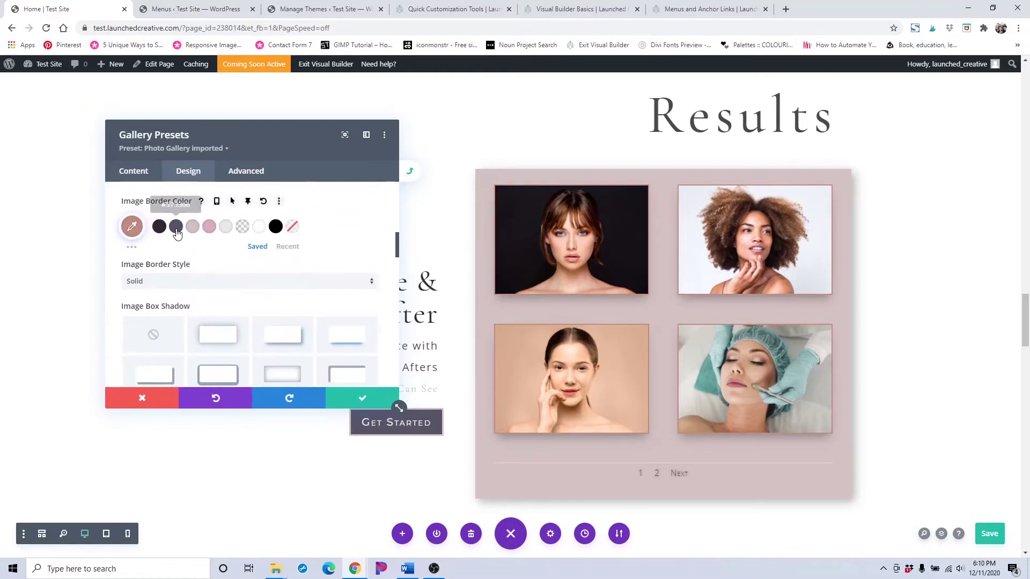
scroll(295, 313, "down", 2)
left_click(375, 400)
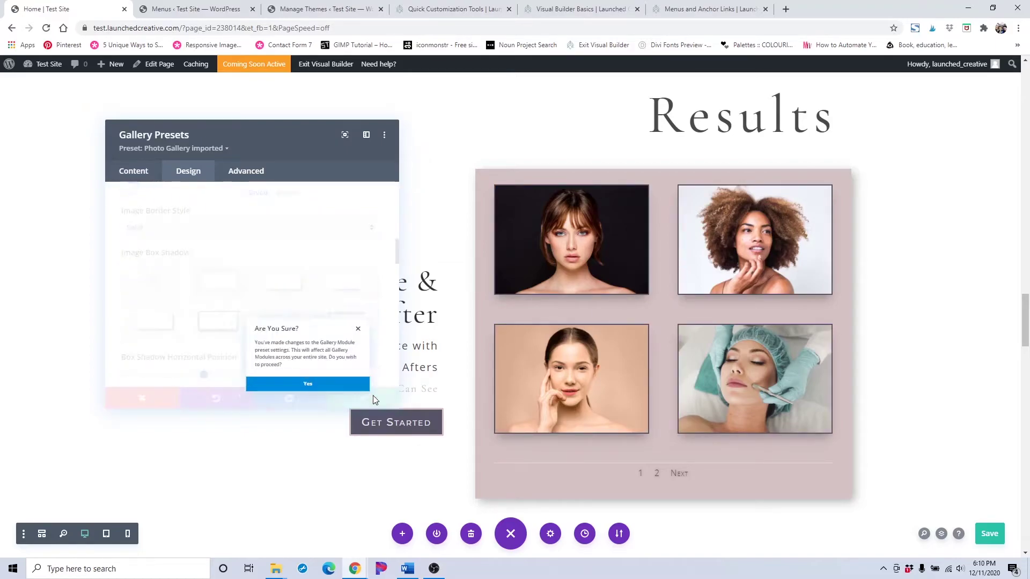
left_click(373, 398)
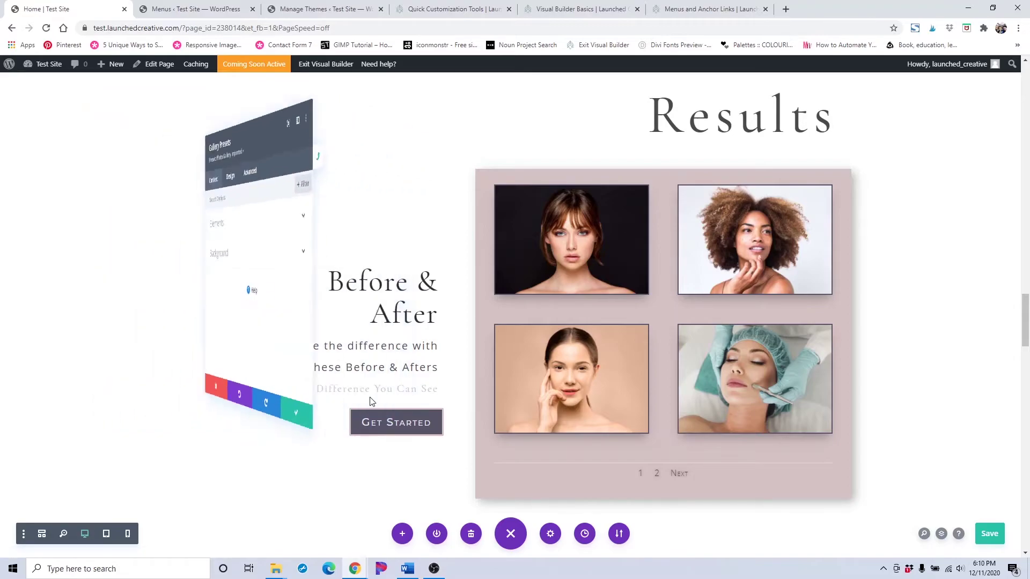
left_click(372, 399)
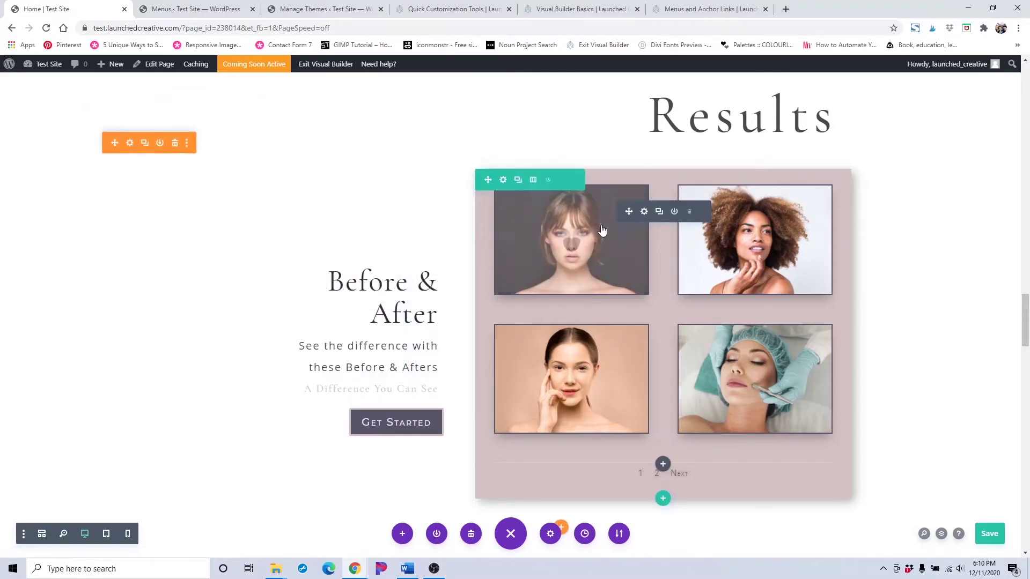
- Open the Results gallery's own settings, view where new images are added from the media library, and leave the images as they are
left_click(643, 211)
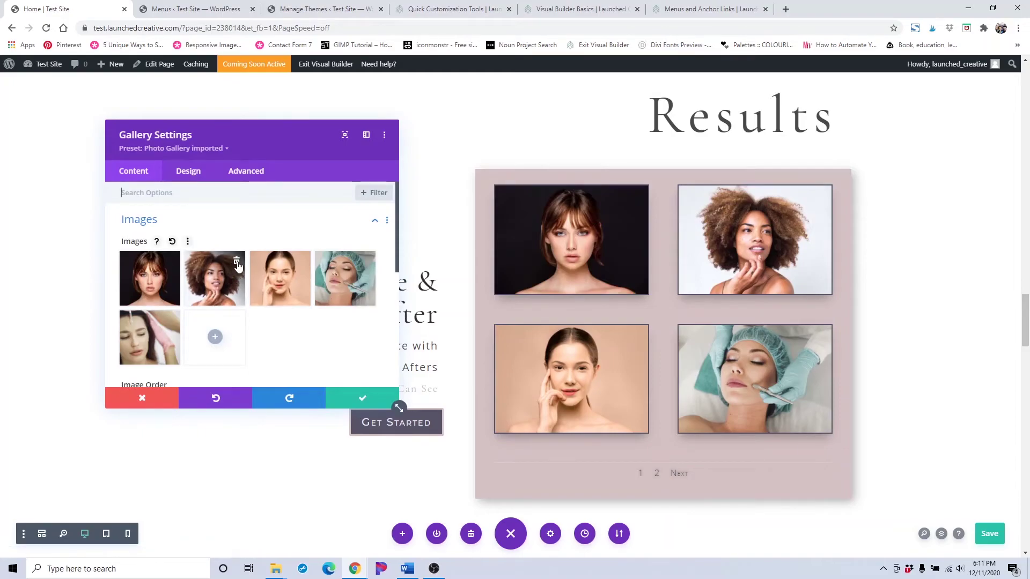
left_click(214, 336)
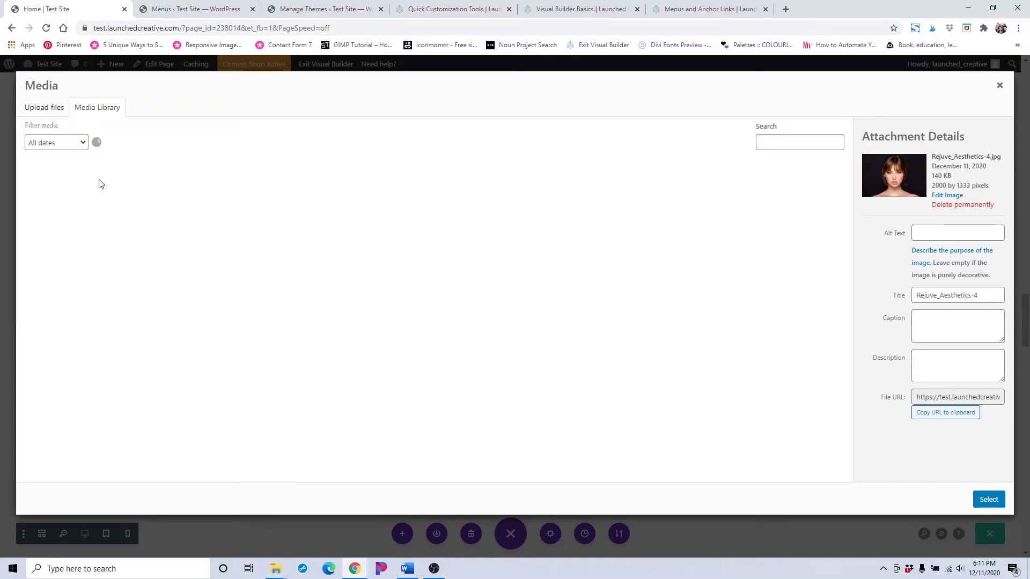
left_click(998, 87)
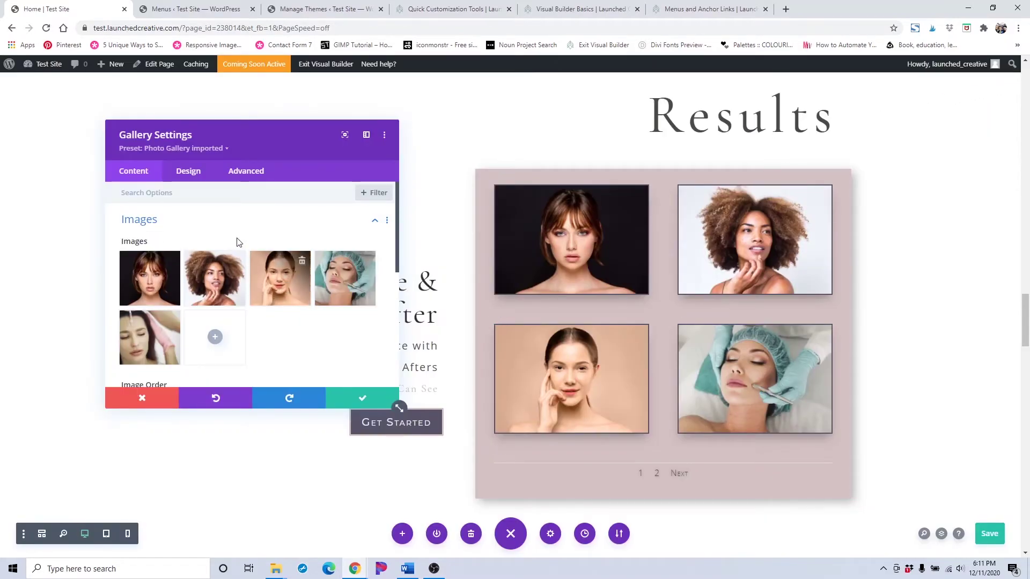
scroll(234, 236, "down", 5)
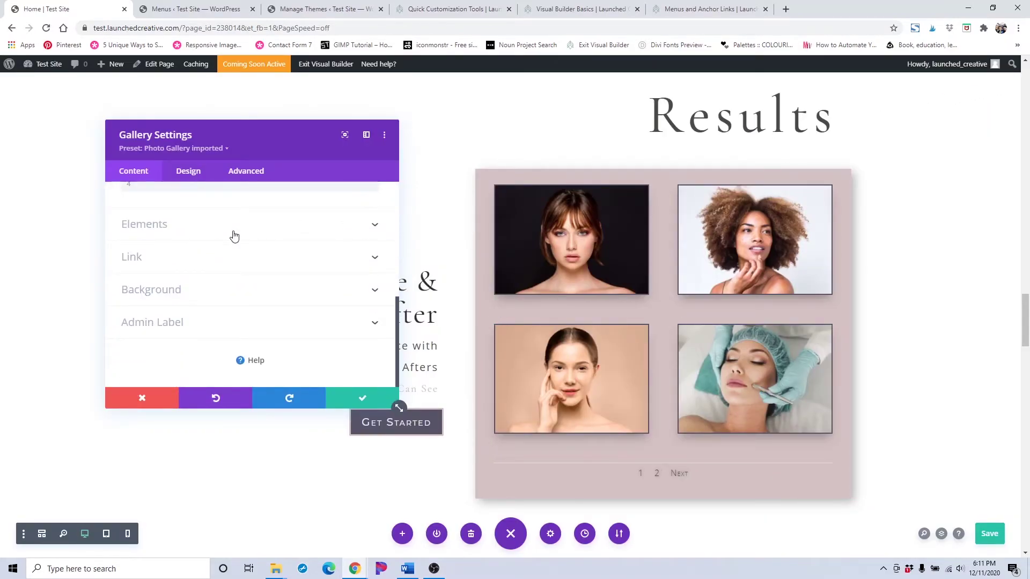
- Set the Results gallery's pagination text colour to the saved dark slate purple #575366, and save the gallery settings
left_click(188, 171)
scroll(195, 259, "down", 3)
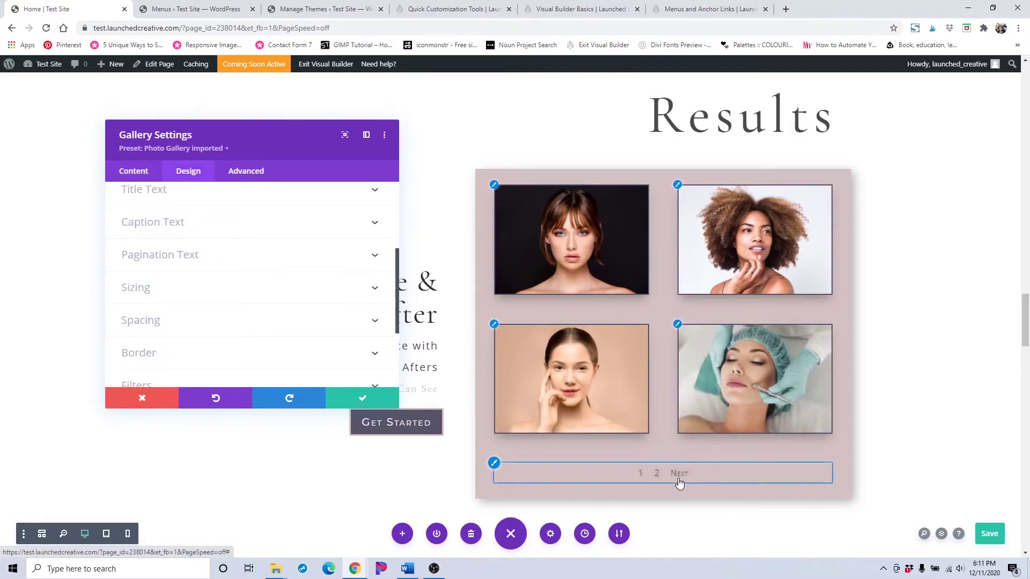
scroll(285, 299, "down", 3)
scroll(278, 295, "up", 3)
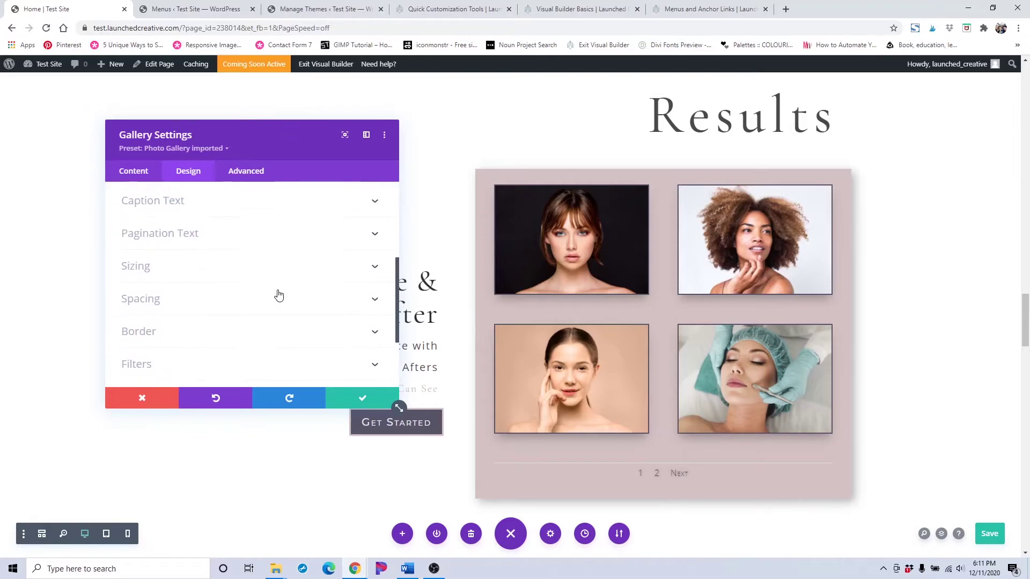
scroll(246, 260, "up", 2)
left_click(212, 338)
scroll(230, 301, "down", 5)
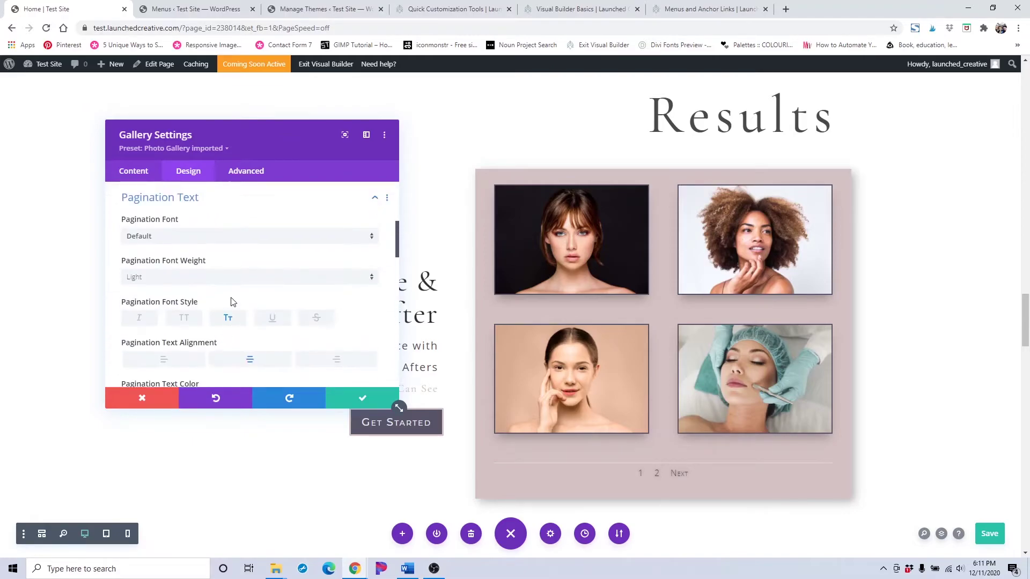
scroll(232, 302, "up", 4)
left_click(176, 303)
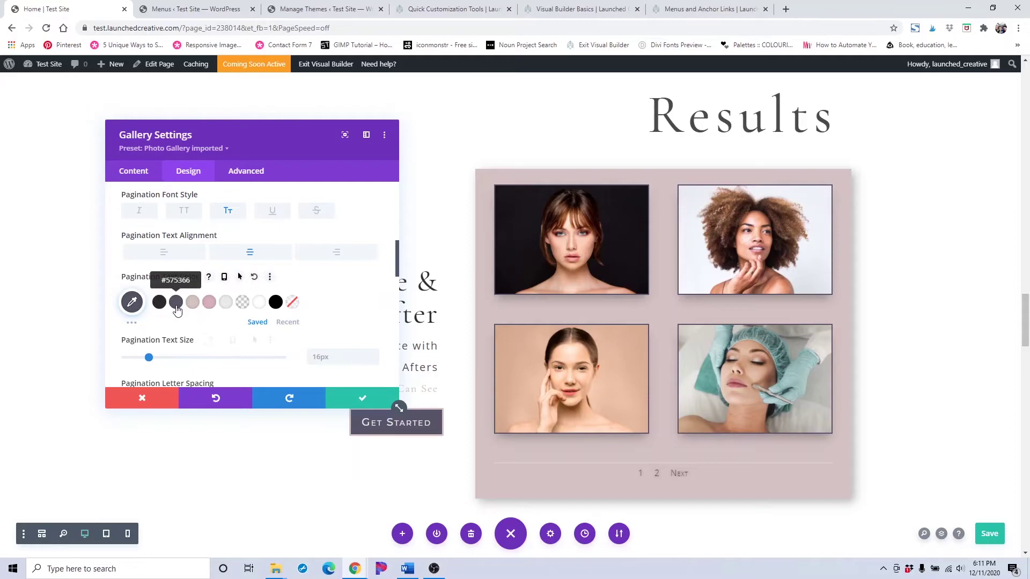
left_click(331, 404)
- Set the Package Pricing call to action's button link URL to /perks/#packages, and save the module
scroll(590, 354, "down", 6)
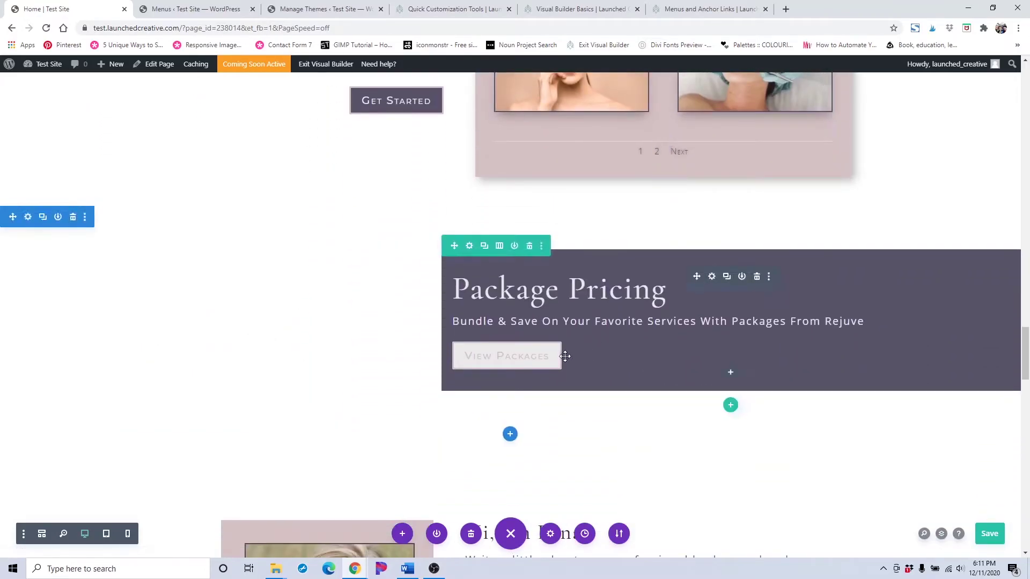
left_click(712, 279)
scroll(239, 285, "down", 10)
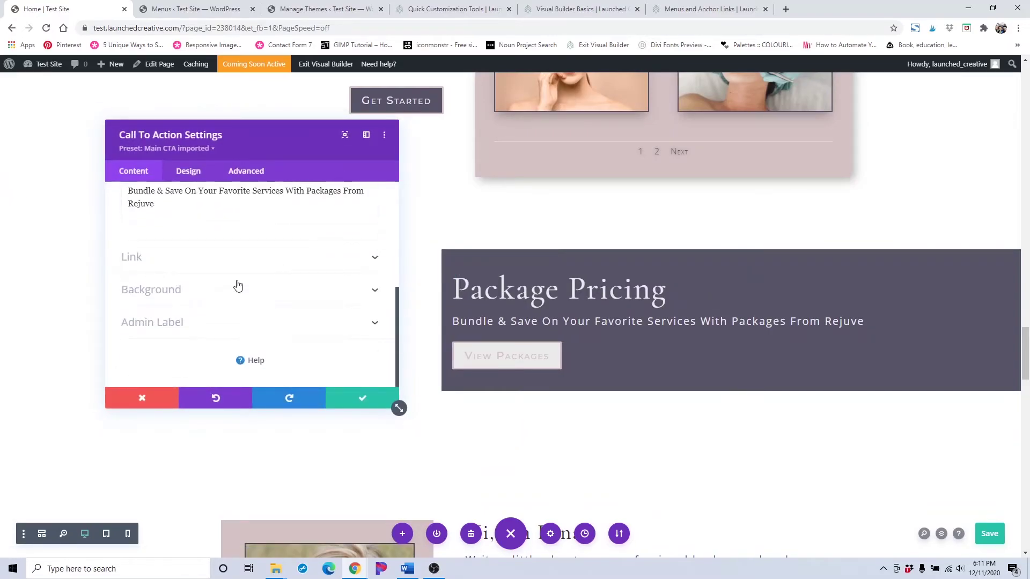
scroll(242, 270, "up", 2)
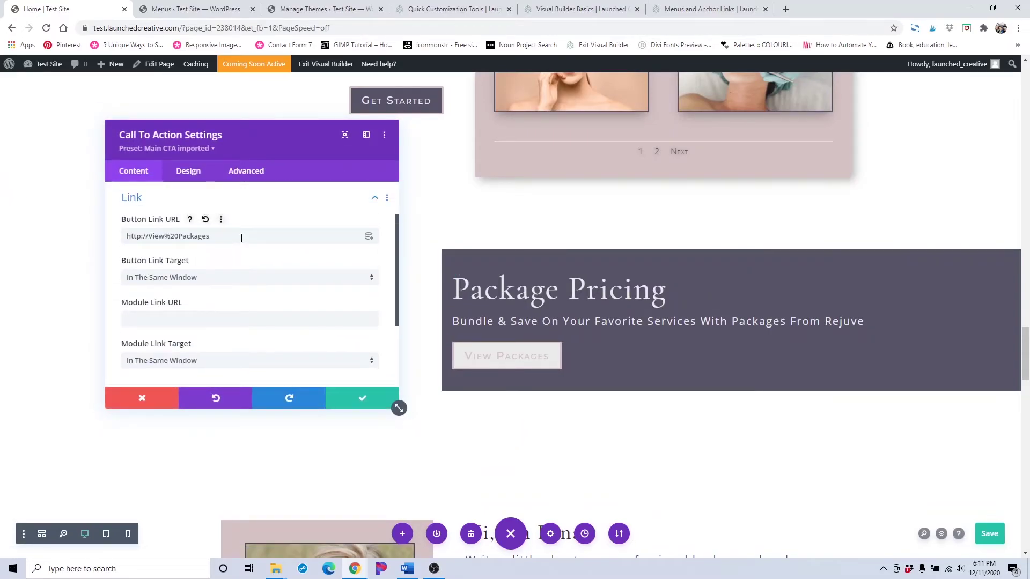
left_click_drag(237, 238, 117, 238)
type("/perks/#packages")
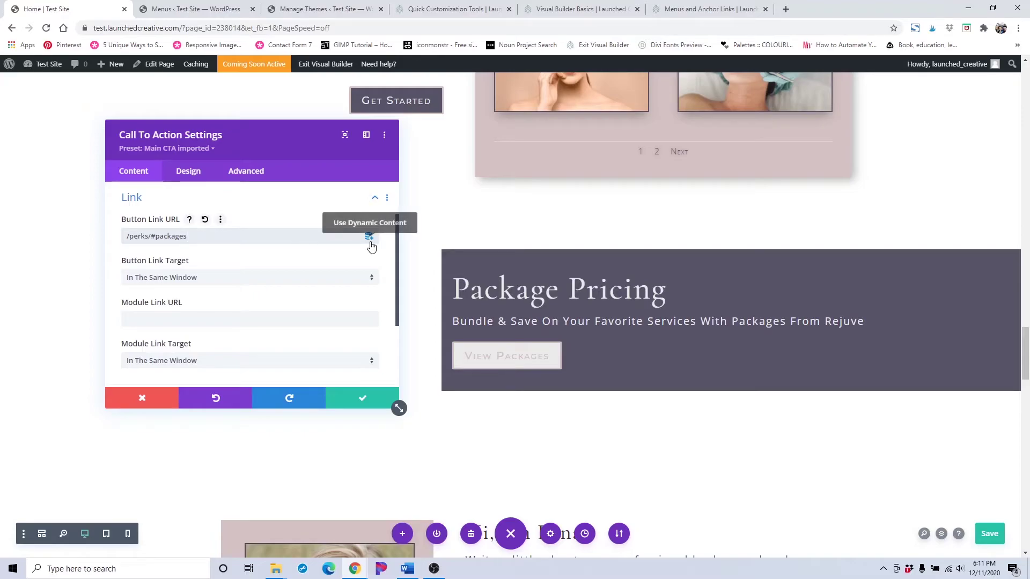
left_click(356, 400)
- View the media library choices for the portrait image in the about section, and close the image settings without replacing it
scroll(439, 383, "down", 8)
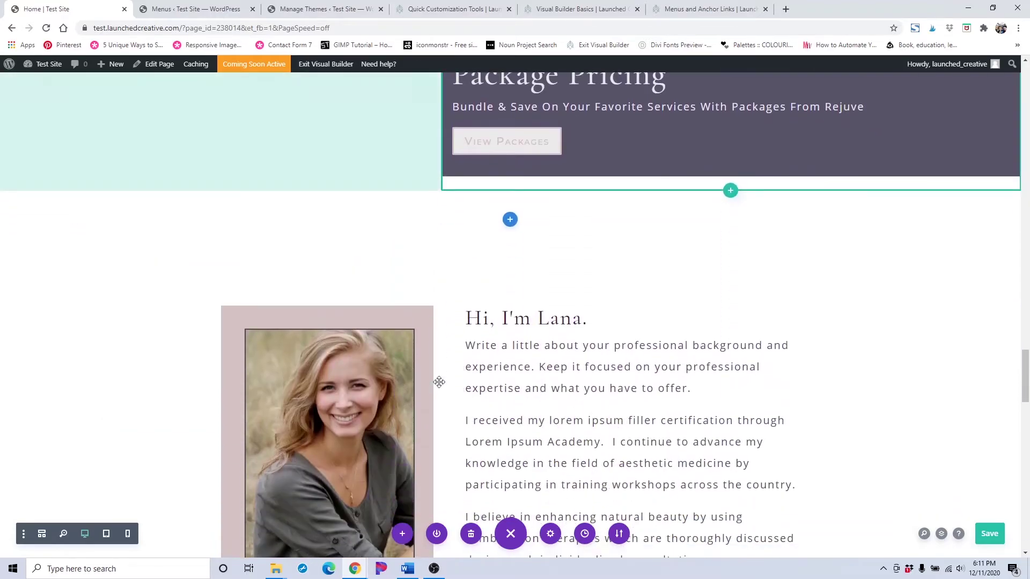
scroll(375, 309, "up", 2)
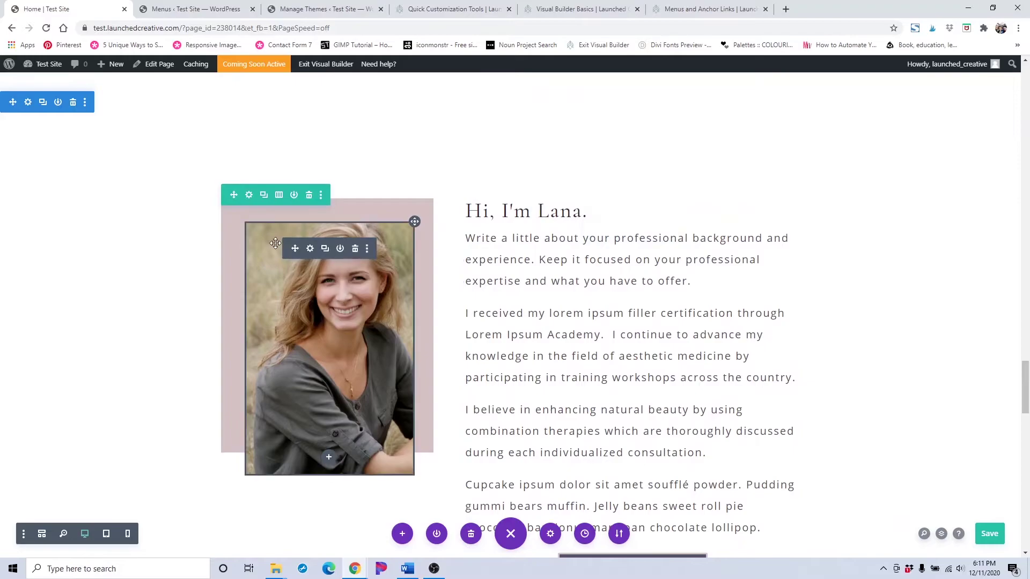
left_click(310, 250)
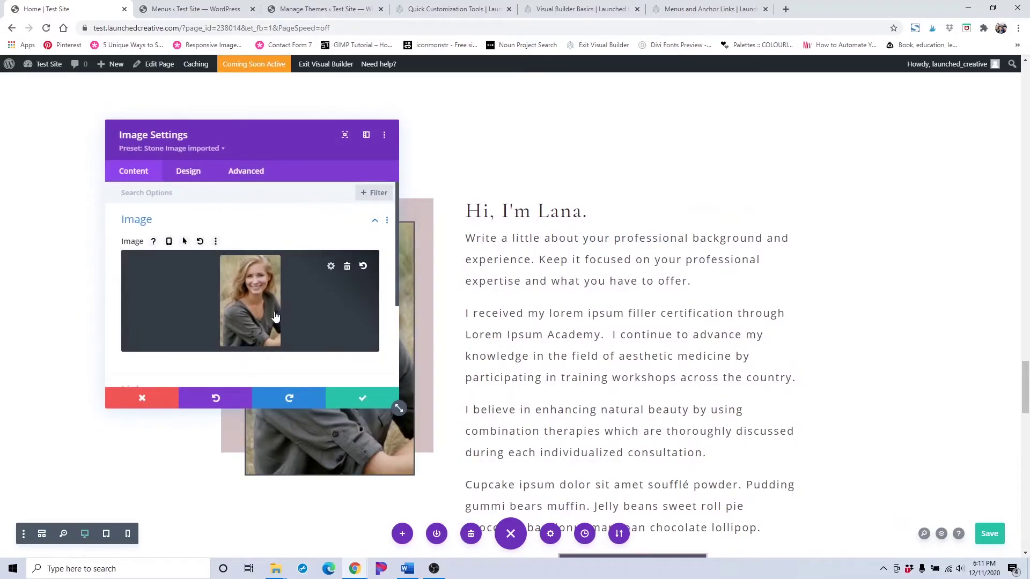
left_click(255, 304)
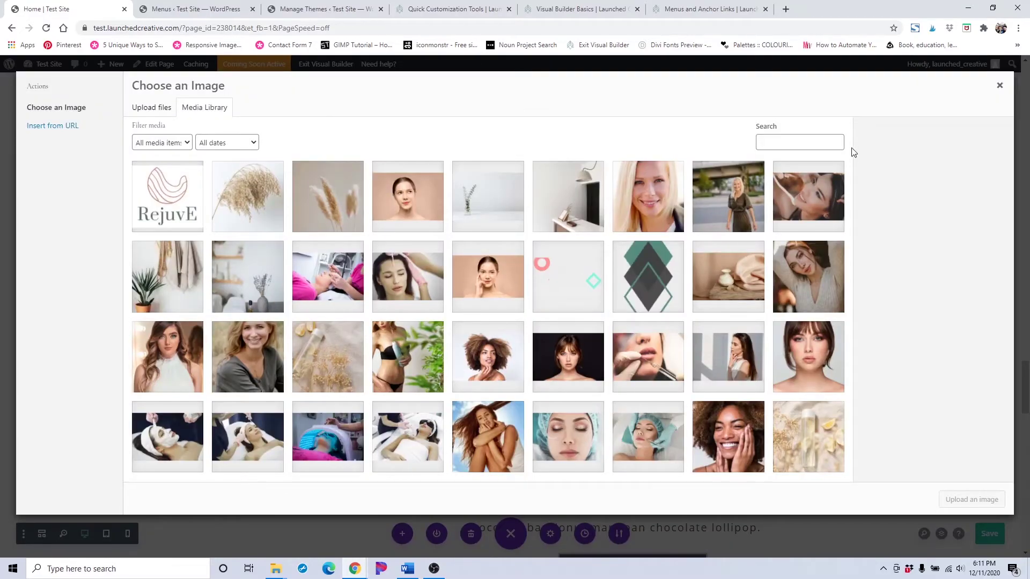
left_click(998, 87)
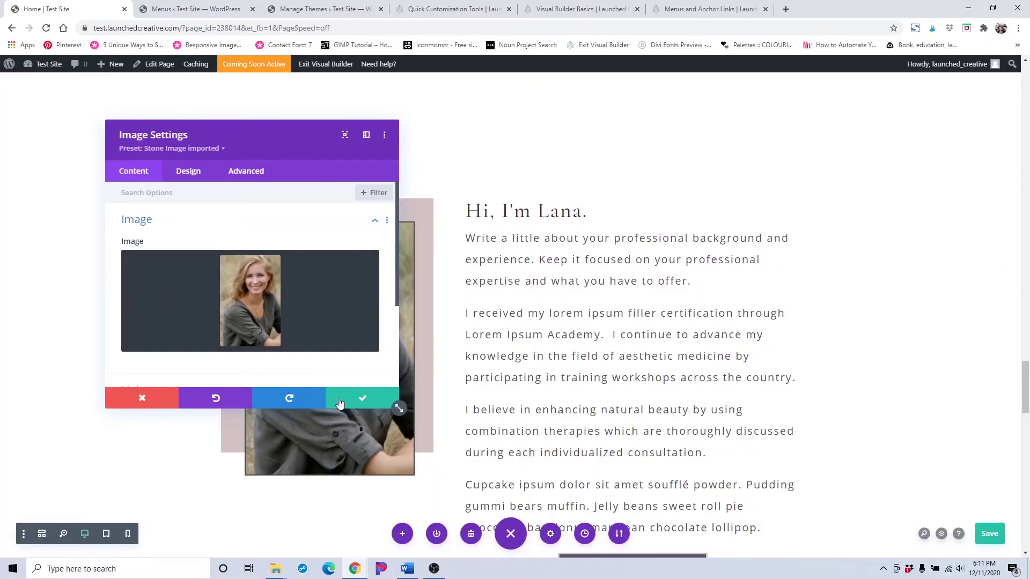
left_click(340, 402)
- Link the Read More About Me button to the About page, and save the button settings
scroll(536, 363, "down", 4)
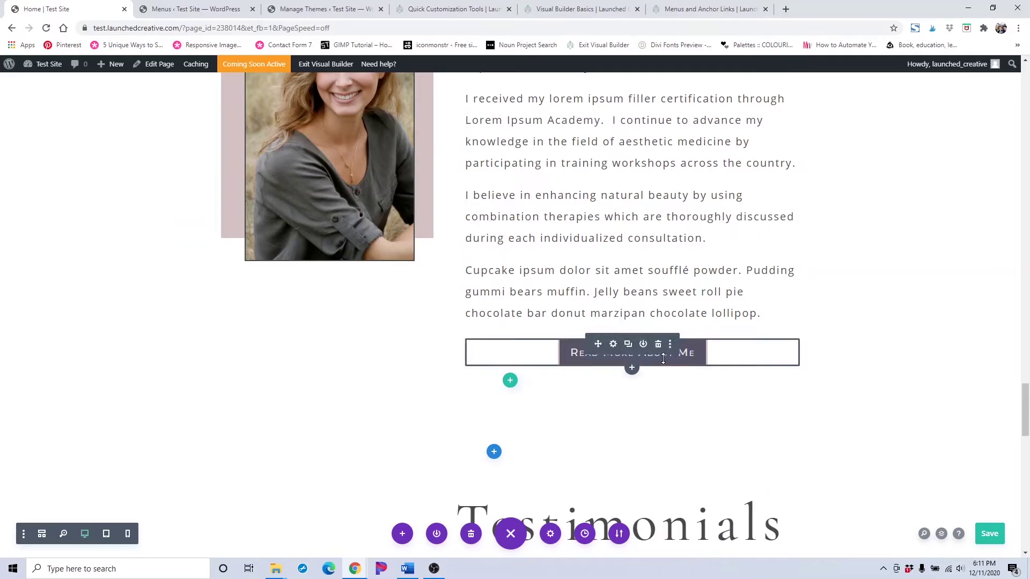
left_click(613, 344)
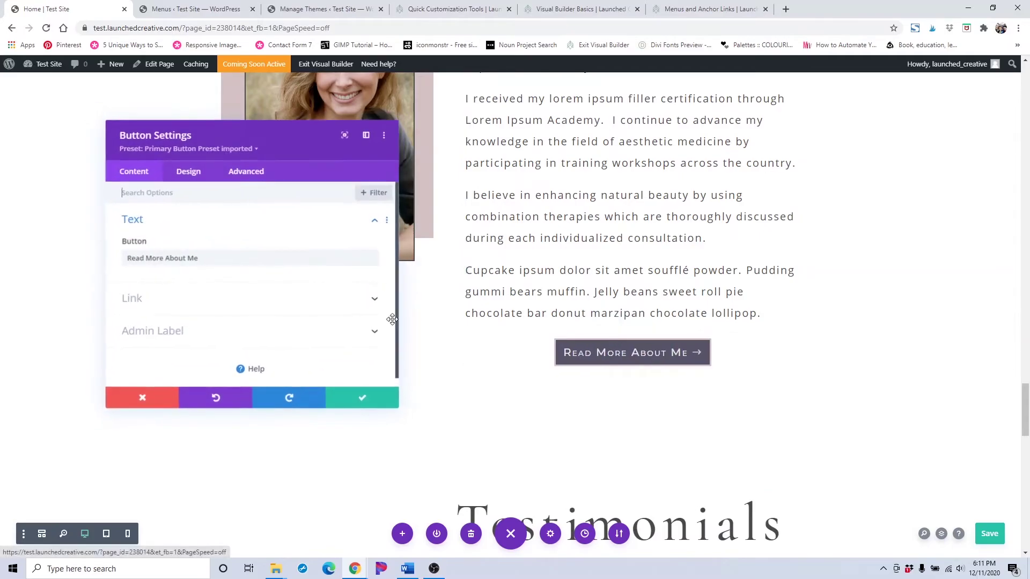
left_click(255, 299)
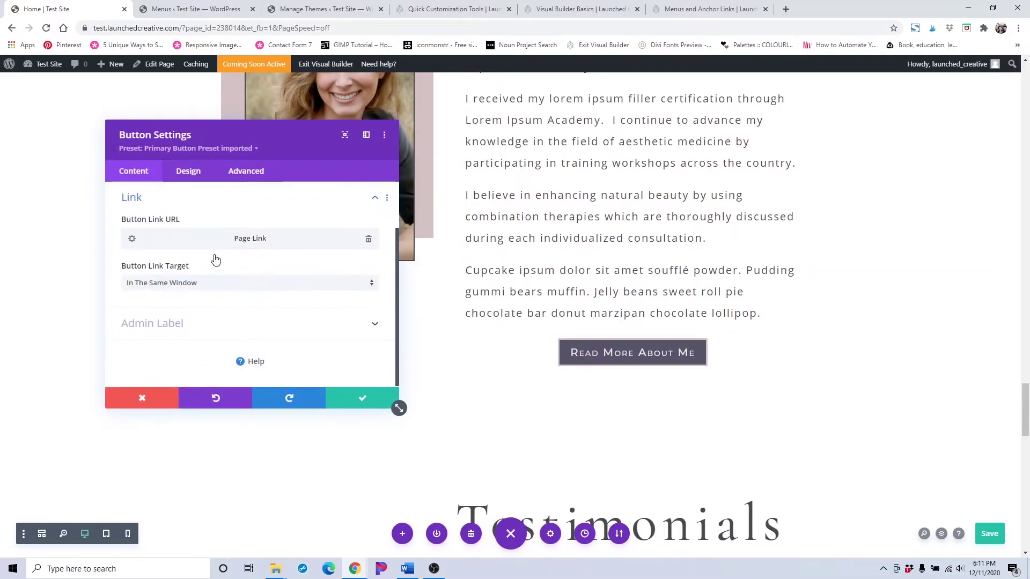
left_click(132, 240)
left_click(189, 285)
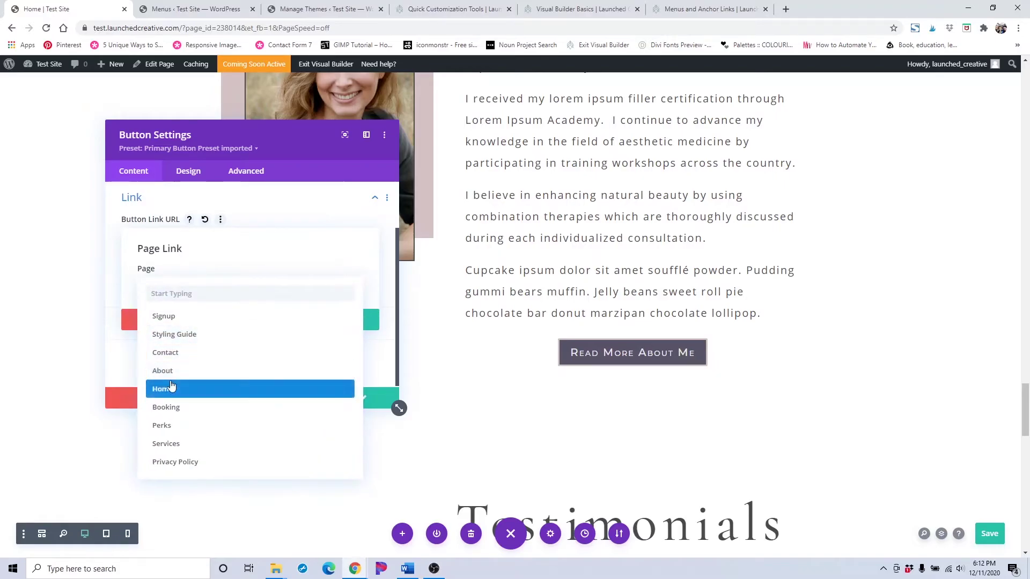
left_click(171, 371)
left_click(306, 322)
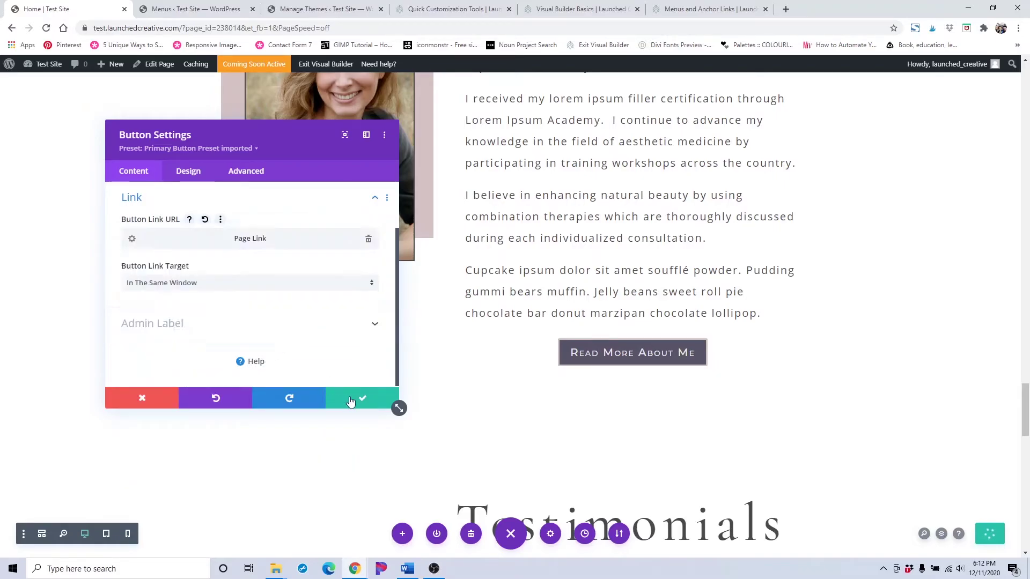
left_click(357, 398)
scroll(446, 304, "down", 5)
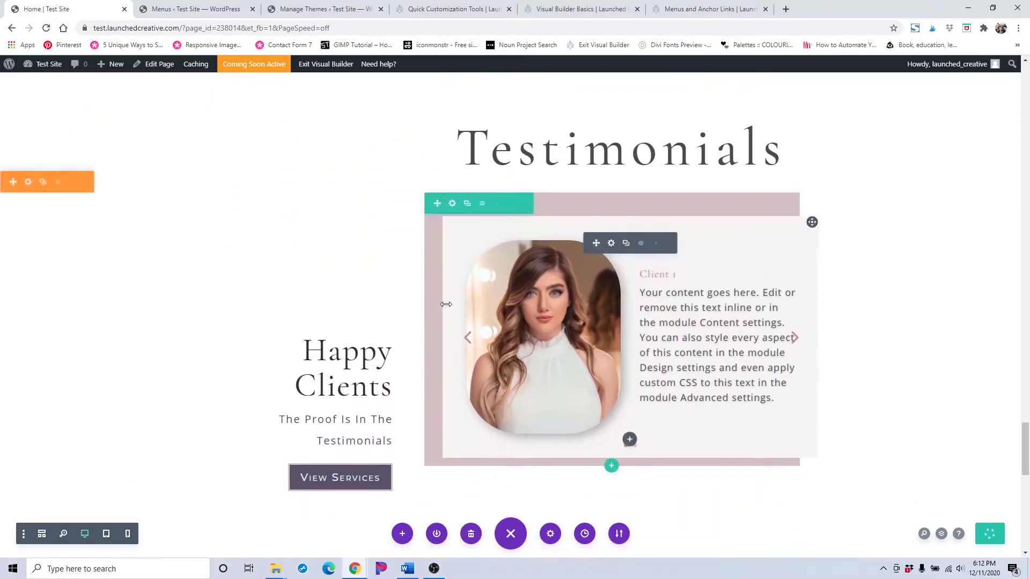
- Reduce the desktop top padding of the Happy Clients text module to 208px
left_click_drag(445, 304, 421, 292)
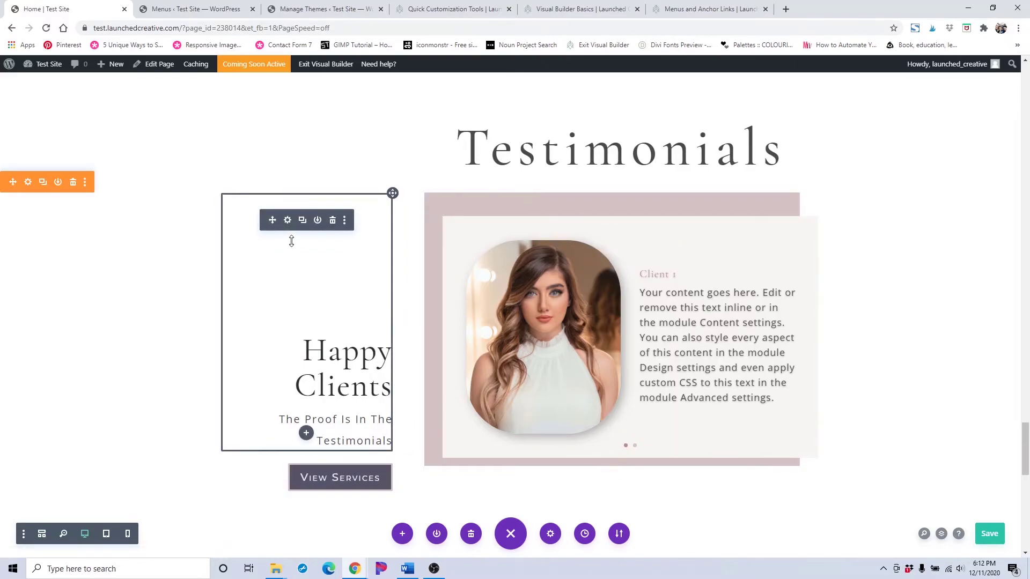
left_click(288, 221)
left_click(209, 172)
left_click(176, 333)
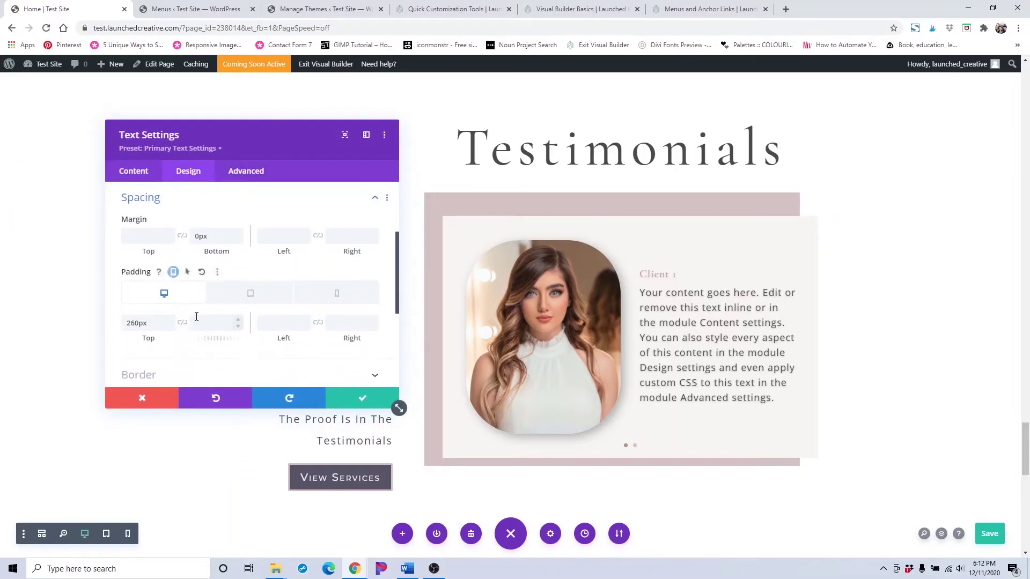
left_click(172, 326)
left_click(171, 326)
left_click(171, 326)
left_click_drag(319, 139, 705, 131)
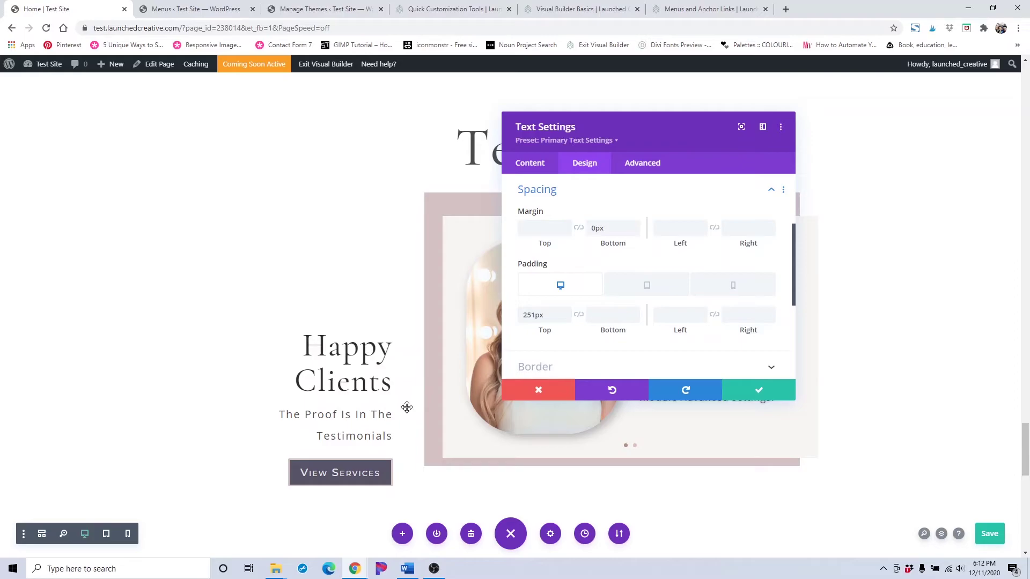
left_click(566, 320)
left_click(566, 320)
left_click(566, 321)
left_click(566, 320)
left_click(566, 320)
left_click(566, 320)
left_click(565, 321)
left_click(566, 320)
left_click(565, 320)
left_click(566, 321)
left_click(566, 320)
left_click(565, 320)
left_click(566, 320)
left_click(566, 320)
left_click(566, 320)
left_click(566, 320)
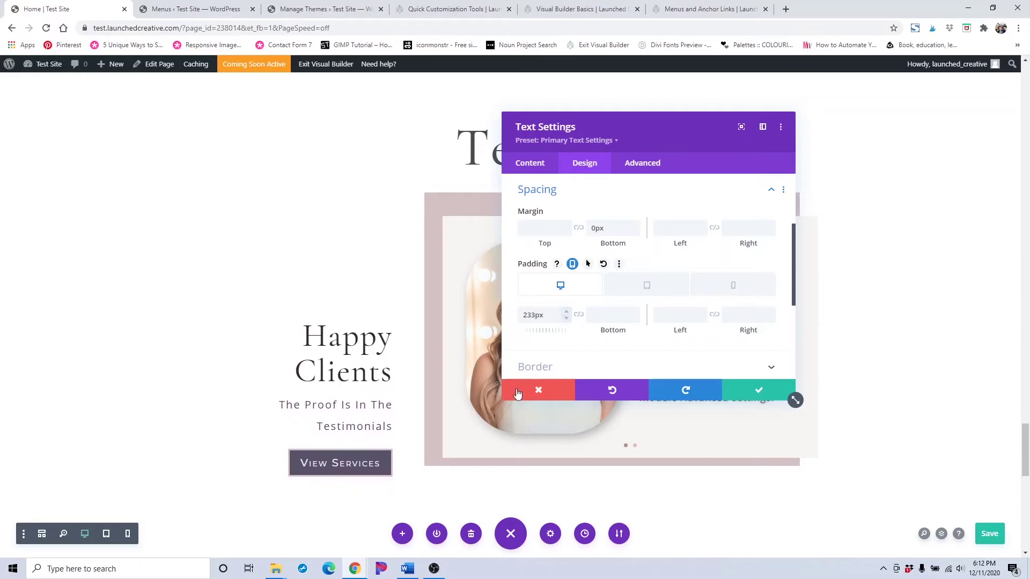
left_click(566, 320)
left_click(565, 320)
left_click(566, 320)
left_click(565, 320)
left_click(566, 320)
left_click(566, 320)
left_click(566, 320)
left_click(566, 320)
left_click(566, 320)
left_click(566, 320)
left_click(566, 320)
left_click(566, 321)
left_click(565, 321)
left_click(566, 320)
left_click(566, 320)
left_click(566, 320)
left_click(565, 320)
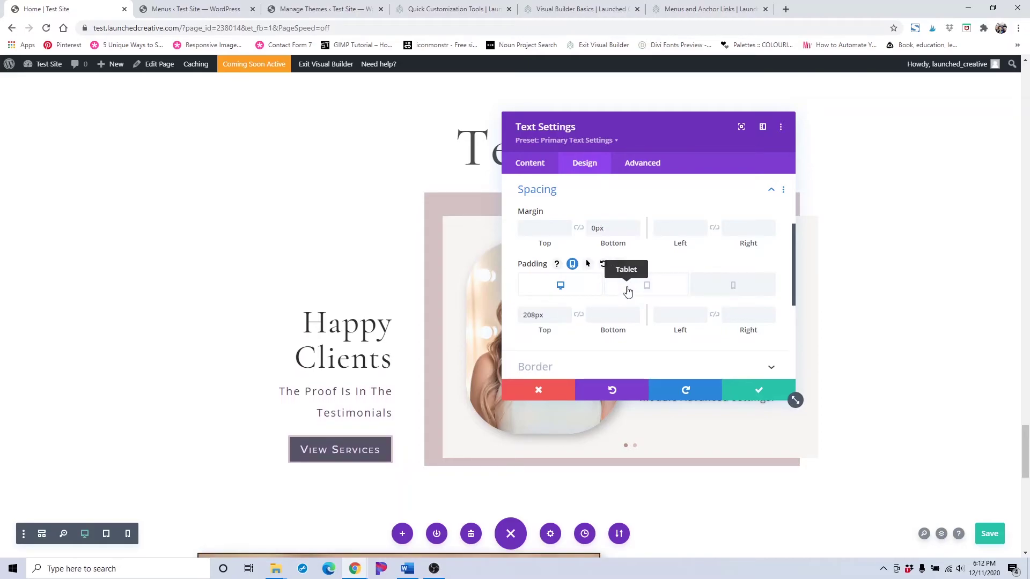
- Check the Happy Clients text's padding on tablet and phone, return to the desktop view, and save the text settings
left_click(628, 292)
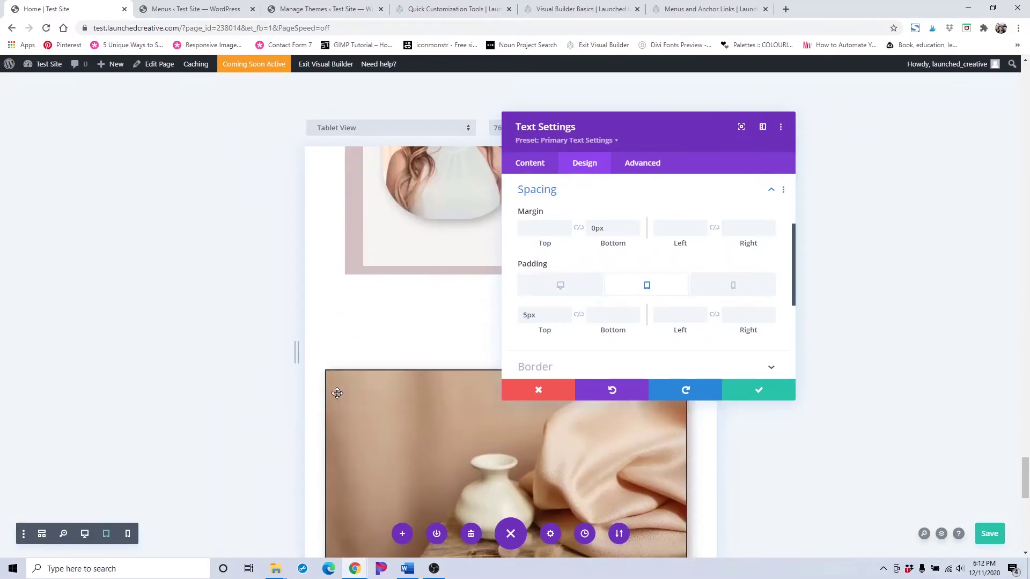
scroll(337, 393, "up", 5)
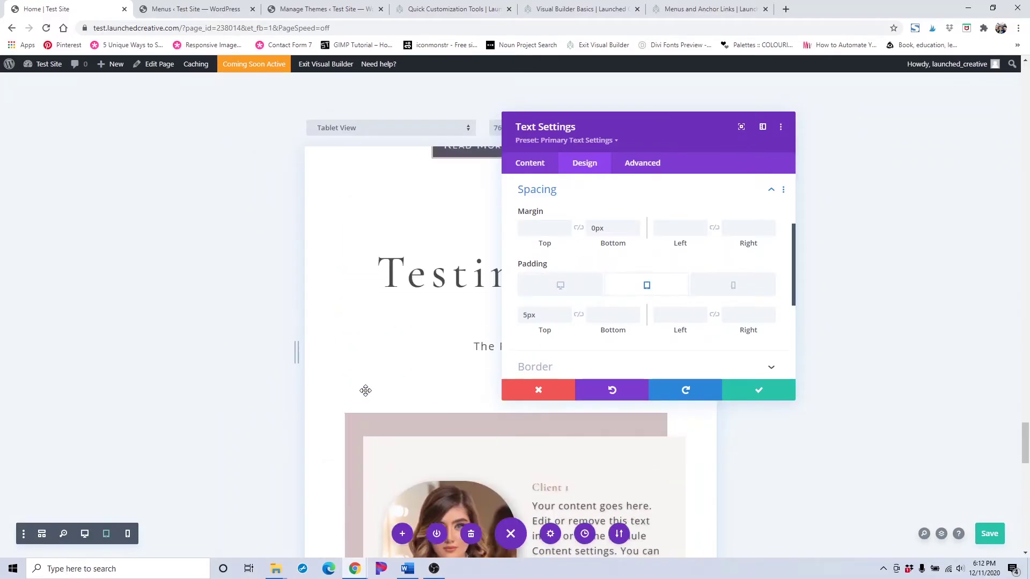
left_click(731, 286)
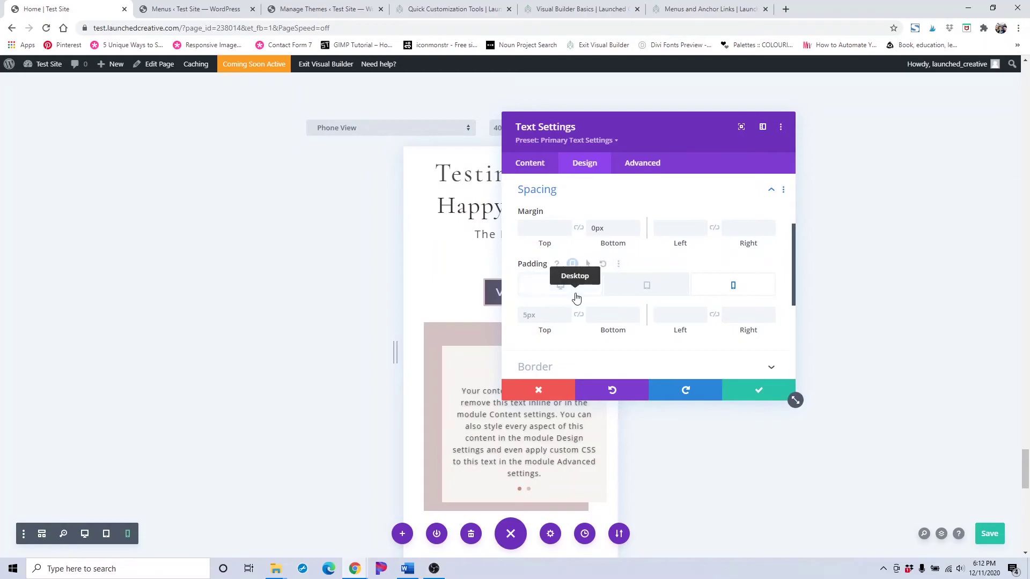
left_click(560, 285)
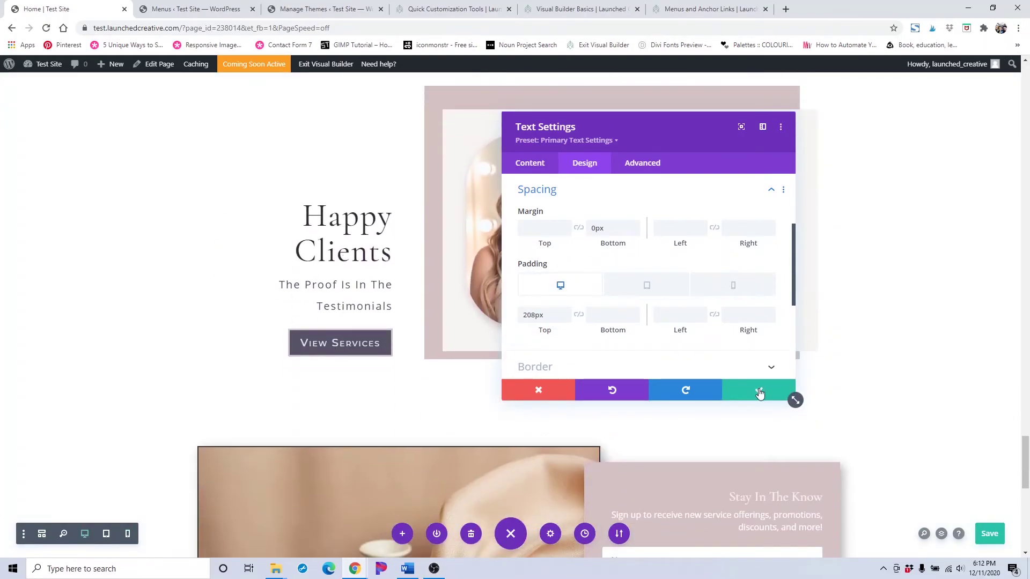
left_click(760, 393)
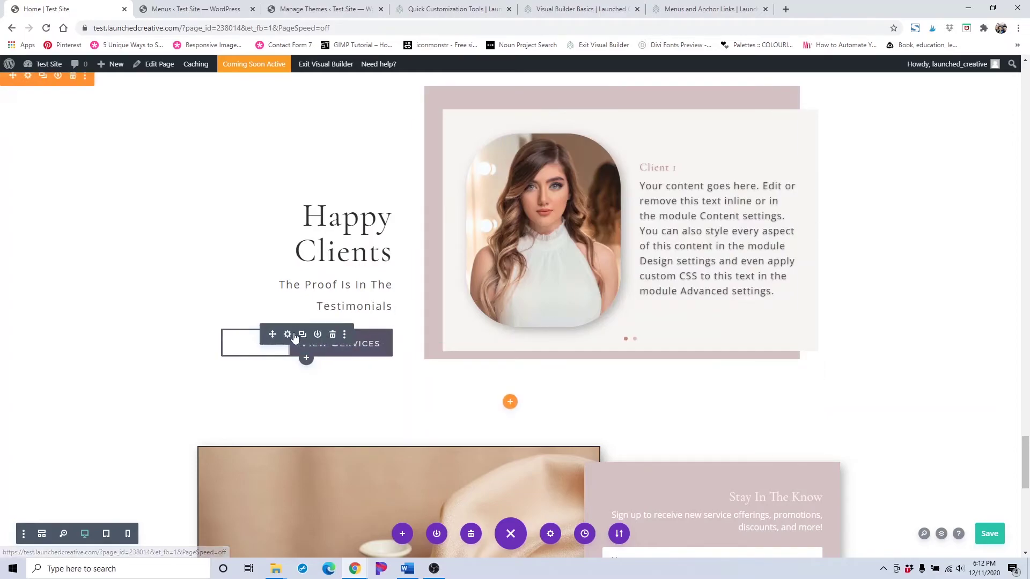
- Link the View Services button beside the testimonials to the Services page, and save the button settings
left_click(287, 334)
left_click(588, 294)
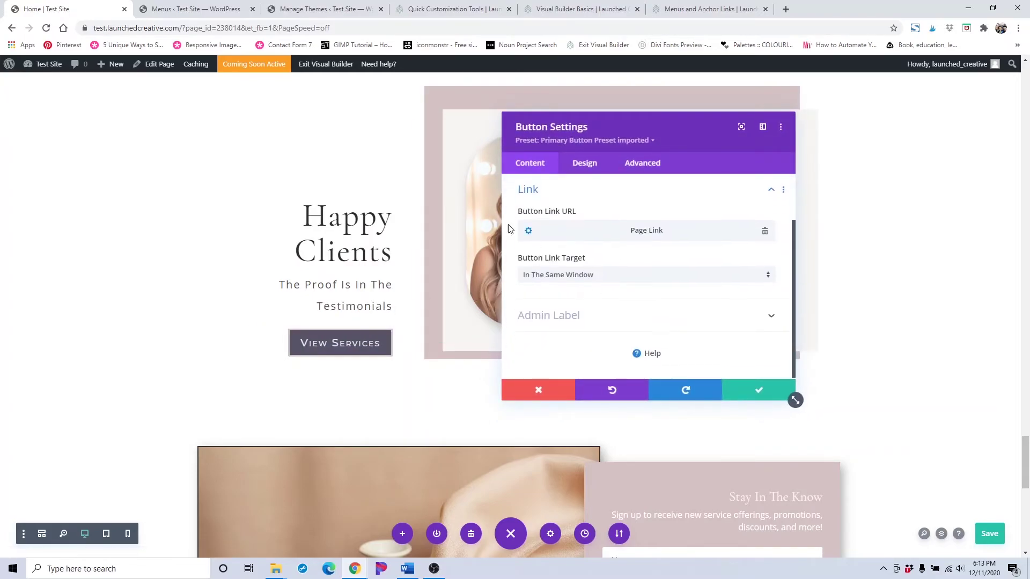
left_click(526, 232)
left_click(593, 281)
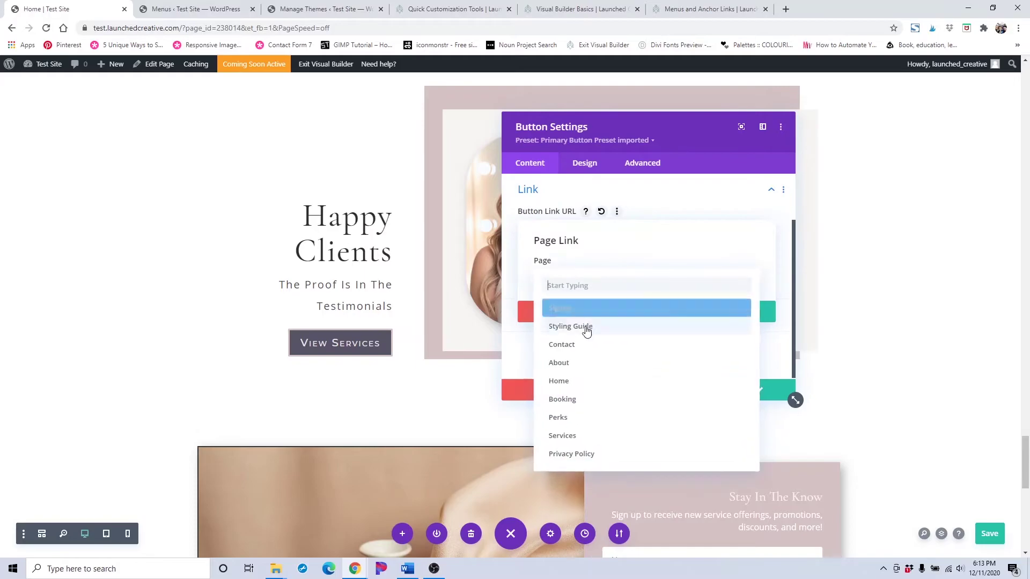
left_click(569, 436)
left_click(719, 315)
left_click(743, 389)
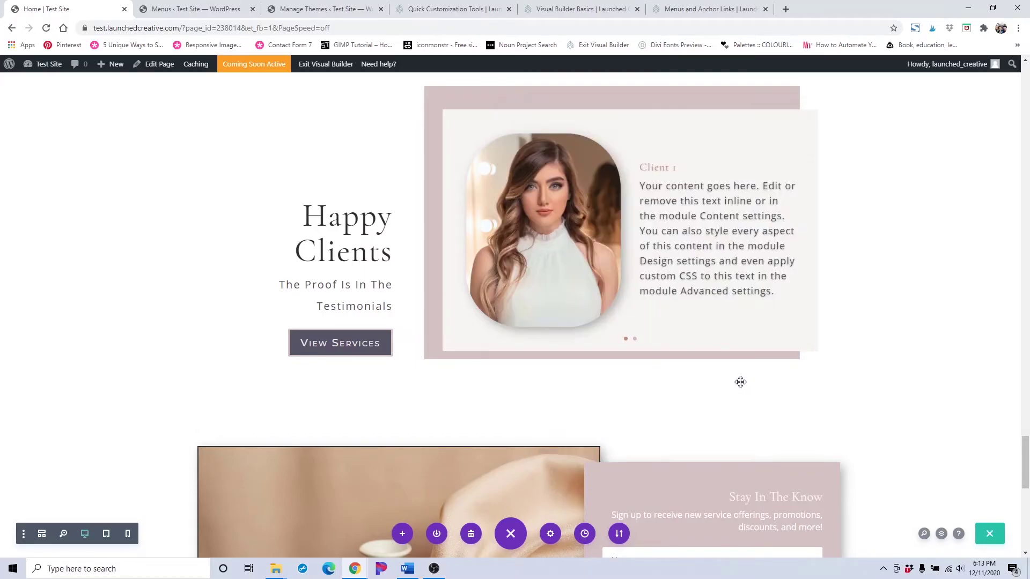
scroll(654, 253, "up", 2)
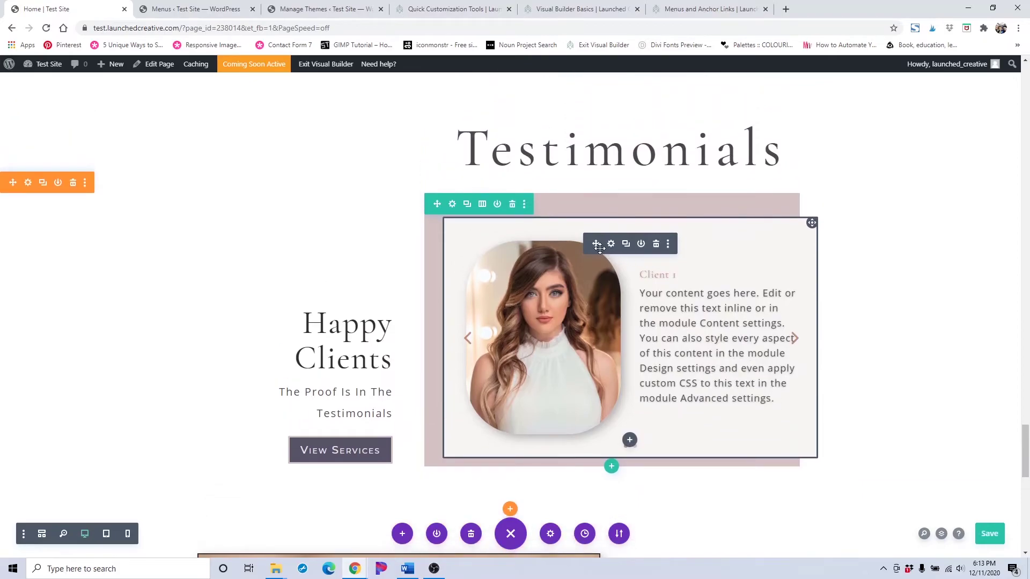
left_click(453, 206)
scroll(556, 322, "down", 3)
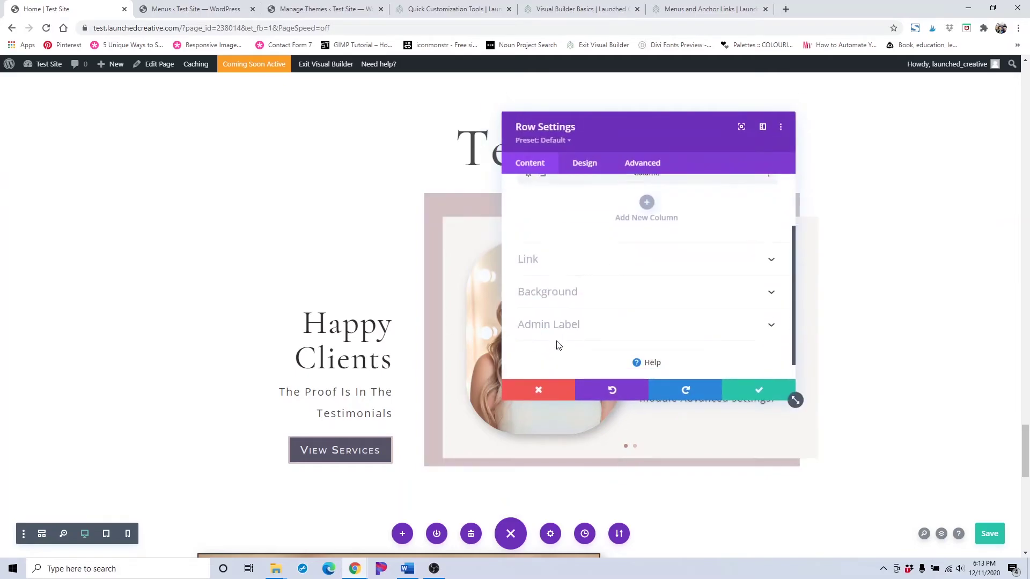
left_click(569, 279)
left_click(539, 390)
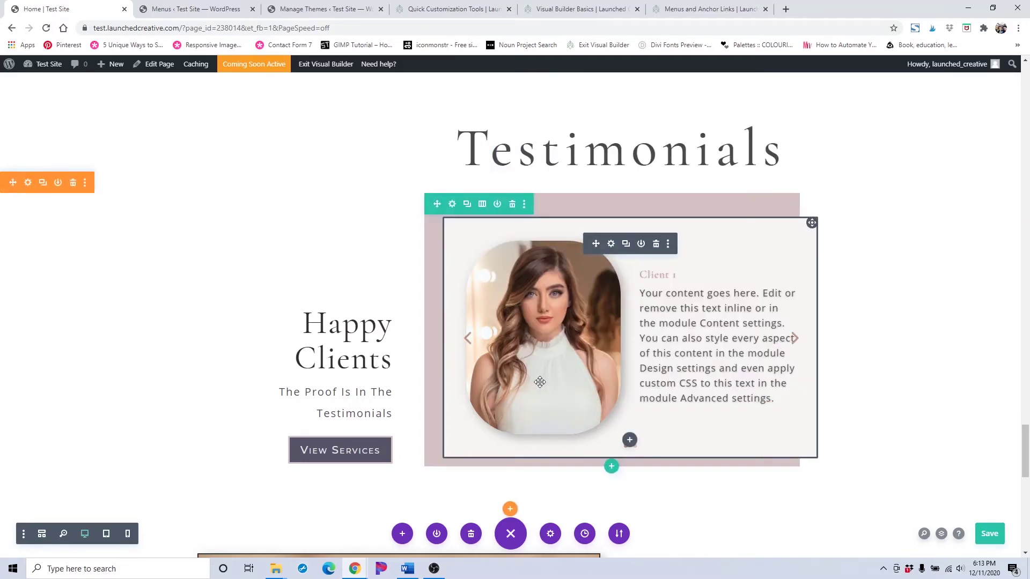
- Open the Client 1 slide in the testimonial slider's settings and examine its title, body text and image options
left_click(611, 244)
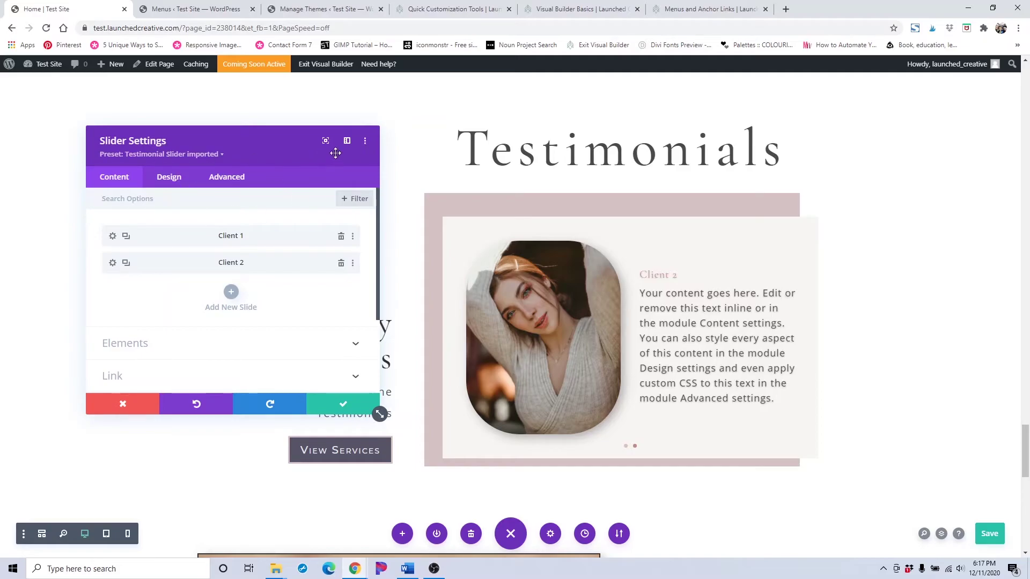
left_click(113, 236)
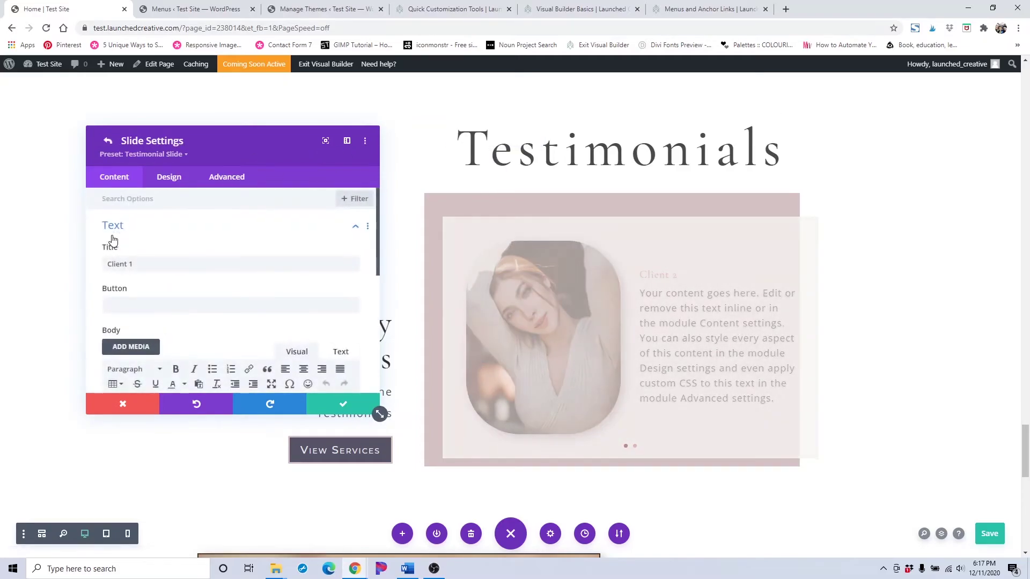
scroll(154, 256, "down", 3)
scroll(156, 268, "up", 2)
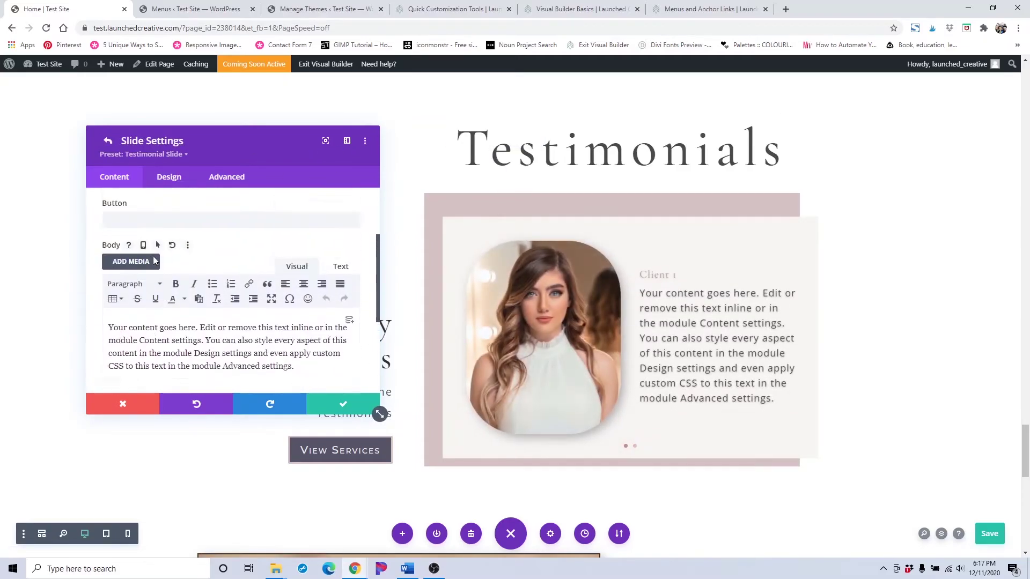
double_click(166, 265)
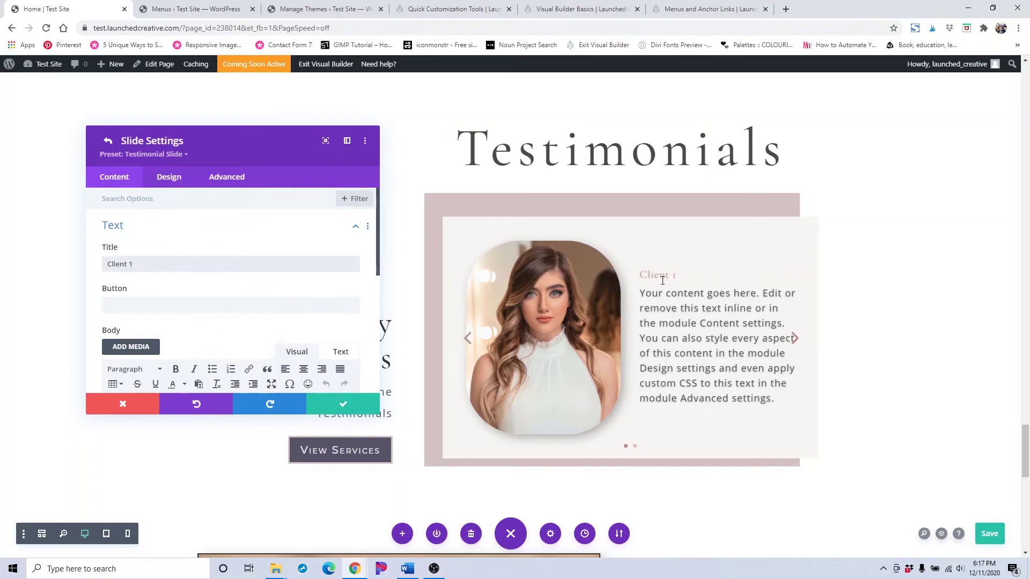
scroll(224, 268, "down", 5)
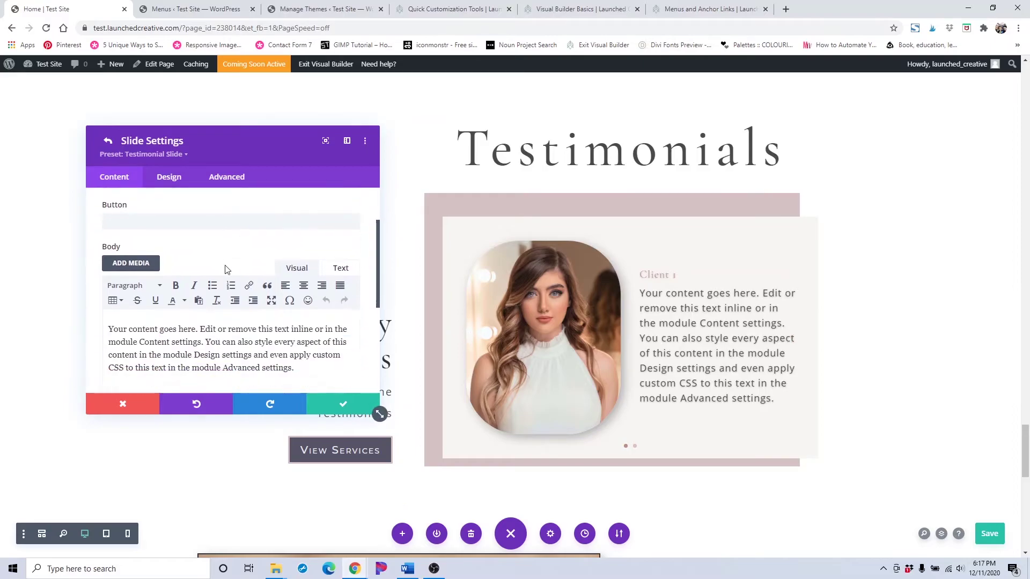
scroll(106, 234, "up", 2)
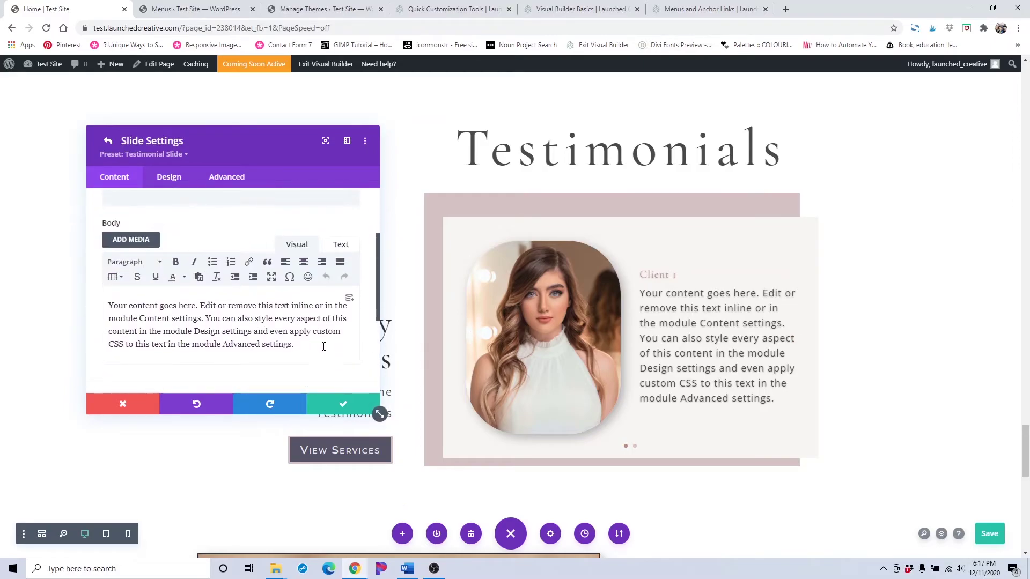
key("ctrl+a")
scroll(304, 322, "down", 2)
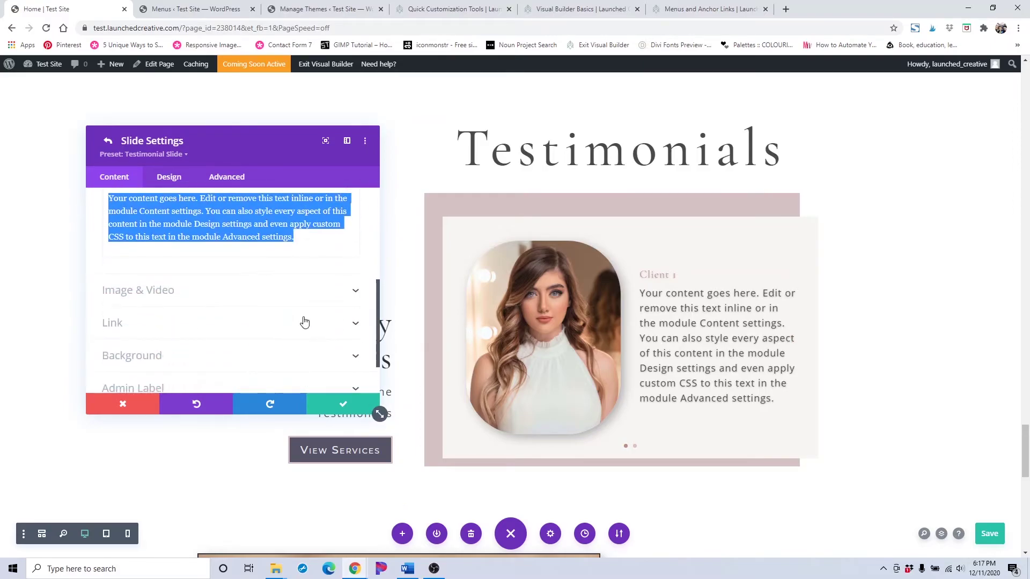
left_click(281, 302)
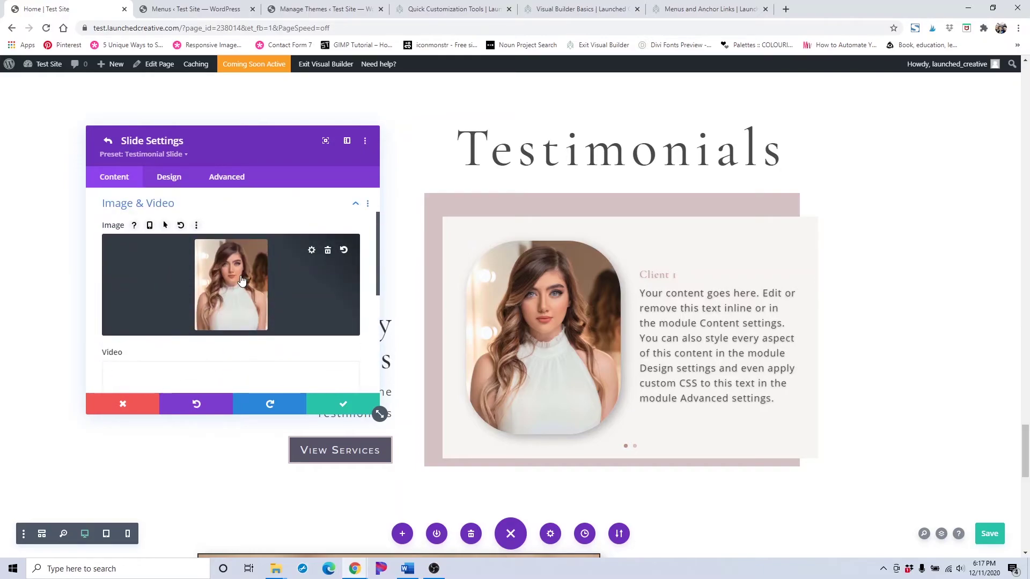
scroll(242, 280, "down", 1)
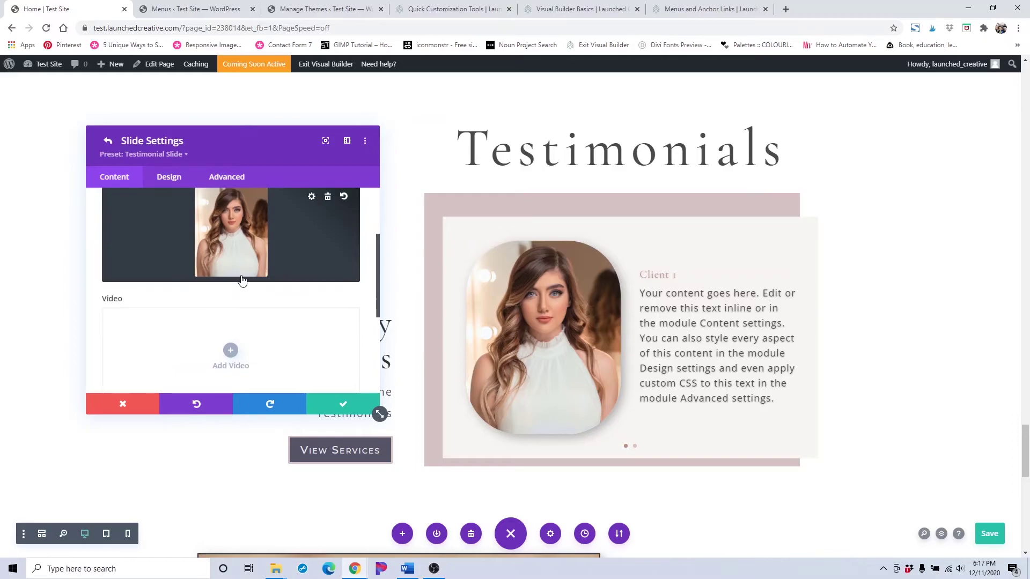
- Set the Client 1 slide's background colour to the saved light grey #eaeaea
scroll(242, 280, "down", 3)
left_click(230, 301)
scroll(230, 303, "down", 2)
left_click(188, 278)
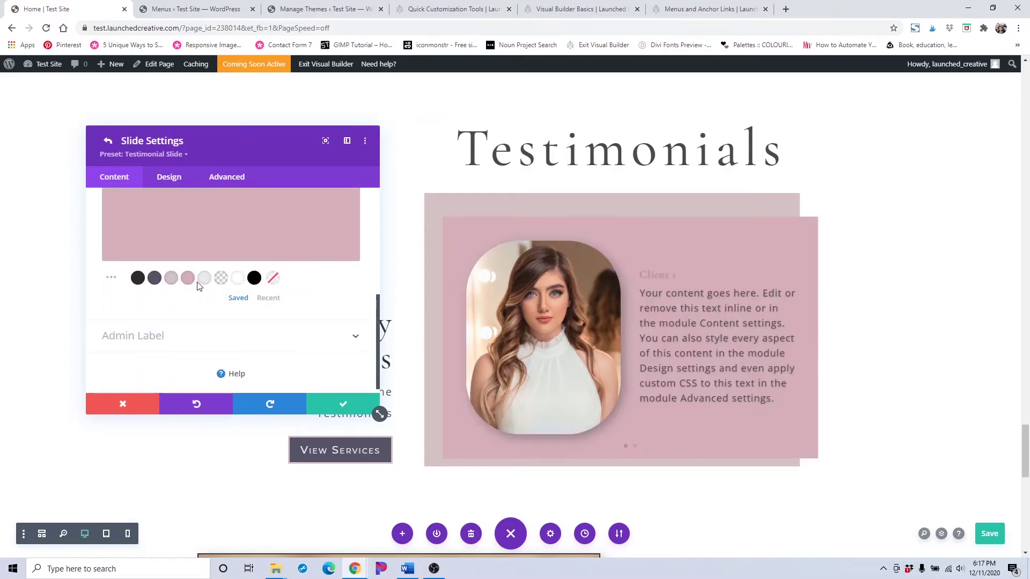
left_click(205, 280)
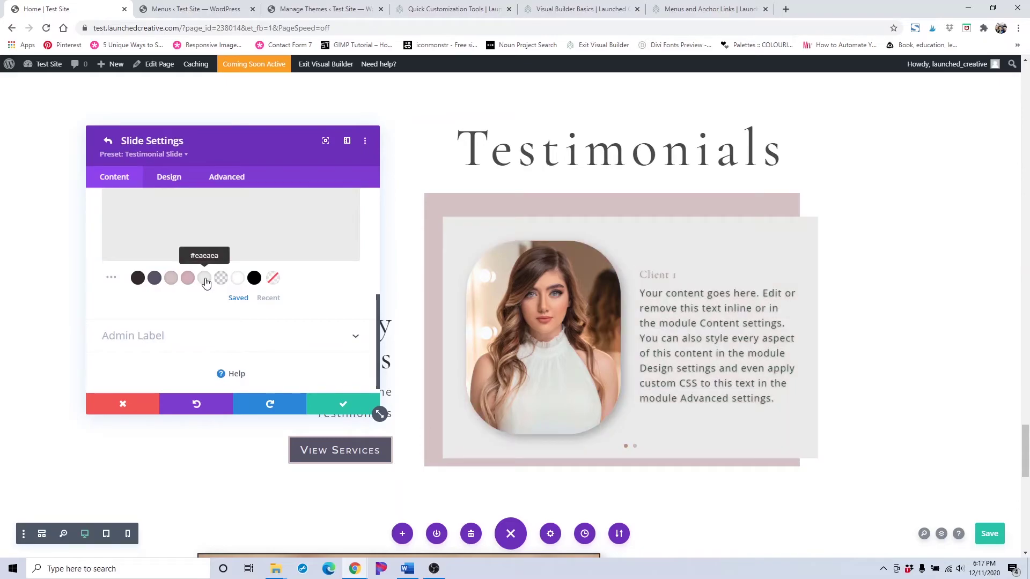
- Set the Client 1 slide's navigation arrows to the saved dusty pink and its navigation dots to the saved dark slate purple
left_click(175, 186)
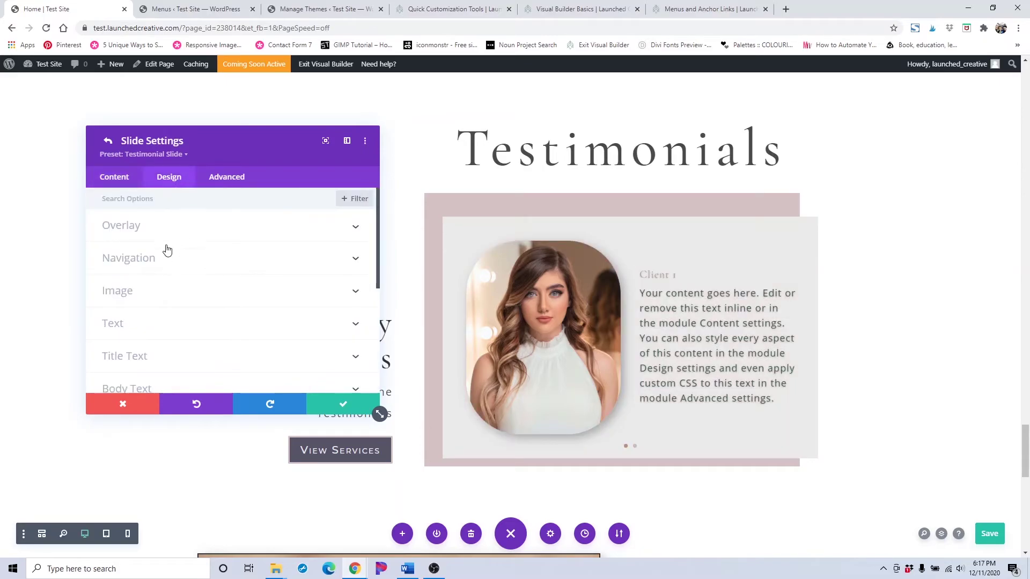
left_click(185, 230)
scroll(184, 238, "down", 3)
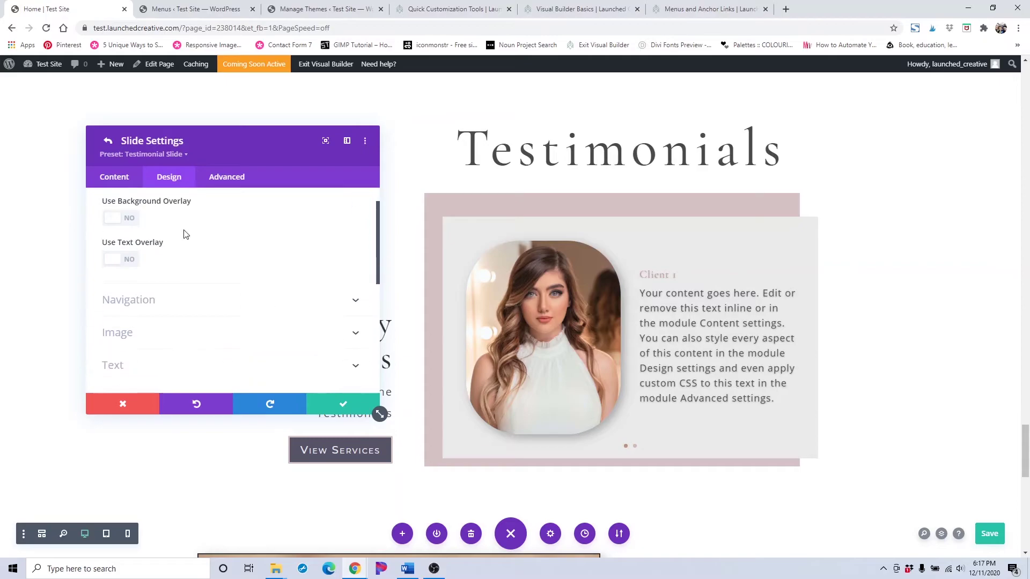
left_click(185, 244)
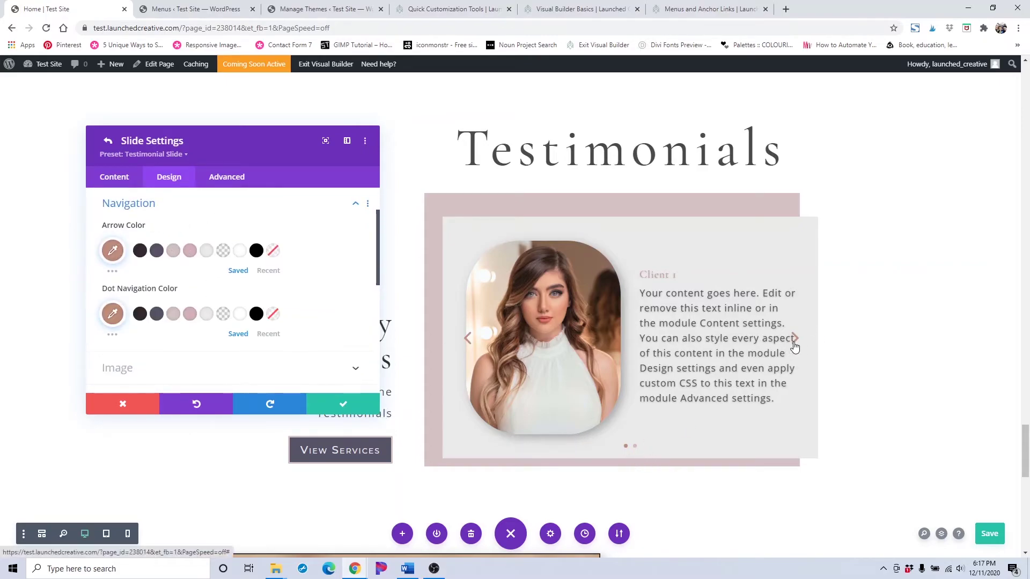
left_click(164, 259)
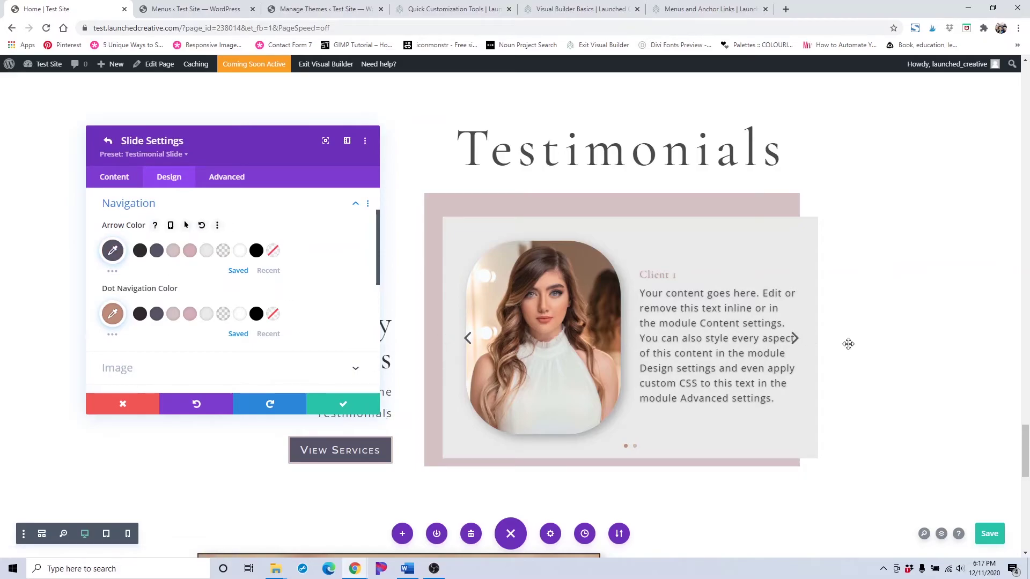
left_click(191, 254)
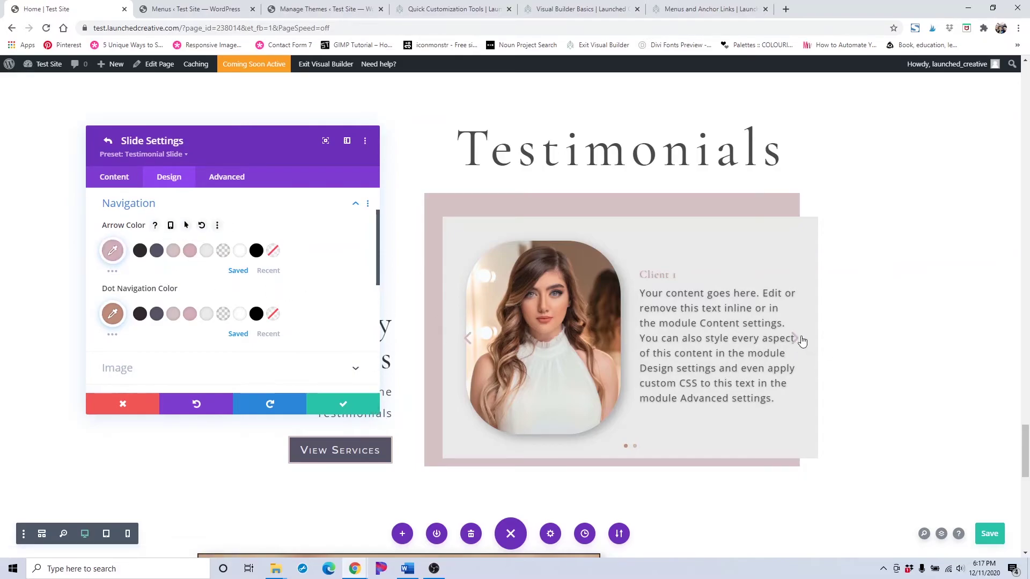
scroll(107, 319, "down", 2)
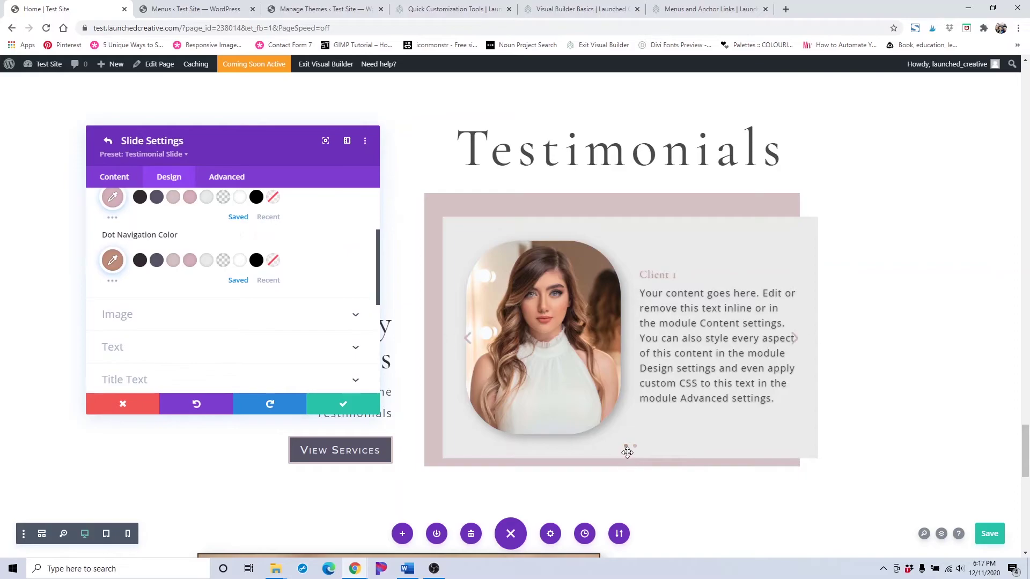
left_click(156, 261)
- Examine the Client 1 slide's image options for rounded corners, border, box shadow and filters, and its general text options
scroll(219, 304, "down", 2)
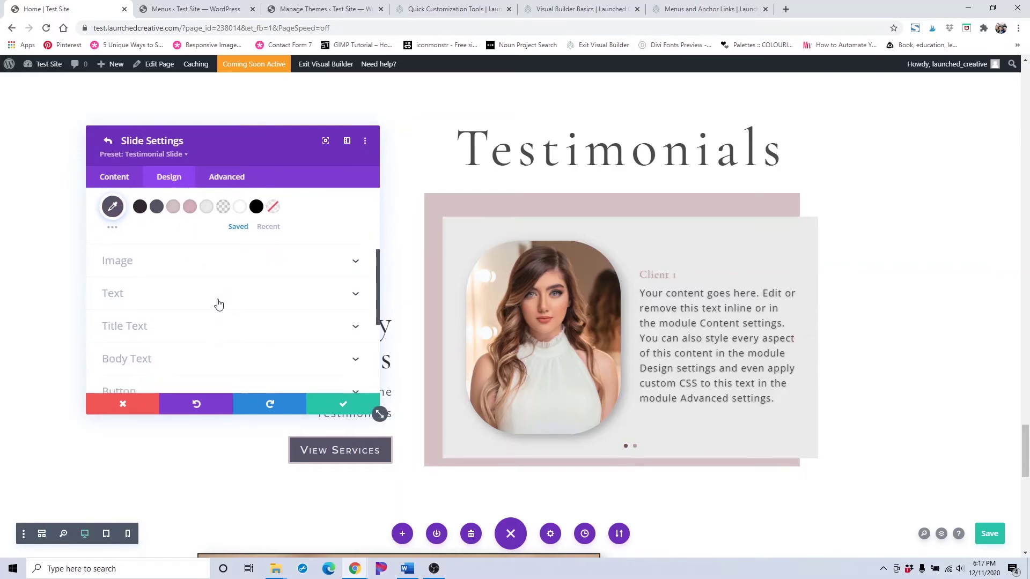
left_click(249, 268)
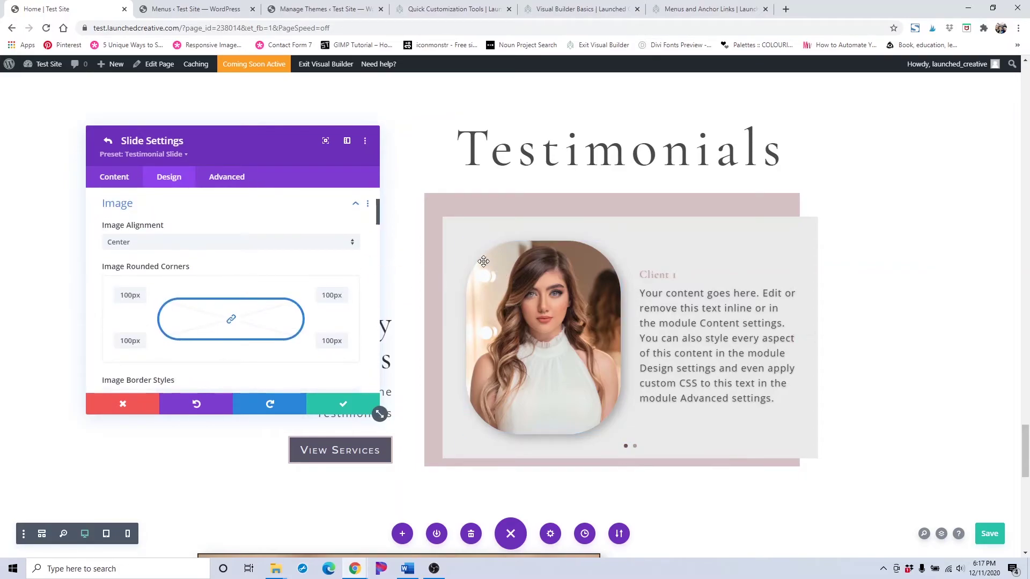
scroll(307, 316, "down", 6)
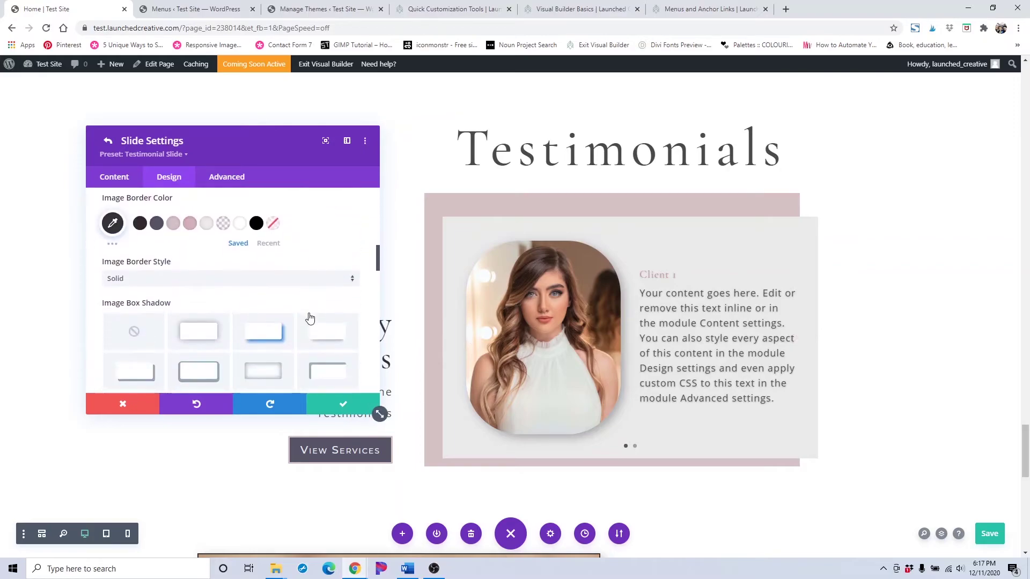
scroll(307, 314, "up", 2)
scroll(304, 311, "down", 10)
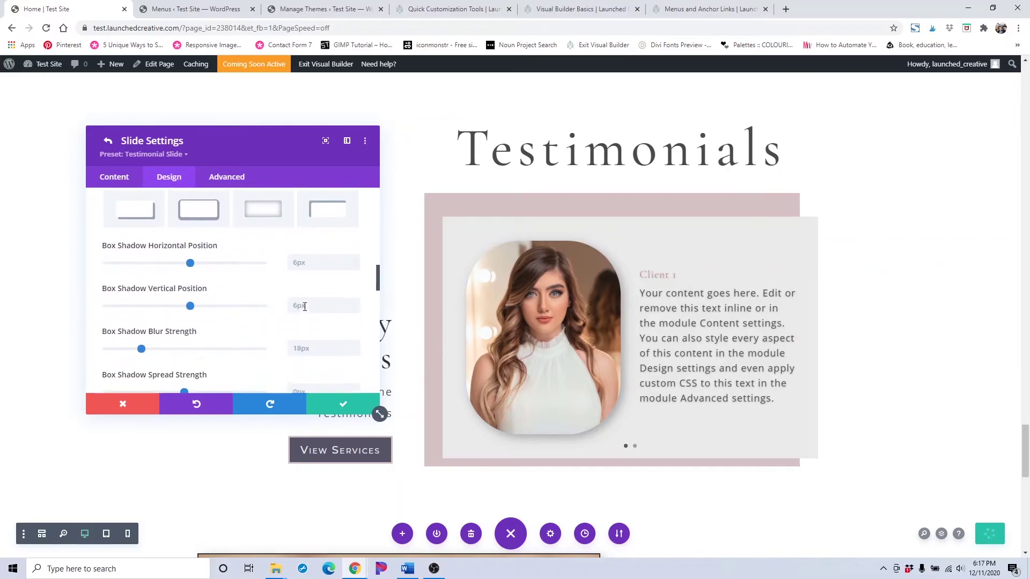
scroll(304, 310, "down", 3)
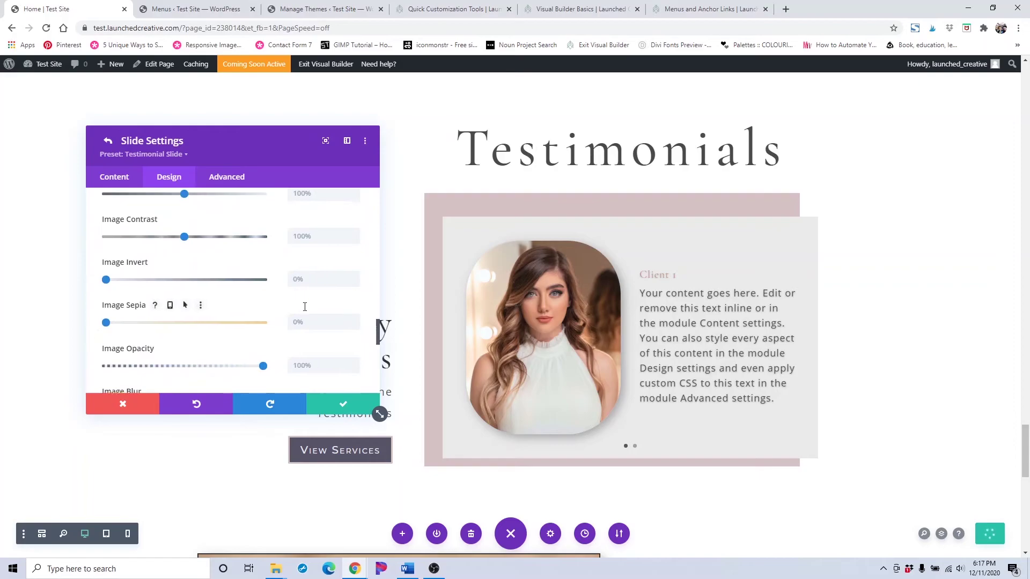
scroll(304, 308, "up", 4)
scroll(305, 307, "down", 4)
scroll(304, 306, "down", 3)
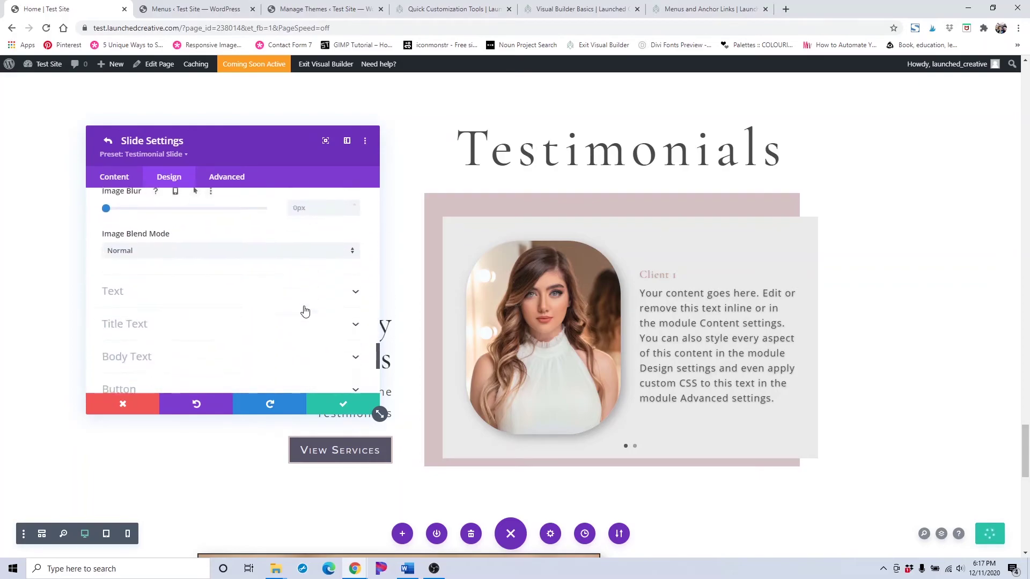
left_click(309, 291)
scroll(266, 288, "down", 5)
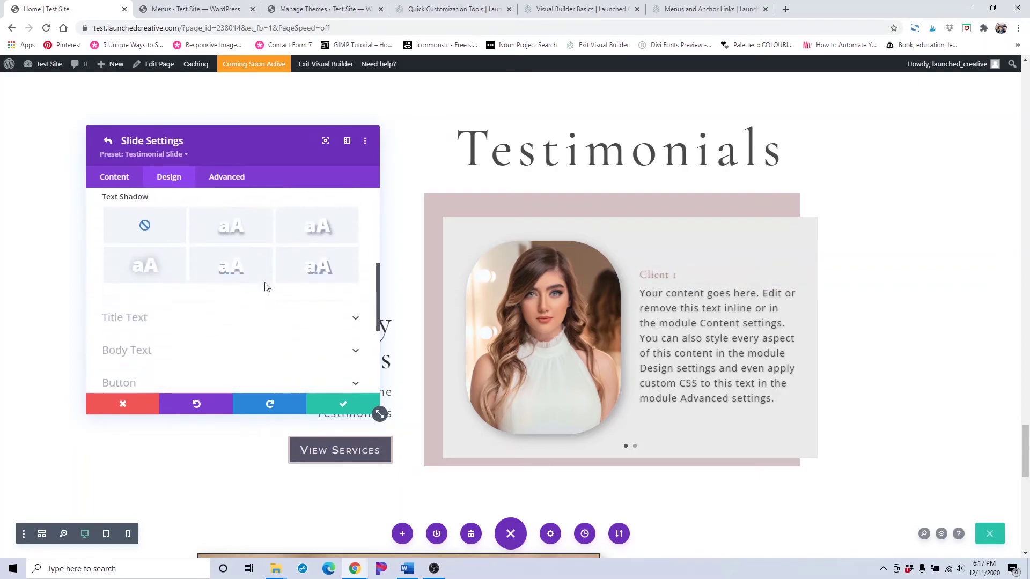
scroll(265, 265, "up", 1)
- Set the Client 1 slide's title text to the saved darkest colour and its size to 22px
left_click(269, 221)
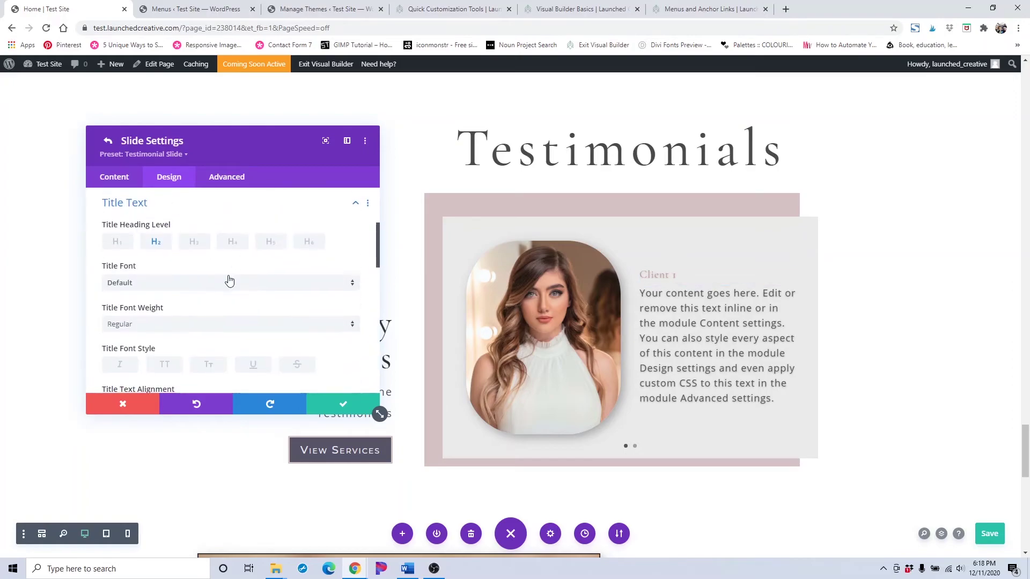
scroll(230, 276, "down", 3)
left_click(170, 299)
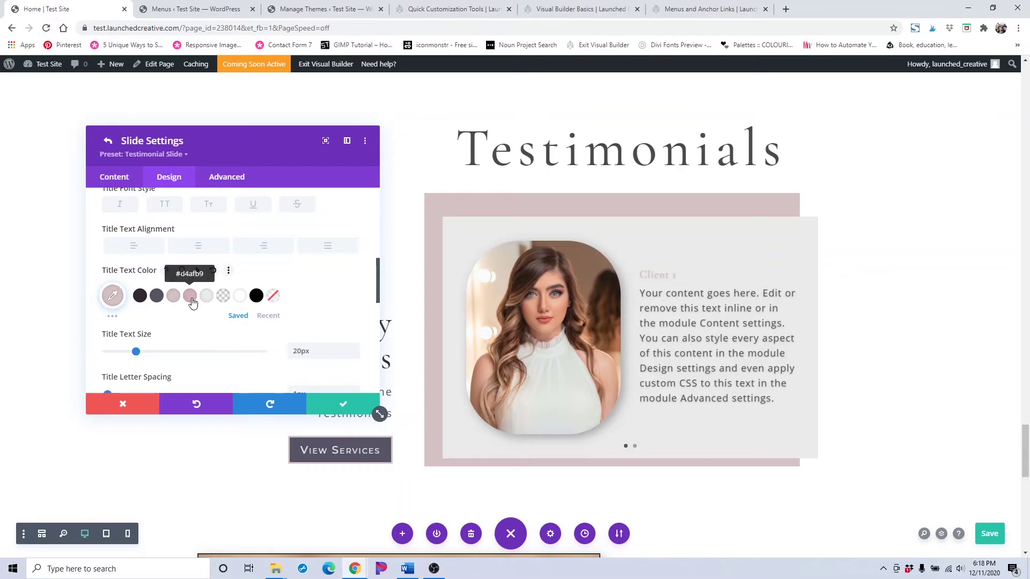
left_click(144, 299)
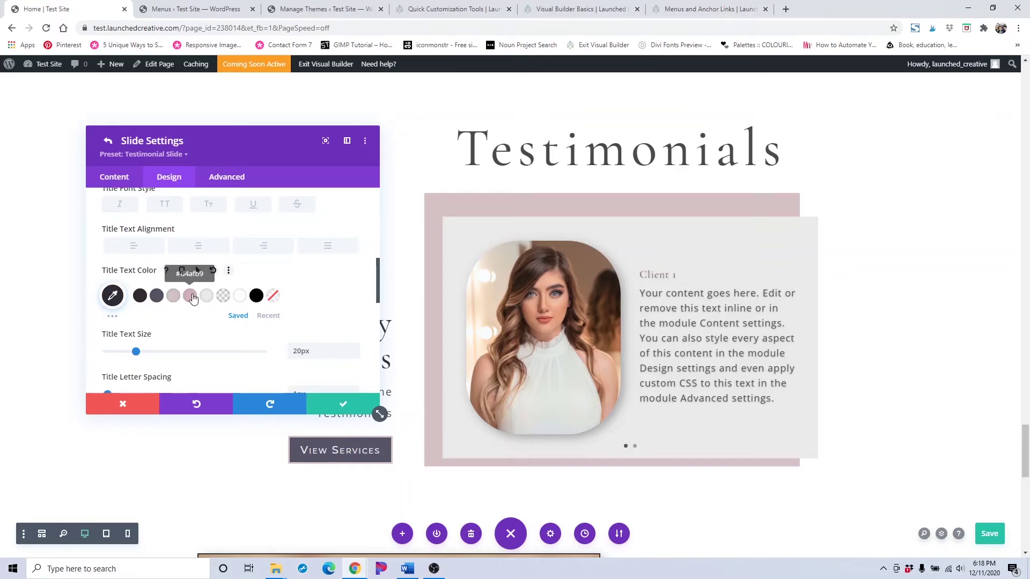
scroll(191, 298, "down", 5)
scroll(191, 299, "up", 4)
left_click(354, 295)
left_click(354, 294)
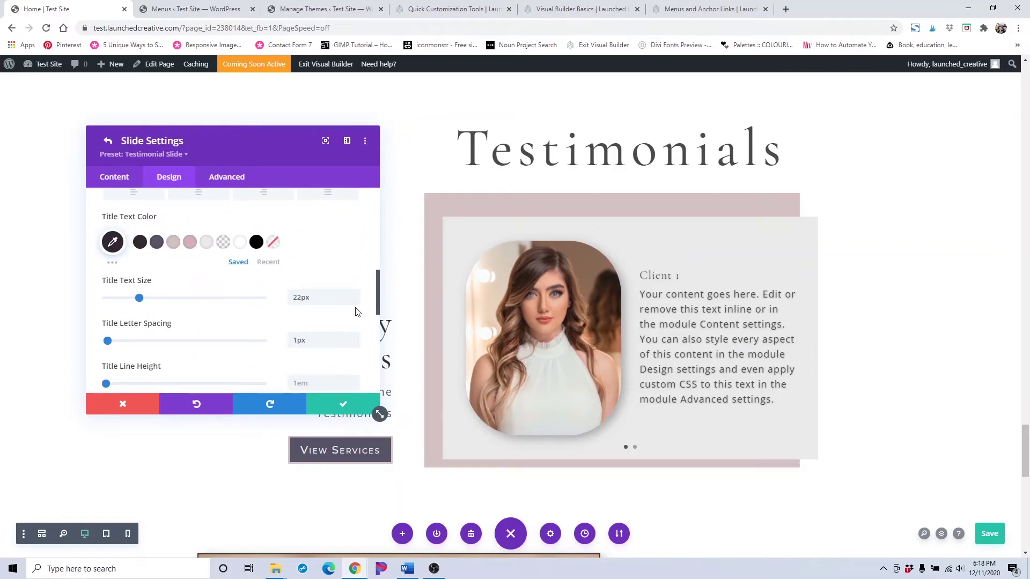
- Set the Client 1 slide's body text colour to the saved #32292f and save the slide settings
scroll(343, 306, "down", 5)
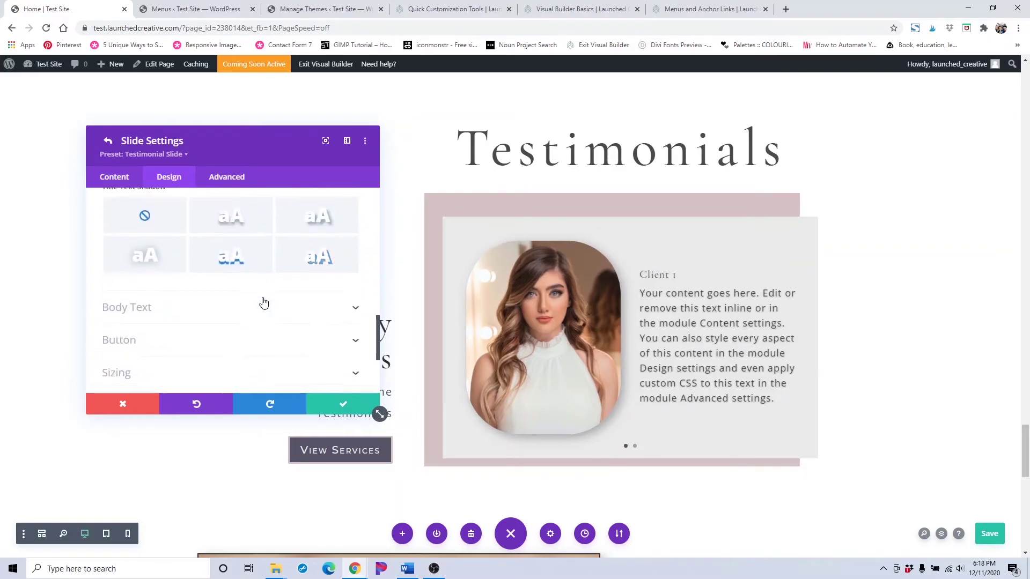
left_click(275, 267)
scroll(276, 269, "down", 4)
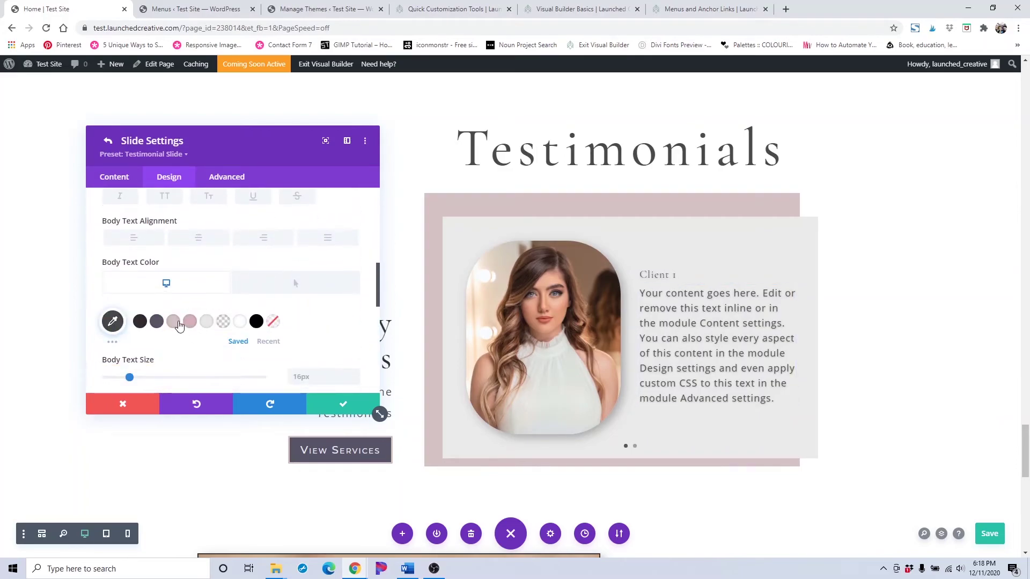
left_click(156, 321)
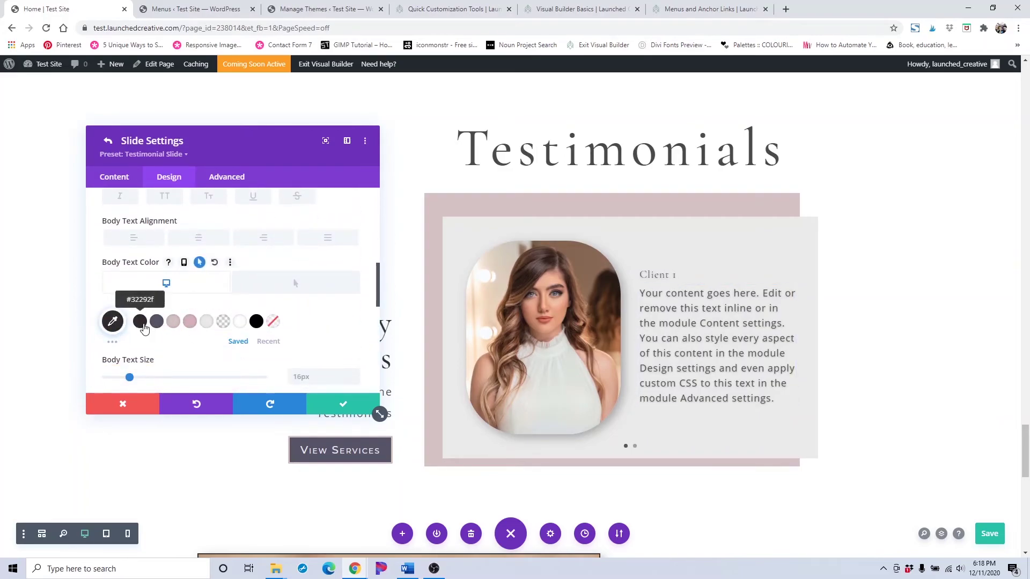
scroll(179, 326, "down", 5)
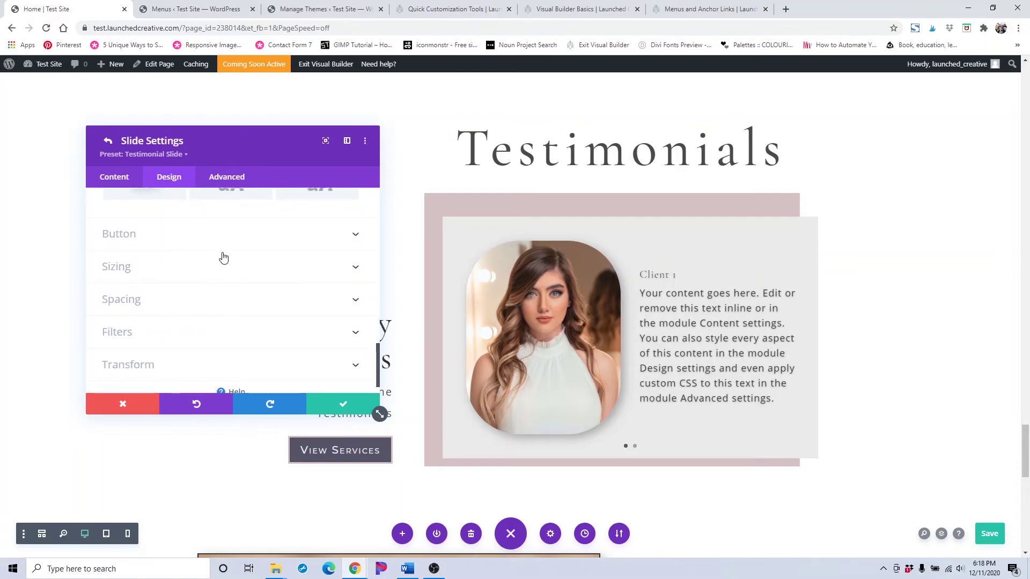
scroll(251, 258, "up", 10)
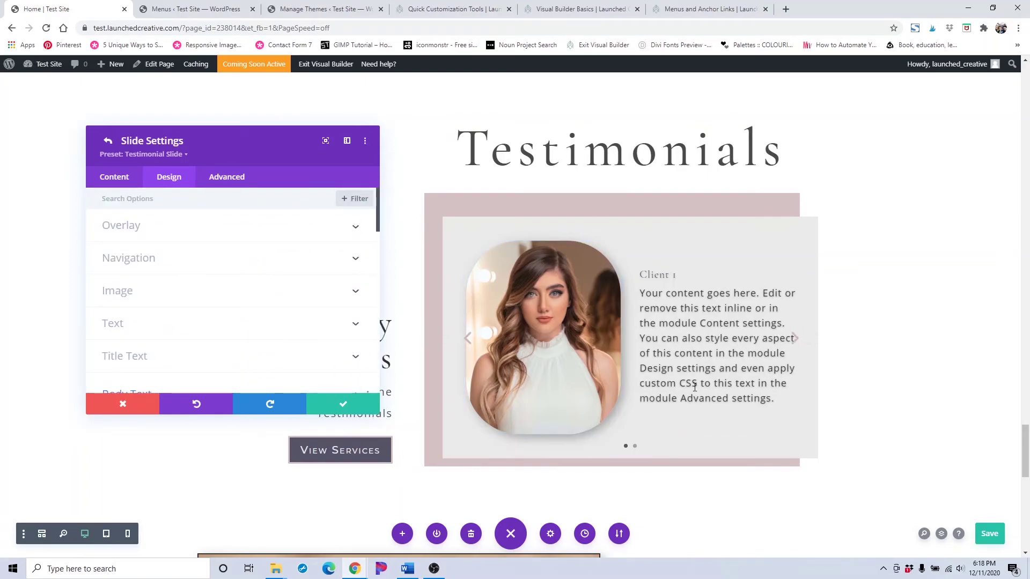
left_click(343, 408)
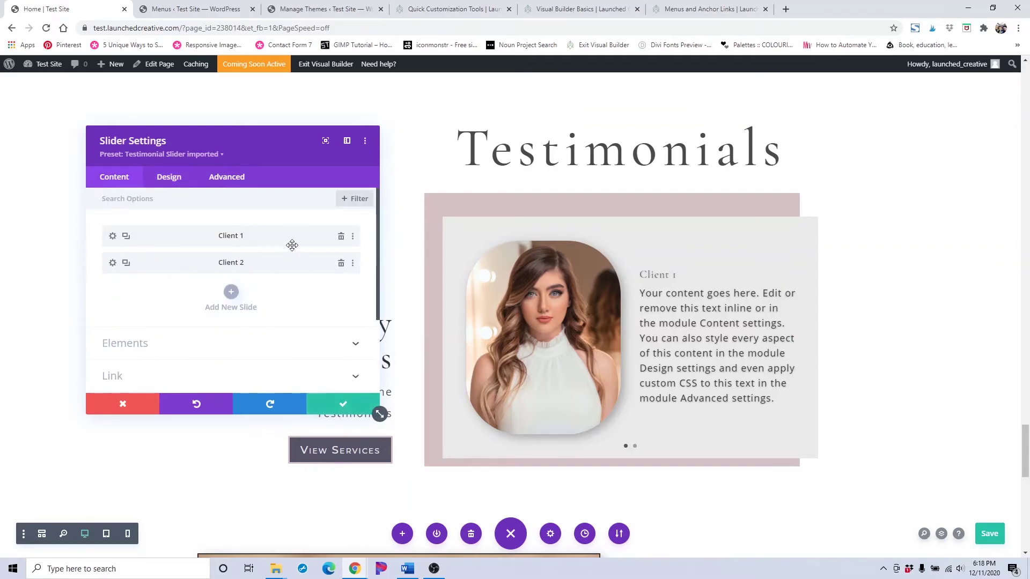
- Replace the Client 2 slide with two duplicates of the Client 1 slide, and page through the slides in the preview
left_click(342, 265)
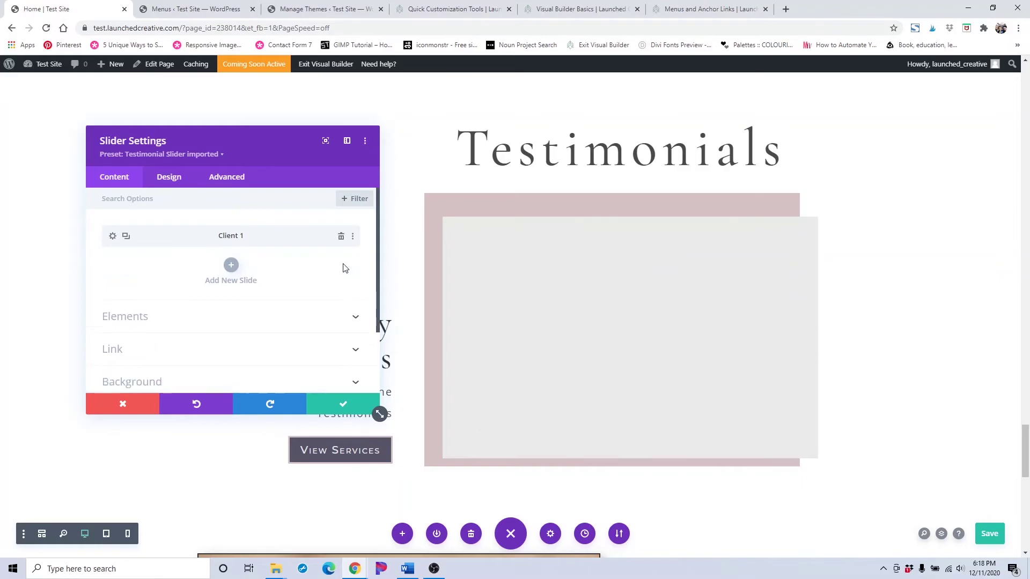
left_click(126, 237)
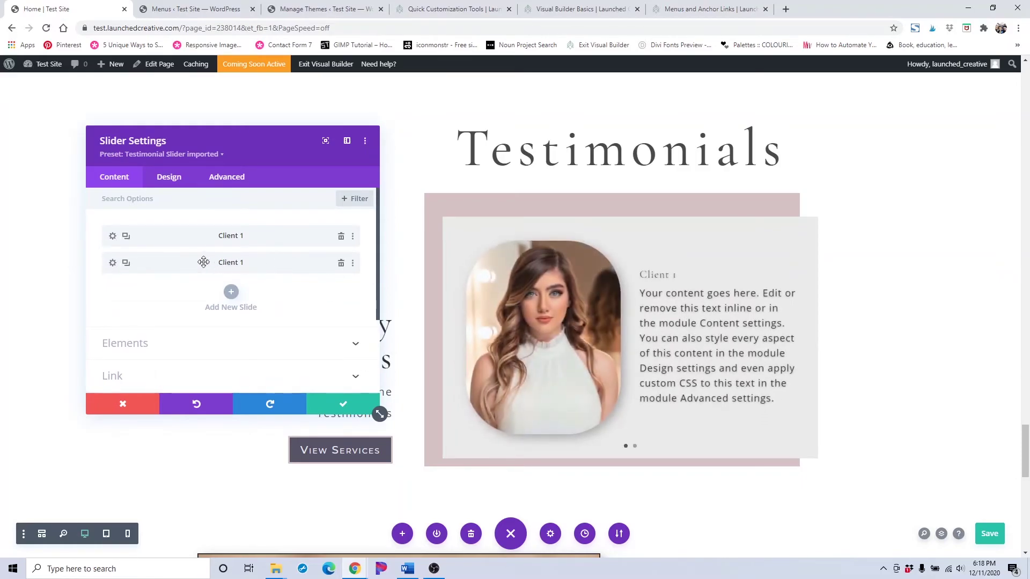
left_click(126, 264)
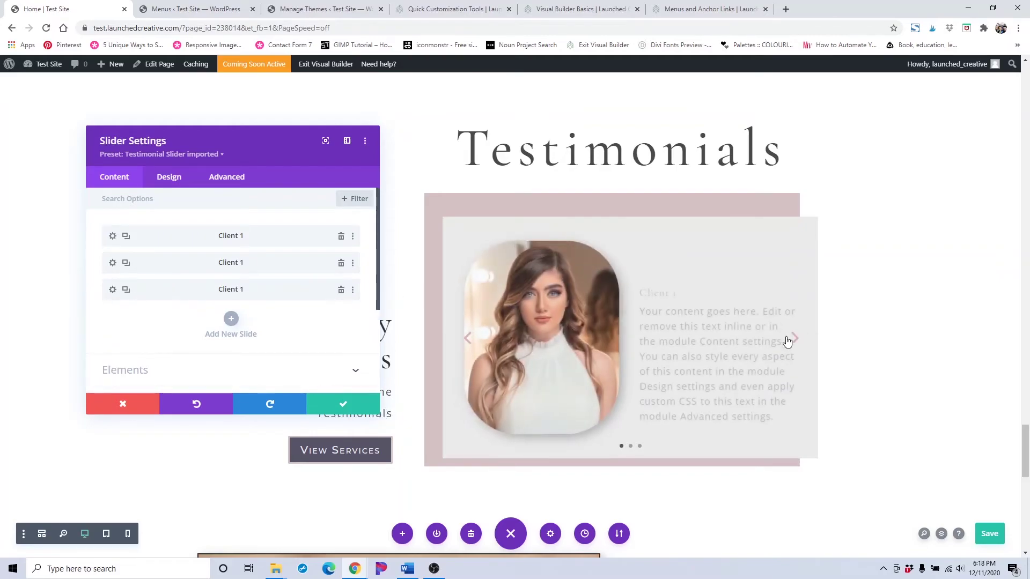
left_click(794, 340)
left_click(795, 339)
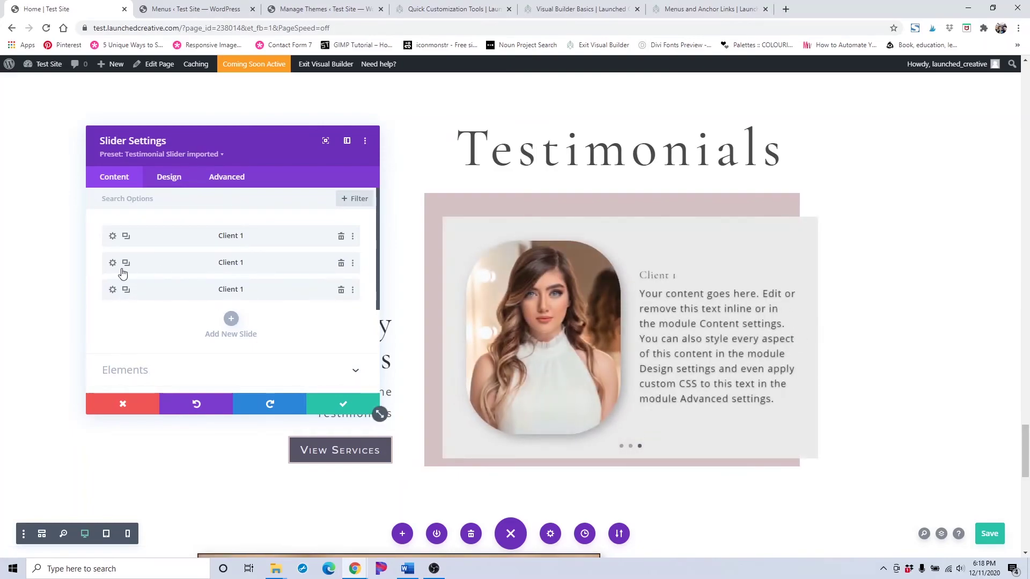
- Review the second slide's title, body text and image options, and return to the slider's list of slides
left_click(112, 263)
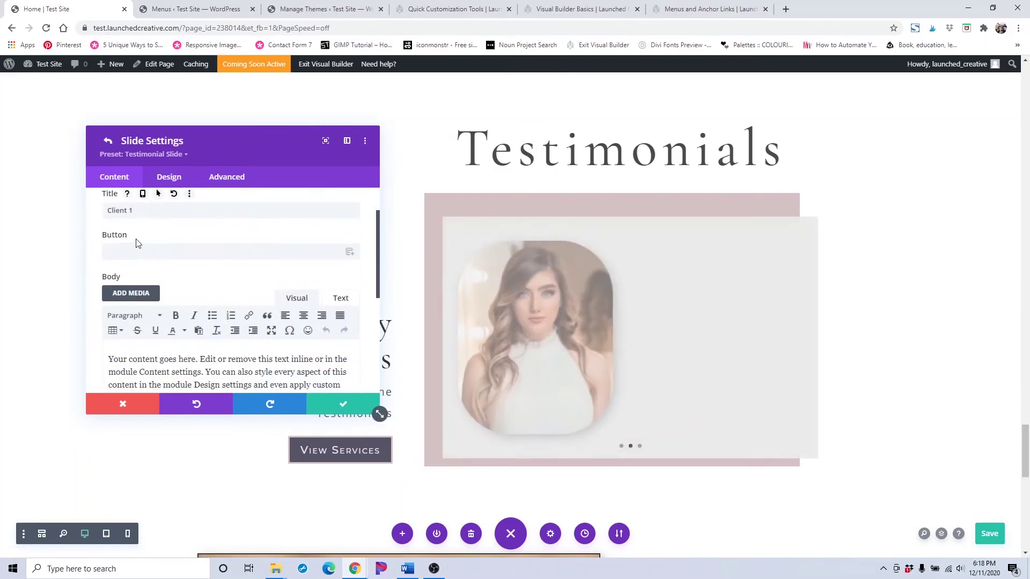
double_click(150, 210)
scroll(301, 300, "down", 2)
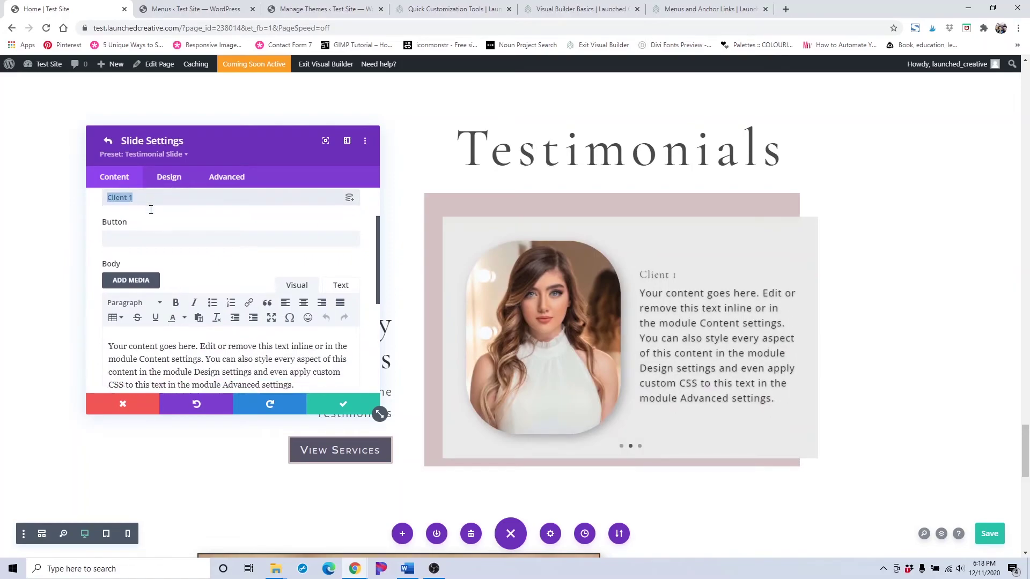
left_click_drag(301, 301, 74, 241)
left_click(177, 341)
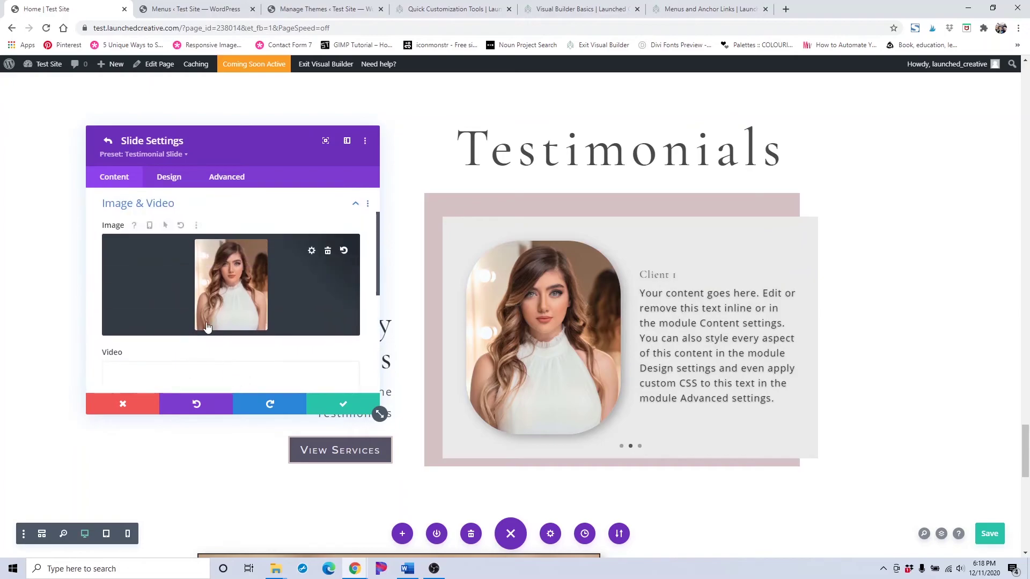
left_click(329, 405)
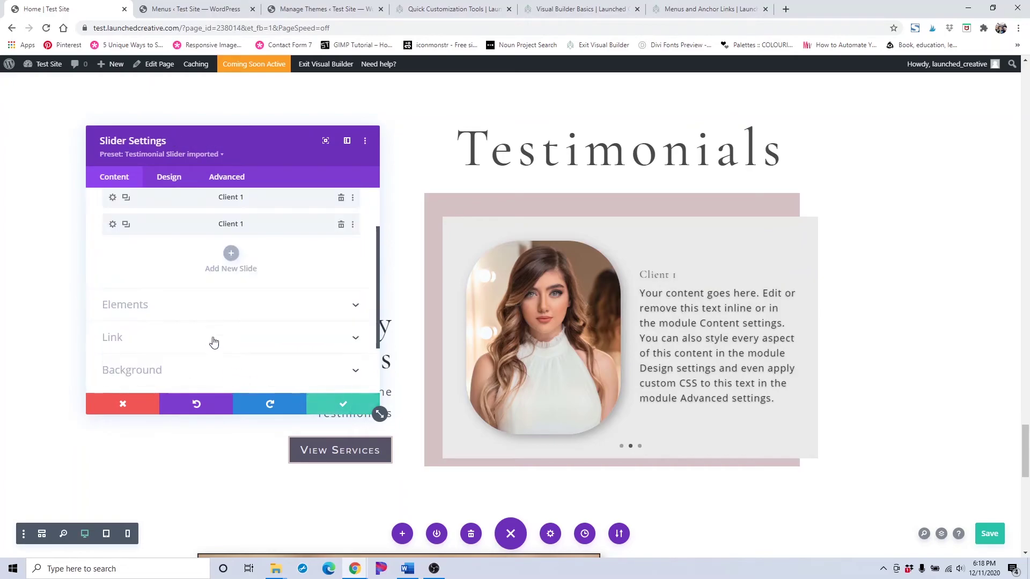
- Review the third slide, save the testimonial slider, and recheck its list of slides before closing the settings
left_click(112, 224)
left_click(344, 403)
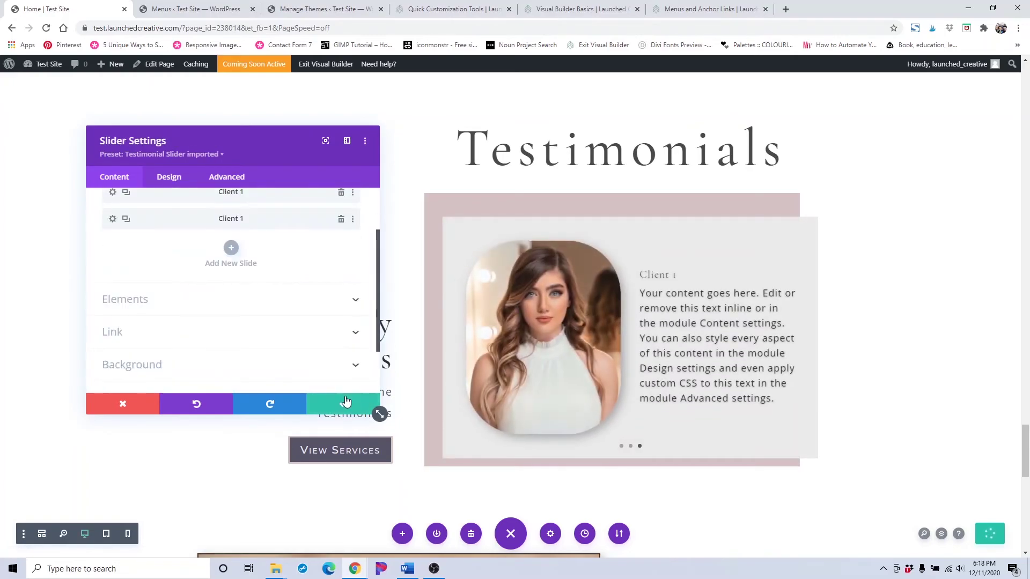
left_click(357, 406)
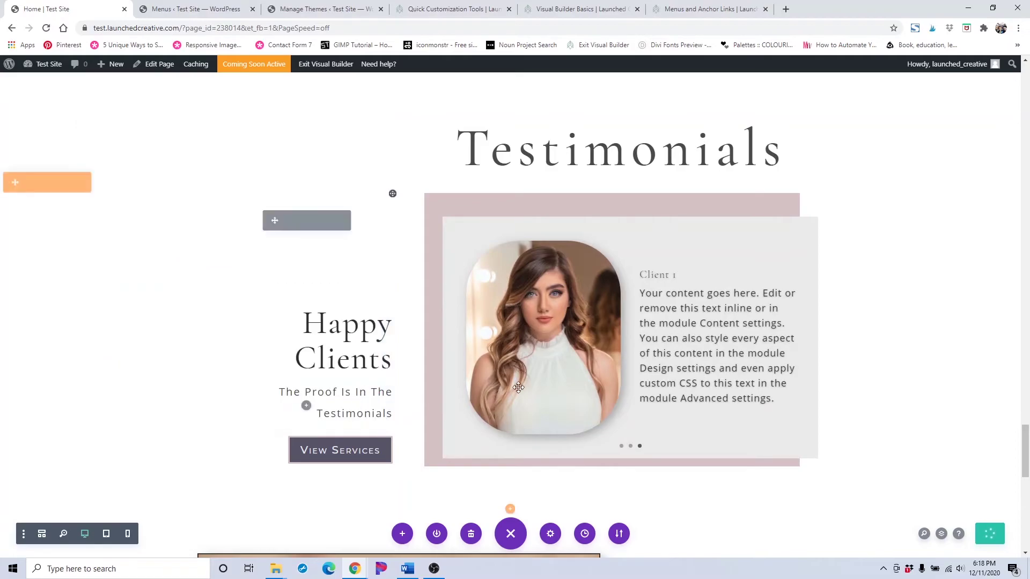
left_click(611, 244)
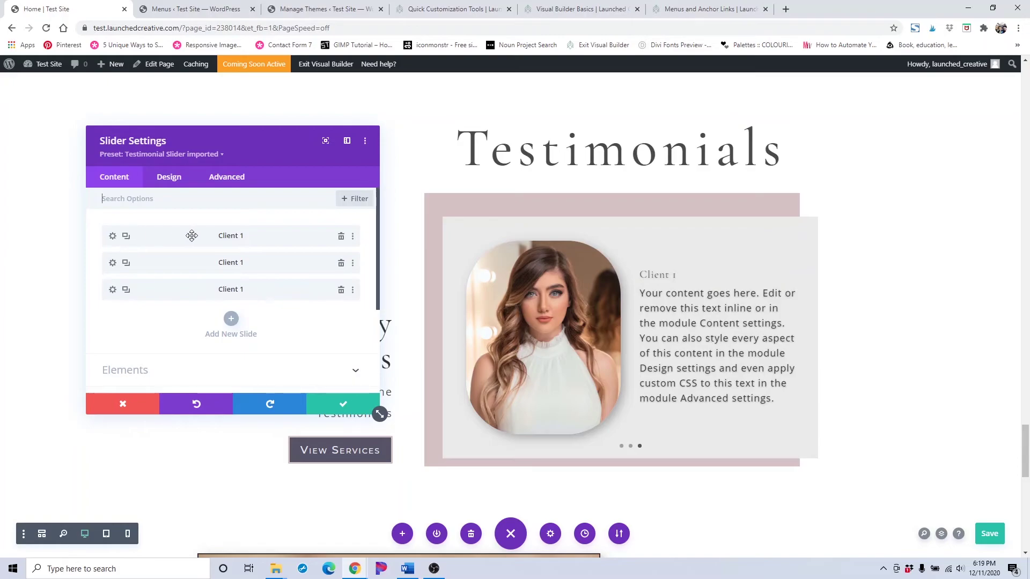
left_click(313, 409)
- Open the settings of the Stay In The Know email opt-in and examine its title and body text options
scroll(342, 409, "down", 7)
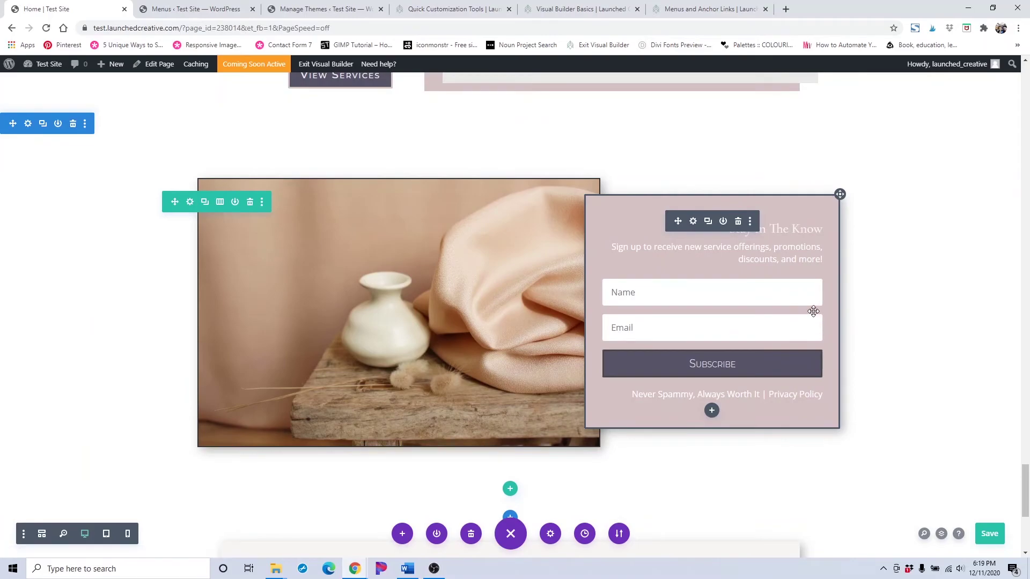
left_click(693, 222)
scroll(164, 227, "down", 5)
scroll(164, 228, "up", 4)
left_click_drag(350, 210, 105, 210)
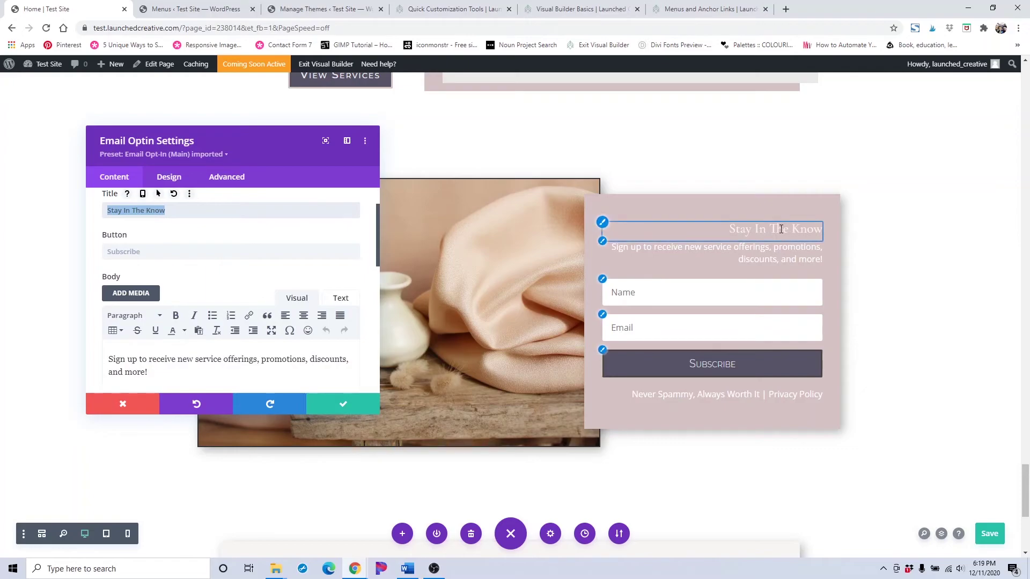
- Try a custom label on the email opt-in's Subscribe button and clear it again
left_click(272, 252)
type("HIt")
key("BackSpace")
key("BackSpace")
key("BackSpace")
key("BackSpace")
key("BackSpace")
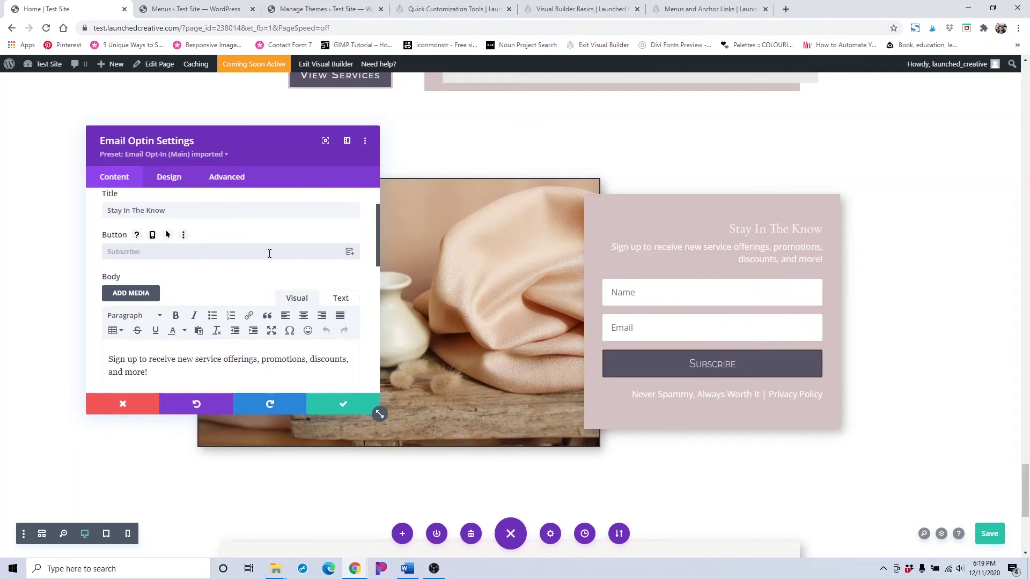
- Replace the email opt-in's footer text with "Privacy Policy"
scroll(269, 252, "down", 2)
scroll(154, 259, "up", 1)
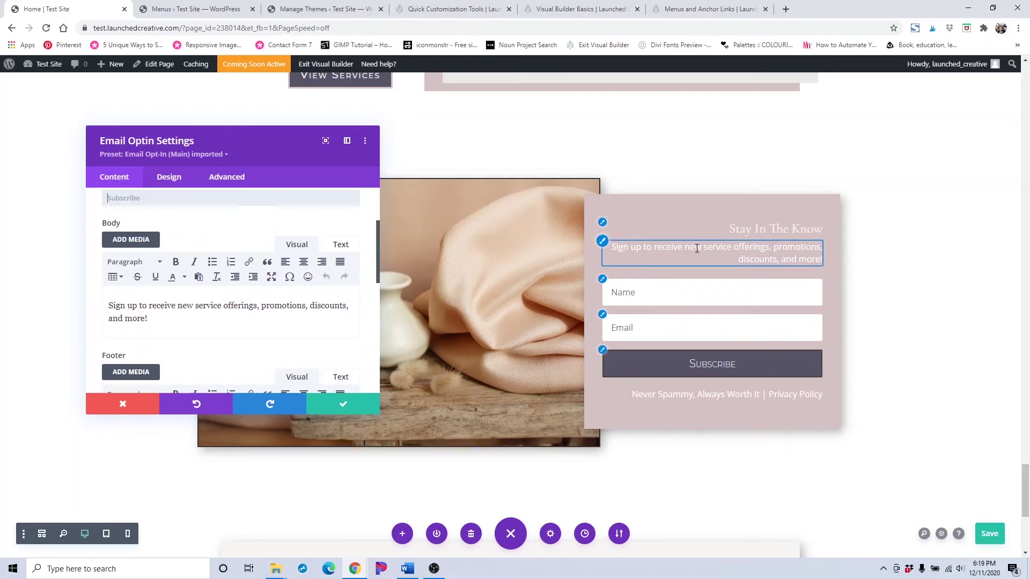
scroll(329, 298, "down", 2)
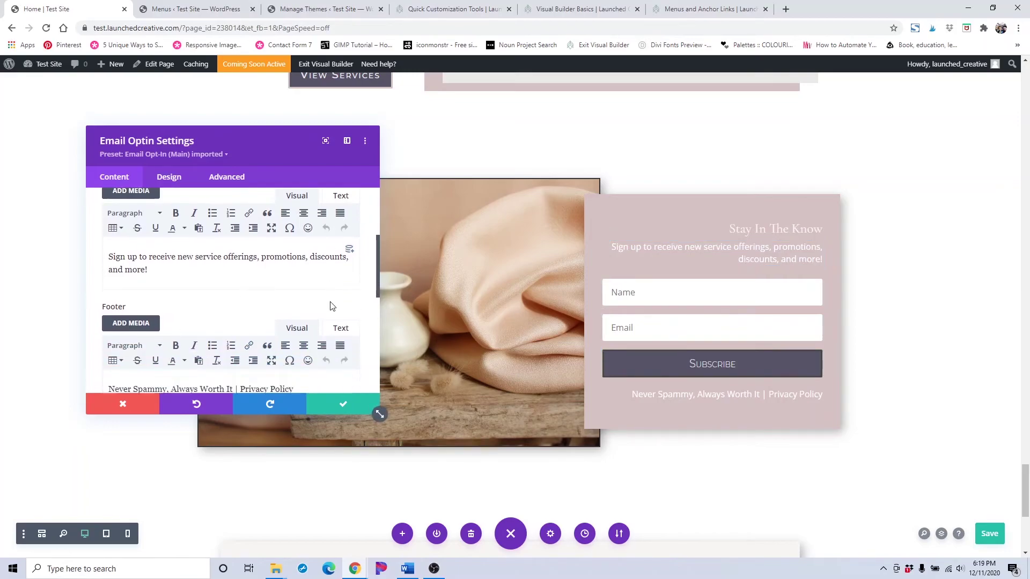
triple_click(214, 329)
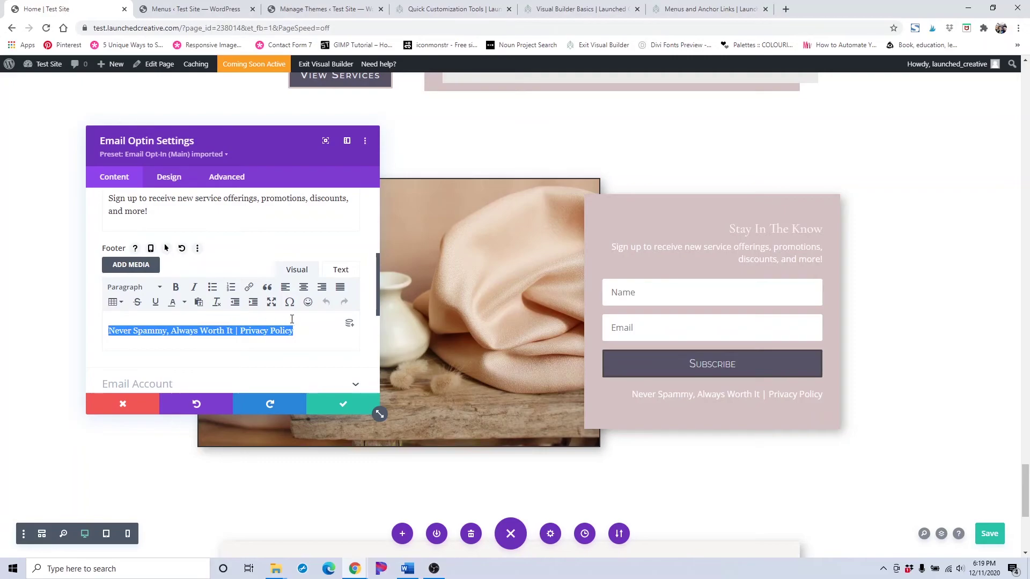
key("BackSpace")
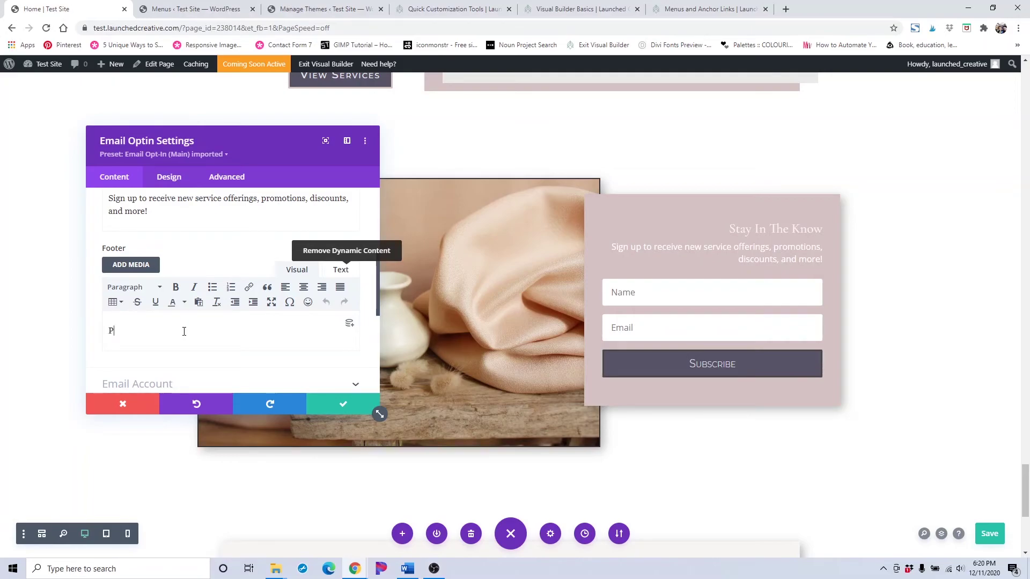
type("Privacy Policy")
- Link the footer's "Privacy Policy" text to /privacy-policy and set it to open in a new window
left_click_drag(184, 331, 99, 333)
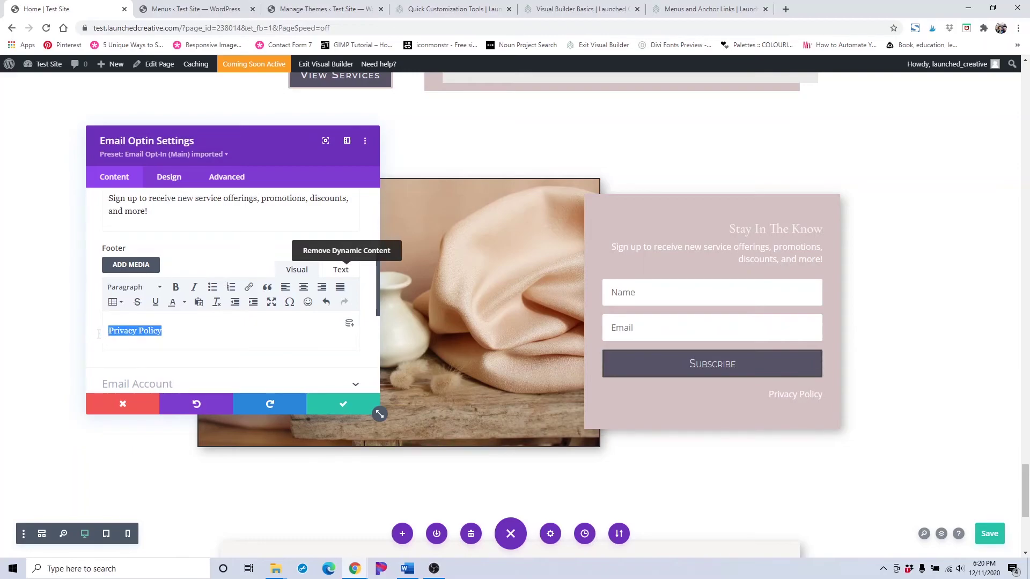
left_click(249, 288)
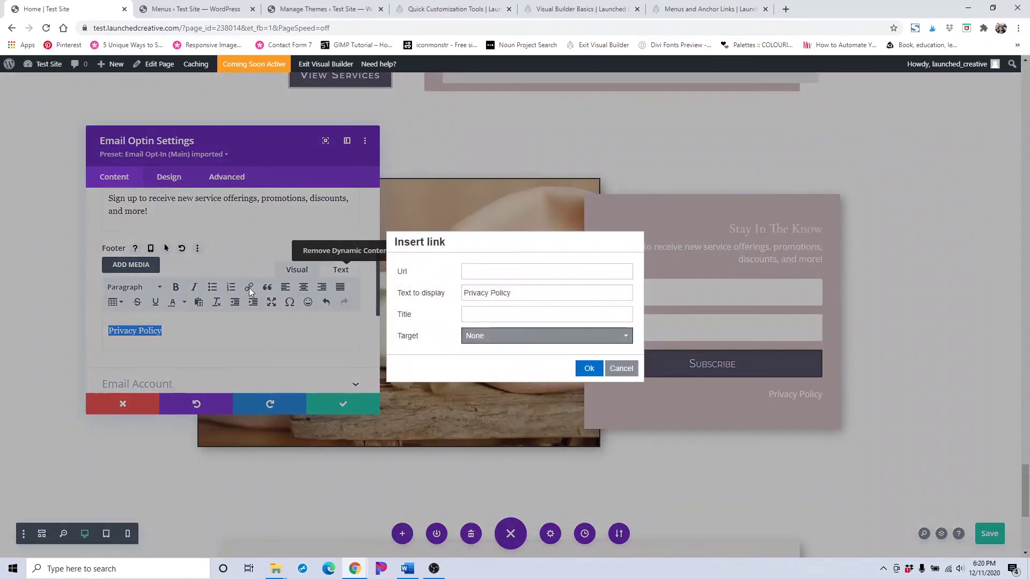
left_click(483, 271)
type("/")
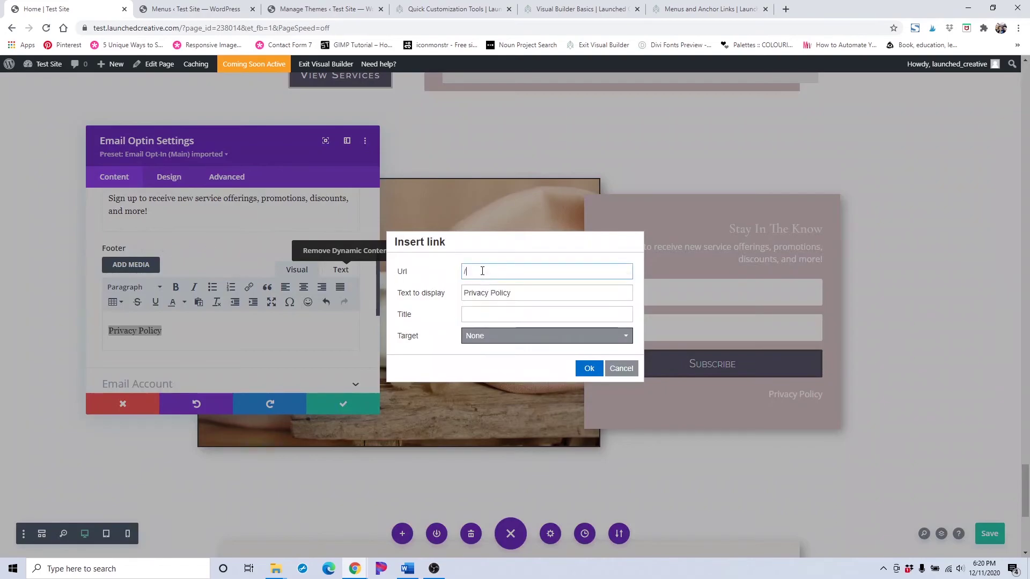
left_click(481, 332)
left_click(488, 368)
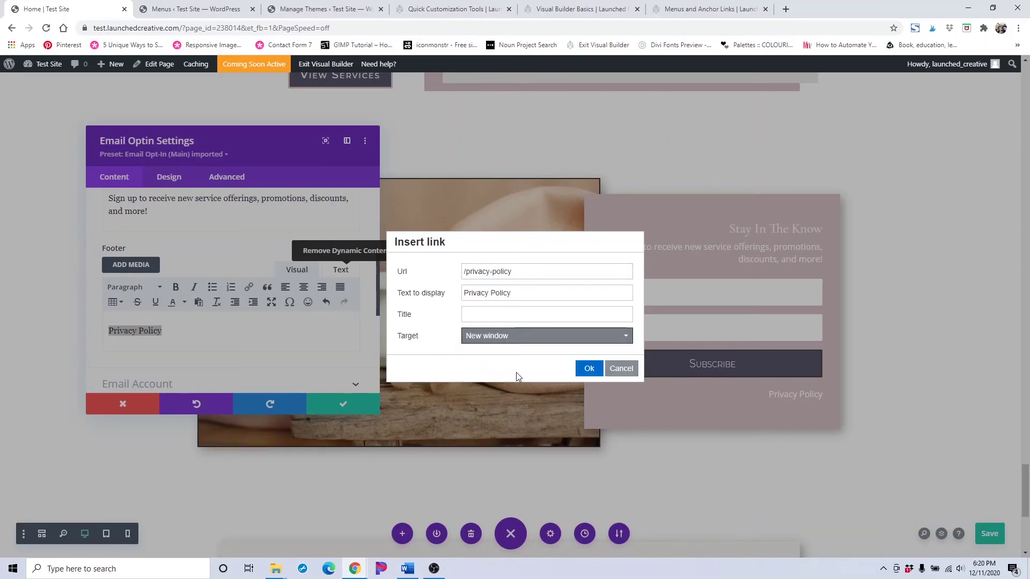
left_click(590, 369)
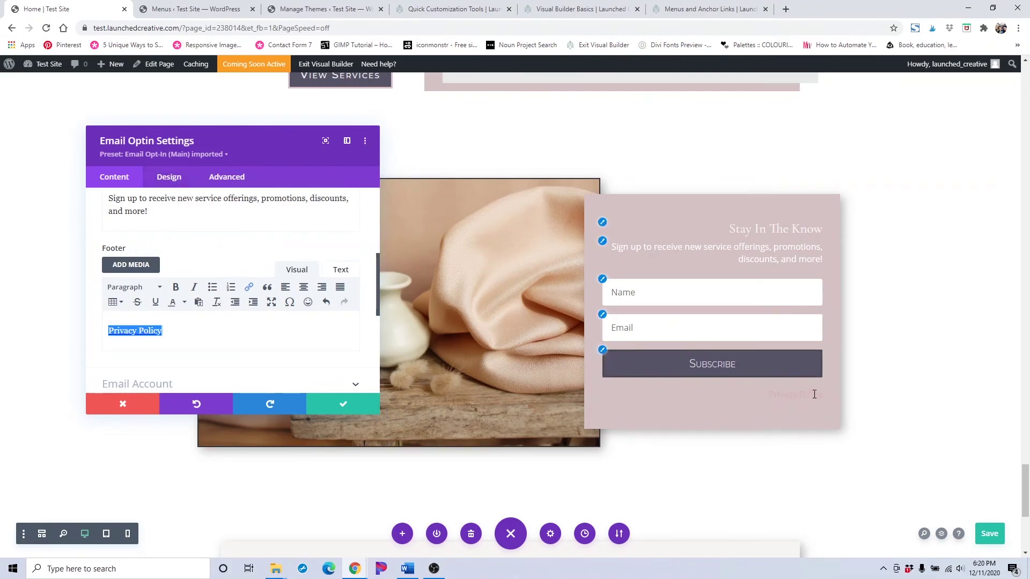
- Set the link text colour in the opt-in's body text design to the saved colour #575366
left_click(163, 177)
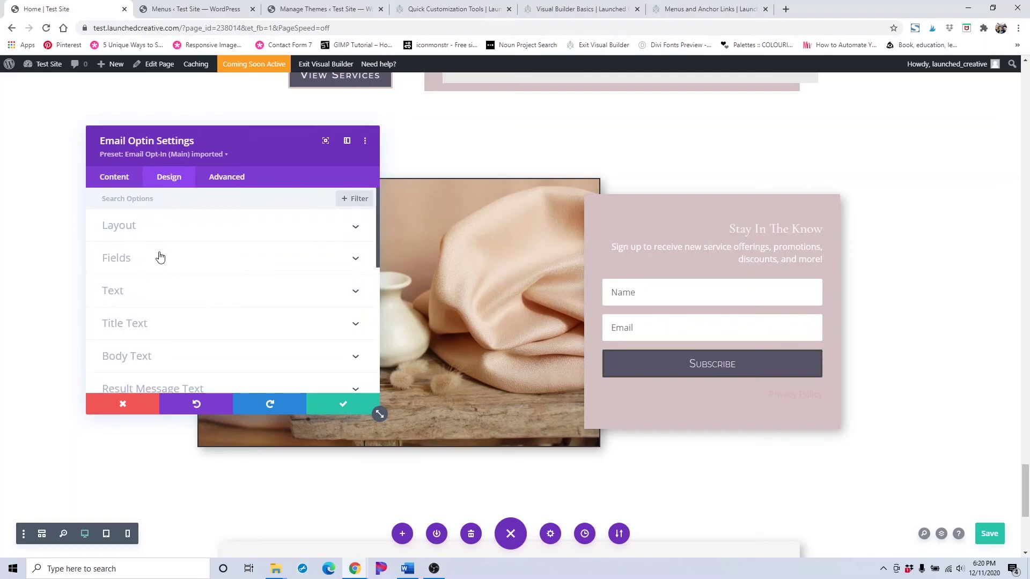
scroll(156, 318, "down", 1)
left_click(152, 301)
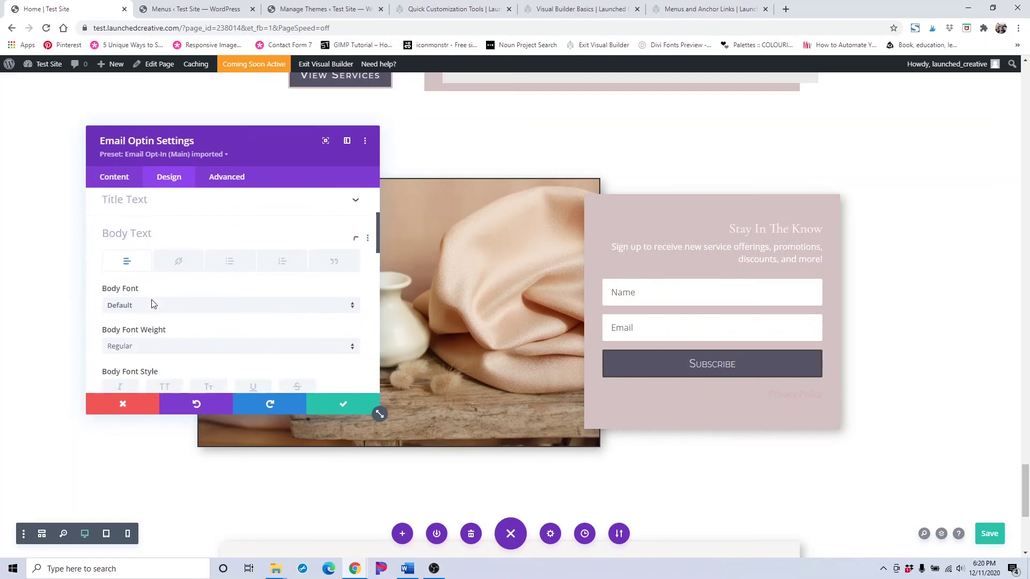
left_click(190, 231)
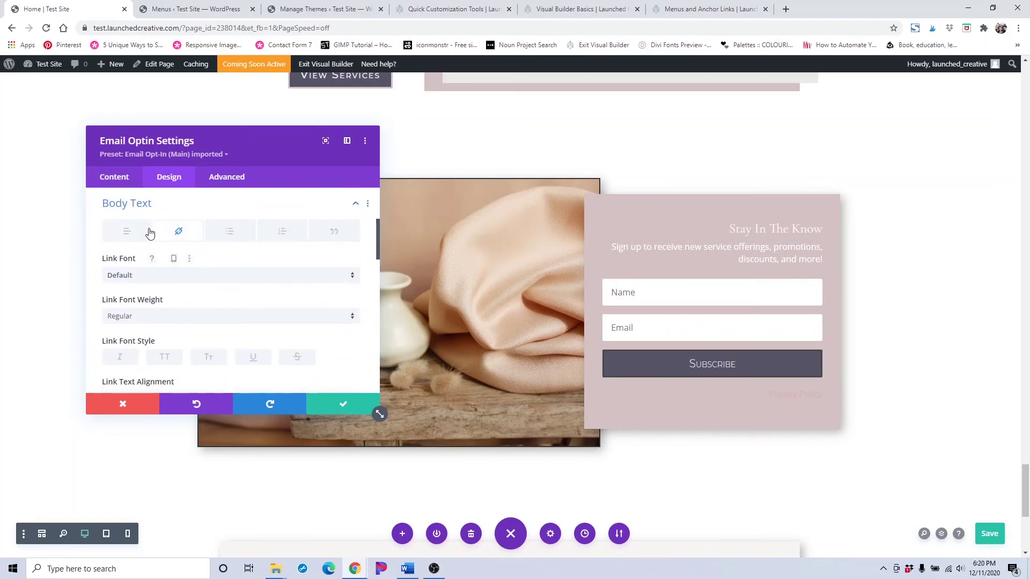
scroll(169, 252, "down", 3)
left_click(155, 288)
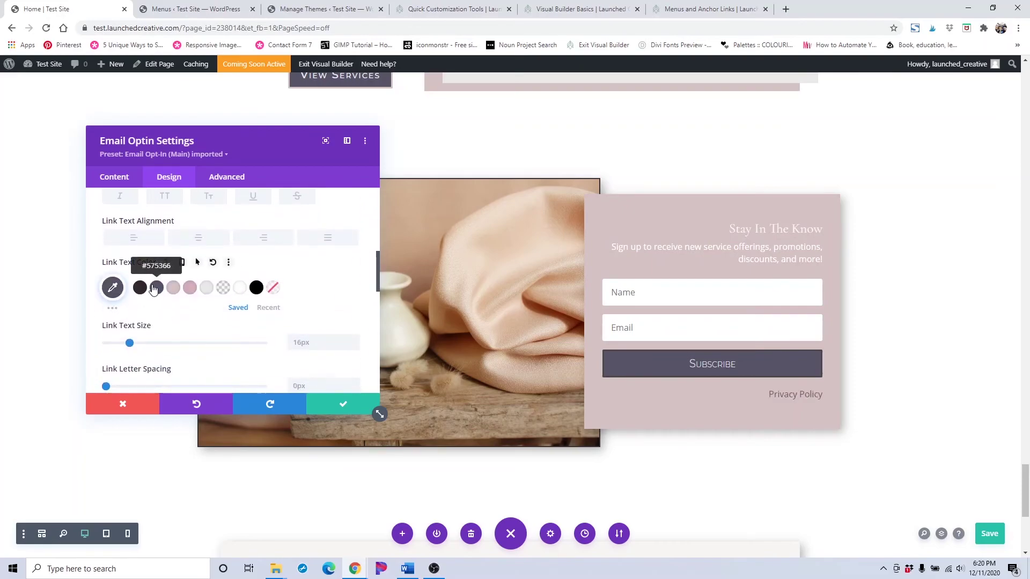
- Try left alignment for the opt-in's body link text, and set the link text alignment to centre
left_click(110, 179)
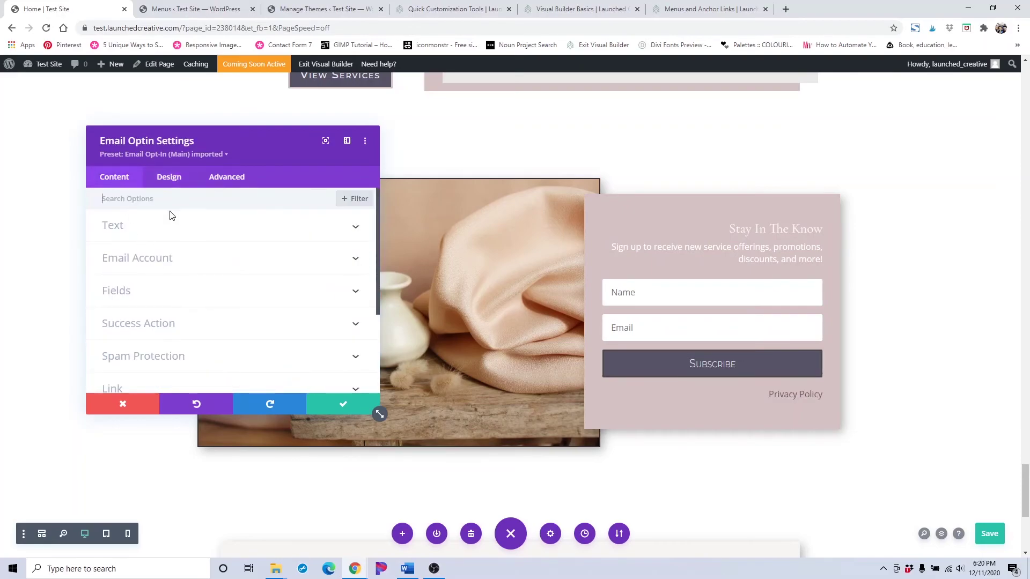
left_click(180, 180)
scroll(176, 300, "down", 10)
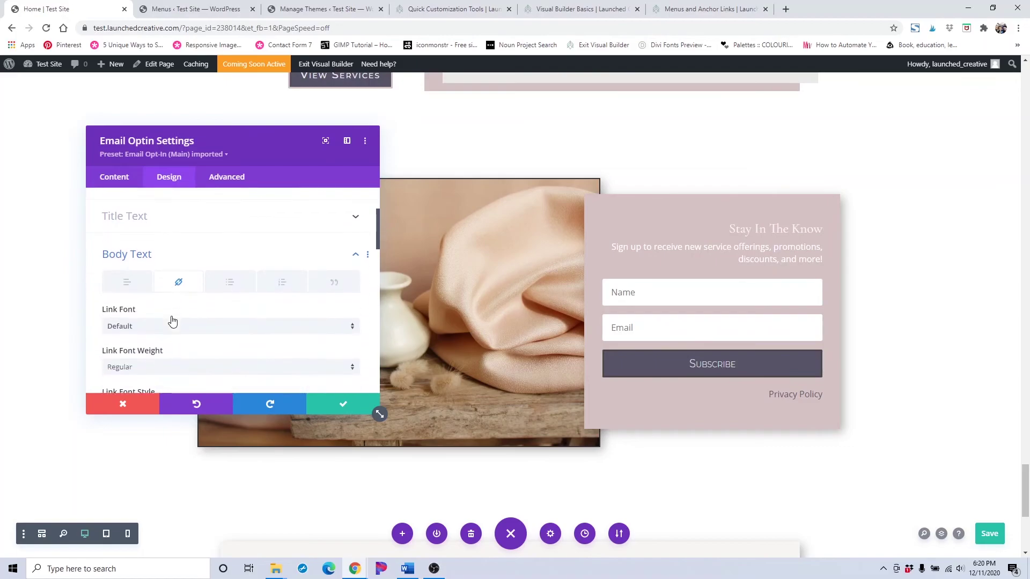
left_click(186, 294)
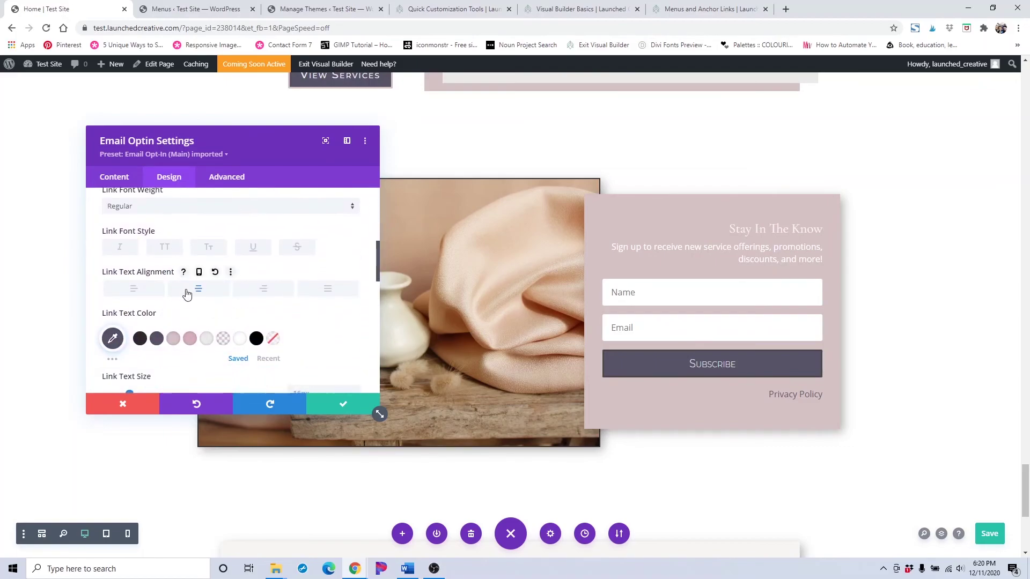
left_click(146, 294)
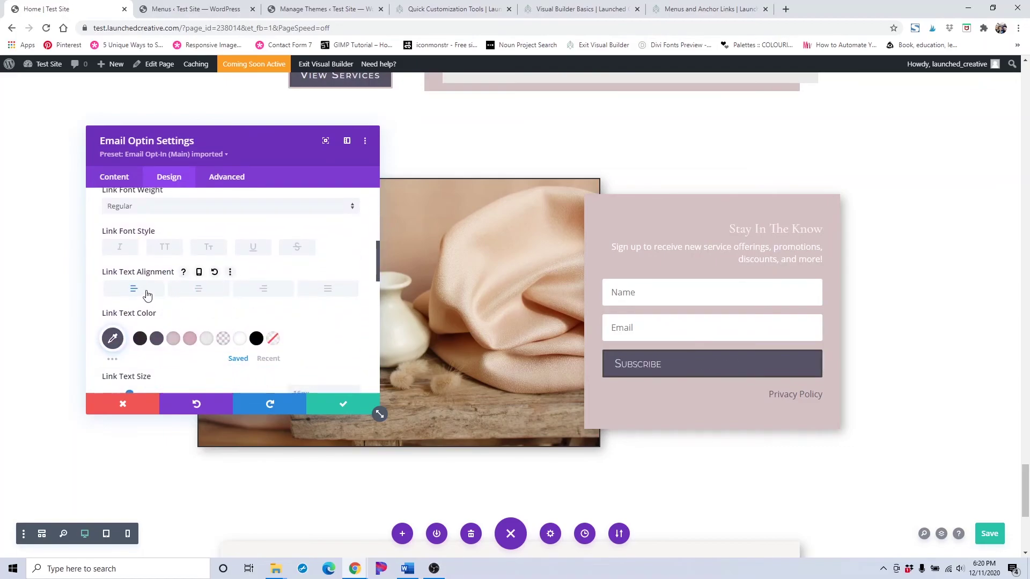
left_click(182, 294)
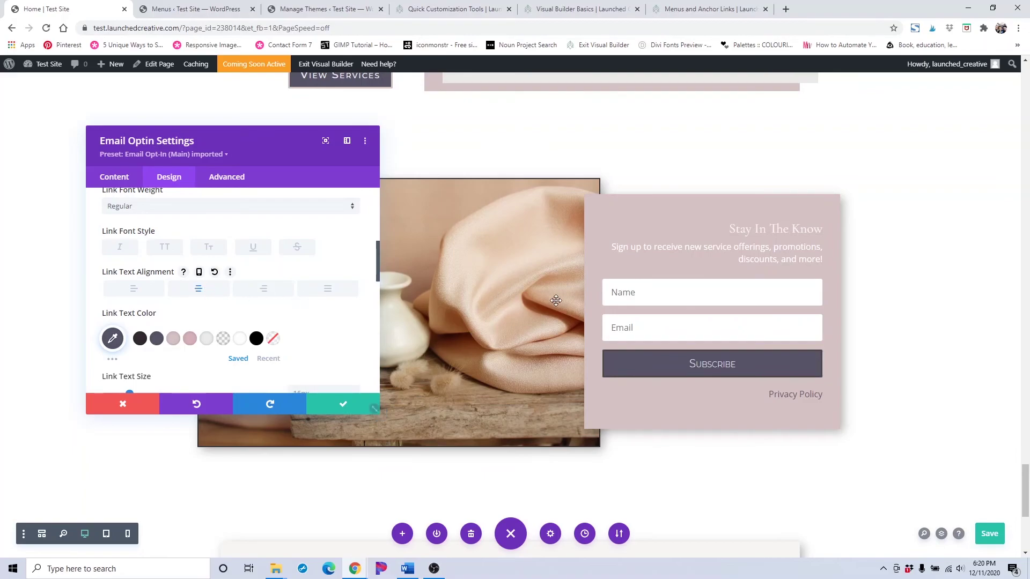
- Look through the email opt-in's content settings, including its Fields options, for an alignment control
scroll(156, 291, "up", 3)
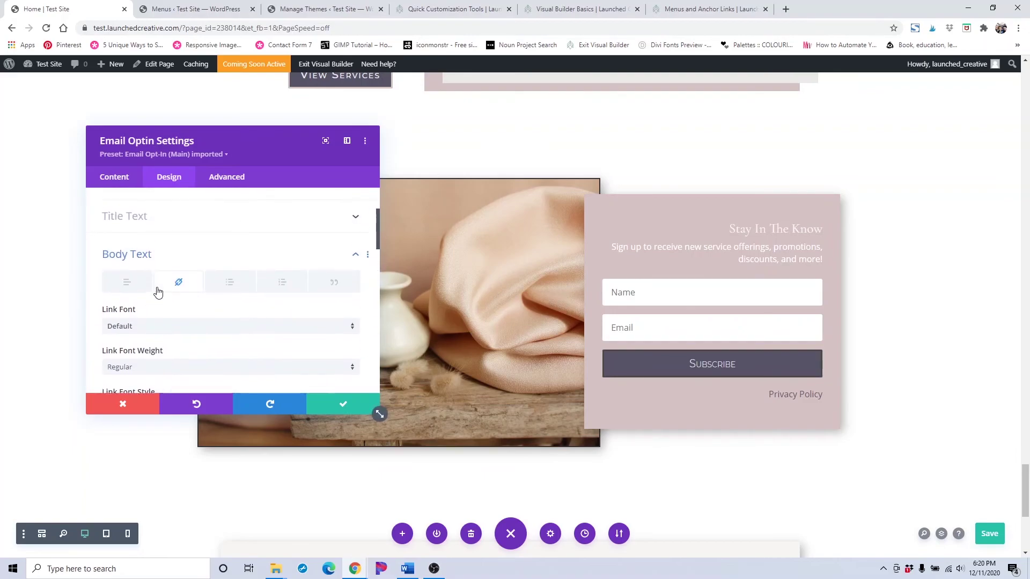
left_click(117, 176)
scroll(182, 300, "down", 3)
scroll(180, 279, "up", 3)
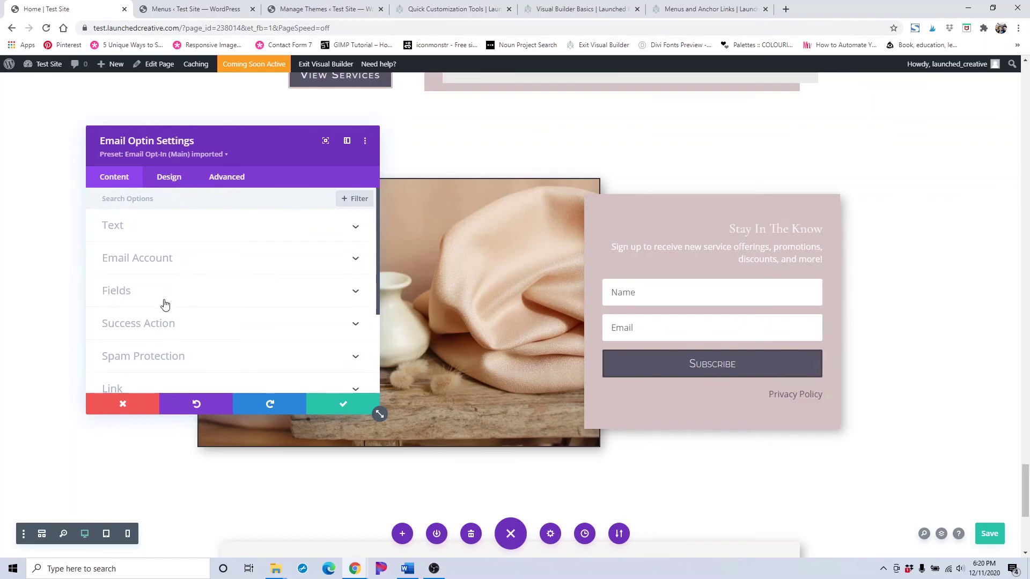
scroll(165, 304, "down", 1)
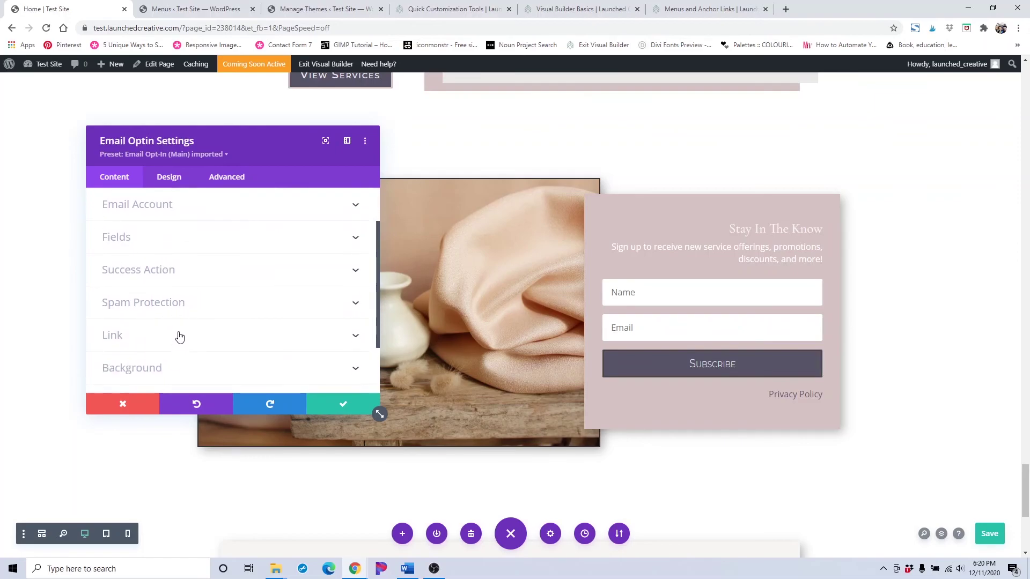
scroll(182, 309, "down", 1)
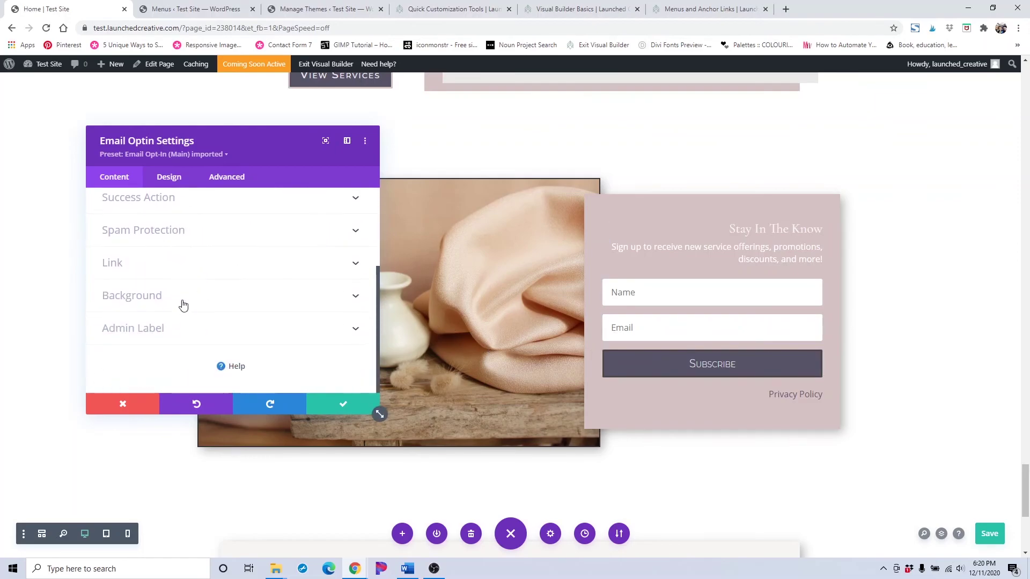
scroll(181, 275, "up", 1)
scroll(177, 250, "up", 1)
scroll(169, 285, "down", 1)
scroll(165, 294, "up", 1)
scroll(182, 226, "up", 1)
scroll(180, 246, "up", 1)
left_click(168, 292)
scroll(181, 299, "down", 2)
scroll(190, 284, "up", 2)
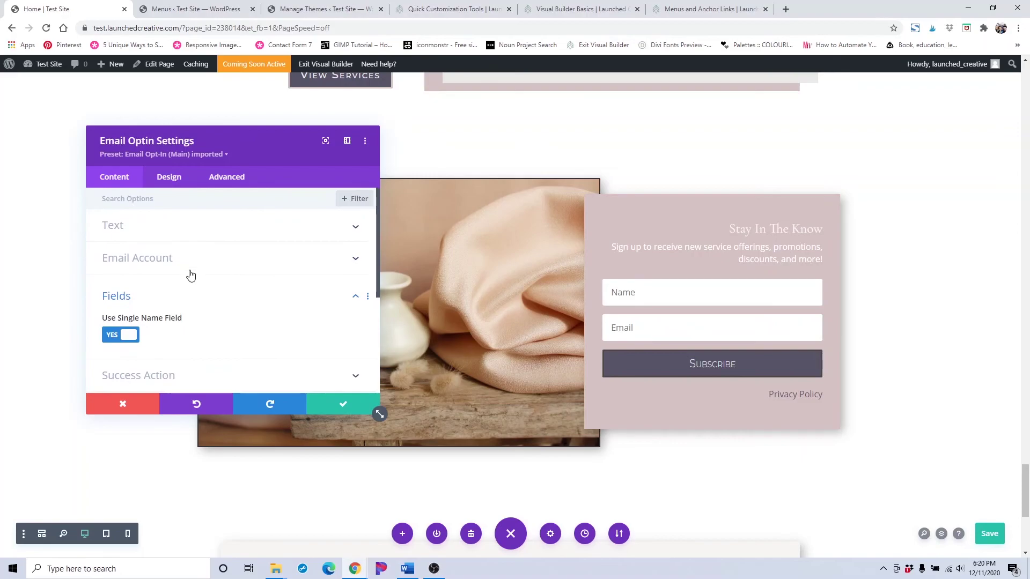
- Try left alignment on the footer's "Privacy Policy" link in the text editor, and centre it
left_click(196, 235)
scroll(202, 271, "down", 4)
scroll(203, 282, "down", 1)
left_click_drag(108, 277, 163, 277)
left_click(286, 234)
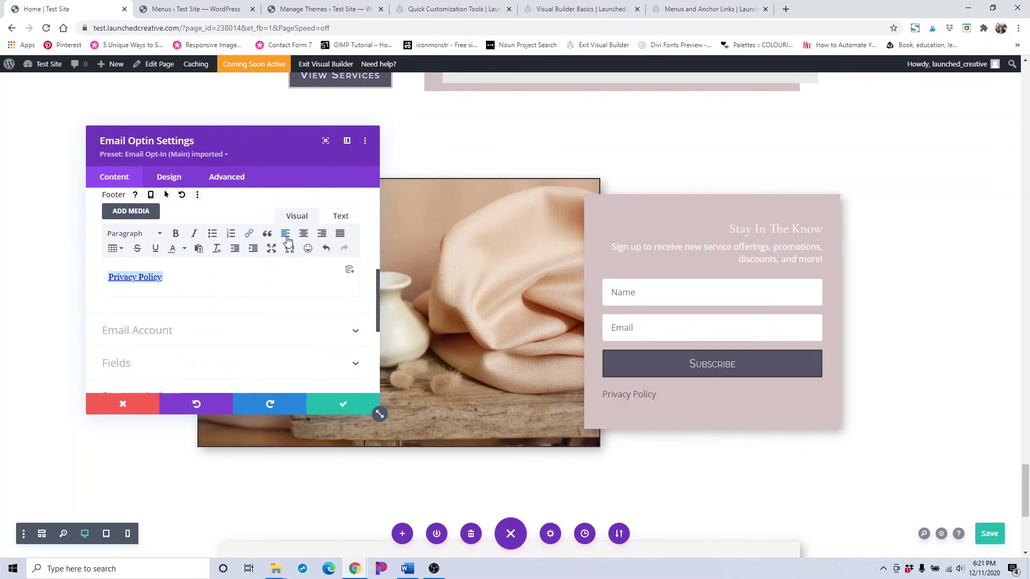
left_click(303, 235)
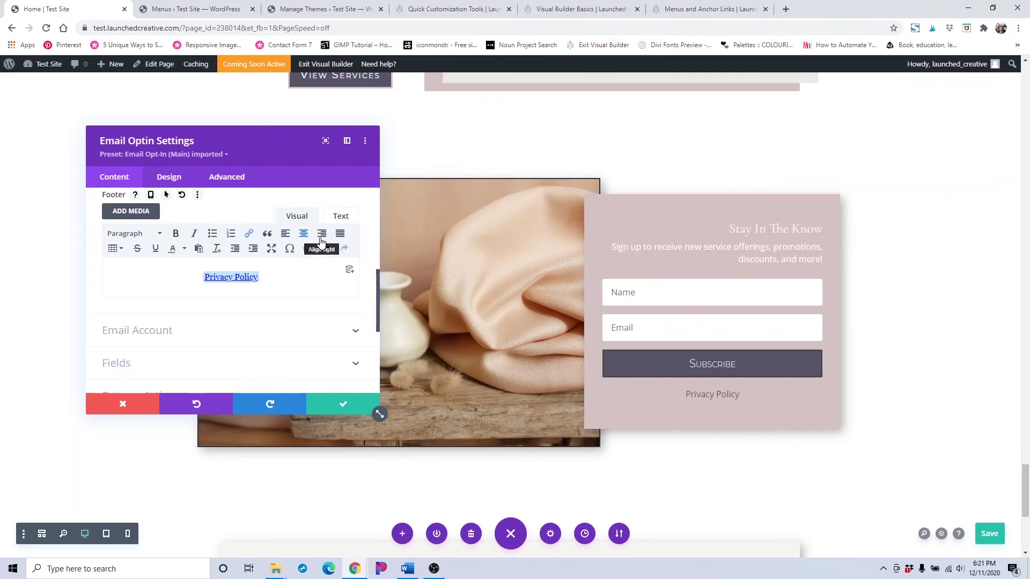
- Set the email account's service provider to MailChimp
scroll(266, 271, "down", 2)
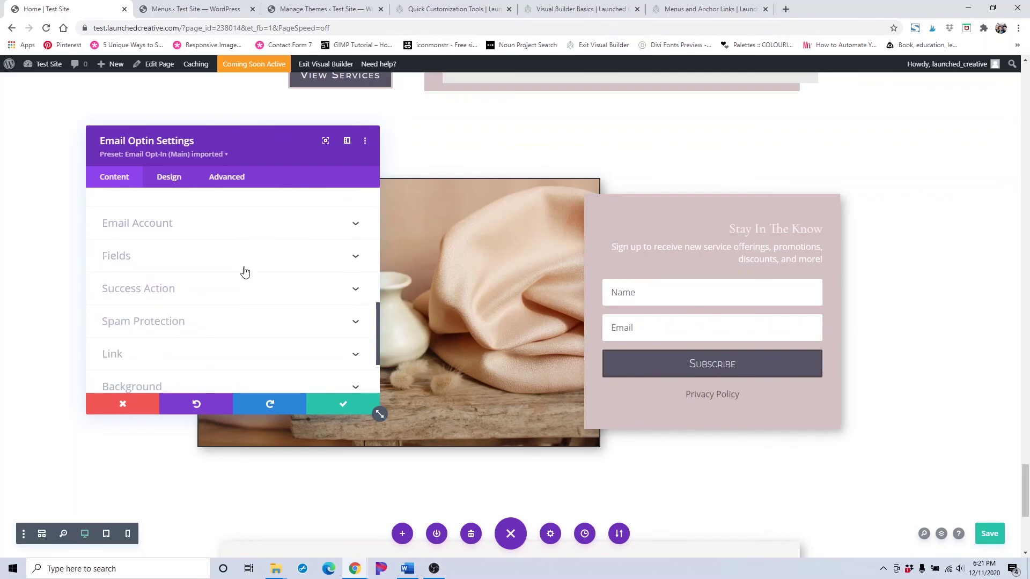
left_click(222, 225)
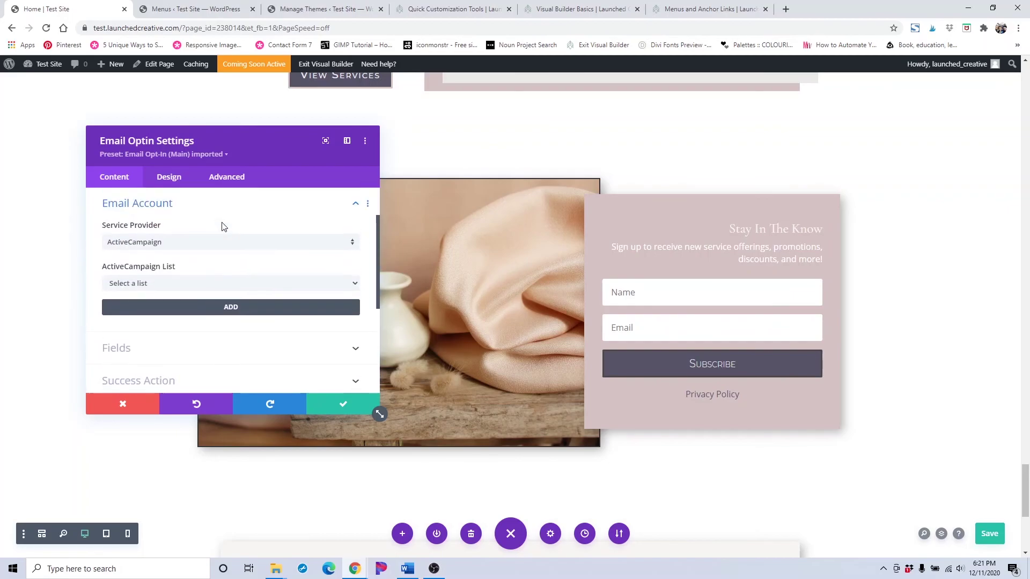
left_click(189, 251)
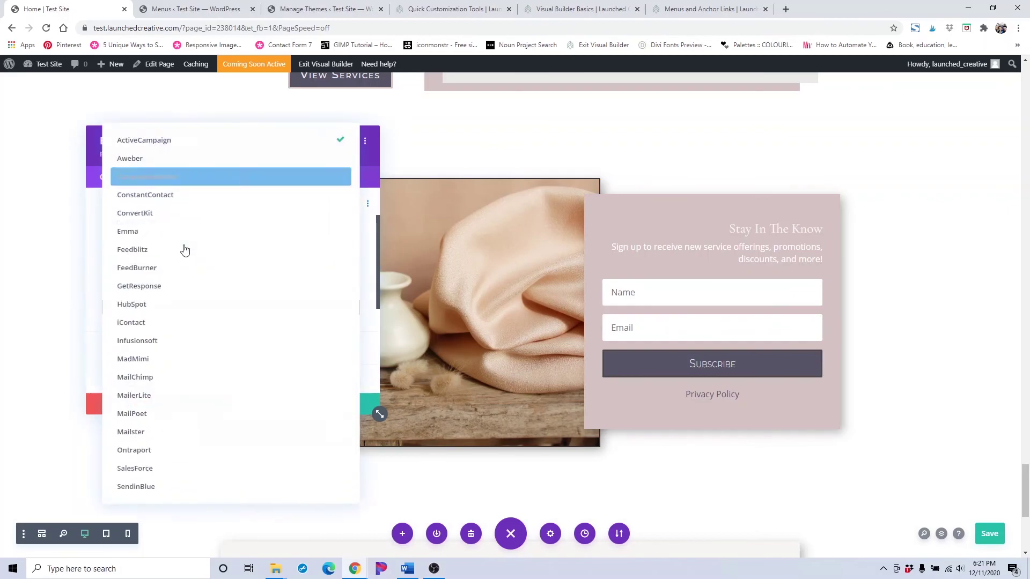
left_click(157, 377)
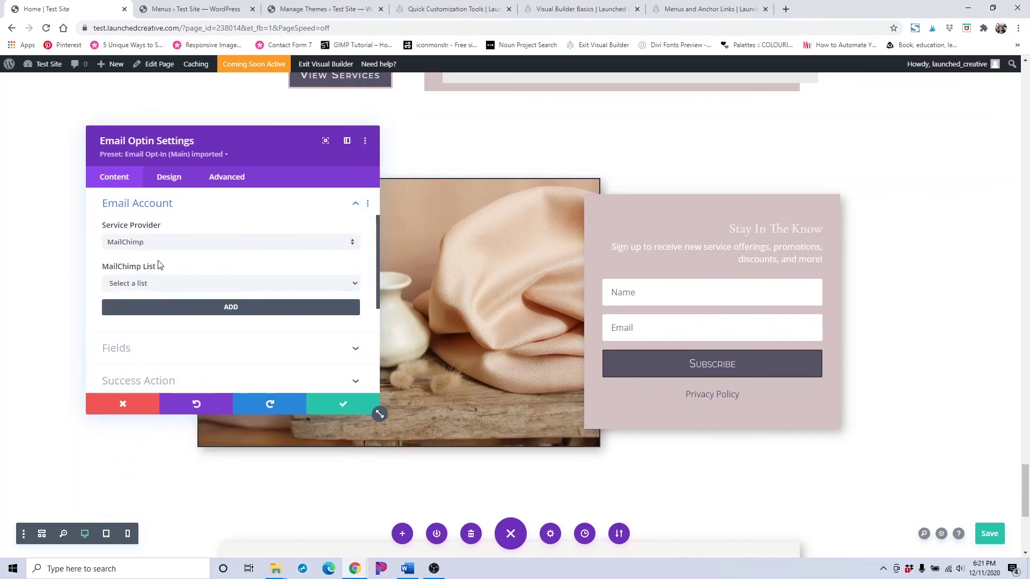
- Examine the Account Name and API Key fields for adding a MailChimp account, cancel the form, and check the list options
left_click(170, 308)
left_click(180, 278)
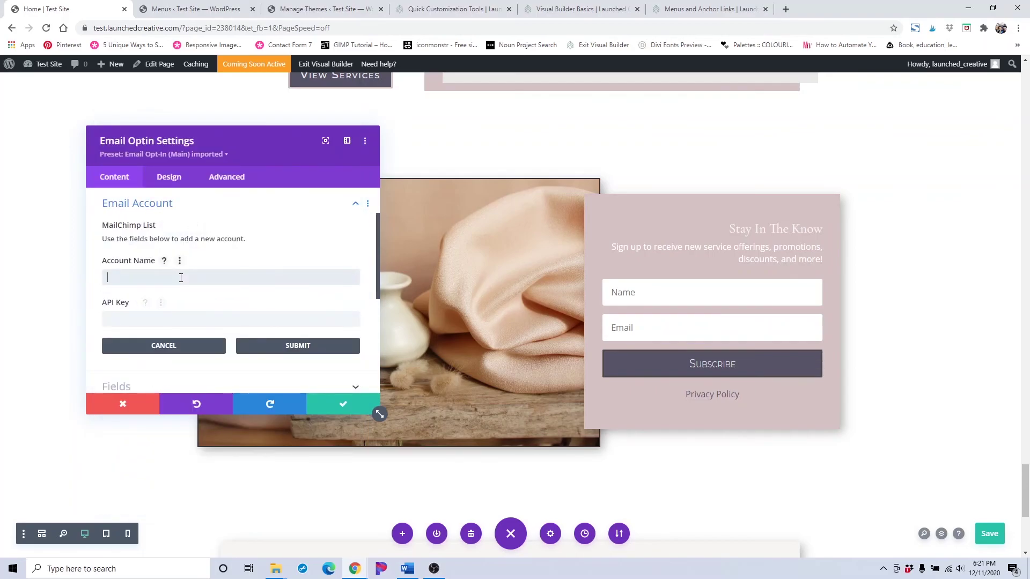
left_click(168, 324)
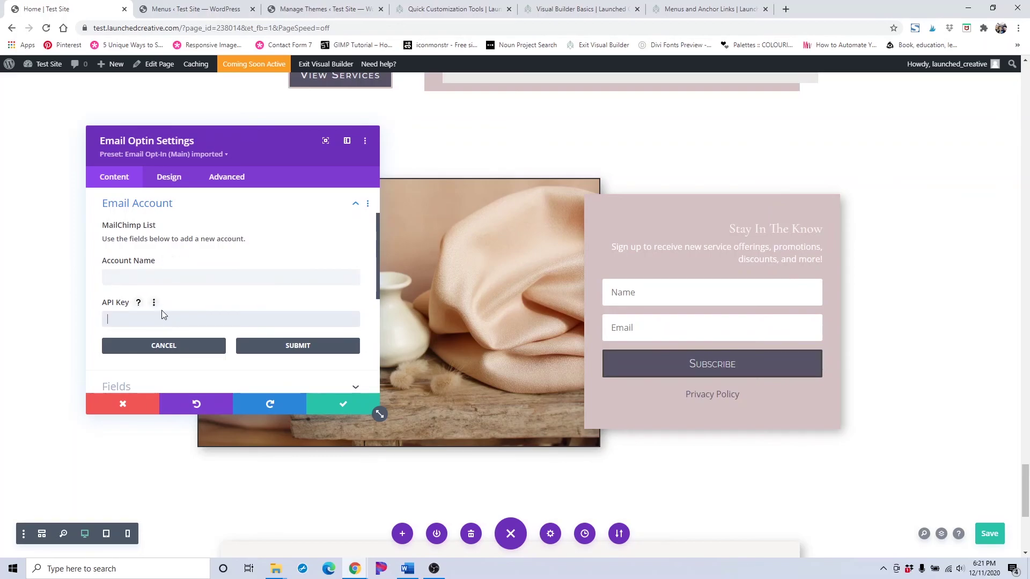
scroll(198, 276, "down", 1)
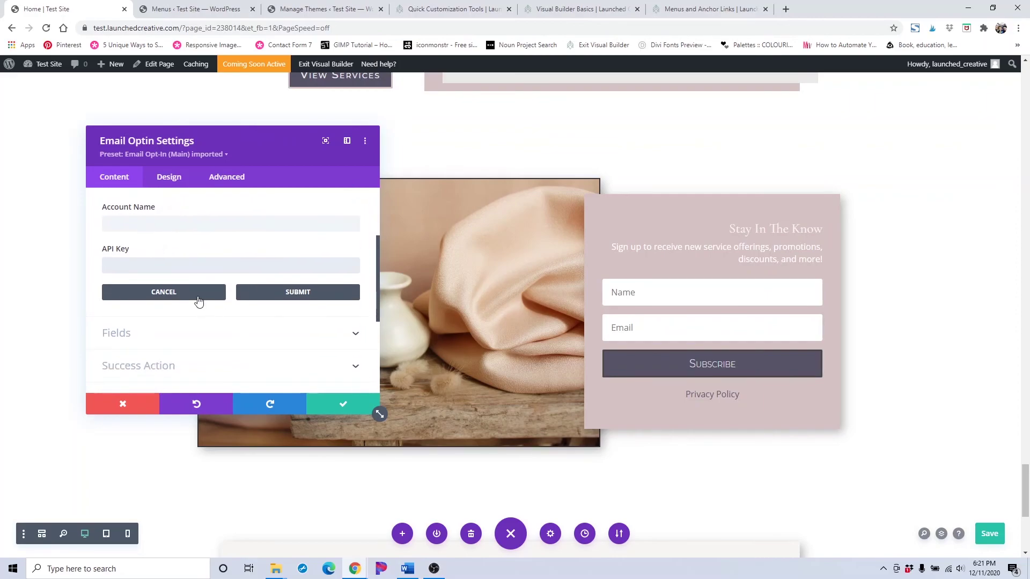
left_click(198, 301)
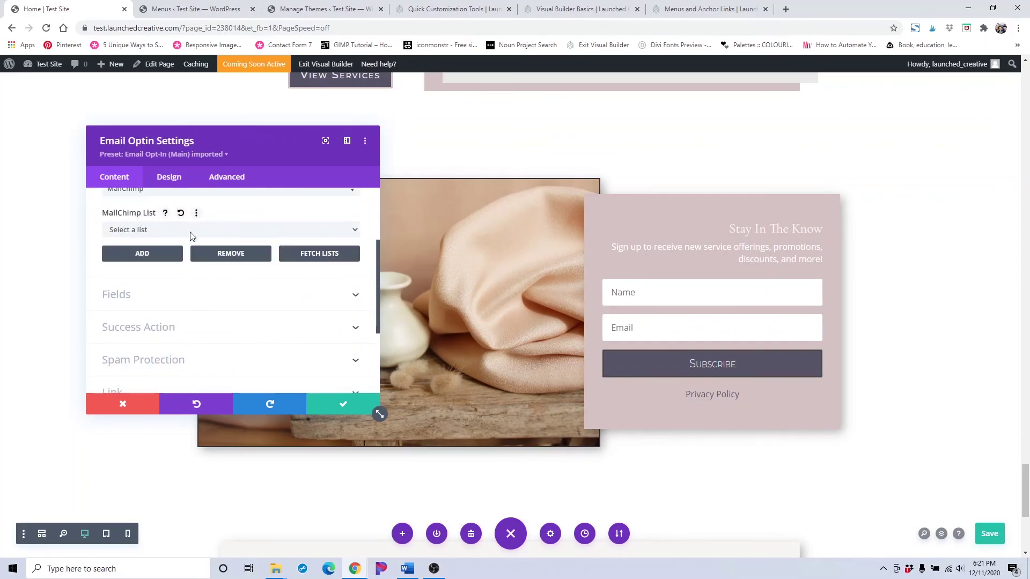
left_click(299, 257)
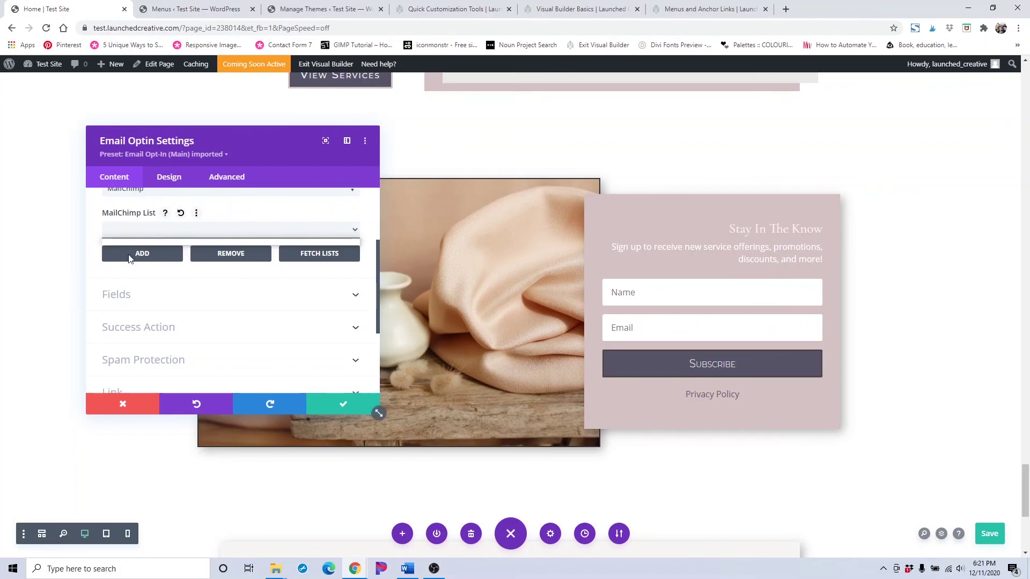
scroll(200, 294, "down", 1)
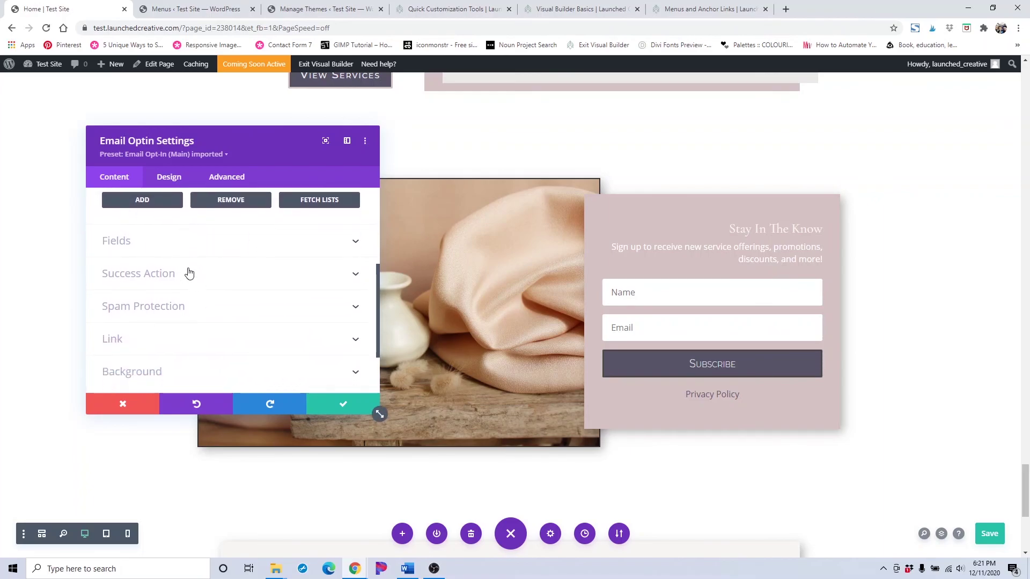
- Try separate first and last name fields in the email opt-in form, and restore the single name field
left_click(191, 253)
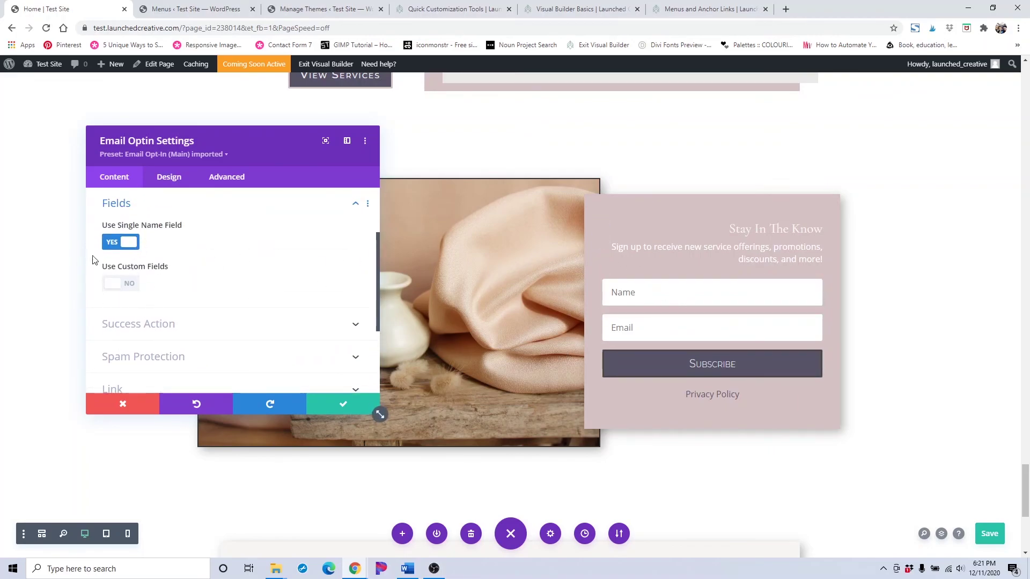
left_click(122, 243)
left_click(122, 243)
left_click(121, 243)
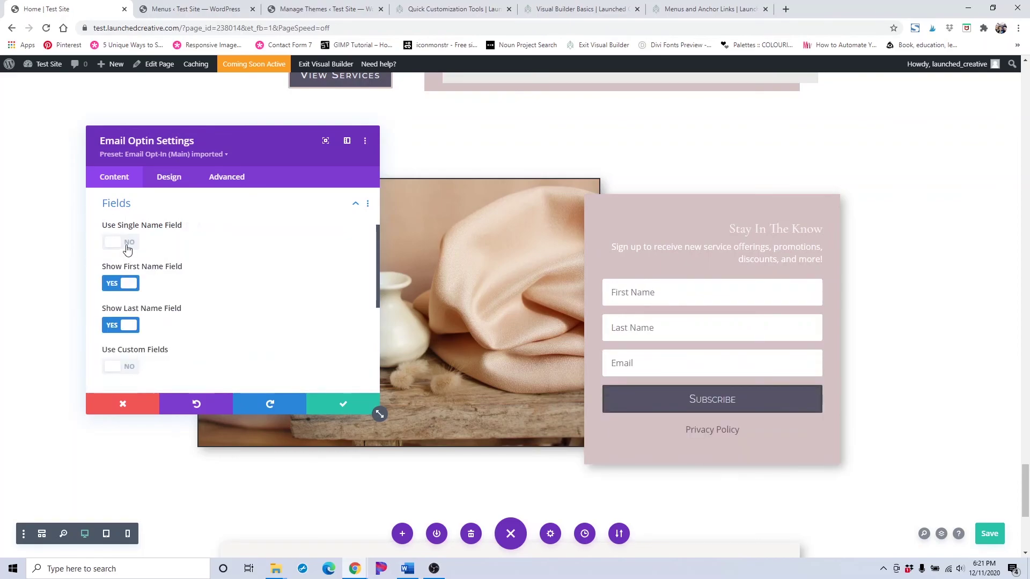
left_click(123, 244)
- Look through the email opt-in's Spam Protection, Success Action, Background and Design options, and close its settings
scroll(168, 288, "down", 3)
left_click(182, 239)
scroll(177, 252, "up", 2)
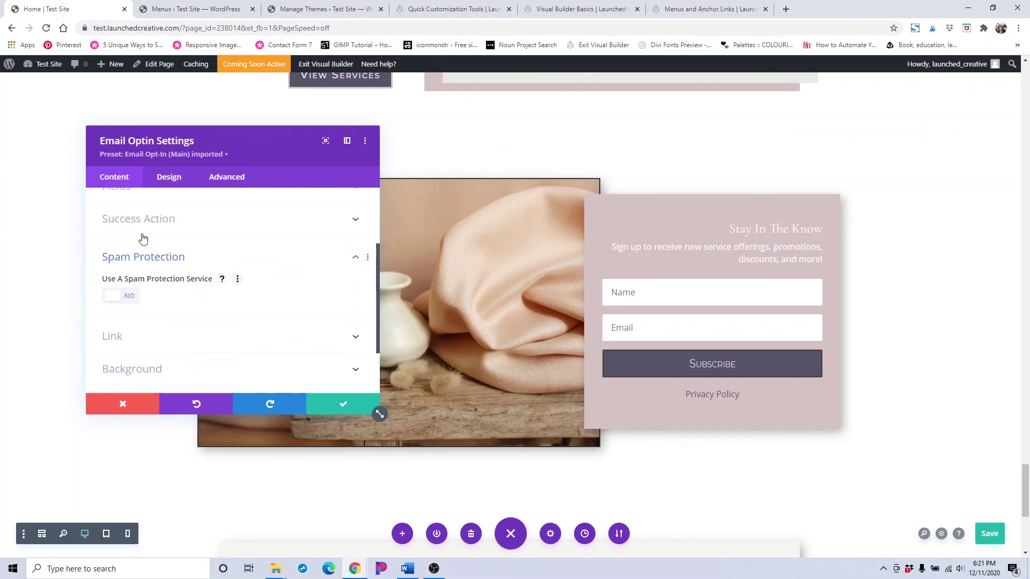
left_click(155, 223)
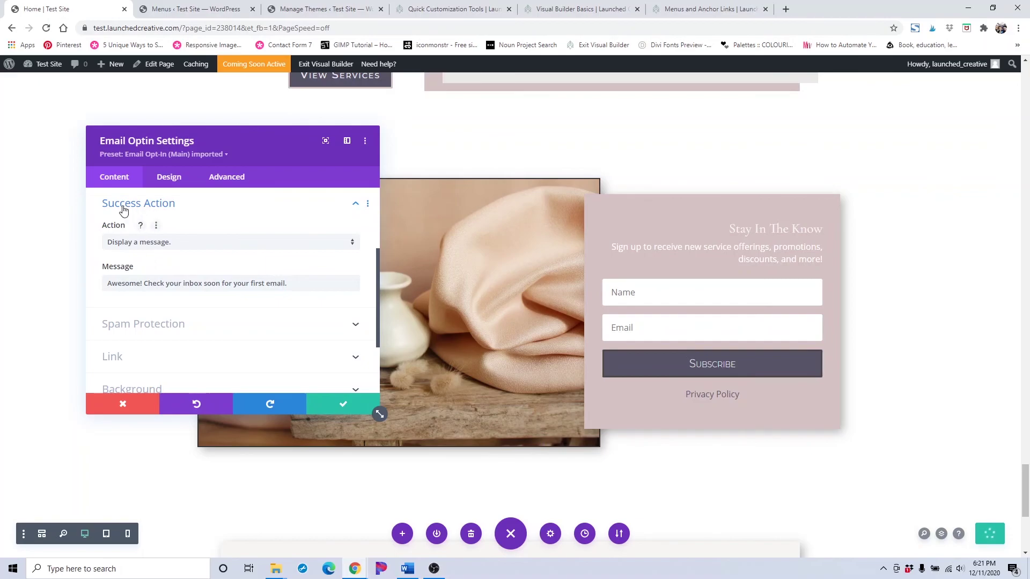
scroll(107, 195, "down", 2)
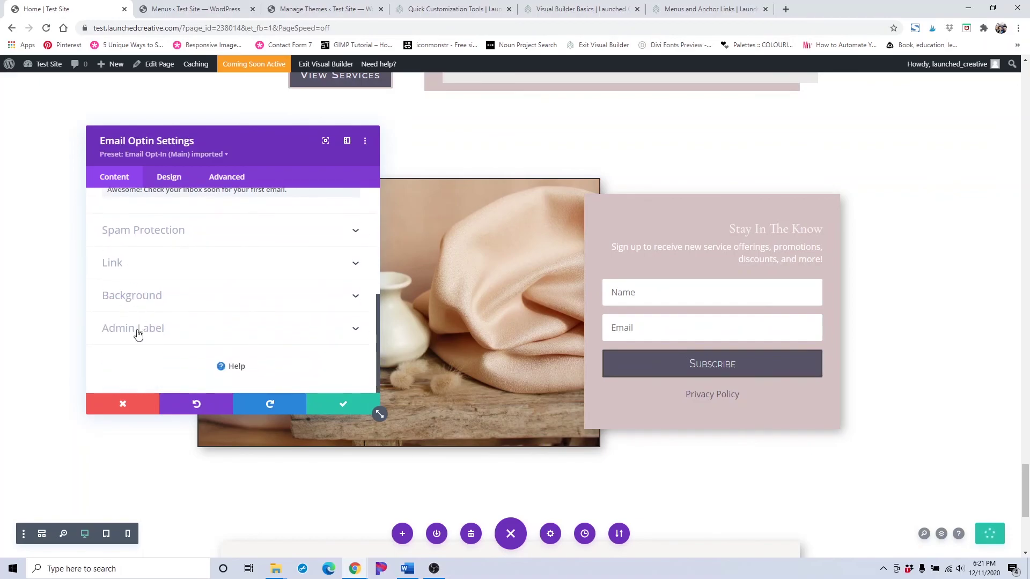
left_click(162, 303)
scroll(166, 304, "down", 1)
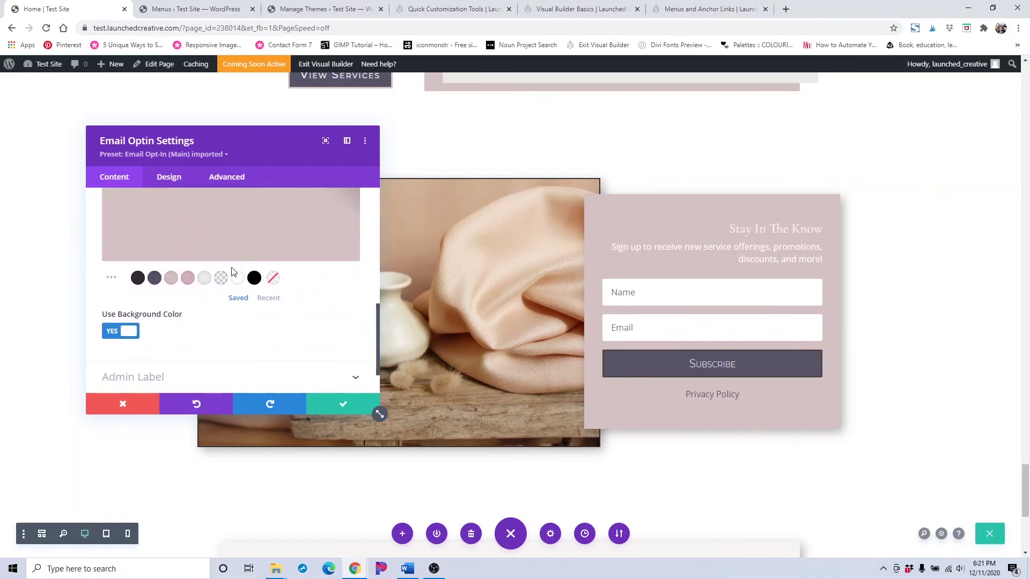
left_click(164, 179)
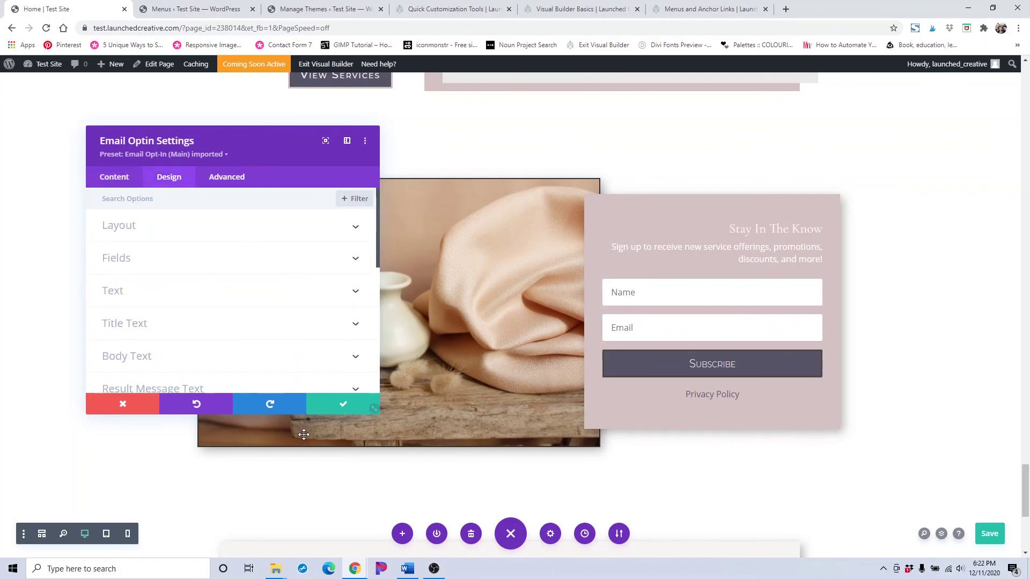
left_click(345, 406)
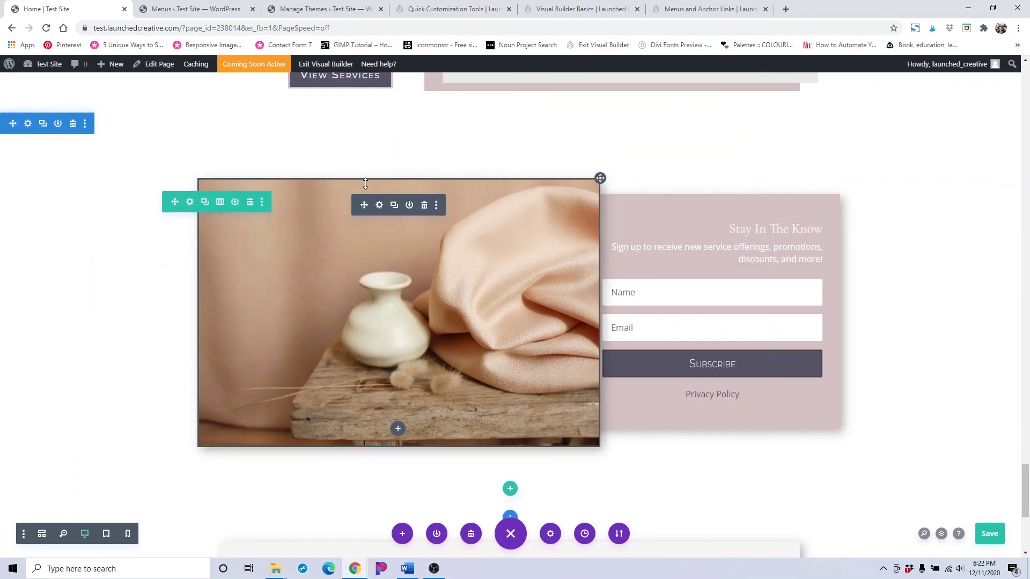
- Check where to replace the image beside the email opt-in by viewing the media library, and leave without choosing one
left_click(379, 205)
scroll(204, 300, "down", 1)
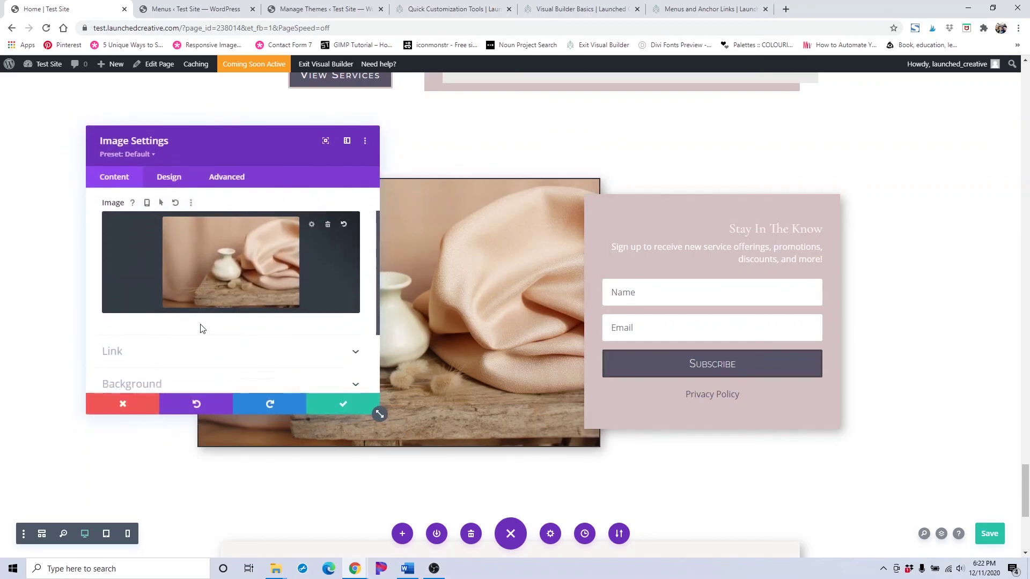
left_click(203, 261)
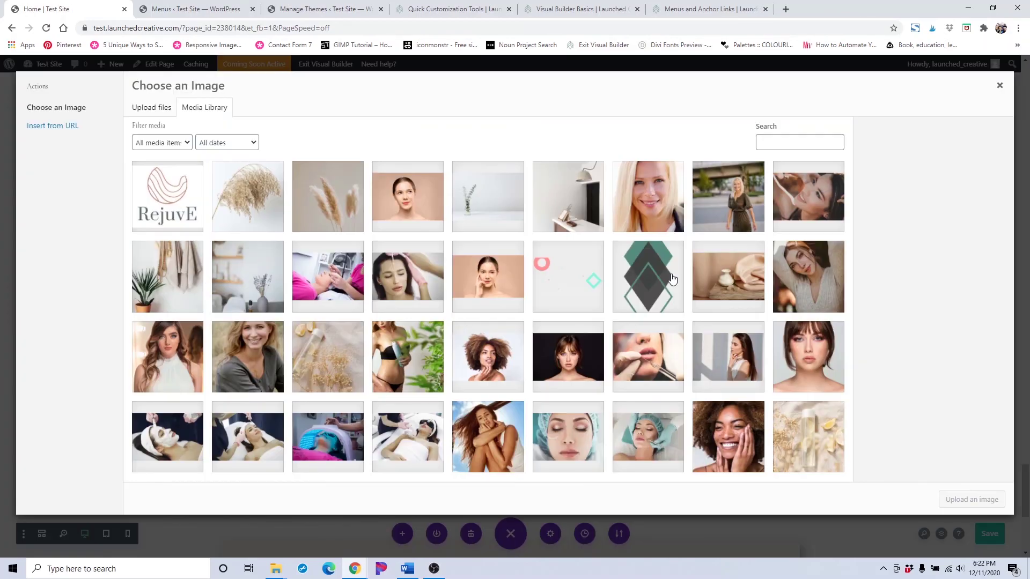
left_click(1000, 86)
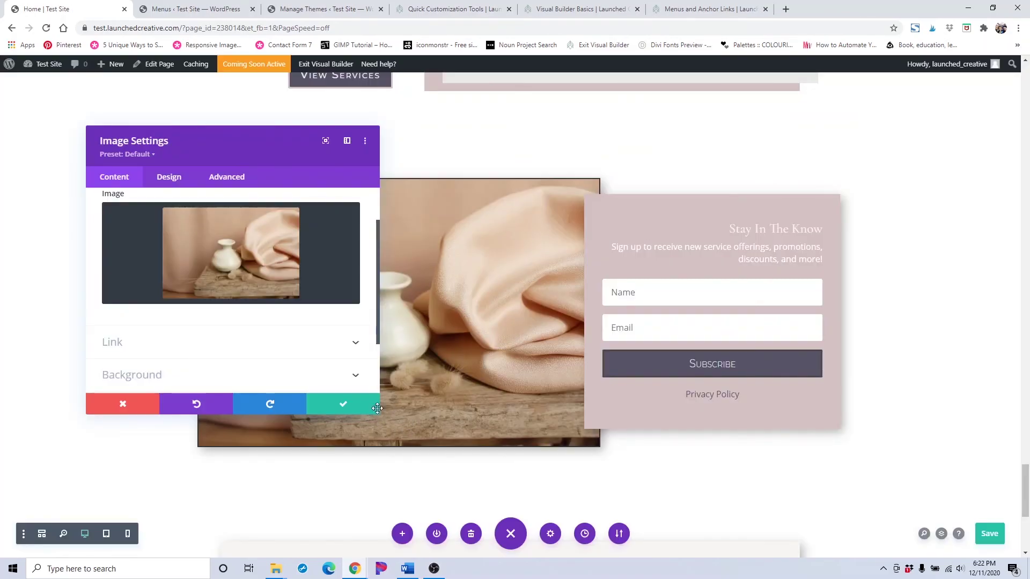
left_click(382, 419)
- Link the "Get Started" button in the "Ready For Results?" section to the Contact page and save its settings
scroll(414, 368, "down", 5)
scroll(414, 368, "down", 1)
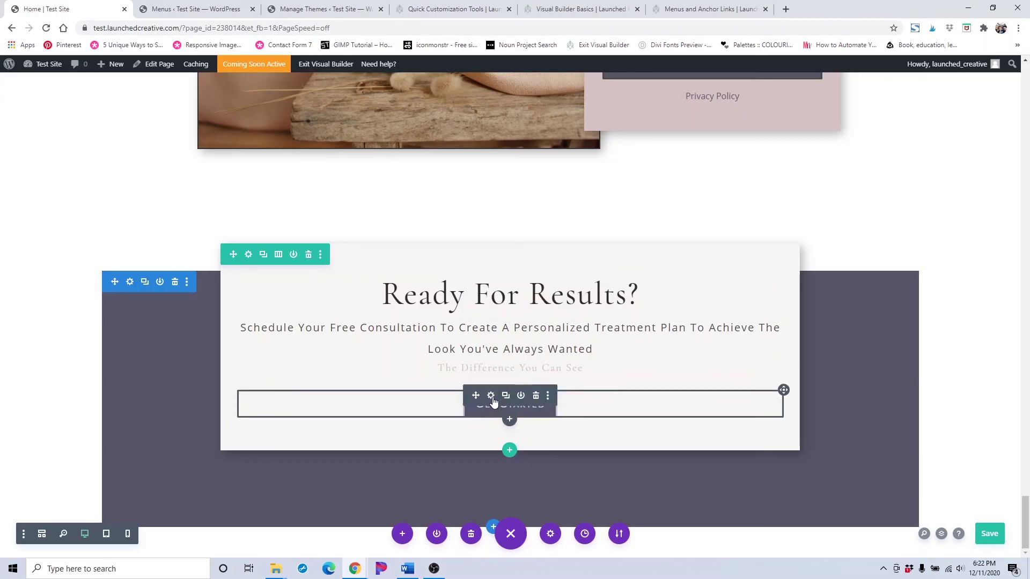
left_click(491, 397)
left_click(249, 296)
scroll(249, 298, "down", 1)
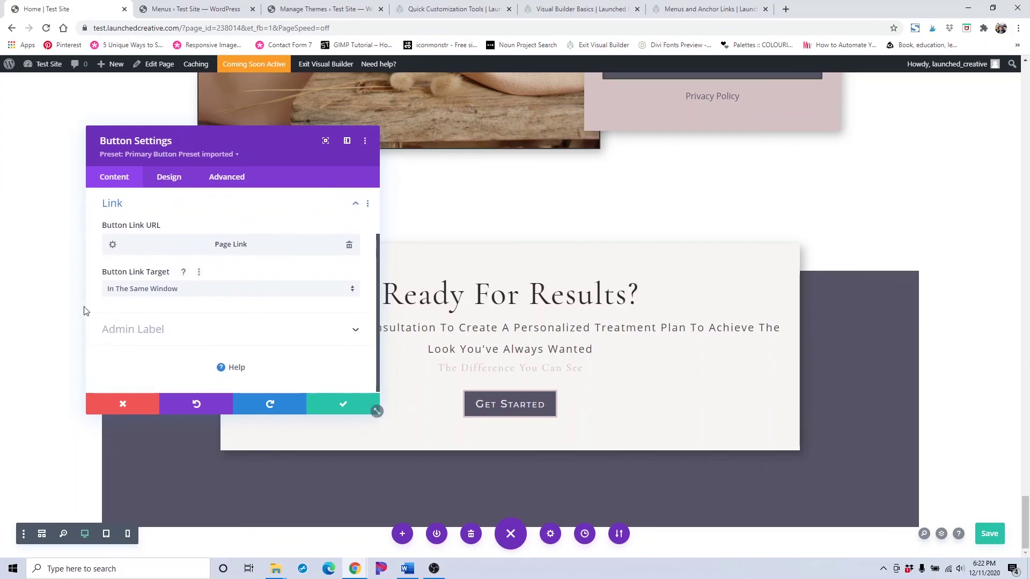
left_click(112, 245)
left_click(159, 297)
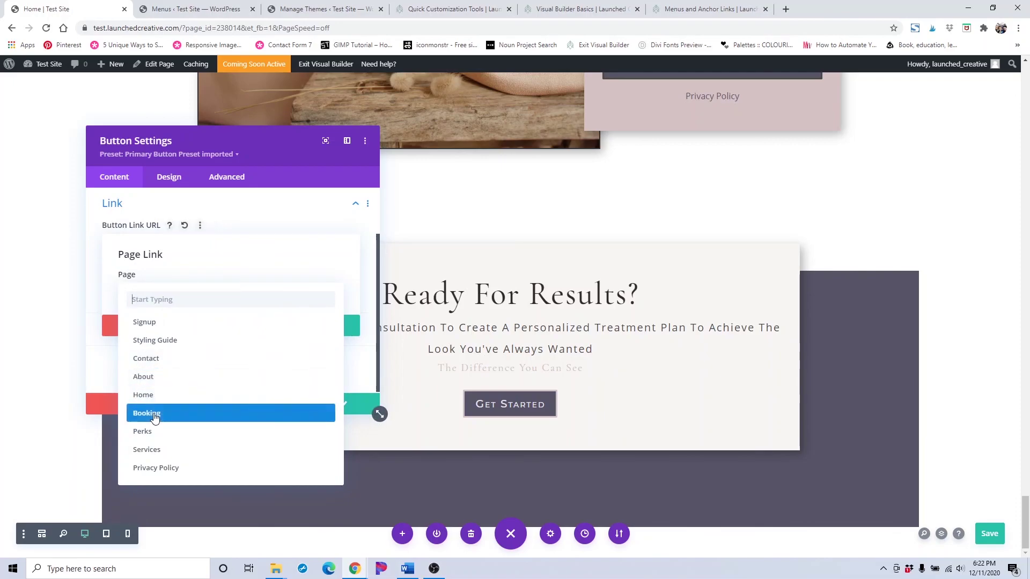
left_click(166, 368)
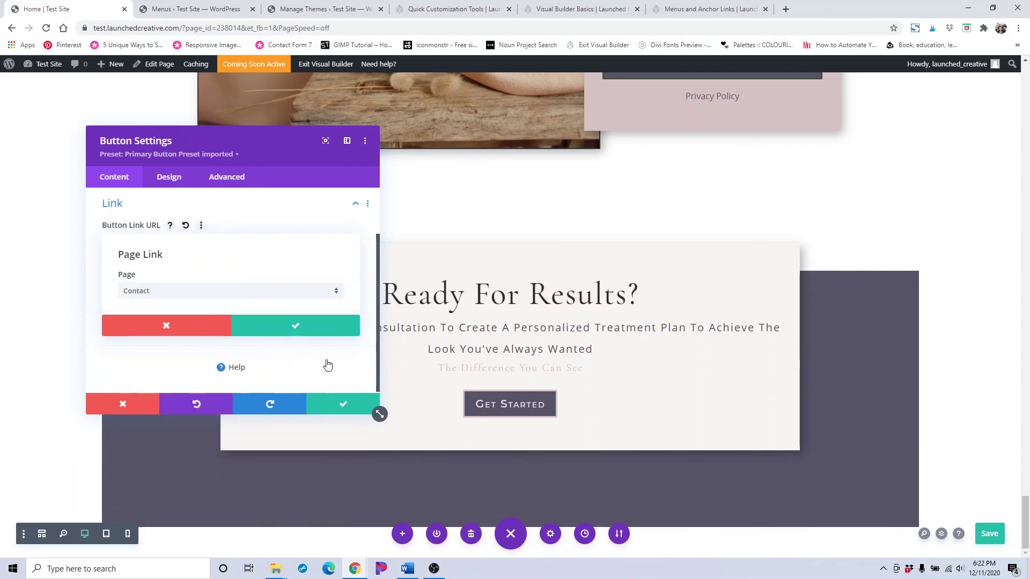
left_click(333, 328)
left_click(324, 403)
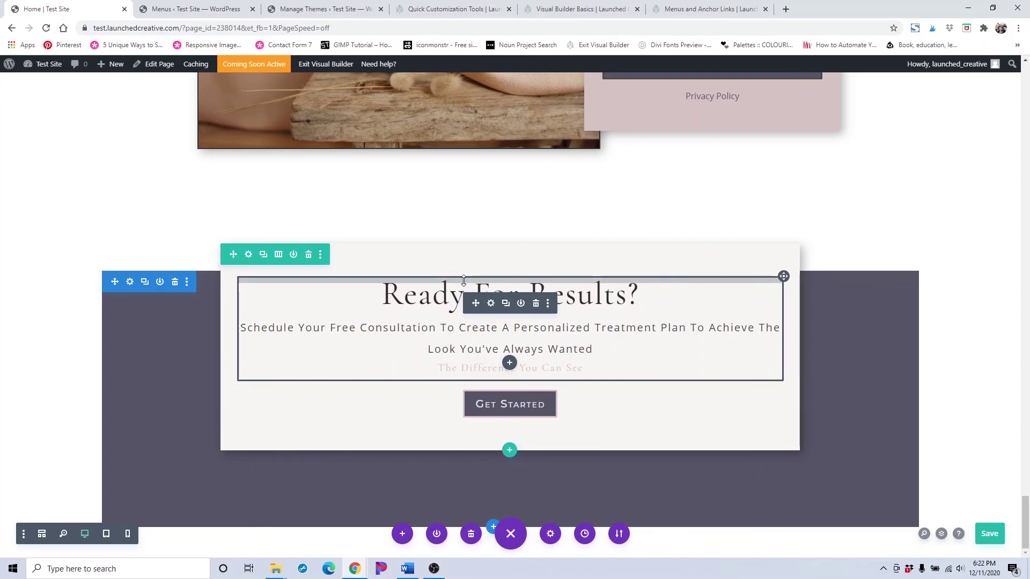
- Review the Getting Started and Implement Your Branding tutorial lists on the Launched Creative support site's Menus and Anchor Links page
left_click(709, 9)
scroll(798, 324, "down", 2)
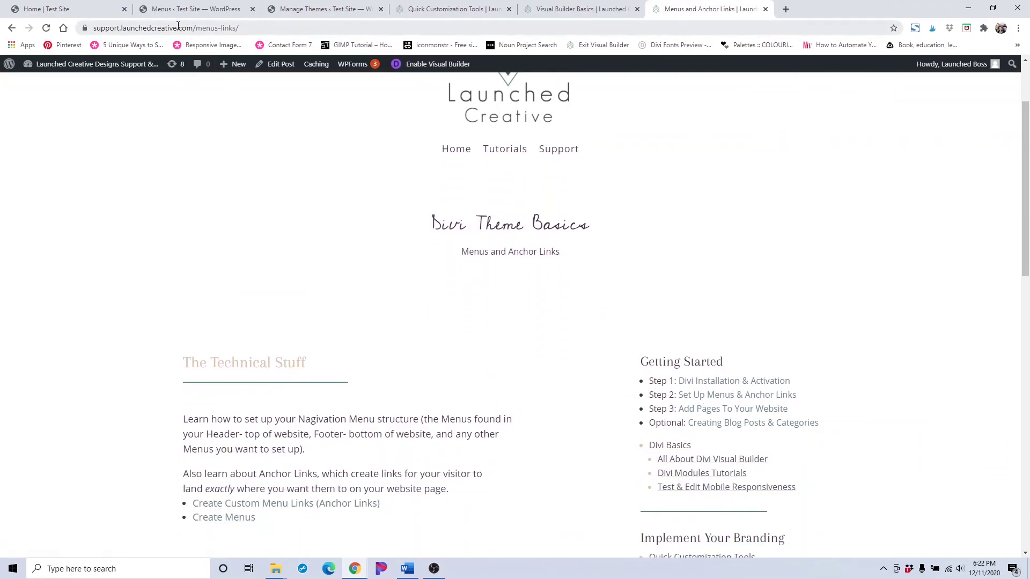
scroll(707, 301, "down", 2)
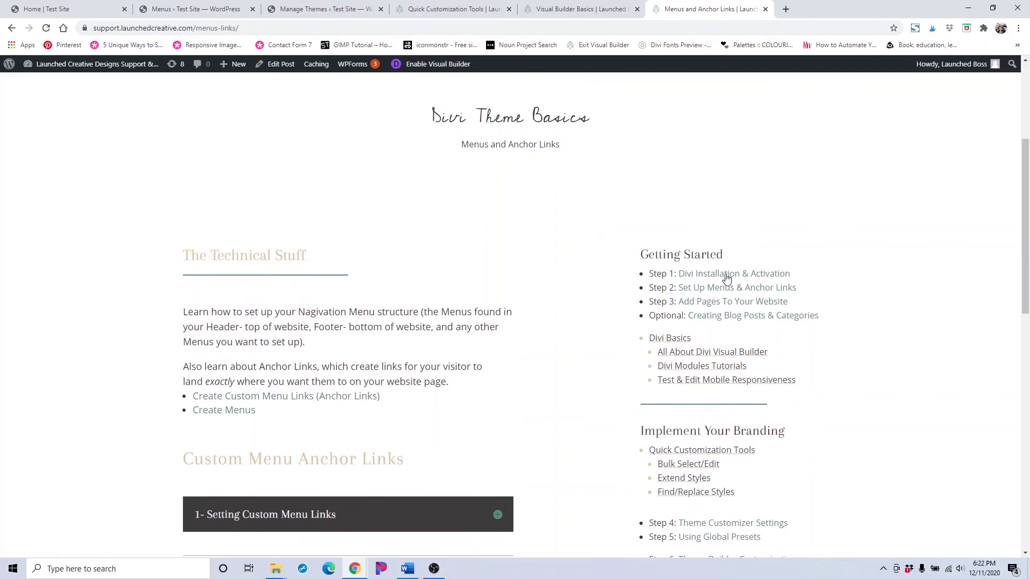
scroll(719, 298, "down", 1)
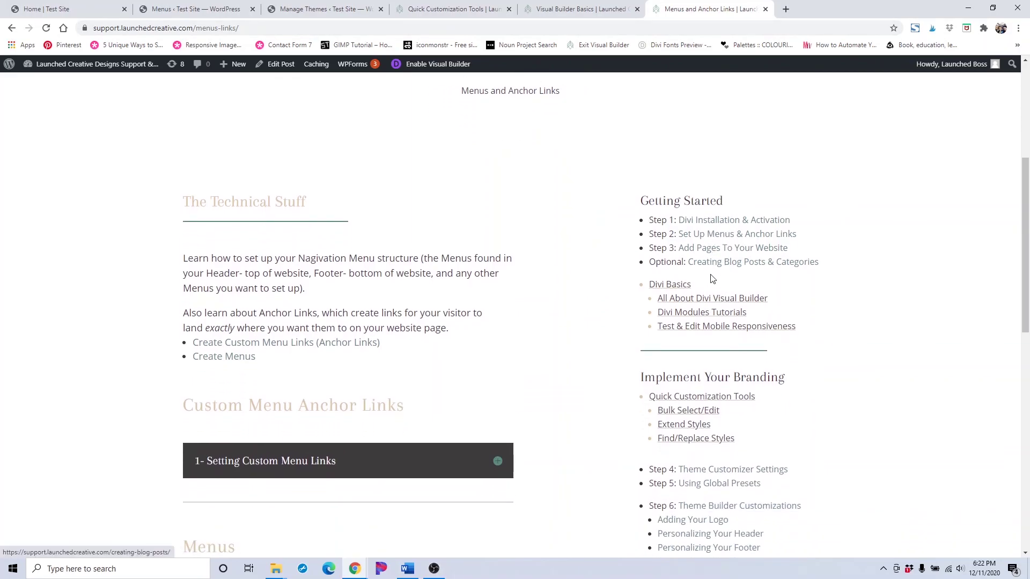